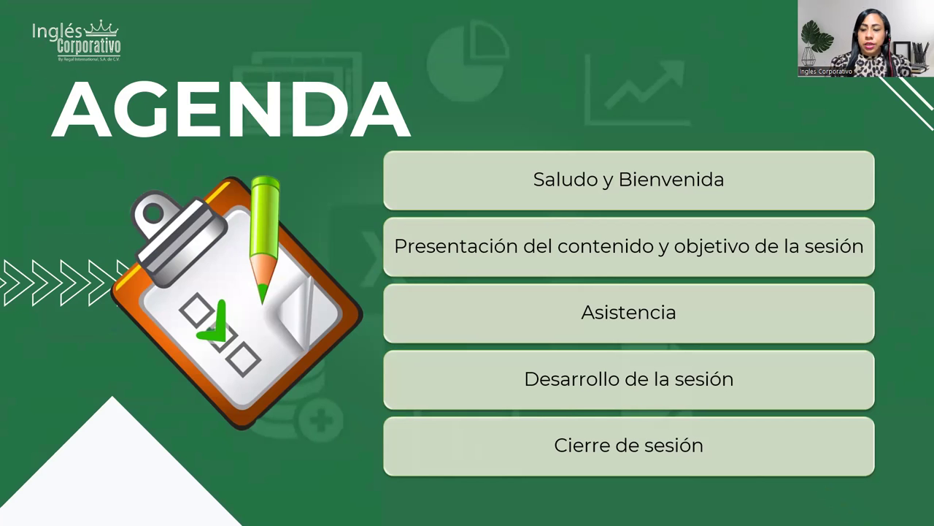
Advance through the CONTENIDO and OBJETIVO slides to the TABLAS EN EXCEL slide.
{"action": "key", "text": "Right"}
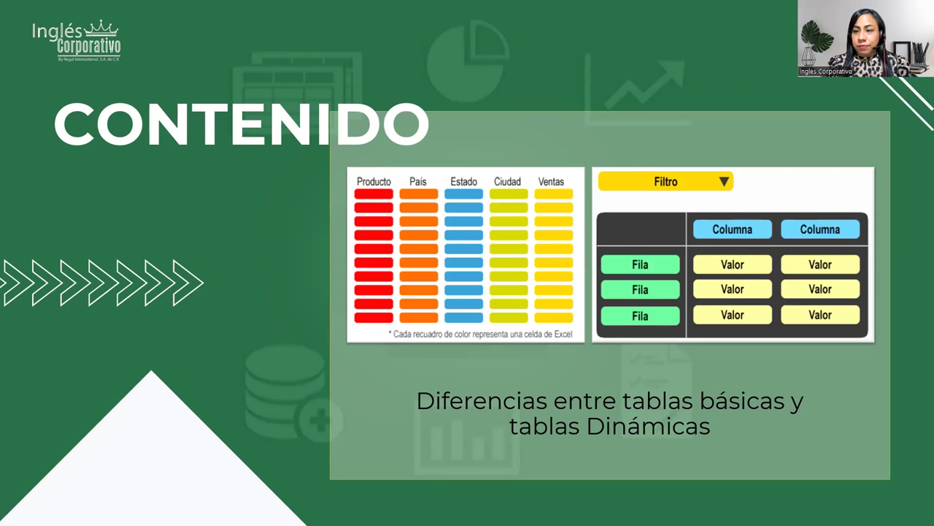
{"action": "key", "text": "Right"}
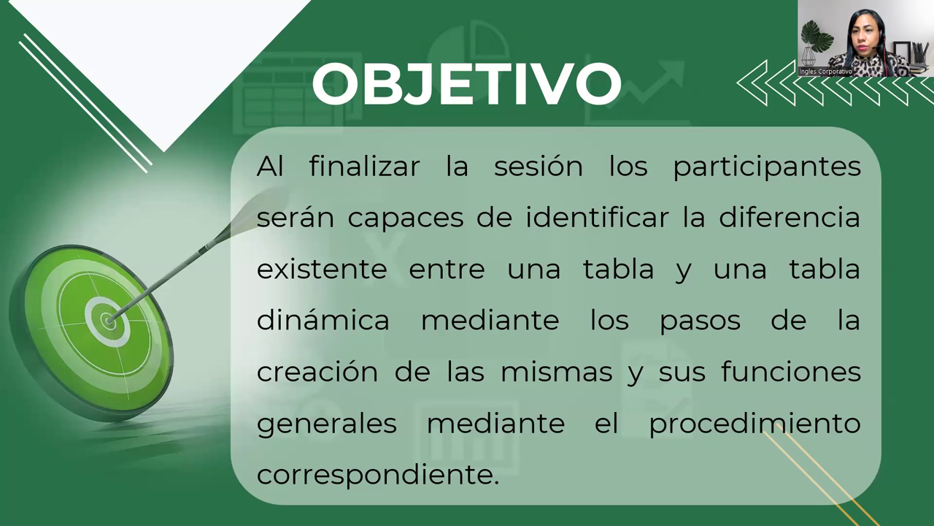
{"action": "key", "text": "Right"}
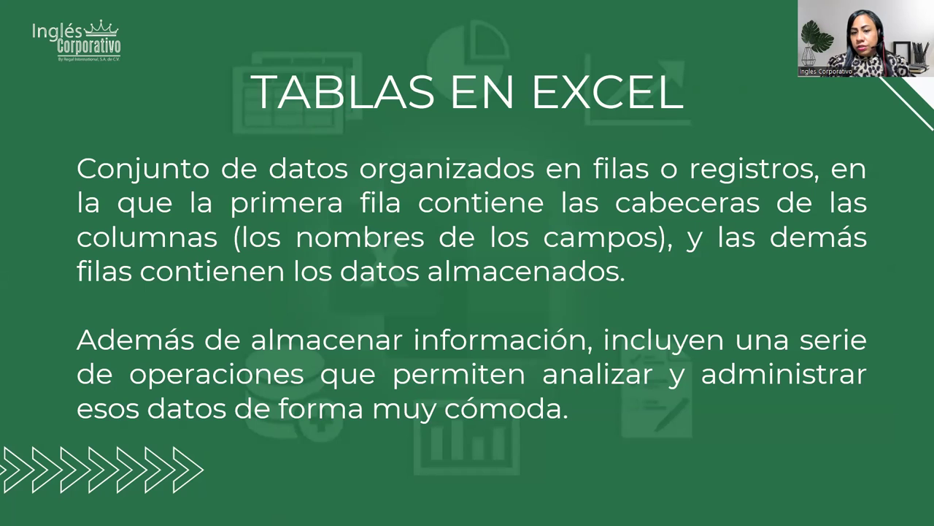
Advance past OPERACIONES CON TABLAS to the PASOS PARA CREAR UNA TABLA slide.
{"action": "key", "text": "Right"}
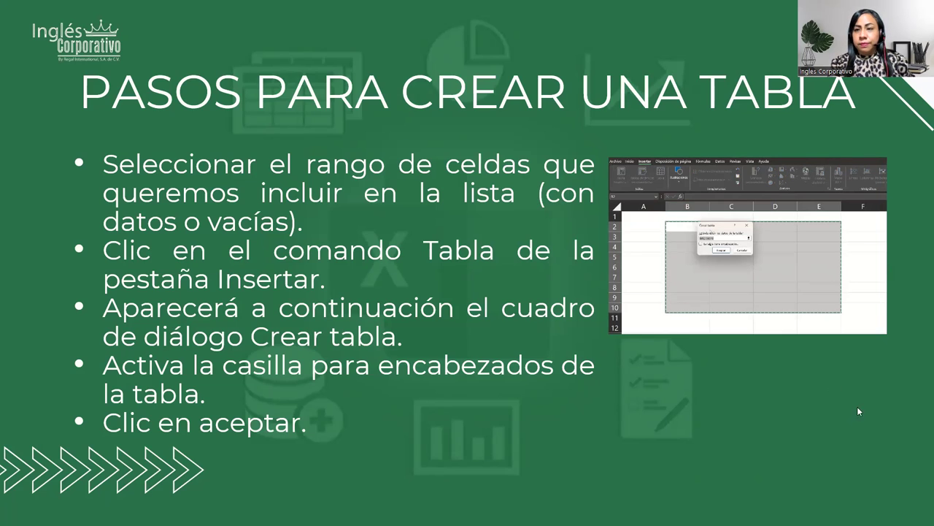
Advance to the Desarrollo slide before switching to the Práctica Sesión 16 workbook.
{"action": "left_click", "coordinate": [901, 362]}
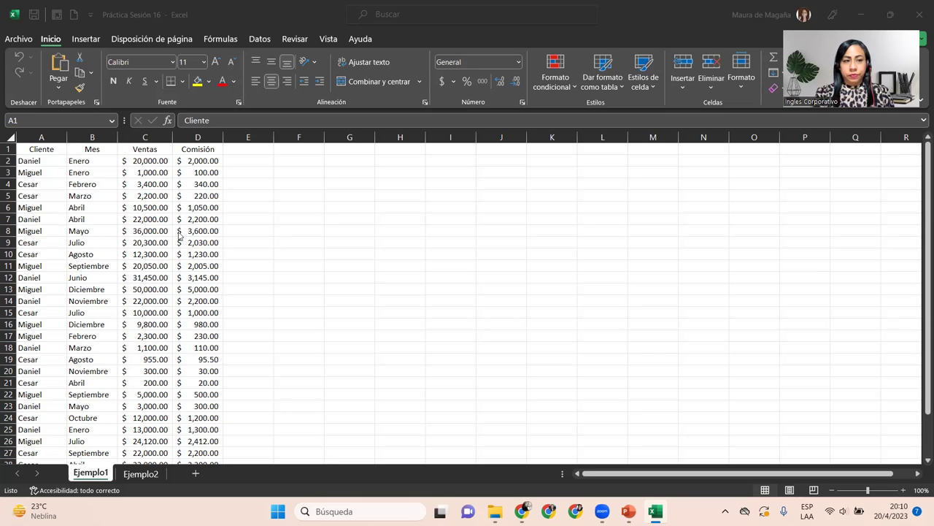
Check the Cliente header in A1 and bring the Promedio averages row into view.
{"action": "double_click", "coordinate": [42, 146]}
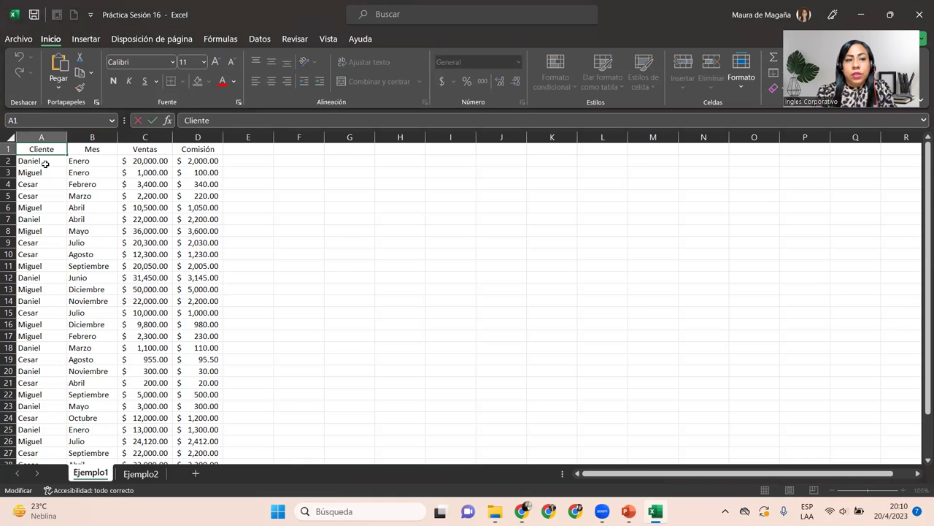
{"action": "left_click", "coordinate": [45, 164]}
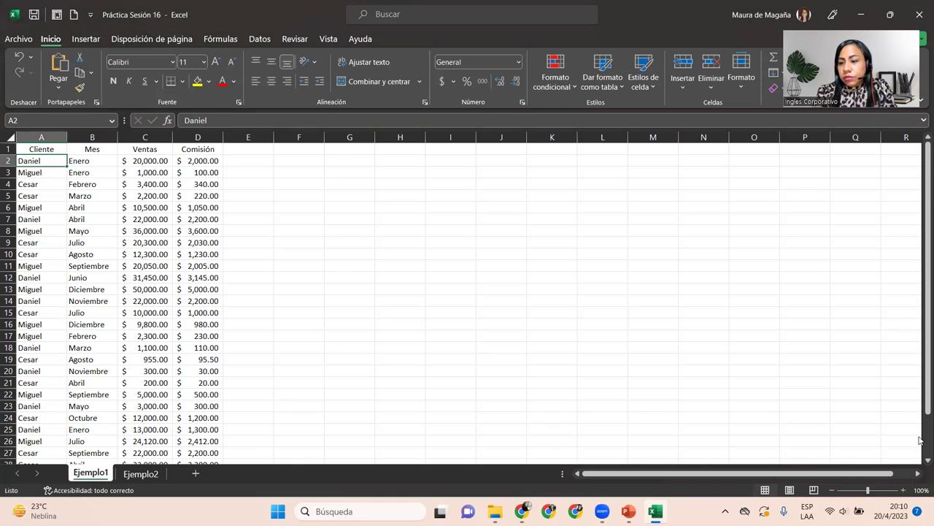
{"action": "left_click", "coordinate": [921, 458]}
{"action": "left_click", "coordinate": [921, 459]}
{"action": "left_click", "coordinate": [922, 458]}
{"action": "left_click", "coordinate": [921, 458]}
{"action": "left_click", "coordinate": [921, 460]}
{"action": "left_click", "coordinate": [921, 460]}
{"action": "left_click", "coordinate": [921, 459]}
{"action": "left_click", "coordinate": [921, 460]}
{"action": "left_click", "coordinate": [921, 460]}
{"action": "left_click", "coordinate": [922, 460]}
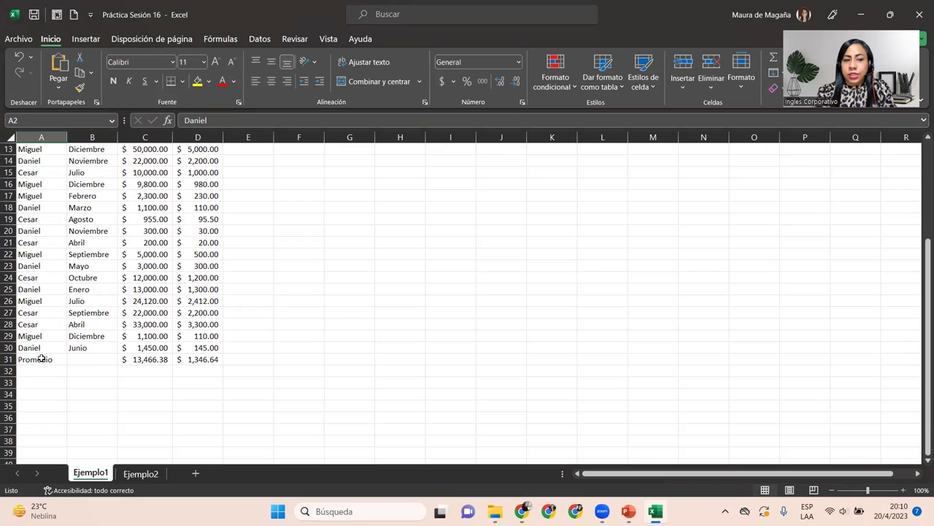
Clear the contents of the Promedio row 31 beneath the sales data.
{"action": "left_click", "coordinate": [9, 359]}
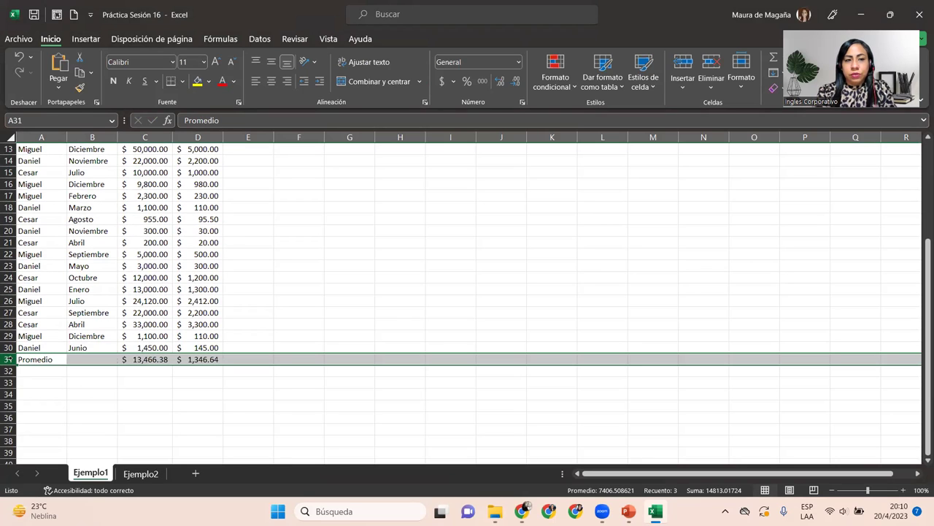
{"action": "right_click", "coordinate": [8, 359]}
{"action": "left_click", "coordinate": [36, 273]}
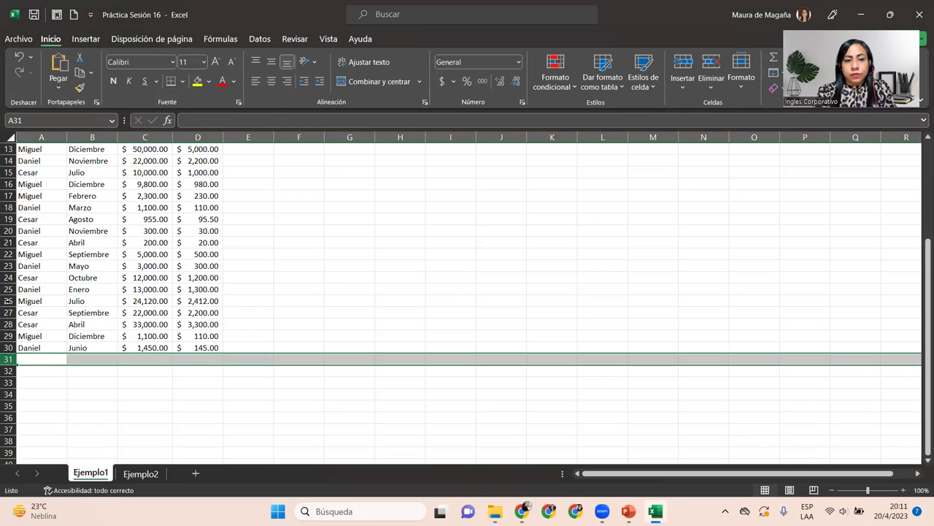
{"action": "left_click", "coordinate": [23, 357]}
{"action": "left_click", "coordinate": [12, 358]}
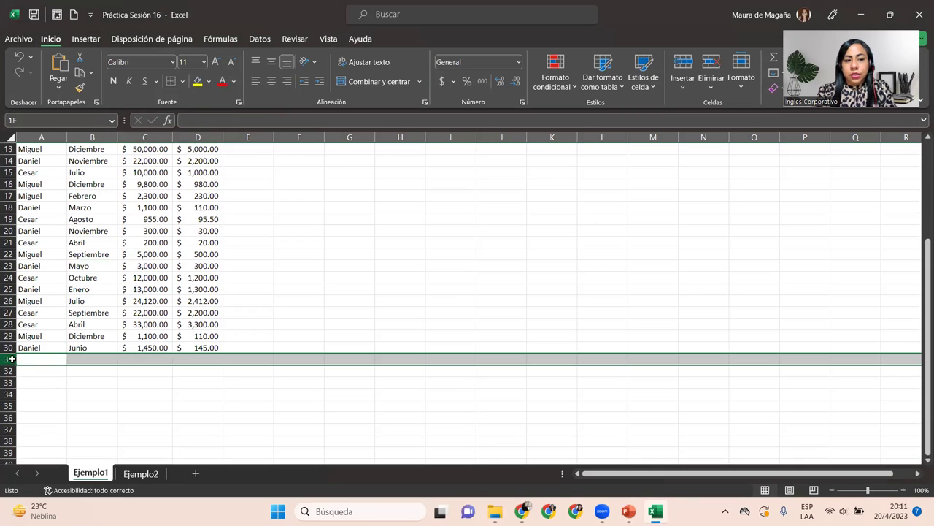
{"action": "right_click", "coordinate": [9, 359]}
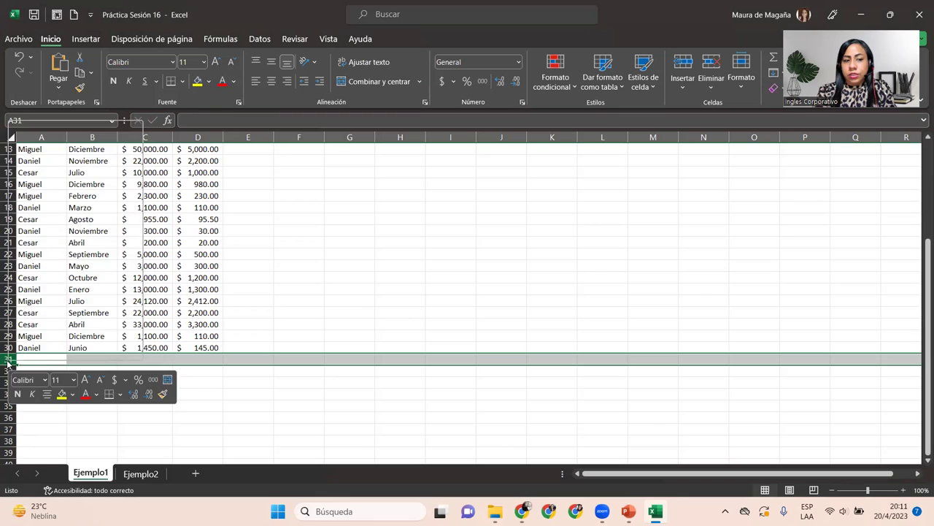
{"action": "key", "text": "Escape"}
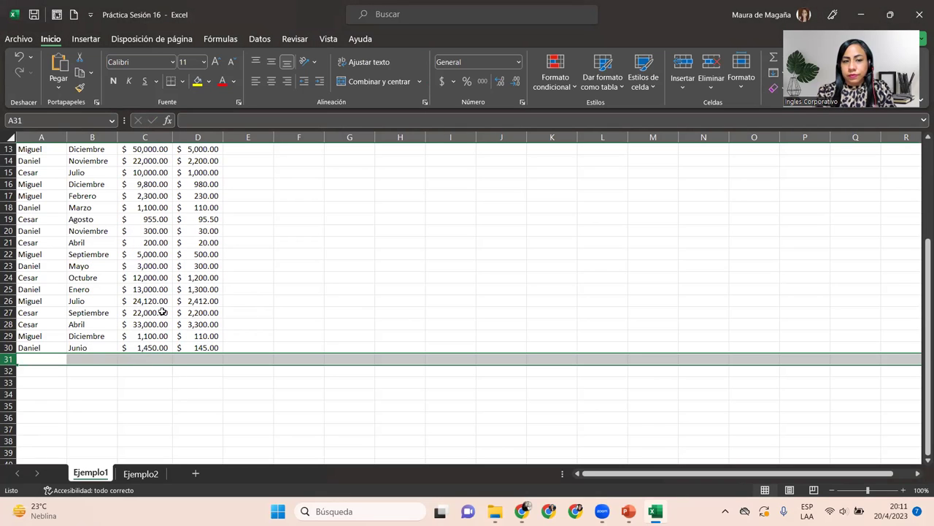
{"action": "left_click", "coordinate": [158, 309]}
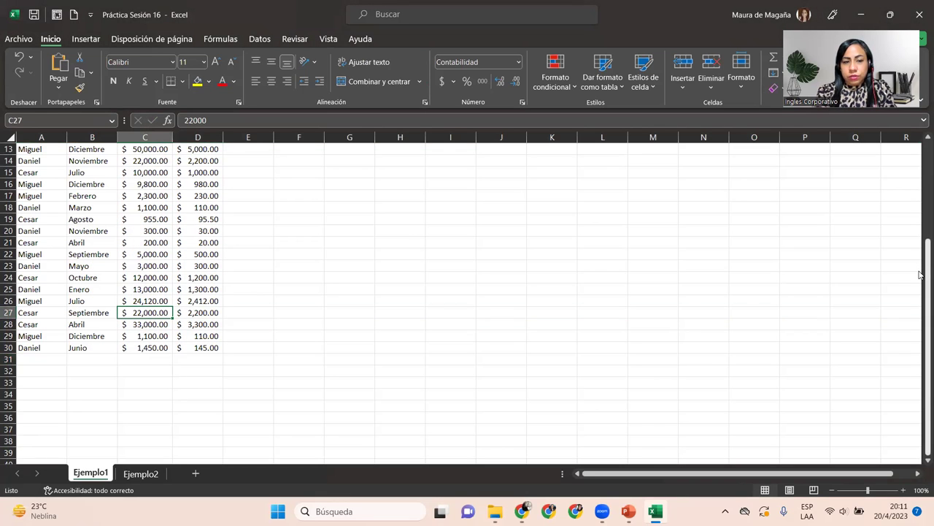
Review the data and D13's 10% commission formula, then select the full range A1:D30.
{"action": "mouse_move", "coordinate": [919, 270]}
{"action": "left_mouse_down"}
{"action": "mouse_move", "coordinate": [919, 245]}
{"action": "mouse_move", "coordinate": [919, 351]}
{"action": "left_mouse_up"}
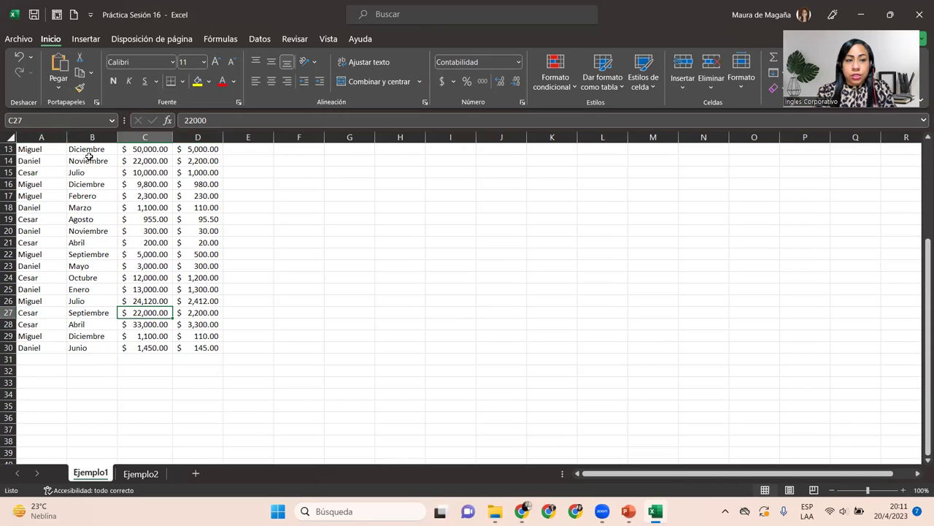
{"action": "left_click", "coordinate": [86, 149]}
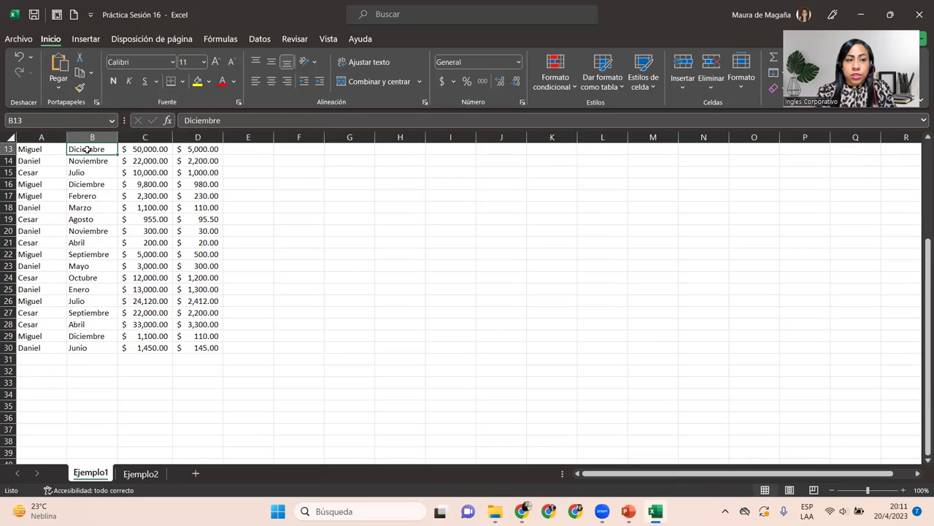
{"action": "left_click", "coordinate": [32, 149]}
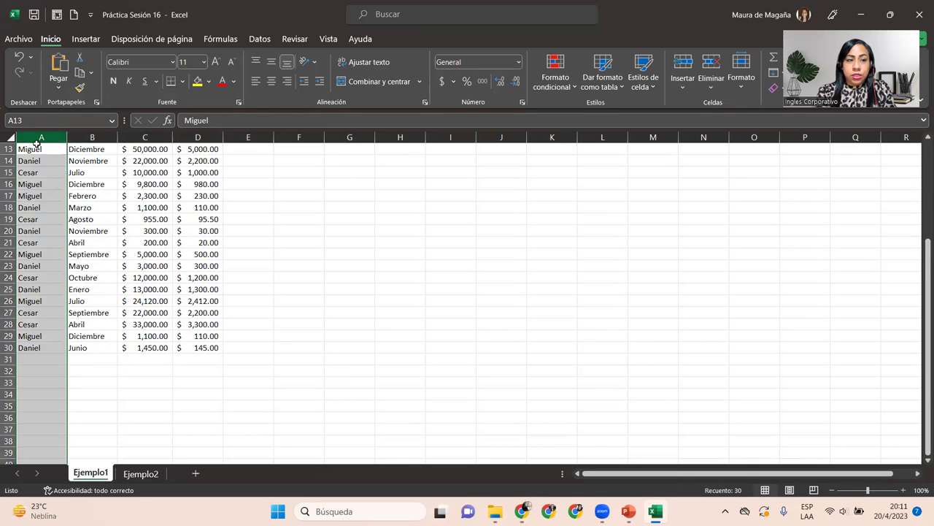
{"action": "left_click", "coordinate": [158, 149]}
{"action": "left_click", "coordinate": [195, 149]}
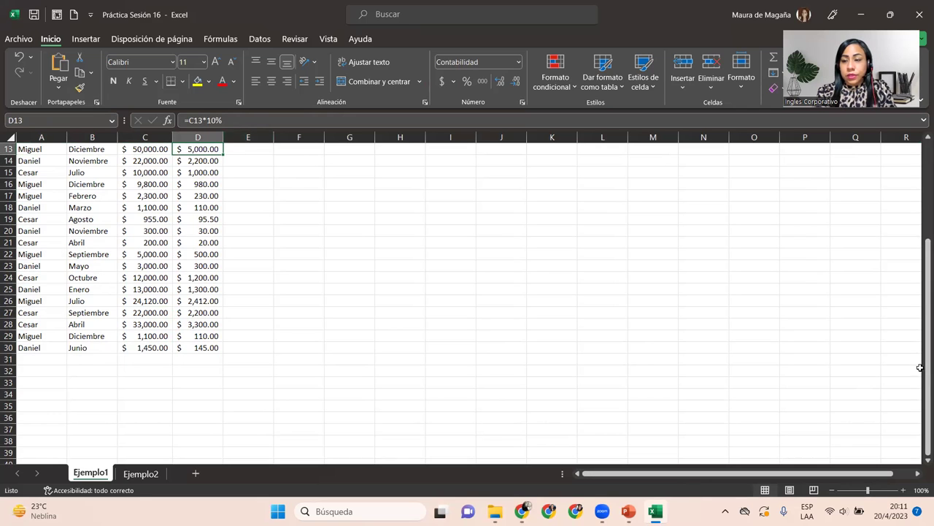
{"action": "left_click_drag", "start_coordinate": [923, 379], "coordinate": [920, 219]}
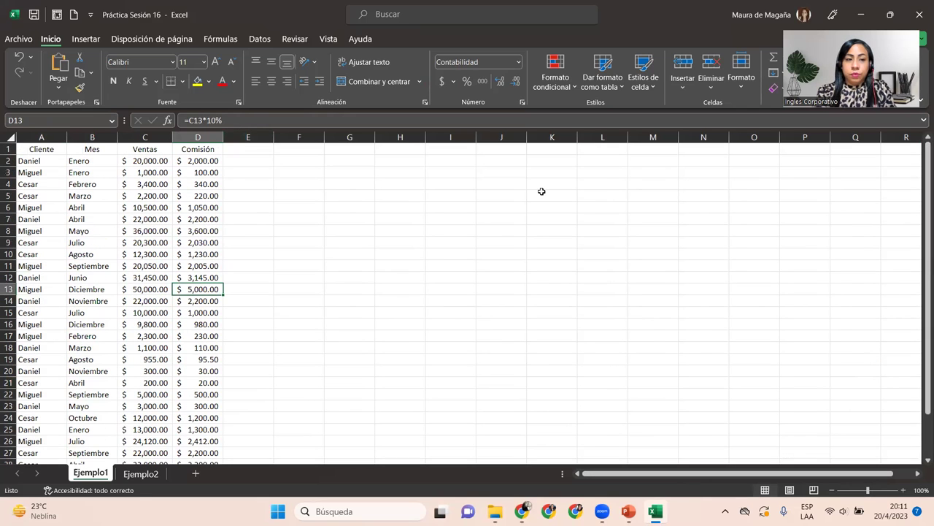
{"action": "left_click", "coordinate": [46, 150]}
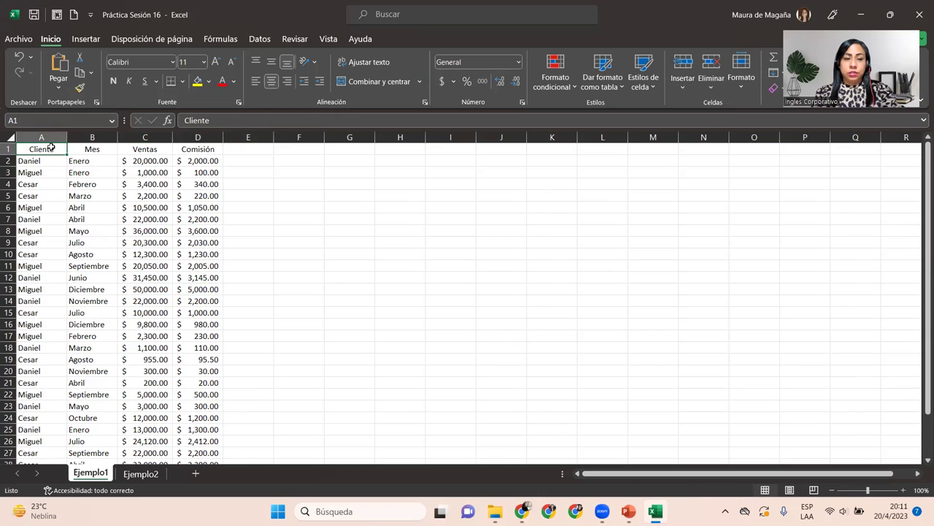
{"action": "key", "text": "ctrl+shift+End"}
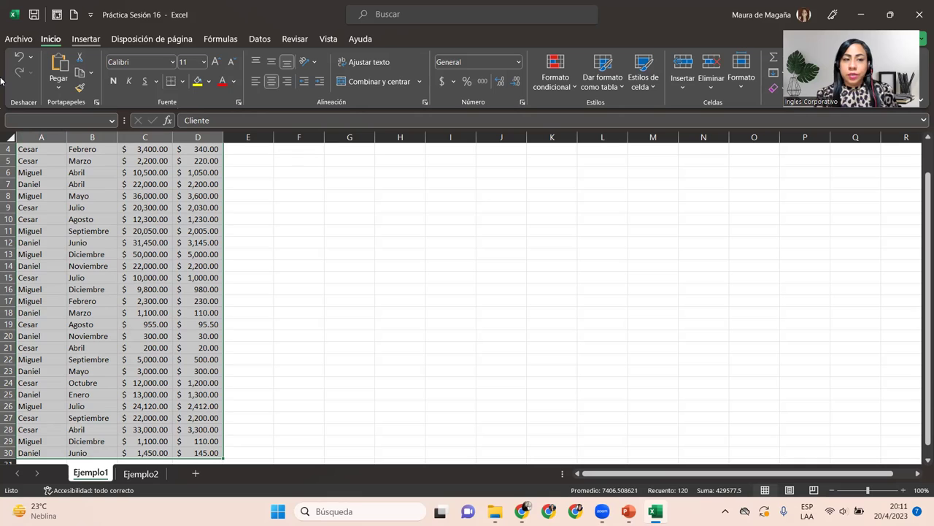
Insert a table over $A$1:$D$30 with 'La tabla tiene encabezados' checked.
{"action": "key", "text": "alt+b"}
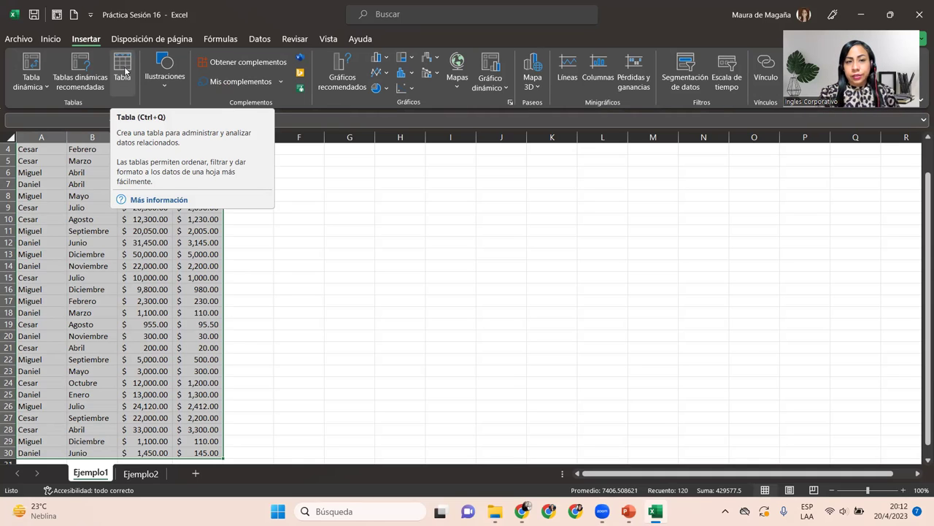
{"action": "left_click", "coordinate": [122, 69]}
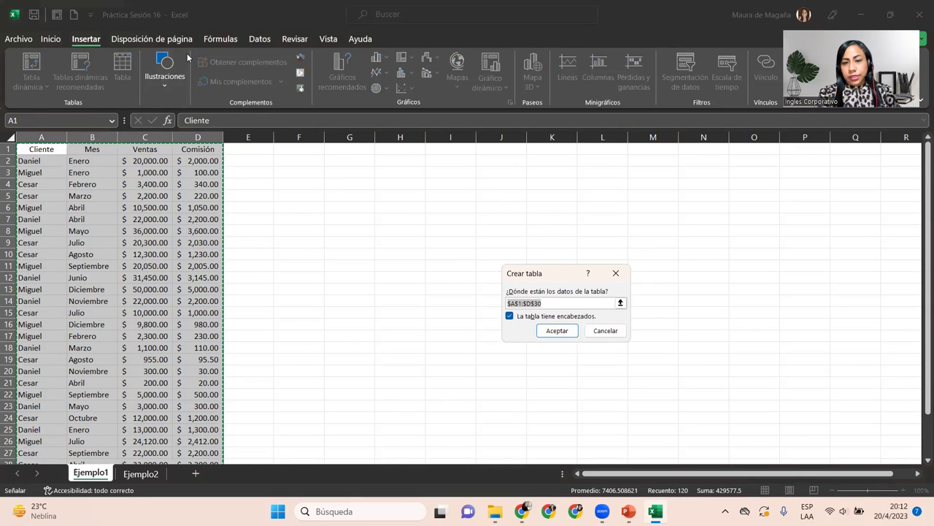
{"action": "left_click_drag", "start_coordinate": [525, 271], "coordinate": [273, 196]}
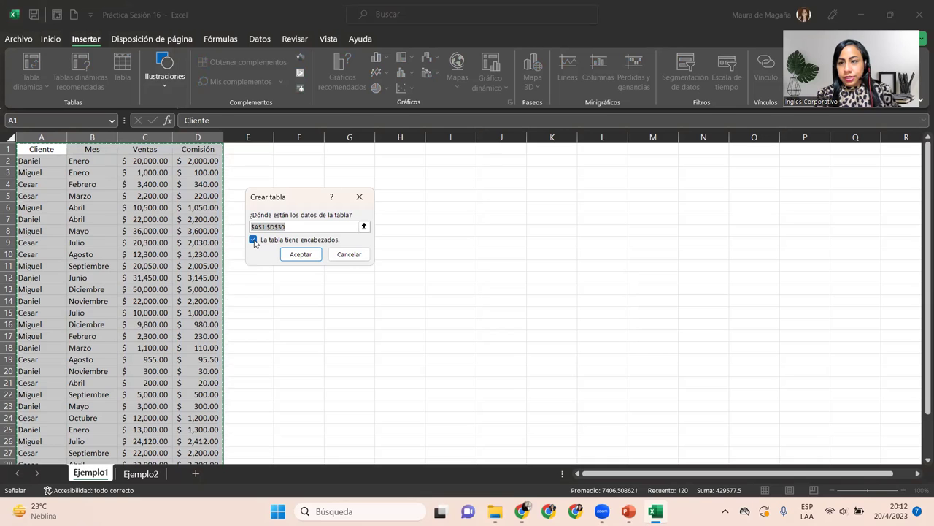
{"action": "left_click", "coordinate": [292, 261]}
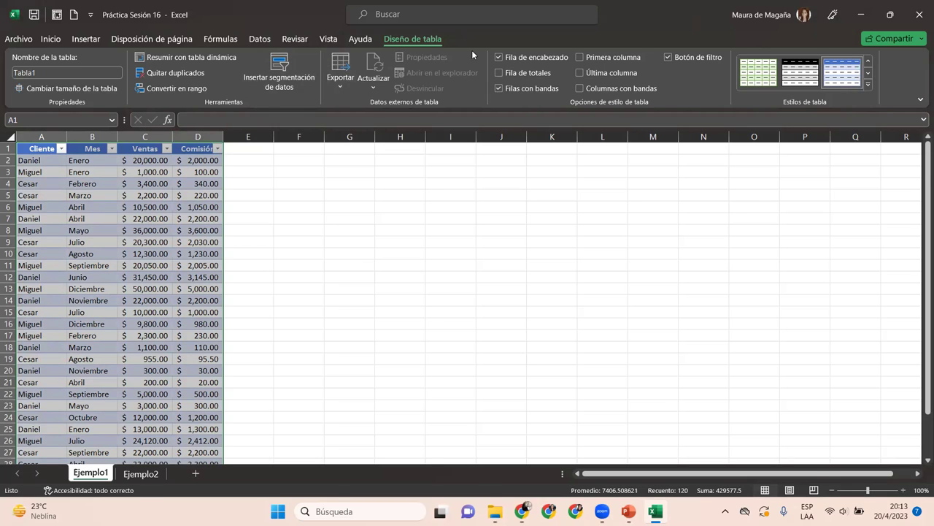
{"action": "key", "text": "super+Down"}
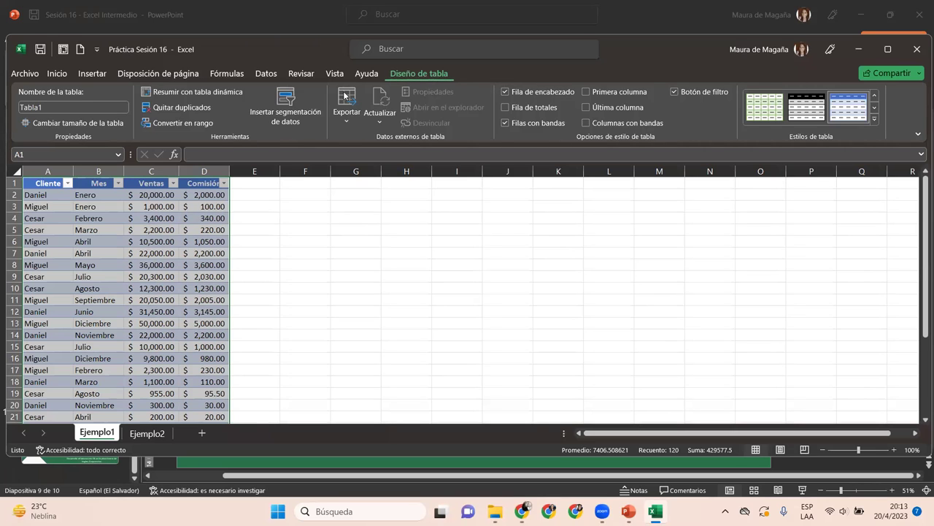
{"action": "left_click", "coordinate": [90, 205]}
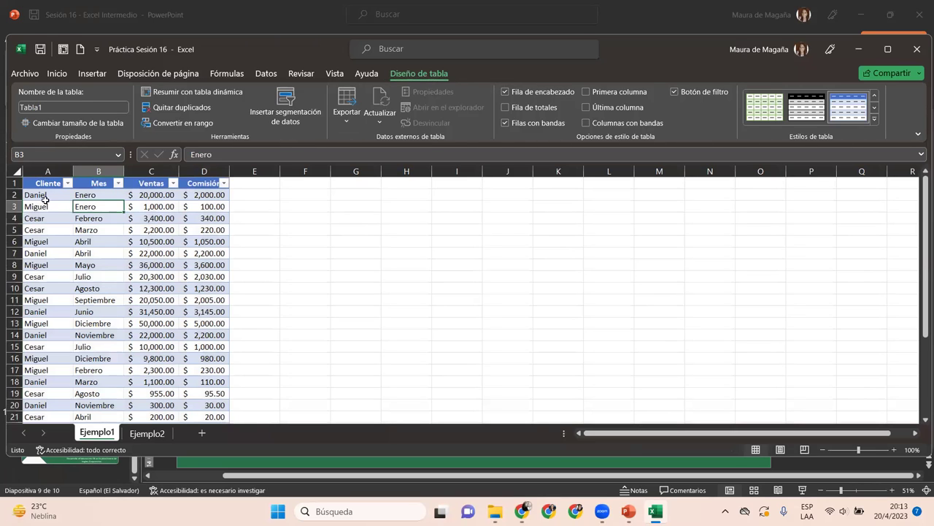
{"action": "left_click", "coordinate": [319, 213]}
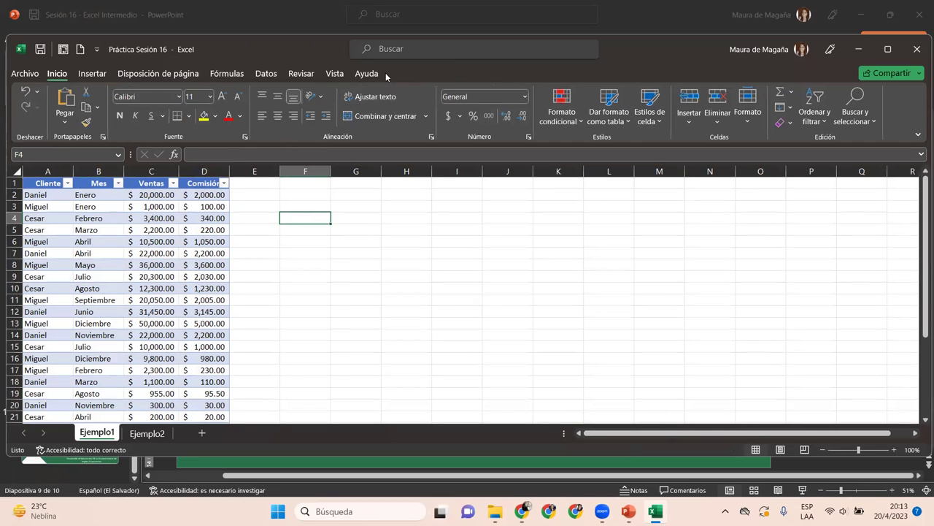
{"action": "left_click", "coordinate": [174, 216]}
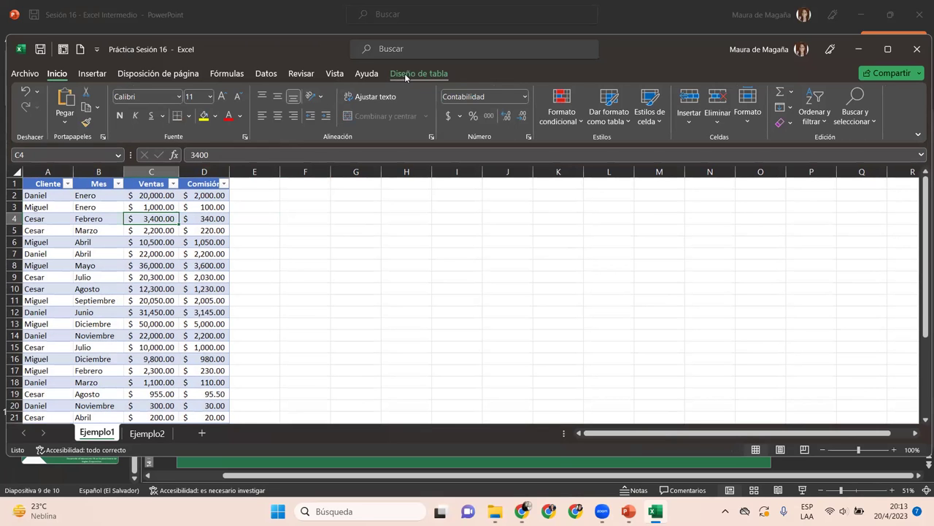
{"action": "left_click", "coordinate": [406, 77]}
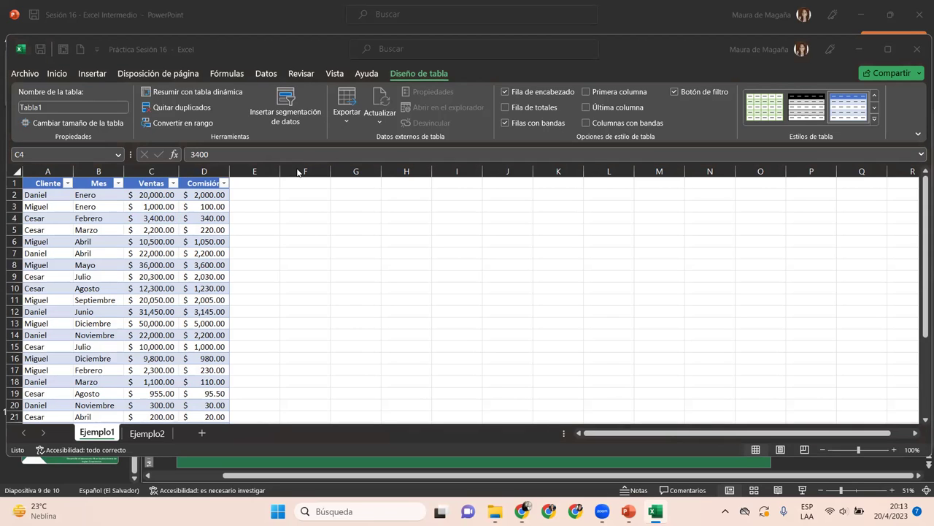
{"action": "left_click", "coordinate": [54, 194]}
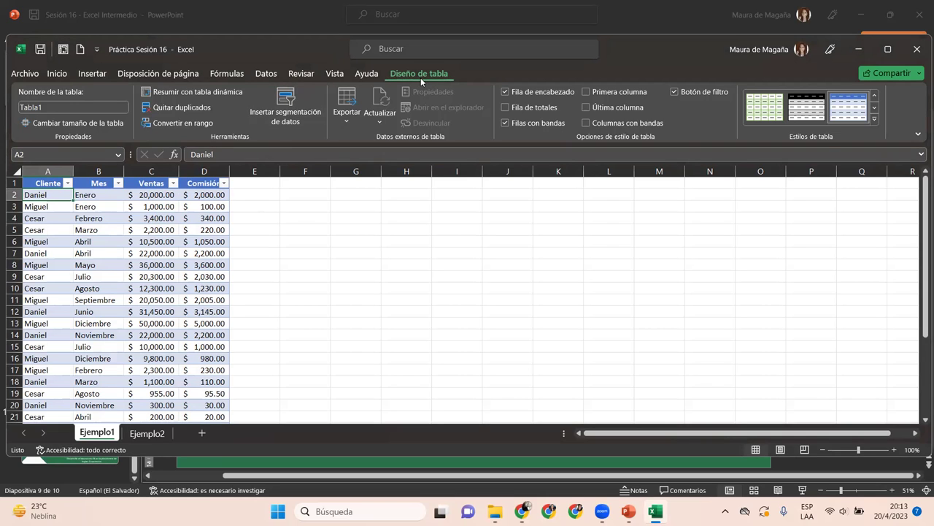
{"action": "left_click", "coordinate": [54, 123]}
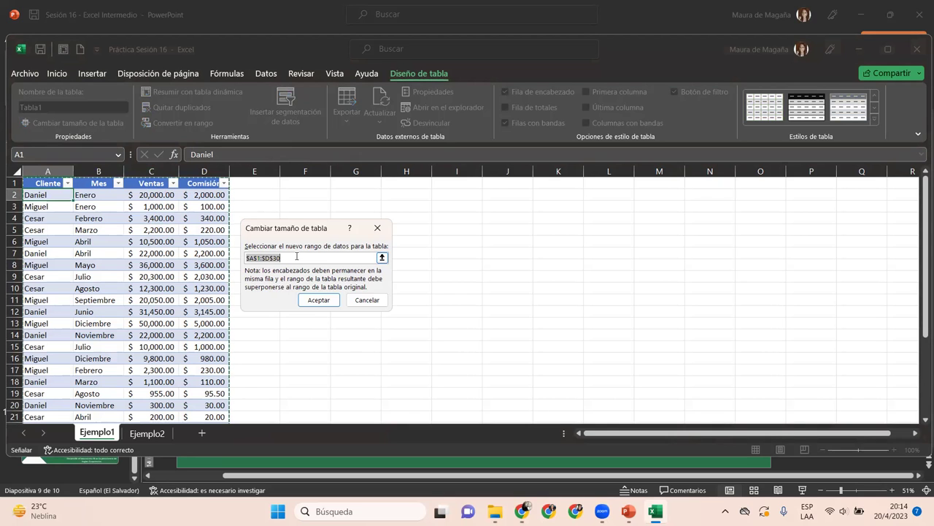
{"action": "left_click", "coordinate": [379, 235]}
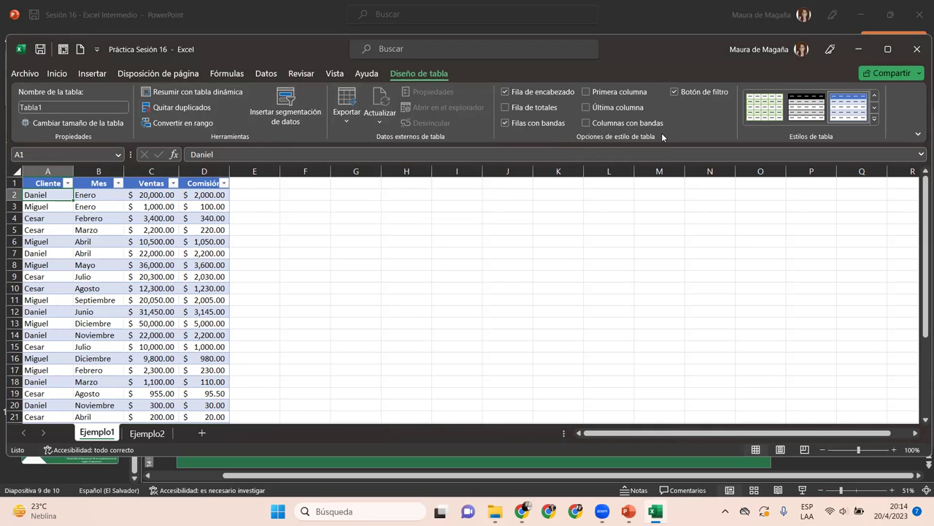
Zoom the sheet to 140% and turn off the table's filter buttons and banded rows.
{"action": "left_click", "coordinate": [675, 93]}
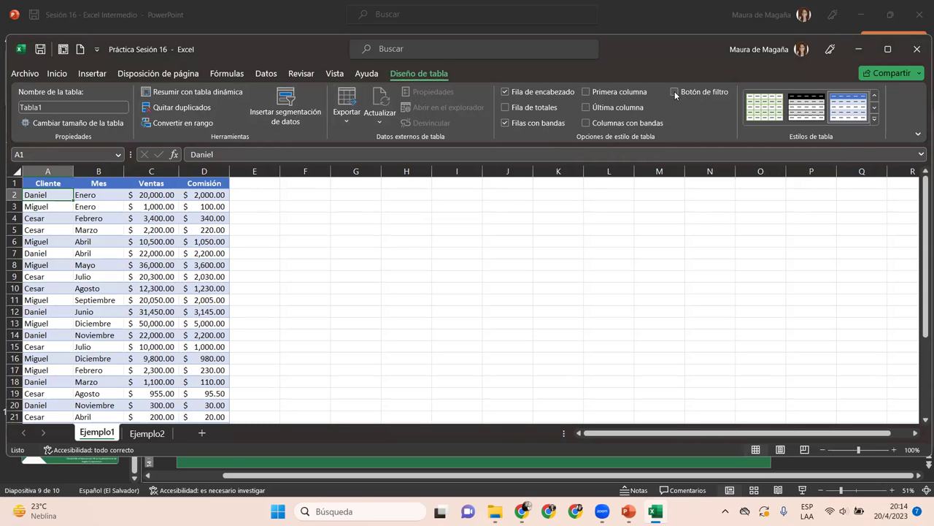
{"action": "left_click", "coordinate": [675, 92]}
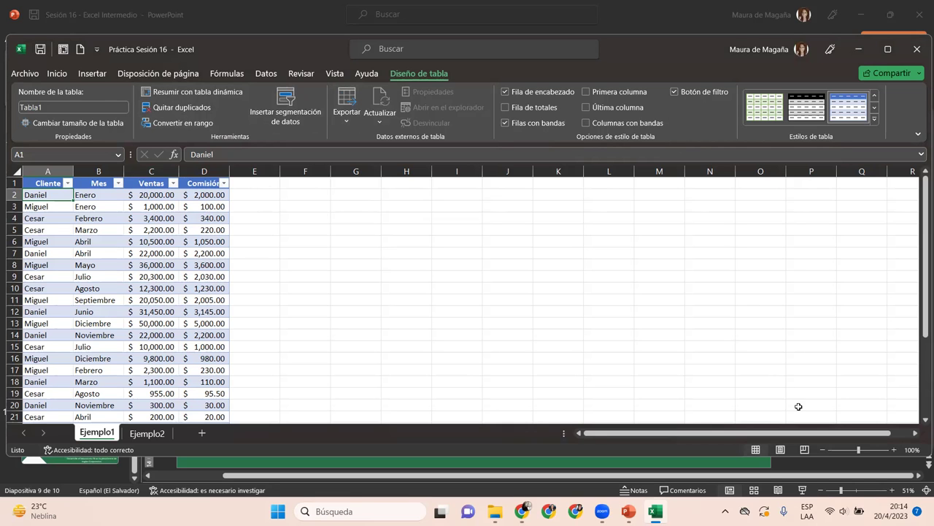
{"action": "left_click", "coordinate": [892, 450]}
{"action": "left_click", "coordinate": [893, 450]}
{"action": "left_click", "coordinate": [893, 449]}
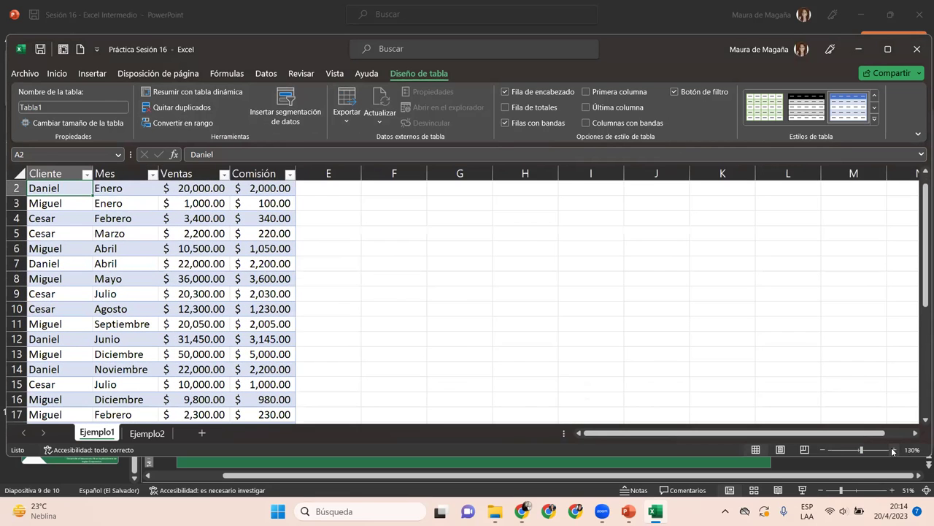
{"action": "left_click", "coordinate": [893, 450]}
{"action": "left_click_drag", "start_coordinate": [923, 302], "coordinate": [923, 290]}
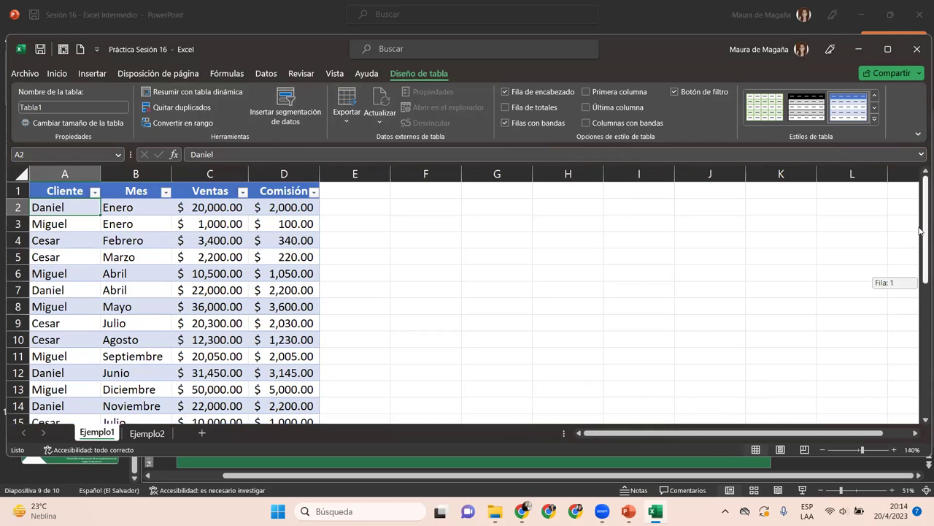
{"action": "left_click", "coordinate": [65, 194]}
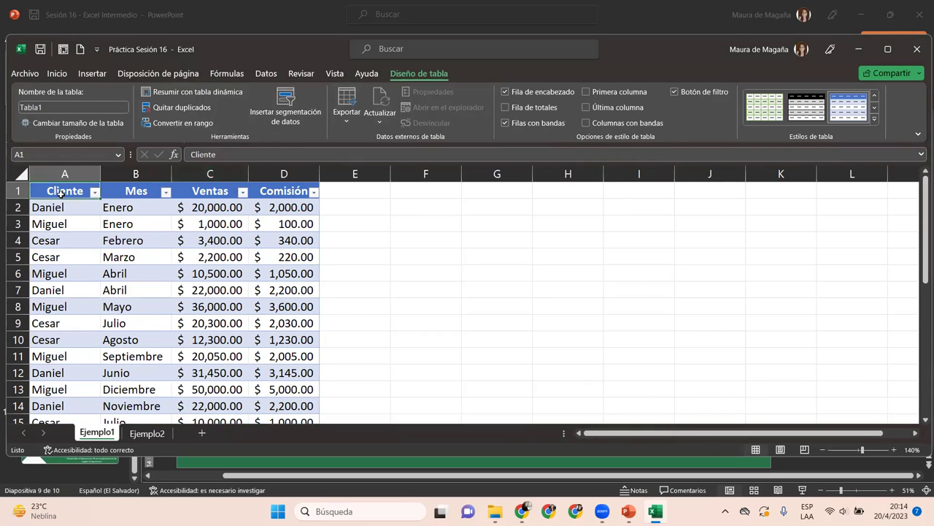
{"action": "left_click", "coordinate": [675, 93]}
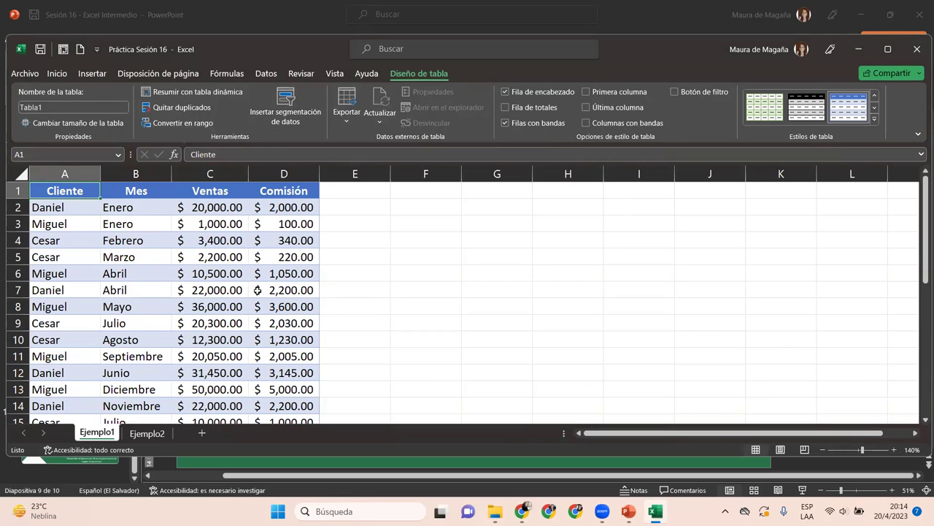
{"action": "left_click", "coordinate": [504, 124]}
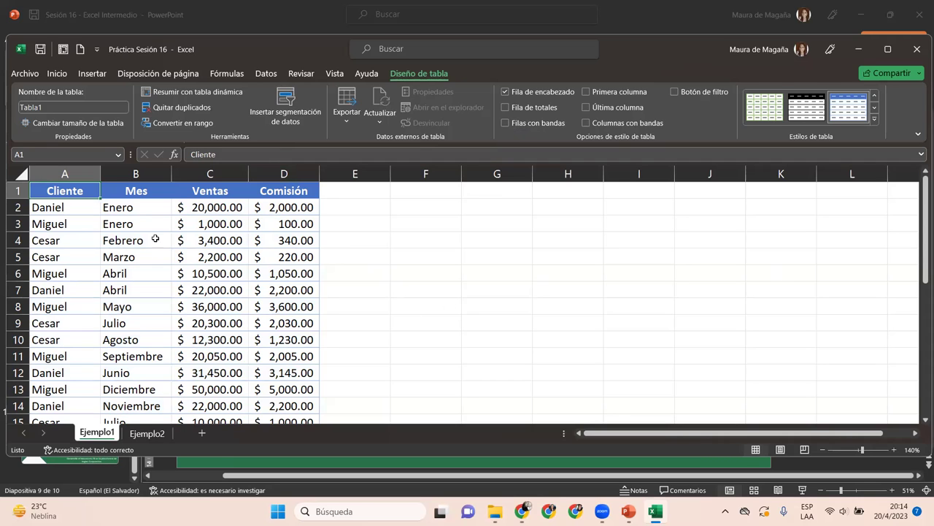
Maximize the Excel window and scroll through the unbanded table back to A1.
{"action": "left_click", "coordinate": [886, 50]}
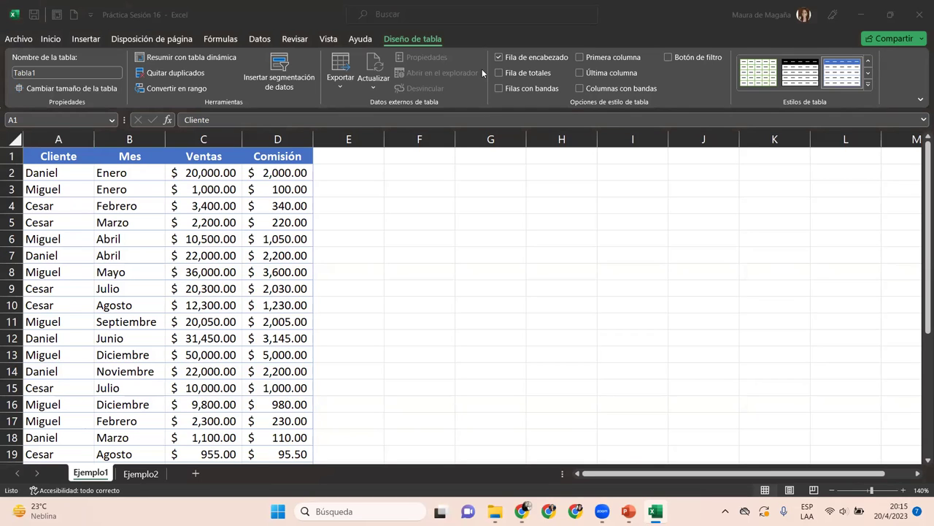
{"action": "left_click", "coordinate": [284, 200]}
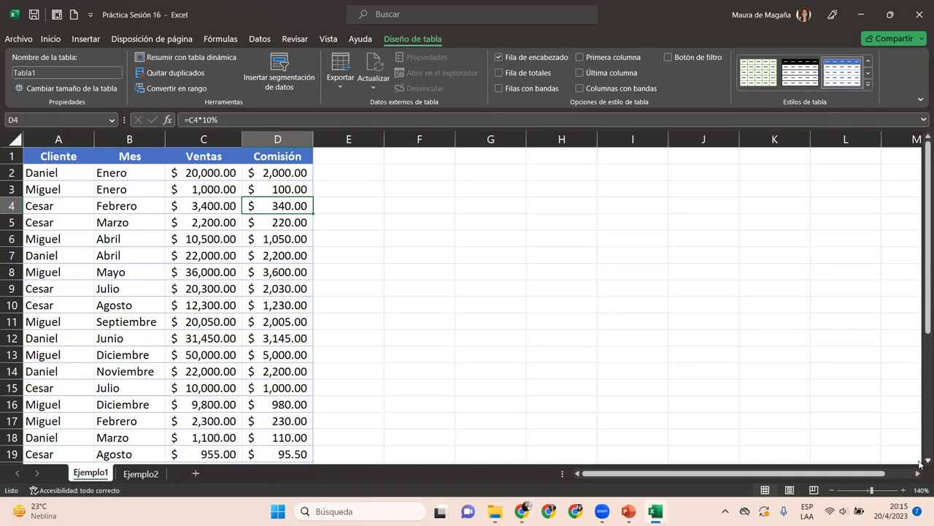
{"action": "scroll", "coordinate": [920, 462], "scroll_direction": "down", "scroll_amount": 1}
{"action": "scroll", "coordinate": [919, 462], "scroll_direction": "down", "scroll_amount": 1}
{"action": "scroll", "coordinate": [920, 462], "scroll_direction": "down", "scroll_amount": 2}
{"action": "scroll", "coordinate": [920, 462], "scroll_direction": "down", "scroll_amount": 2}
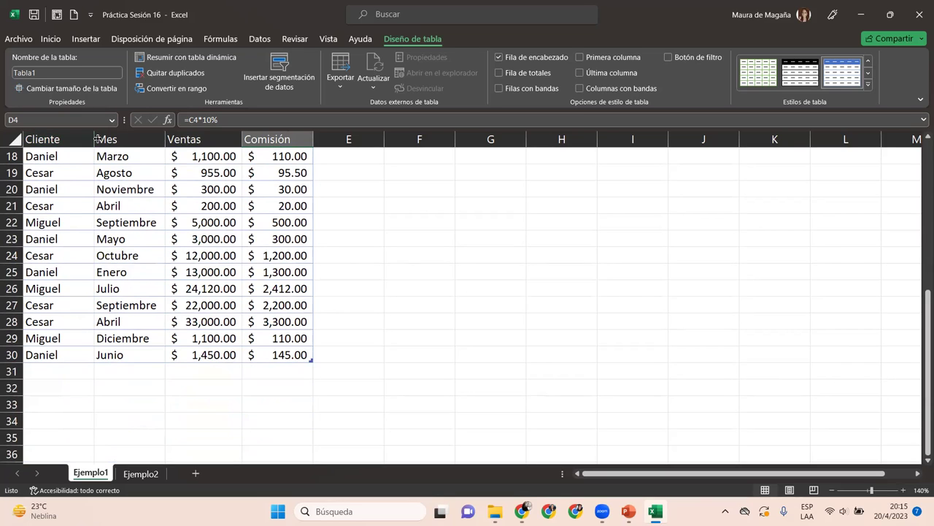
{"action": "left_click", "coordinate": [274, 138]}
{"action": "left_click", "coordinate": [920, 460]}
{"action": "left_click_drag", "start_coordinate": [926, 350], "coordinate": [911, 240]}
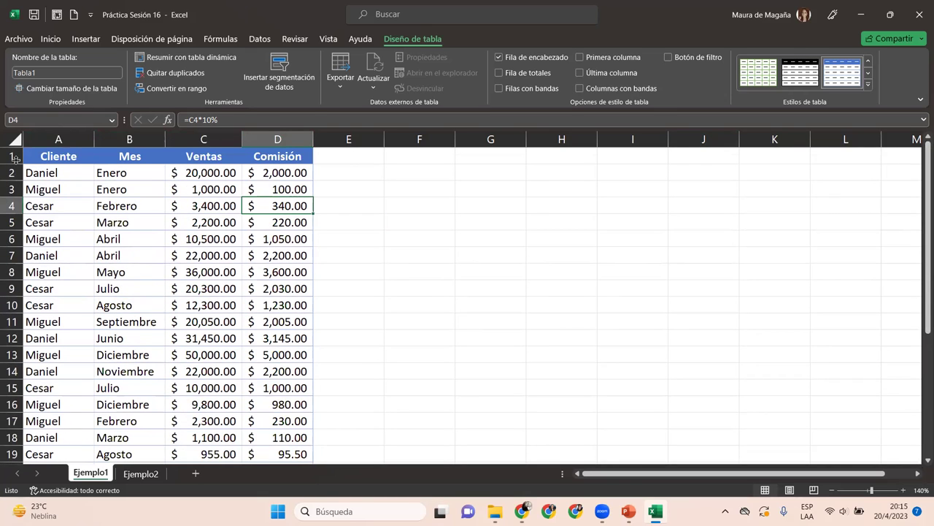
{"action": "left_click", "coordinate": [55, 157]}
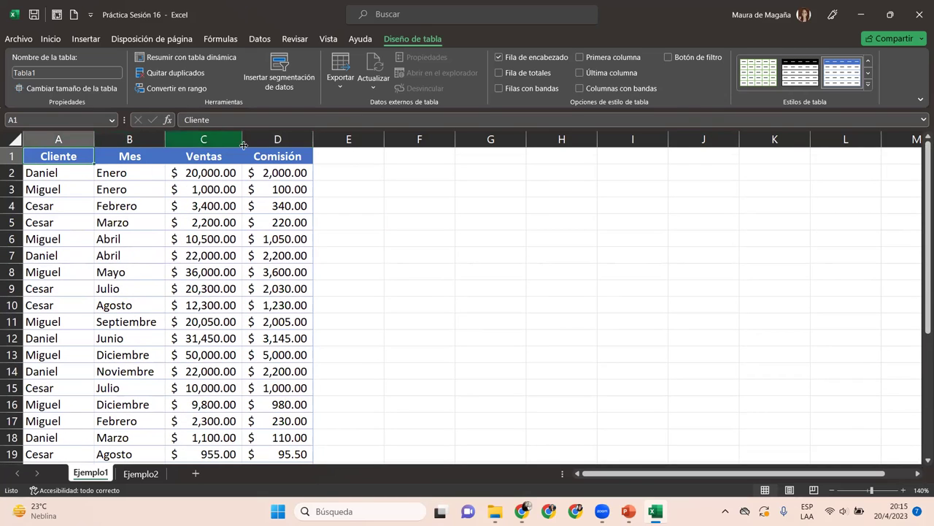
Browse down to the 33,000 sale in C28, then return to A1 with Diseño de tabla shown.
{"action": "left_click", "coordinate": [365, 172]}
{"action": "left_click", "coordinate": [427, 177]}
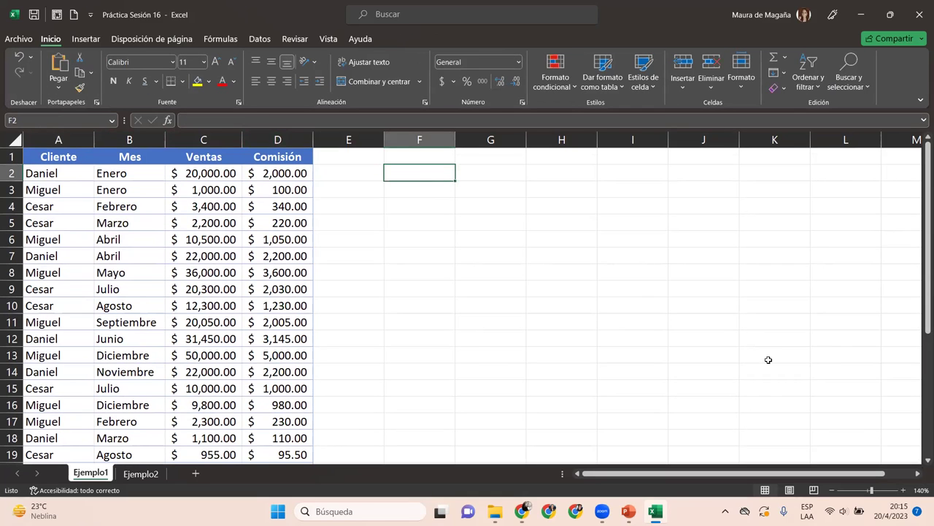
{"action": "left_click", "coordinate": [921, 460]}
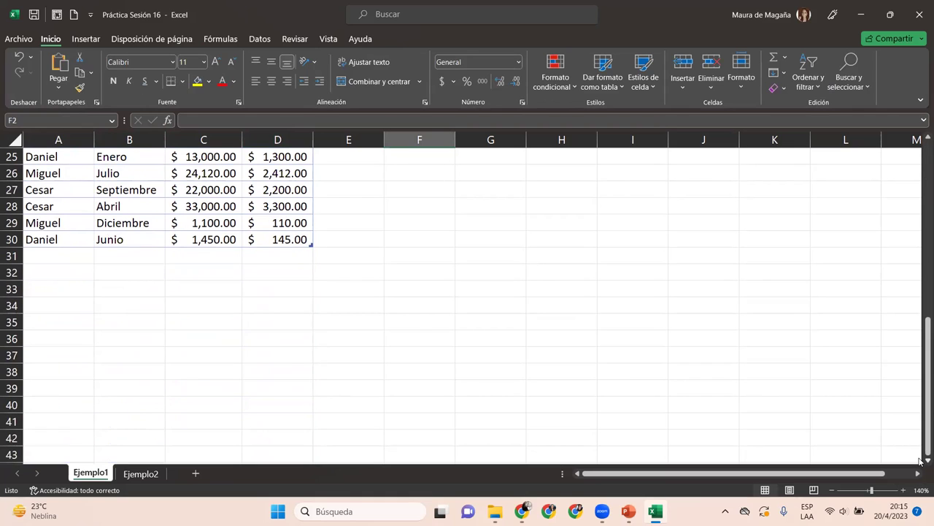
{"action": "left_click", "coordinate": [234, 206]}
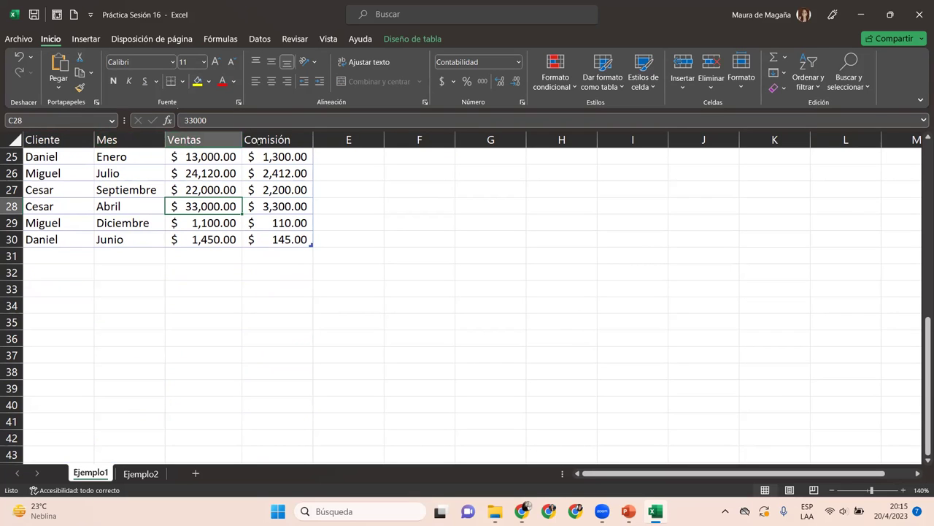
{"action": "left_click_drag", "start_coordinate": [927, 358], "coordinate": [927, 182]}
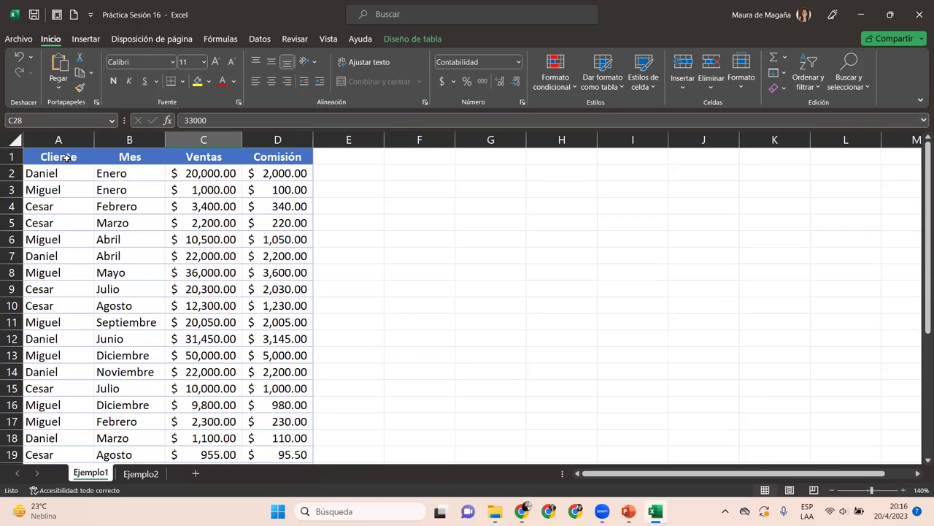
{"action": "left_click", "coordinate": [67, 158]}
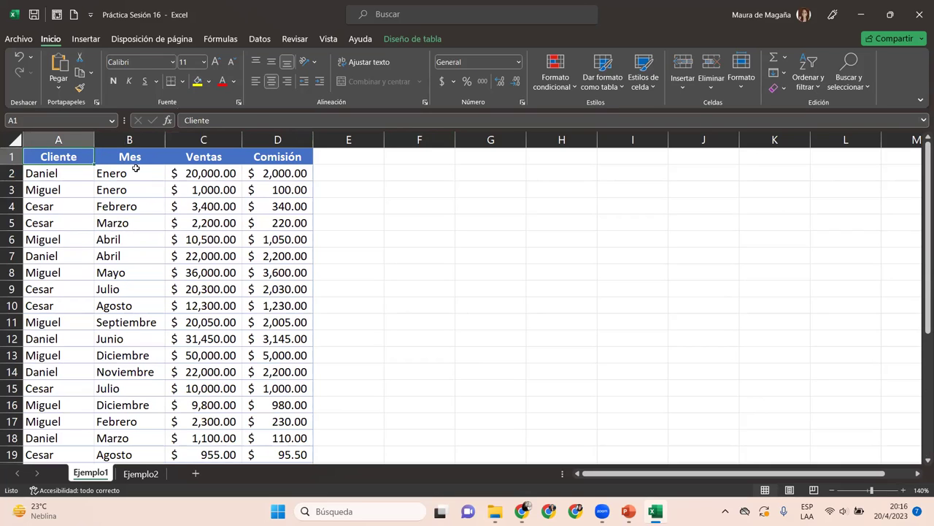
{"action": "left_click", "coordinate": [413, 39]}
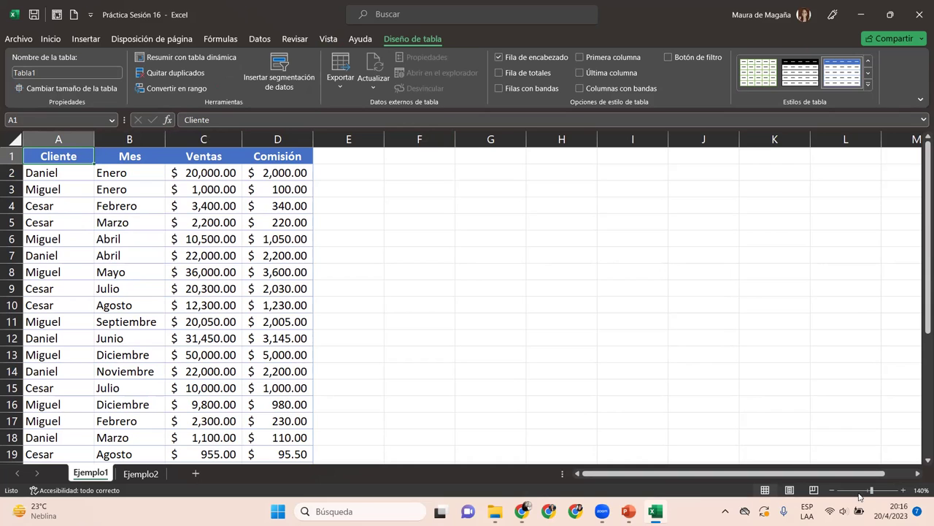
Scroll the table again to rows 11–12, then return to the Cliente header and table design options.
{"action": "left_click", "coordinate": [926, 460]}
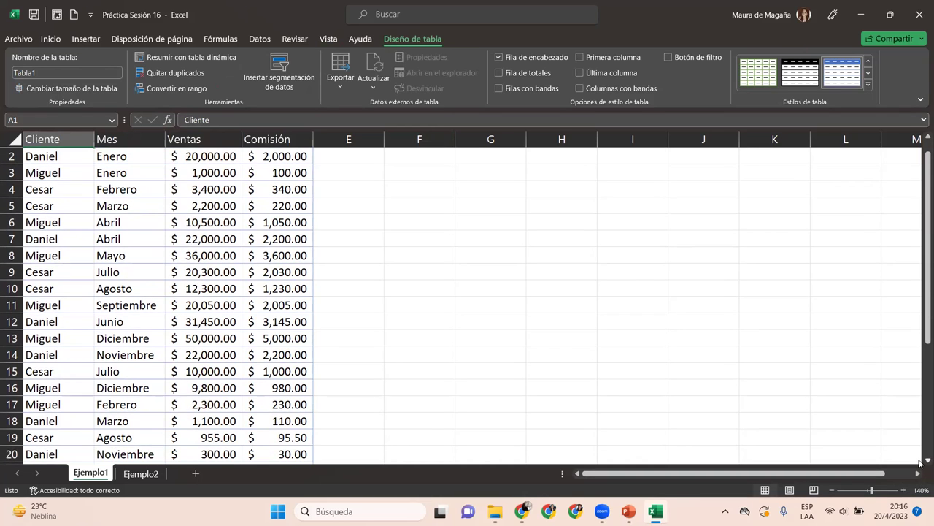
{"action": "left_click", "coordinate": [926, 460]}
{"action": "left_click", "coordinate": [926, 460]}
{"action": "left_click", "coordinate": [925, 460]}
{"action": "left_click", "coordinate": [926, 459]}
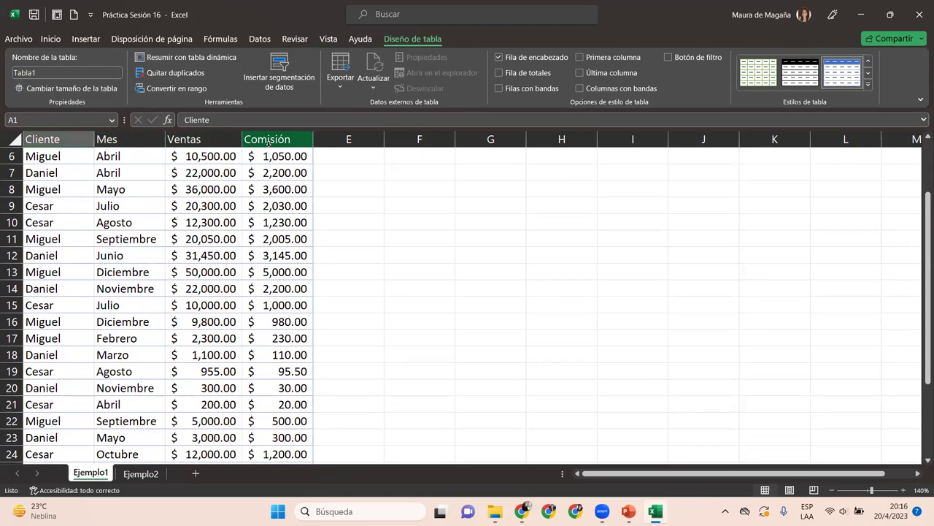
{"action": "left_click", "coordinate": [71, 237]}
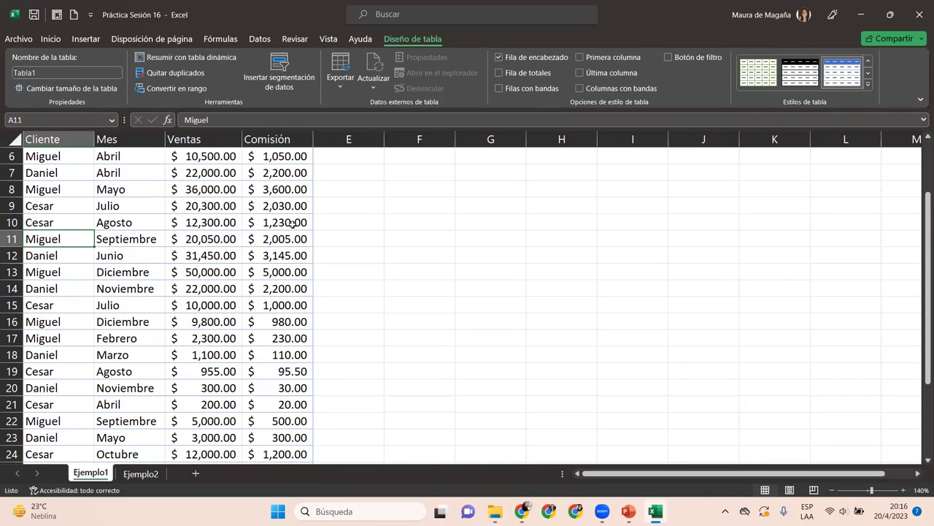
{"action": "left_click", "coordinate": [387, 250]}
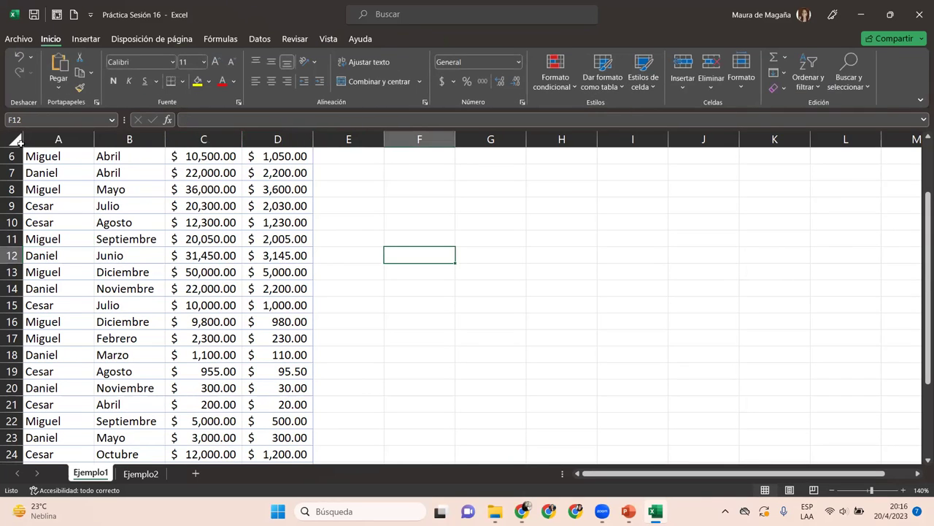
{"action": "left_click", "coordinate": [214, 252]}
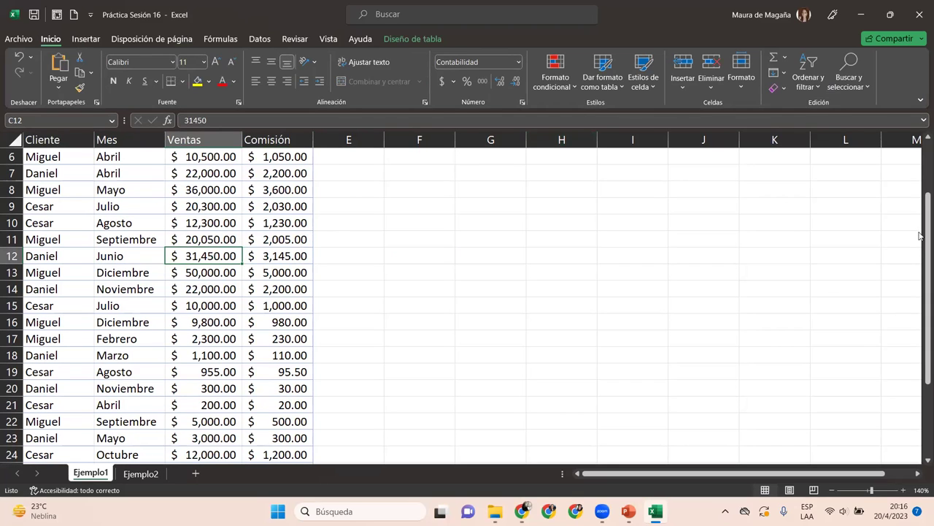
{"action": "left_click_drag", "start_coordinate": [922, 256], "coordinate": [922, 157]}
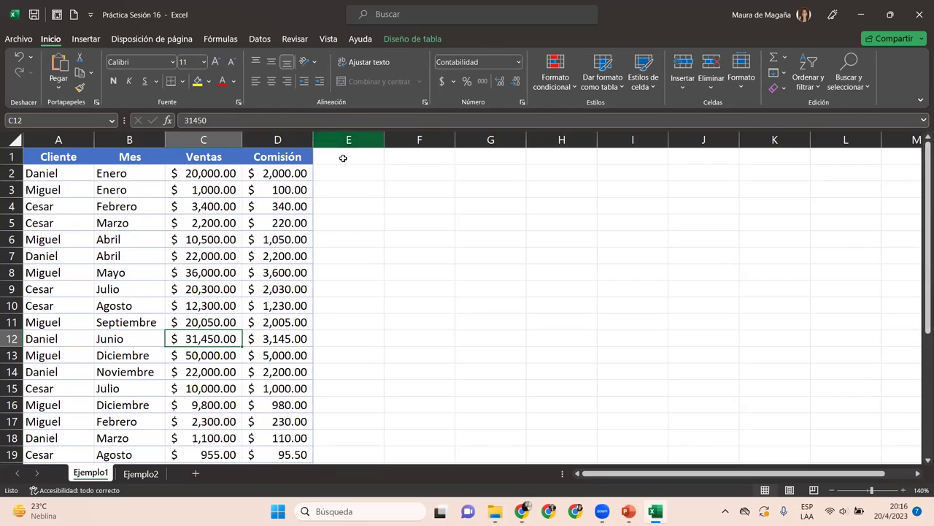
{"action": "left_click", "coordinate": [60, 160]}
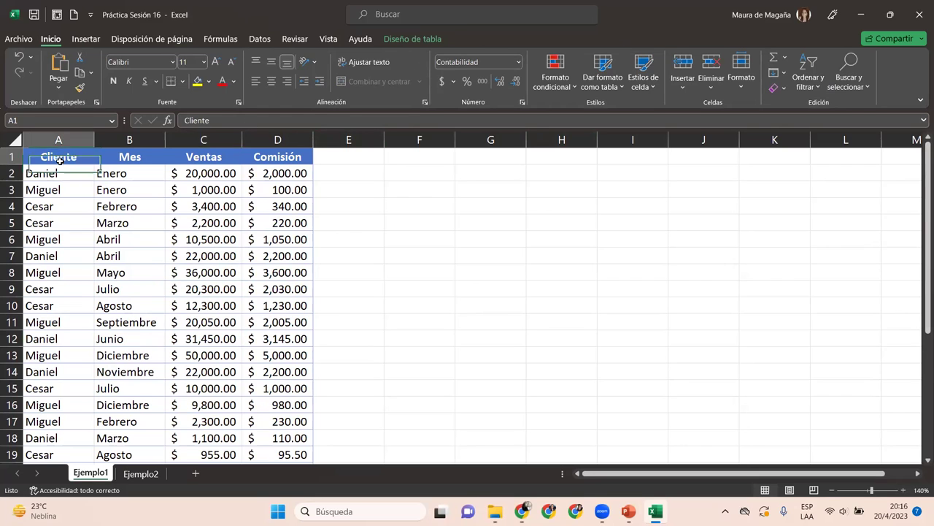
{"action": "left_click", "coordinate": [413, 39]}
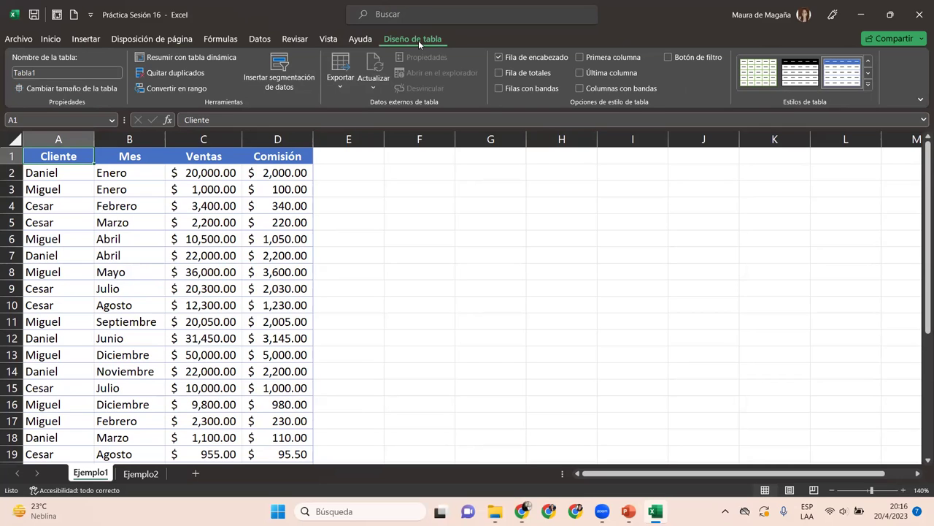
Apply the gold Estilo de tabla medio 19 style from the full table styles gallery.
{"action": "left_click", "coordinate": [868, 85]}
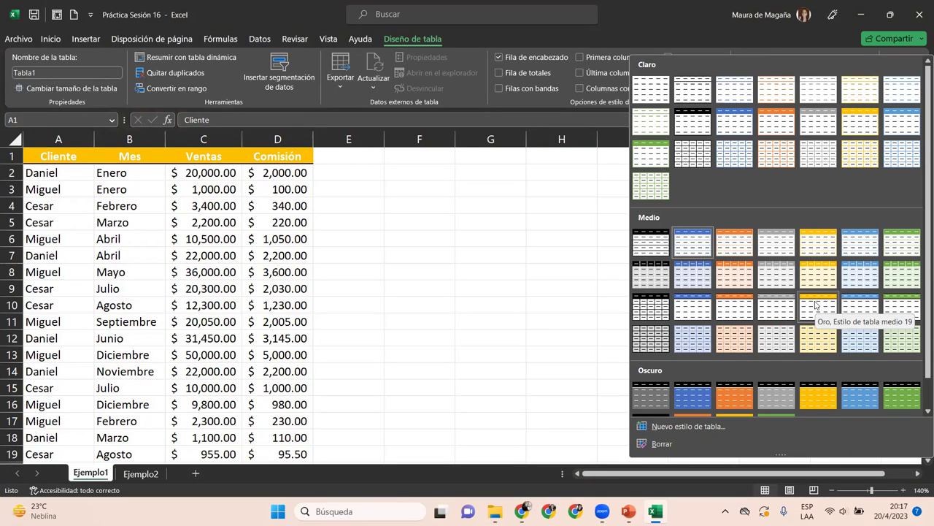
{"action": "left_click", "coordinate": [815, 305]}
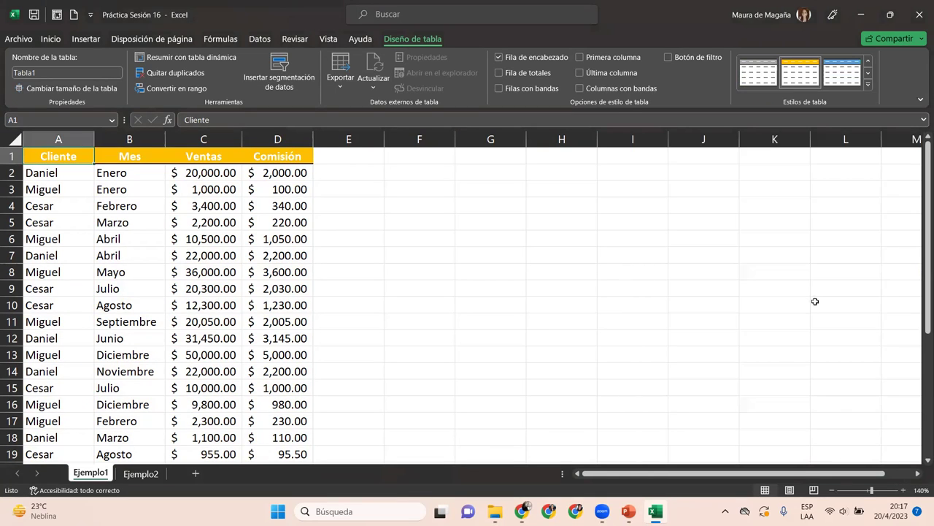
{"action": "mouse_move", "coordinate": [922, 228]}
{"action": "left_mouse_down"}
{"action": "mouse_move", "coordinate": [919, 269]}
{"action": "mouse_move", "coordinate": [921, 165]}
{"action": "left_mouse_up"}
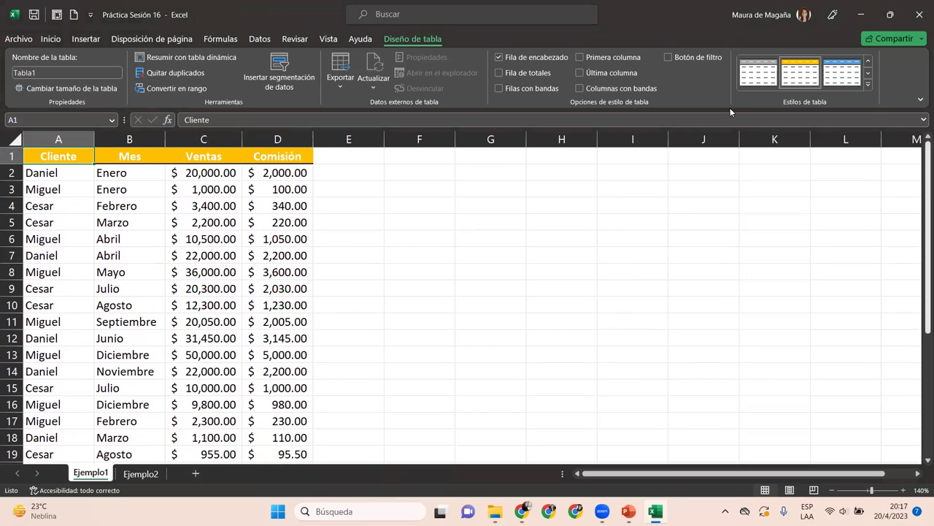
{"action": "left_click", "coordinate": [134, 168]}
{"action": "left_click", "coordinate": [209, 175]}
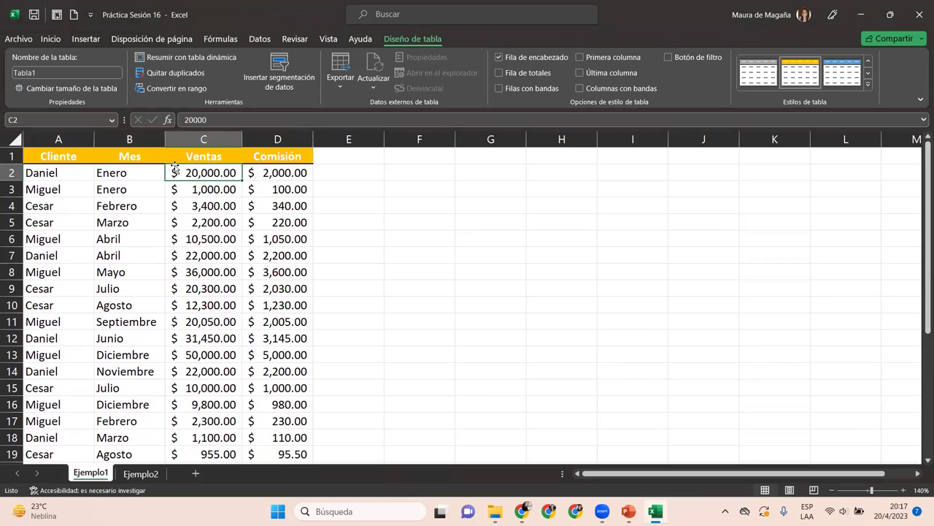
{"action": "left_click", "coordinate": [266, 173]}
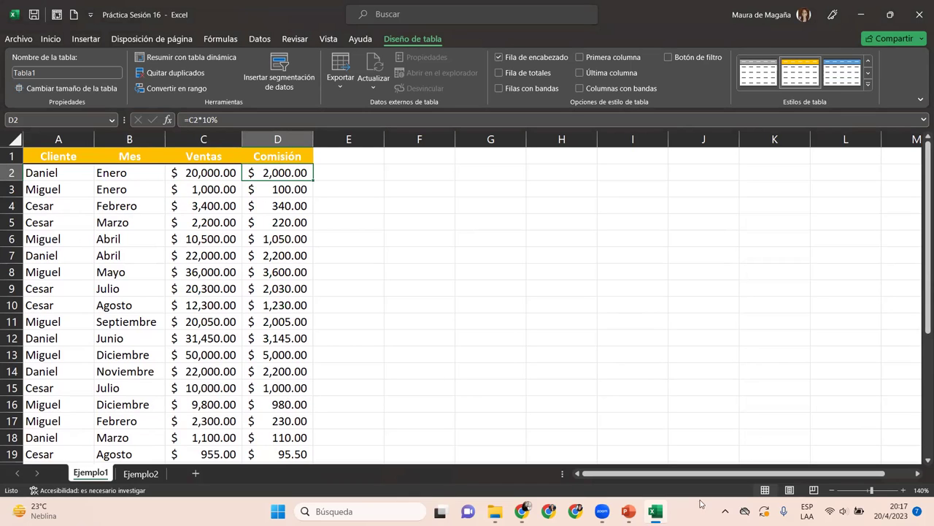
{"action": "left_click", "coordinate": [920, 461]}
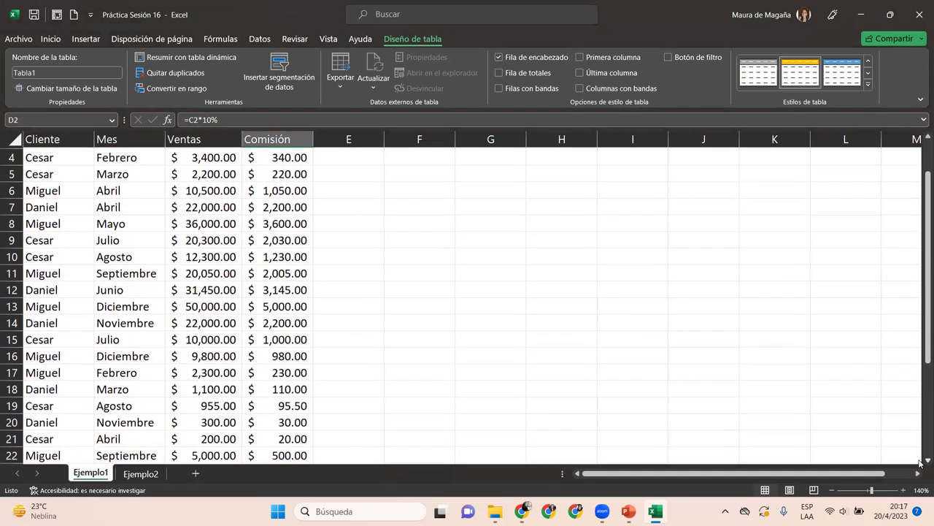
{"action": "scroll", "coordinate": [920, 461], "scroll_direction": "down", "scroll_amount": 2}
{"action": "scroll", "coordinate": [920, 461], "scroll_direction": "down", "scroll_amount": 3}
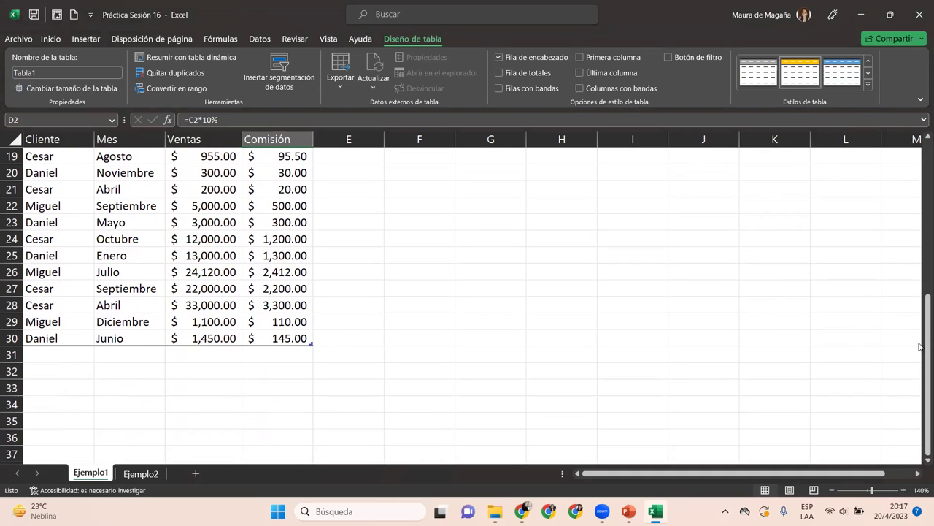
{"action": "left_click_drag", "start_coordinate": [919, 360], "coordinate": [922, 201]}
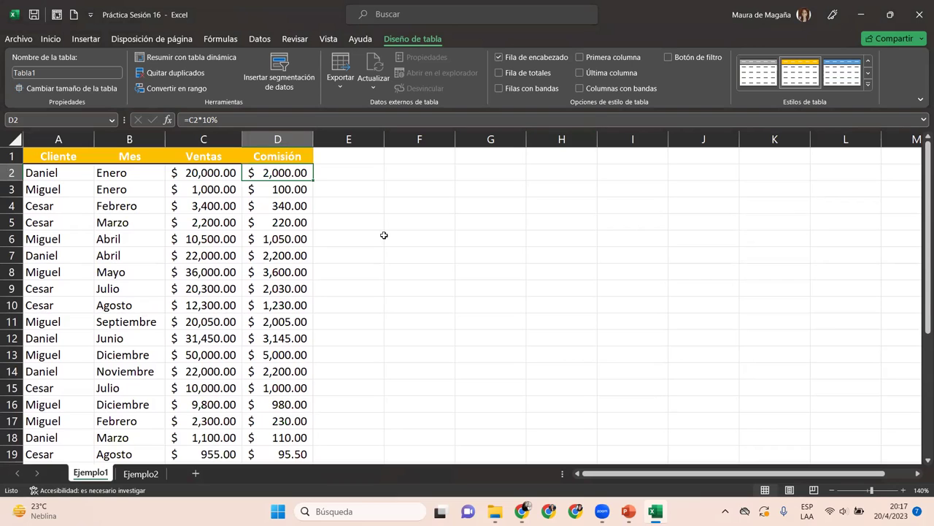
{"action": "left_click", "coordinate": [199, 168]}
{"action": "left_click", "coordinate": [263, 158]}
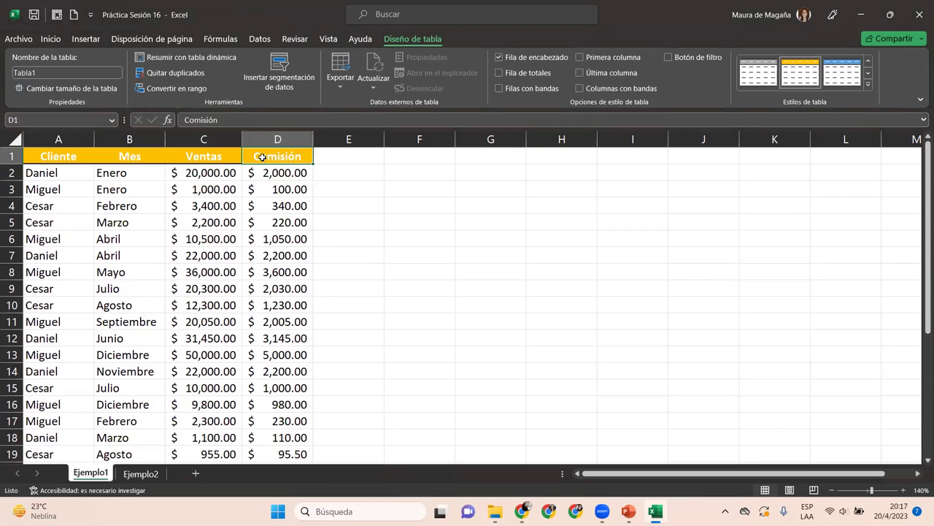
{"action": "left_click", "coordinate": [281, 172]}
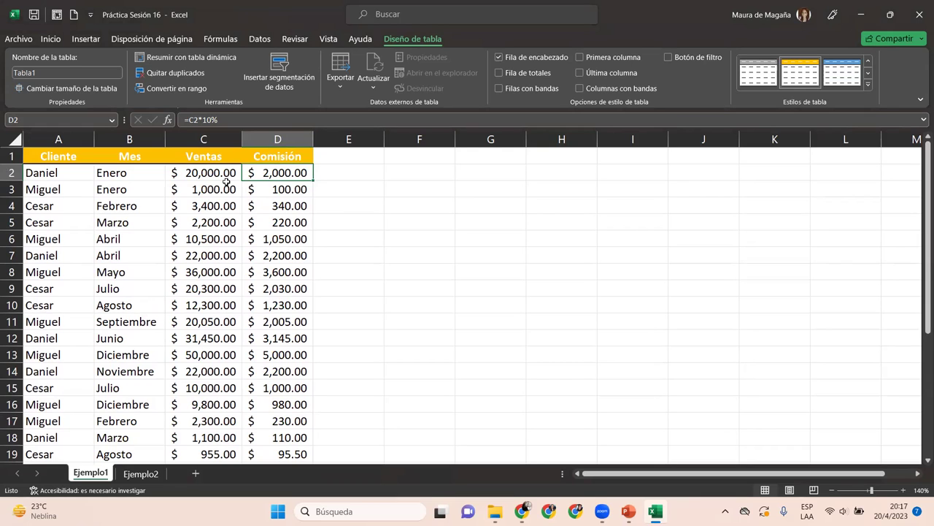
{"action": "left_click", "coordinate": [225, 173]}
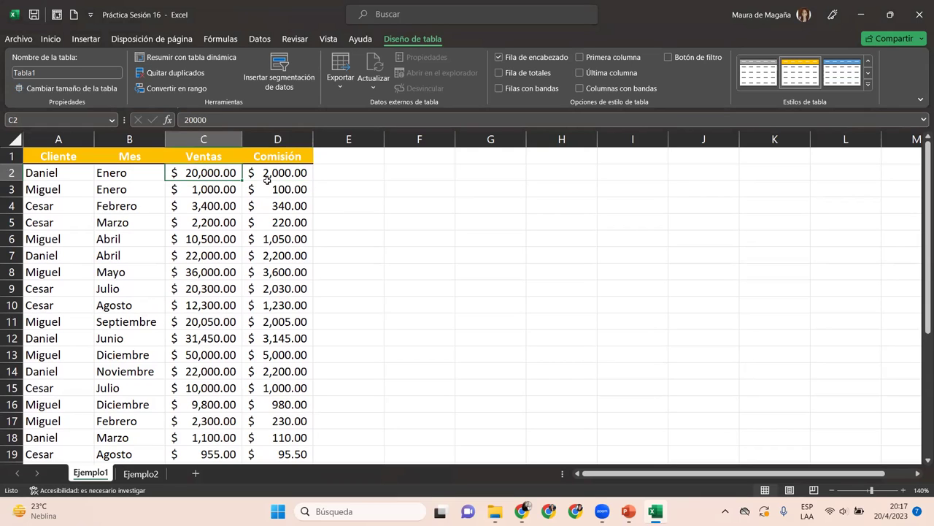
{"action": "left_click", "coordinate": [273, 174]}
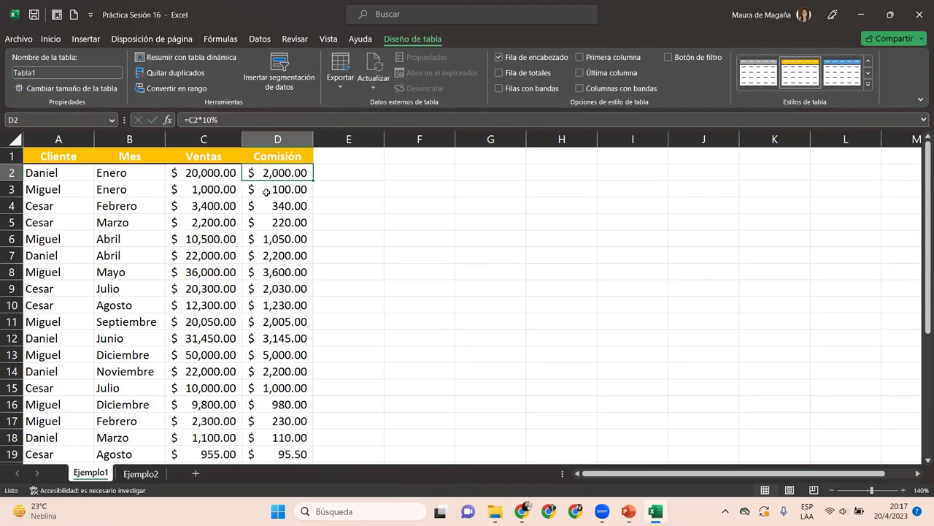
{"action": "left_click", "coordinate": [266, 193]}
{"action": "left_click", "coordinate": [267, 222]}
{"action": "left_click", "coordinate": [278, 284]}
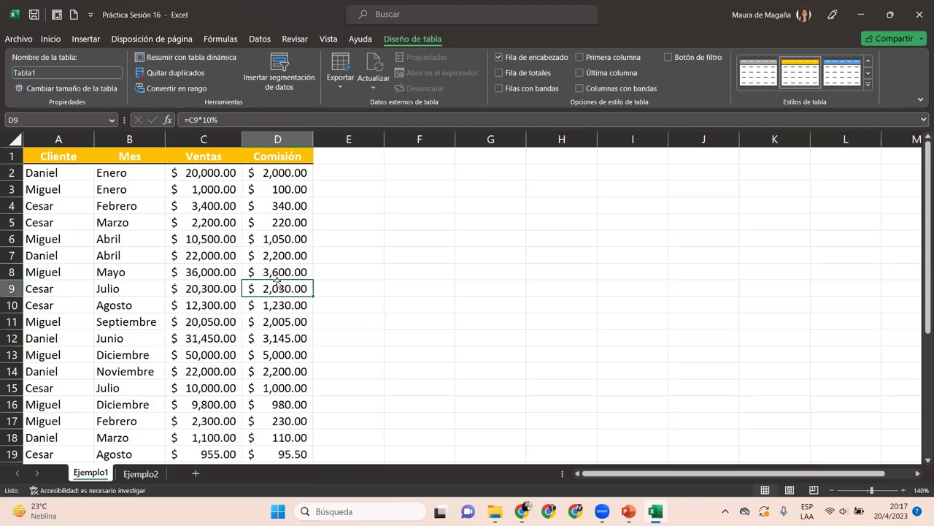
{"action": "left_click", "coordinate": [291, 327]}
{"action": "left_click", "coordinate": [352, 155]}
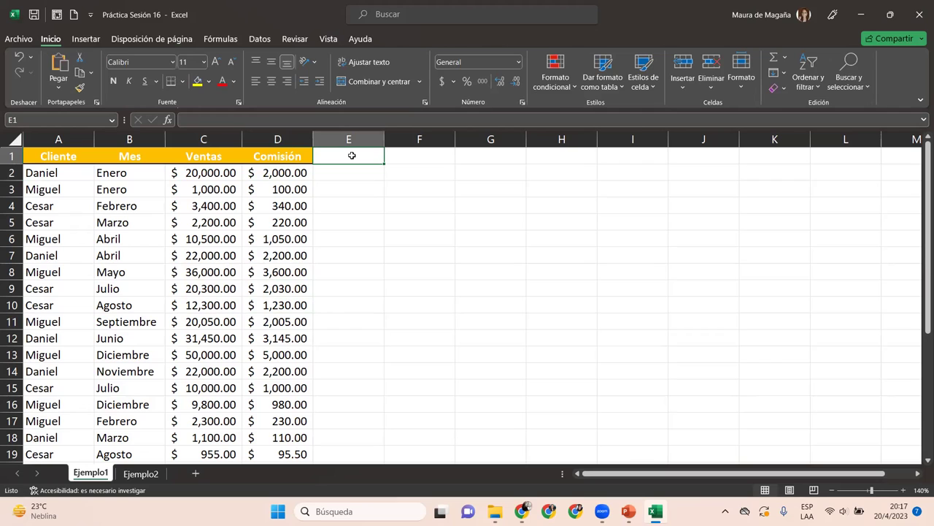
Add an 'Ingreso total' header in E1 so Tabla1 gains a fifth column, then move down to E2.
{"action": "type", "text": "INgr"}
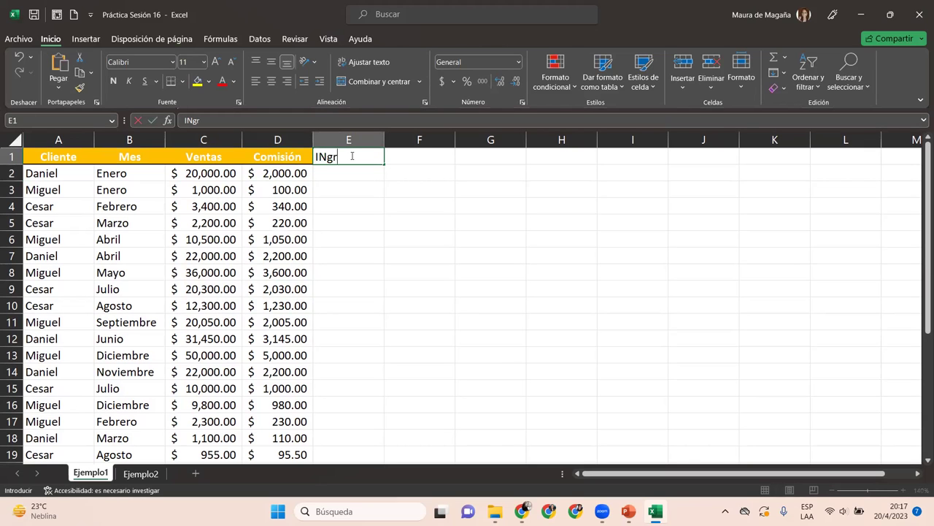
{"action": "type", "text": "eso total"}
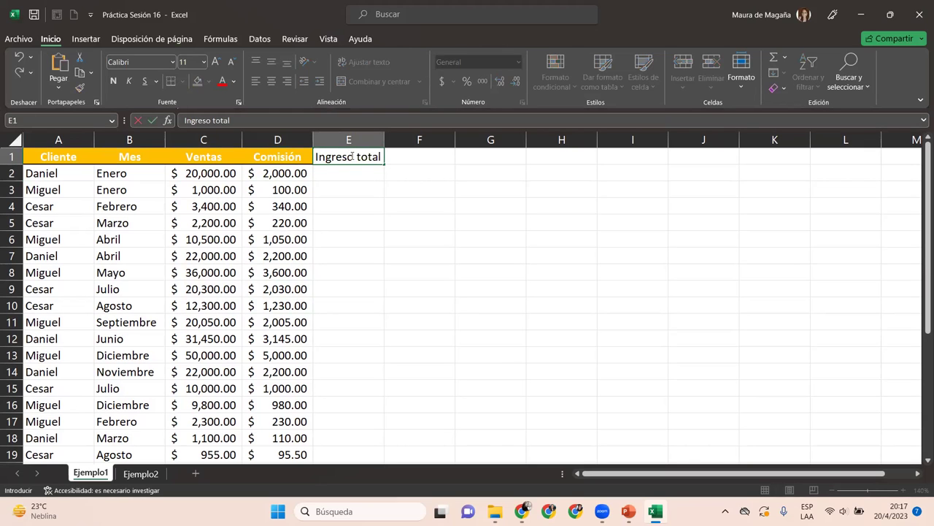
{"action": "key", "text": "Return"}
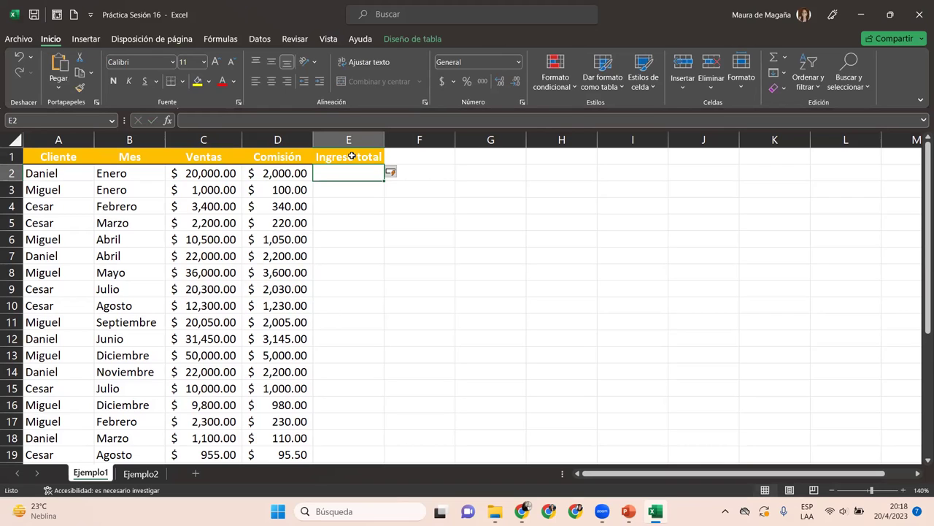
{"action": "left_click", "coordinate": [352, 156]}
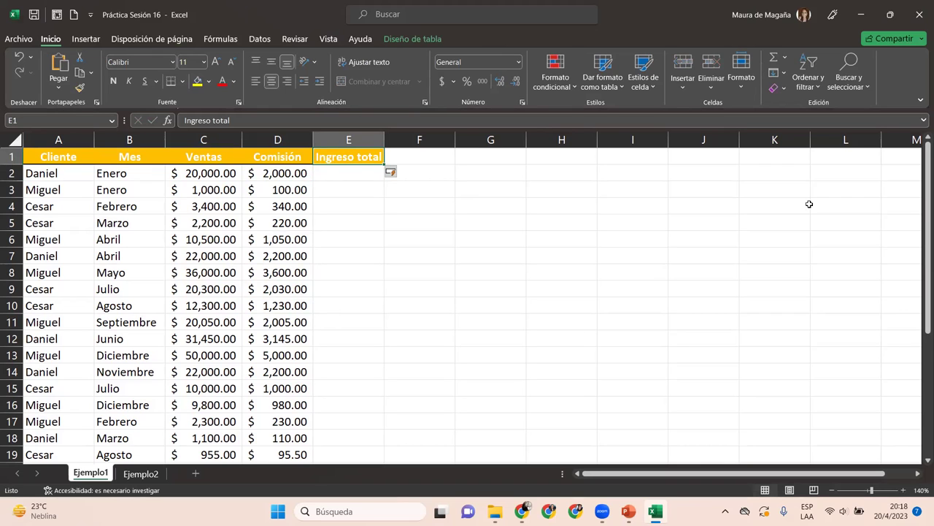
{"action": "left_click_drag", "start_coordinate": [928, 256], "coordinate": [927, 376]}
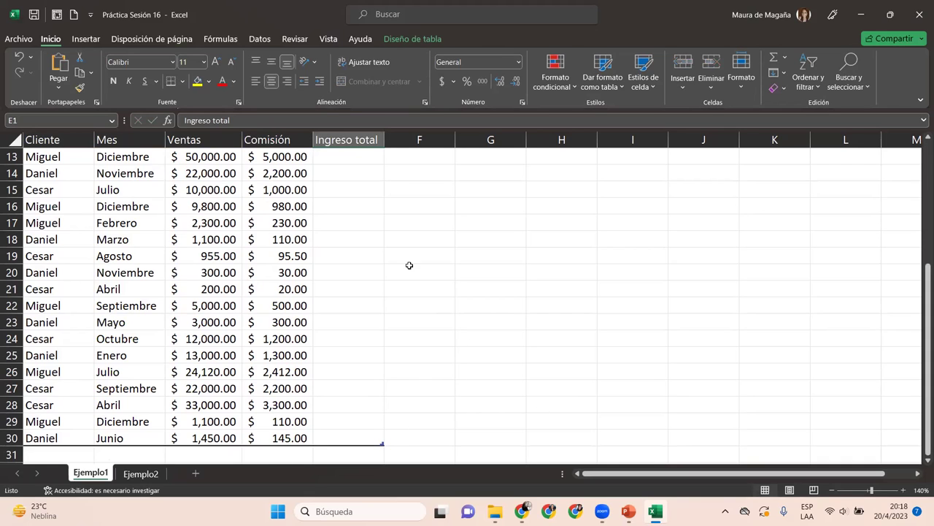
{"action": "left_click", "coordinate": [363, 141]}
{"action": "left_click_drag", "start_coordinate": [928, 278], "coordinate": [913, 115]}
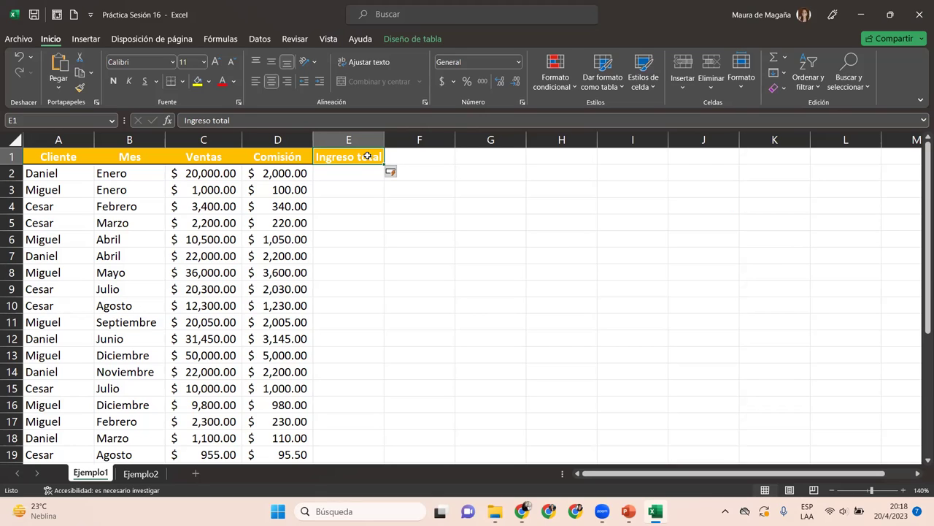
{"action": "key", "text": "Return"}
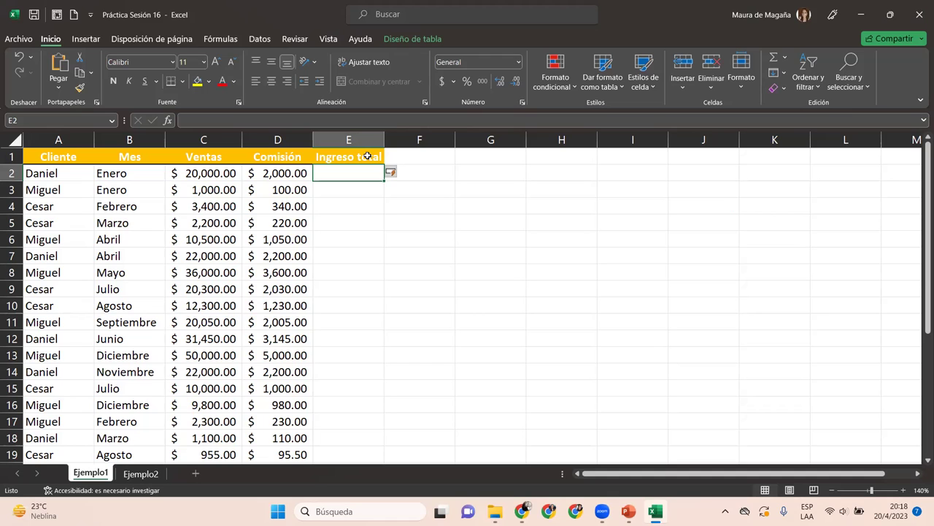
{"action": "type", "text": "="}
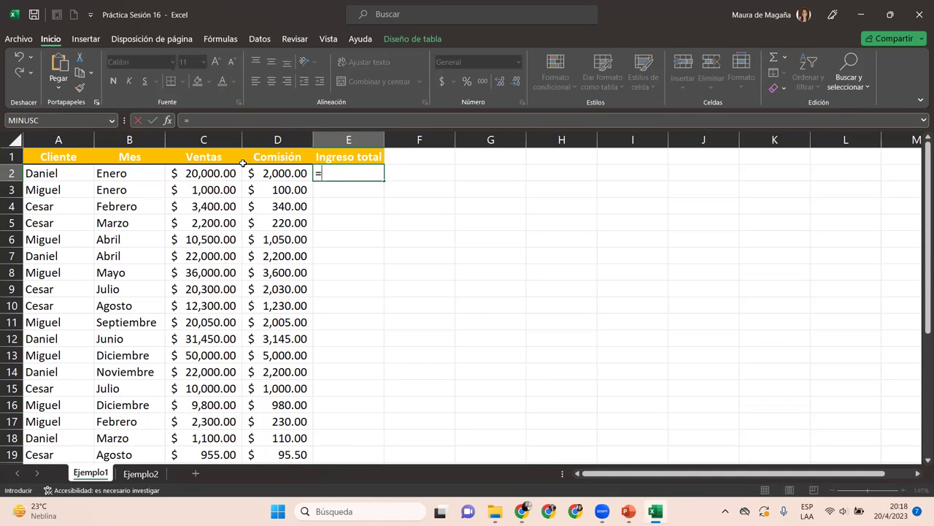
{"action": "left_click", "coordinate": [221, 172]}
{"action": "type", "text": "-"}
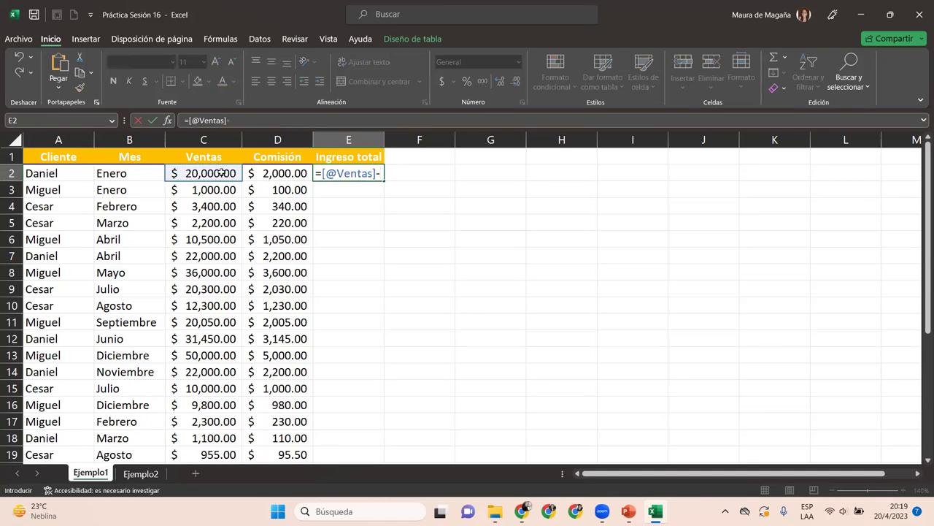
{"action": "left_click", "coordinate": [278, 173]}
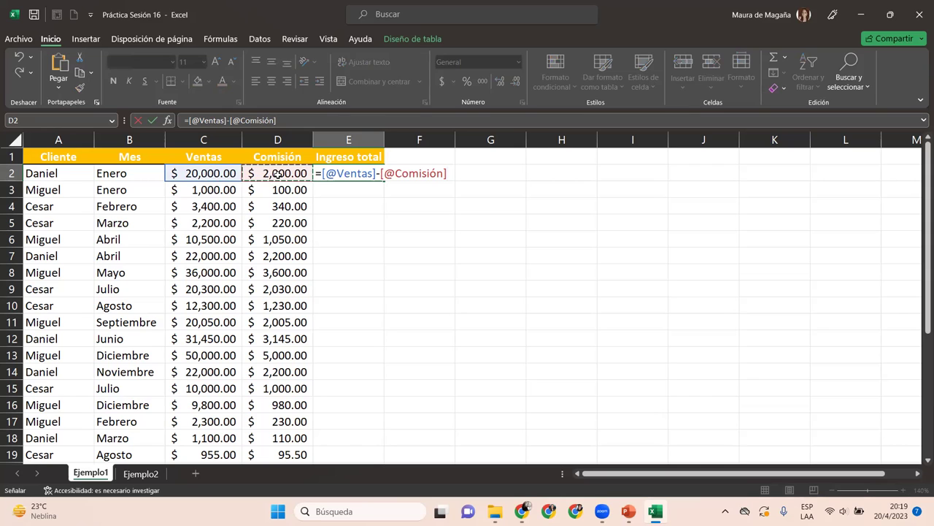
{"action": "key", "text": "Return"}
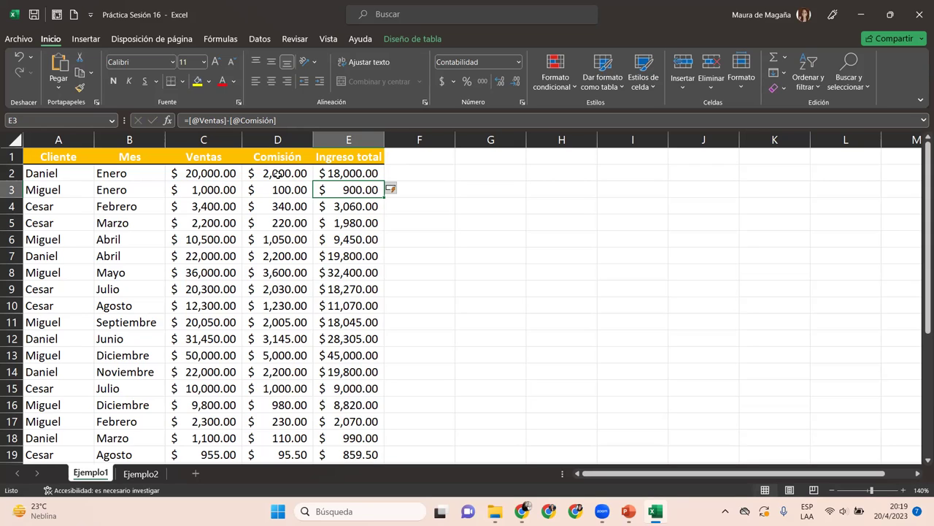
Undo the fill and re-enter the same Ventas minus Comisión formula in E2.
{"action": "key", "text": "ctrl+z"}
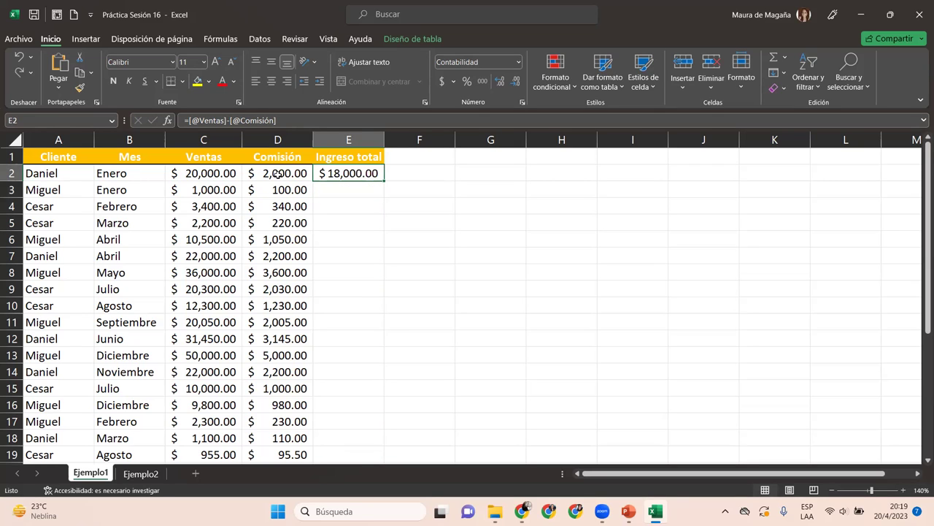
{"action": "key", "text": "Delete"}
{"action": "type", "text": "="}
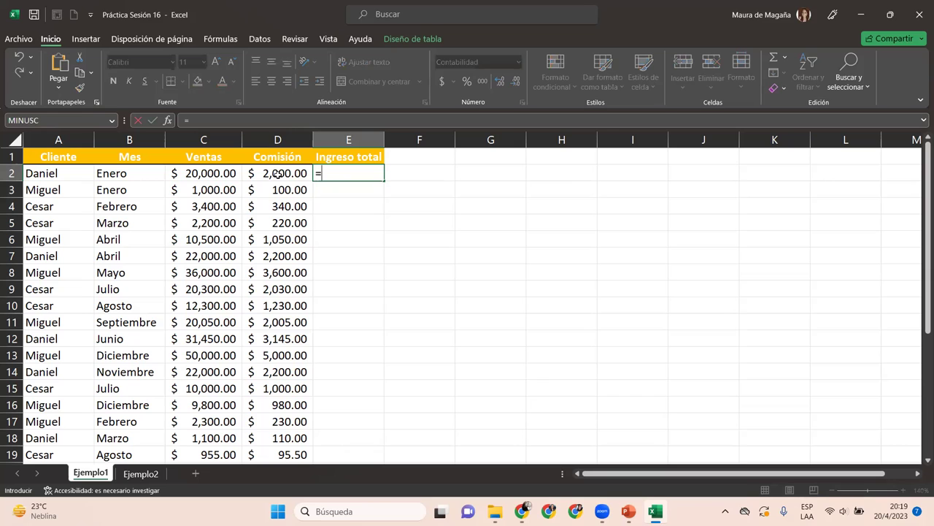
{"action": "left_click", "coordinate": [227, 173]}
{"action": "type", "text": "-"}
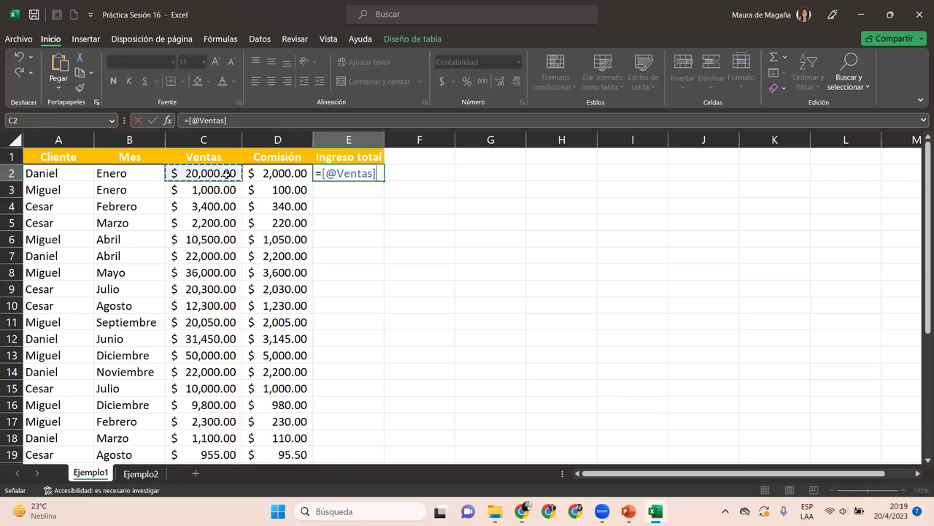
{"action": "left_click", "coordinate": [292, 173]}
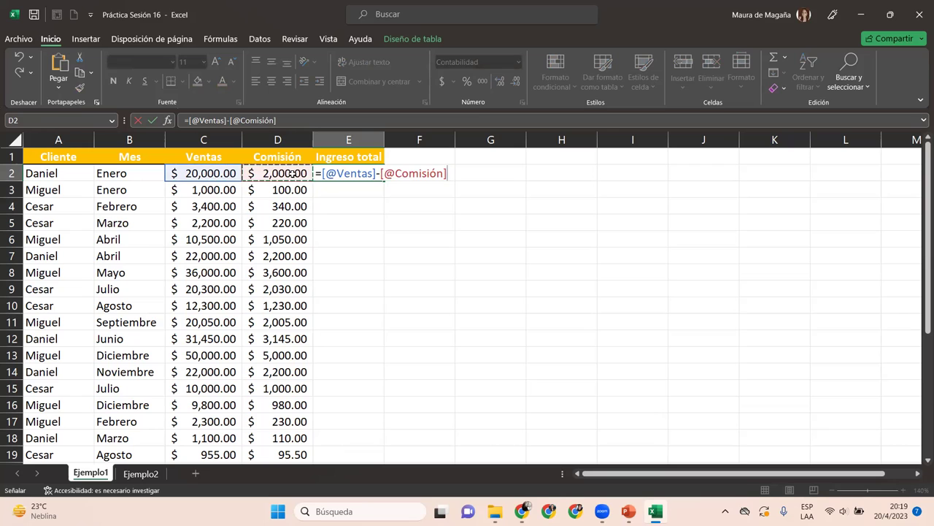
{"action": "key", "text": "Return"}
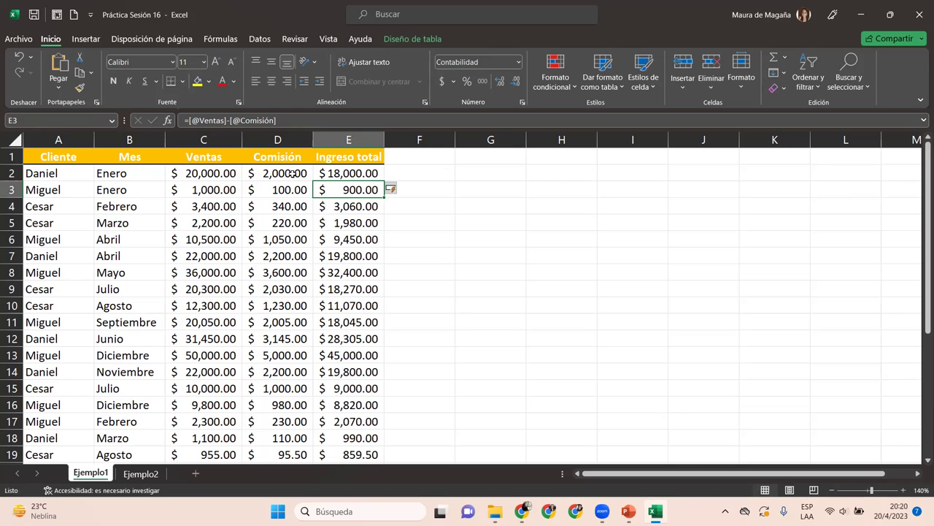
Show the Diseño de tabla ribbon options for the sales table.
{"action": "left_click", "coordinate": [415, 38]}
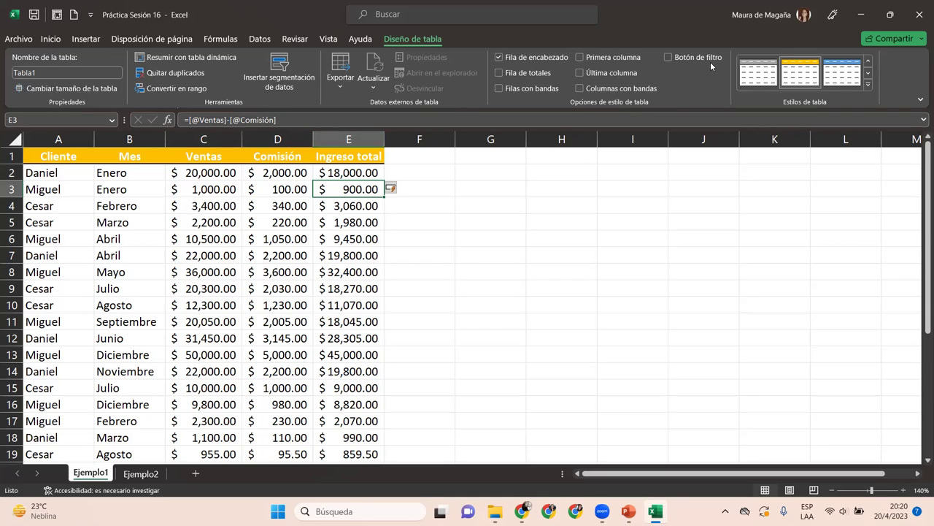
{"action": "left_click", "coordinate": [669, 58]}
{"action": "left_click", "coordinate": [669, 59]}
{"action": "left_click", "coordinate": [669, 58]}
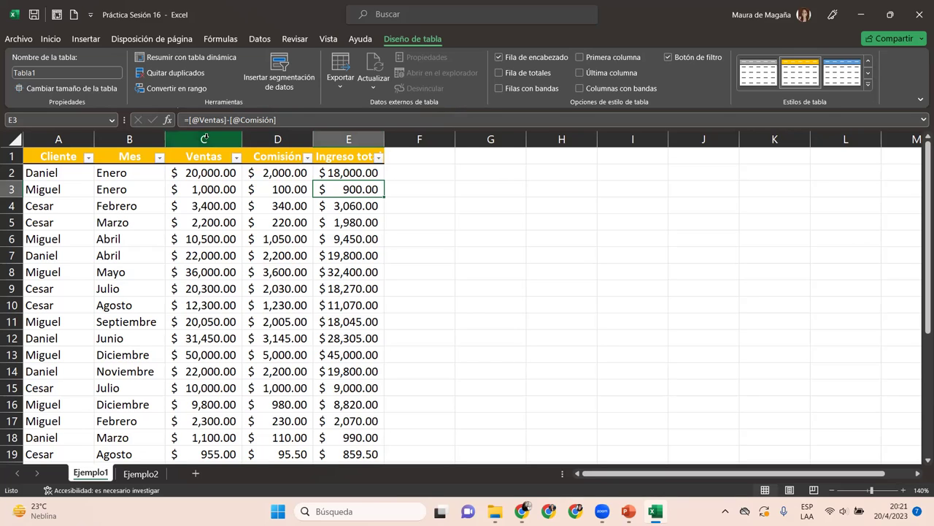
{"action": "left_click", "coordinate": [160, 158]}
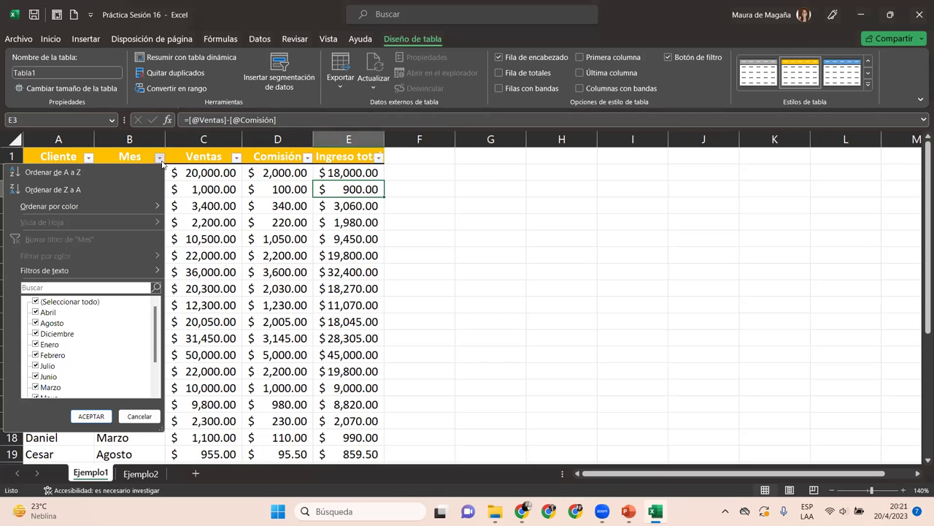
{"action": "left_click", "coordinate": [36, 302]}
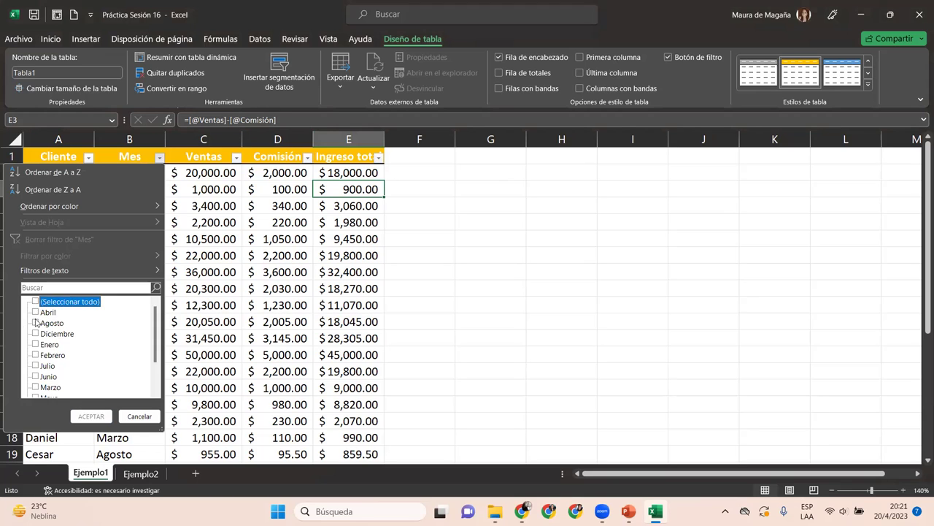
{"action": "left_click", "coordinate": [36, 323]}
{"action": "left_click", "coordinate": [91, 415]}
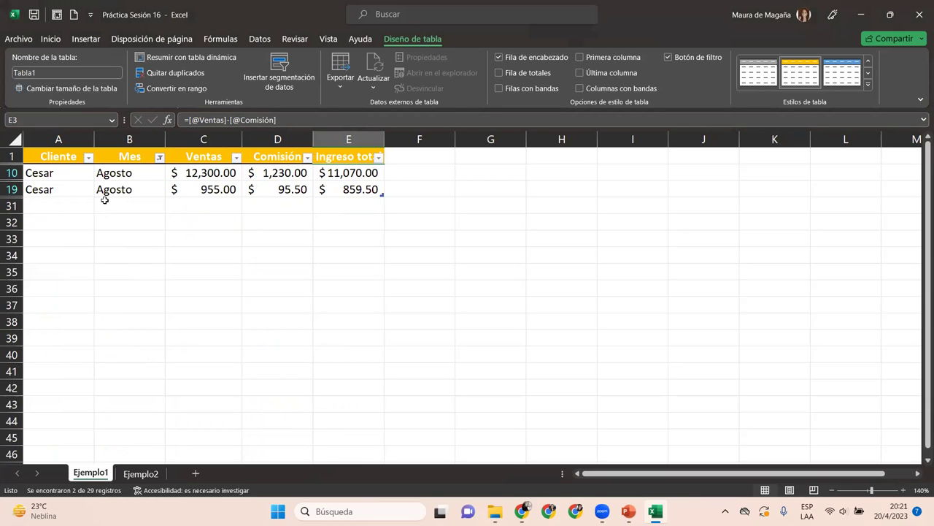
{"action": "left_click", "coordinate": [159, 159]}
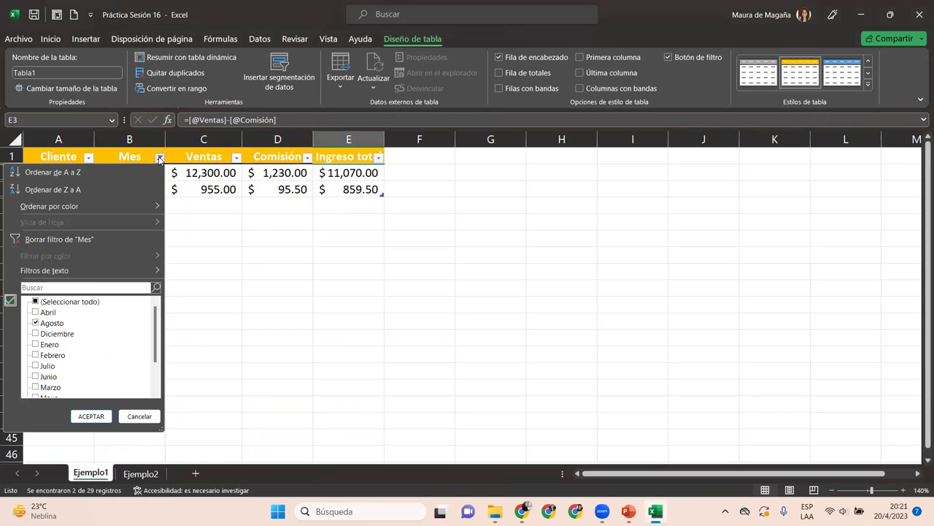
{"action": "left_click", "coordinate": [77, 241]}
{"action": "left_click", "coordinate": [251, 190]}
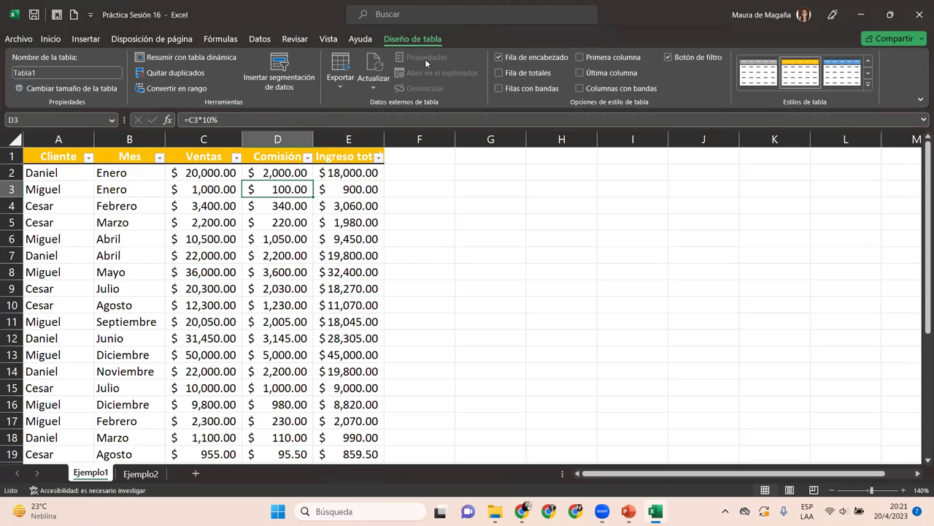
{"action": "left_click", "coordinate": [668, 56]}
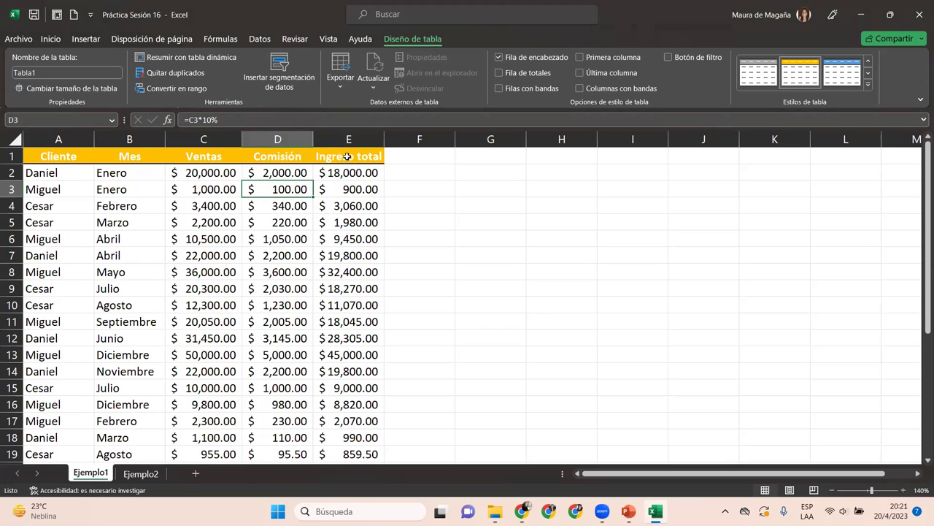
{"action": "left_click", "coordinate": [58, 157]}
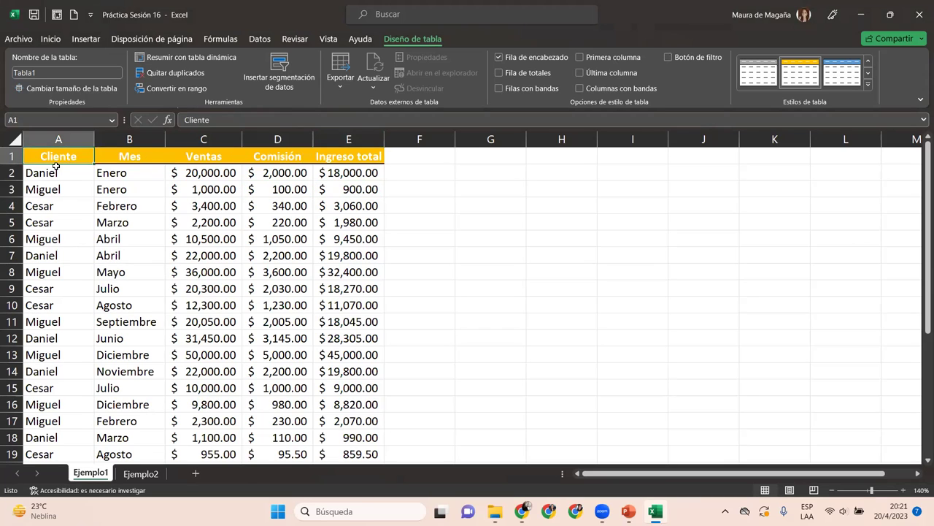
Move through the Cliente column and select whole table rows 9 and 6.
{"action": "left_click", "coordinate": [56, 168]}
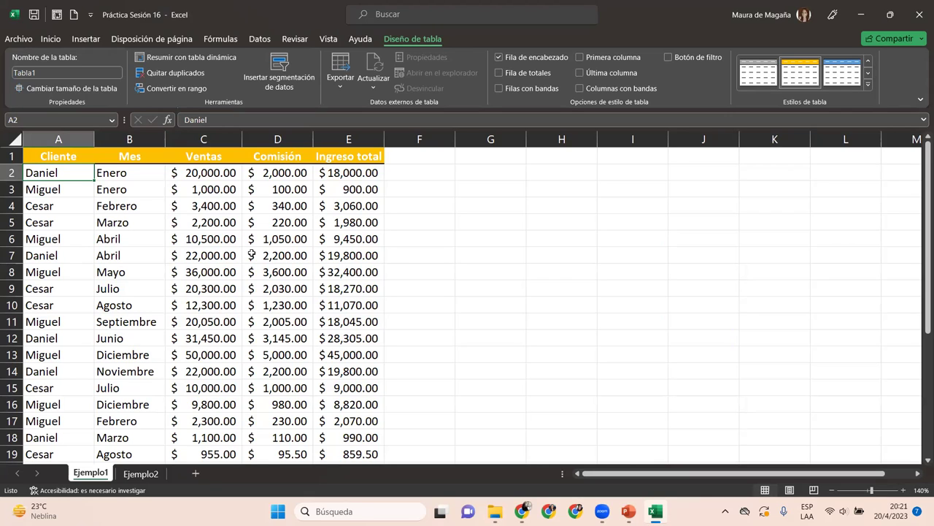
{"action": "key", "text": "Down"}
{"action": "key", "text": "Down"}
{"action": "key", "text": "Down"}
{"action": "key", "text": "Down"}
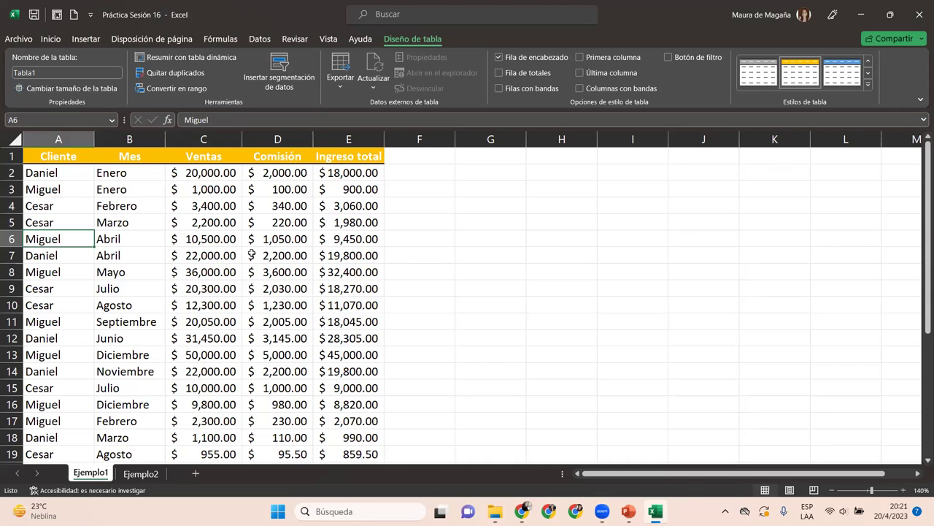
{"action": "key", "text": "shift+space"}
{"action": "key", "text": "Down"}
{"action": "key", "text": "Down"}
{"action": "key", "text": "Down"}
{"action": "key", "text": "Down"}
{"action": "key", "text": "Up"}
{"action": "key", "text": "shift+space"}
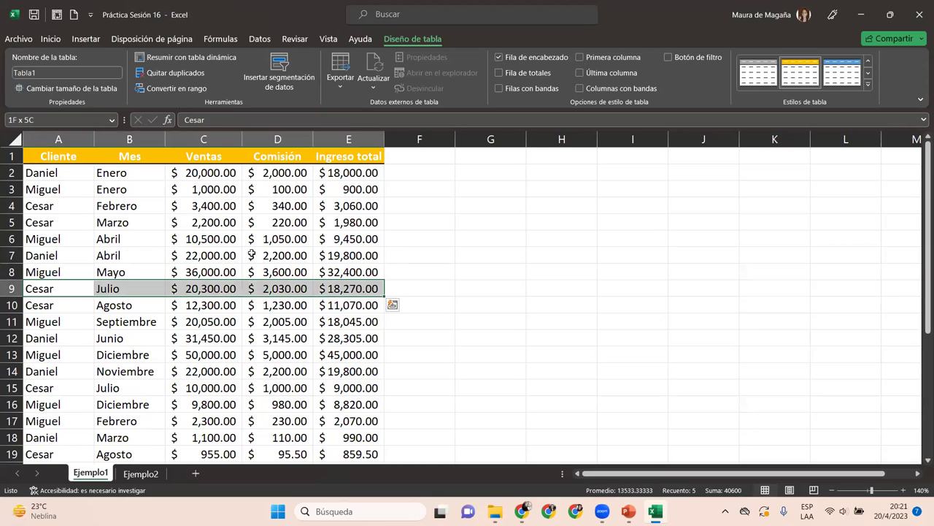
{"action": "key", "text": "Down"}
{"action": "key", "text": "Up"}
{"action": "key", "text": "Up"}
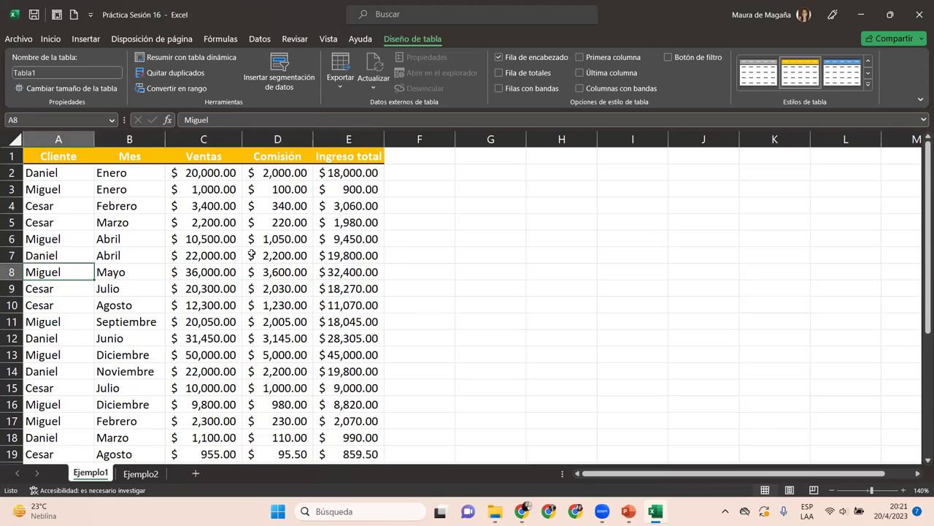
{"action": "key", "text": "Up"}
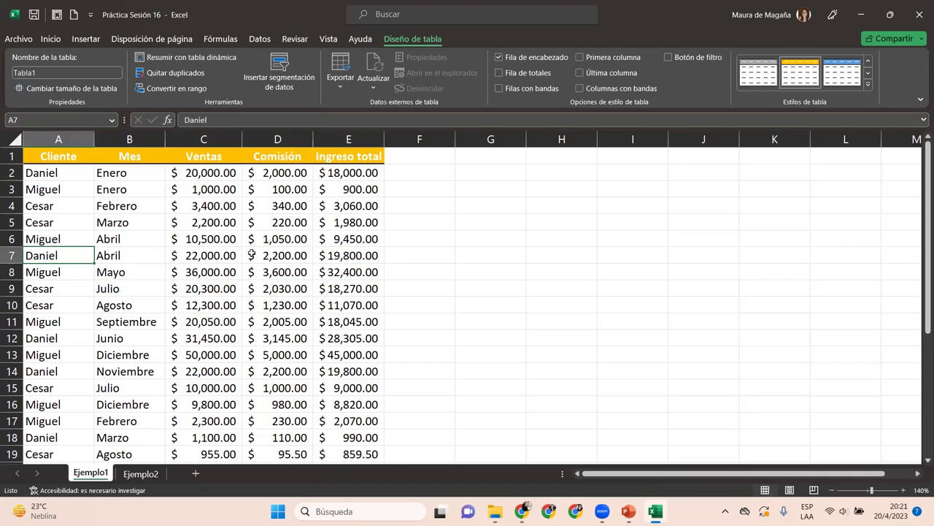
{"action": "key", "text": "Up"}
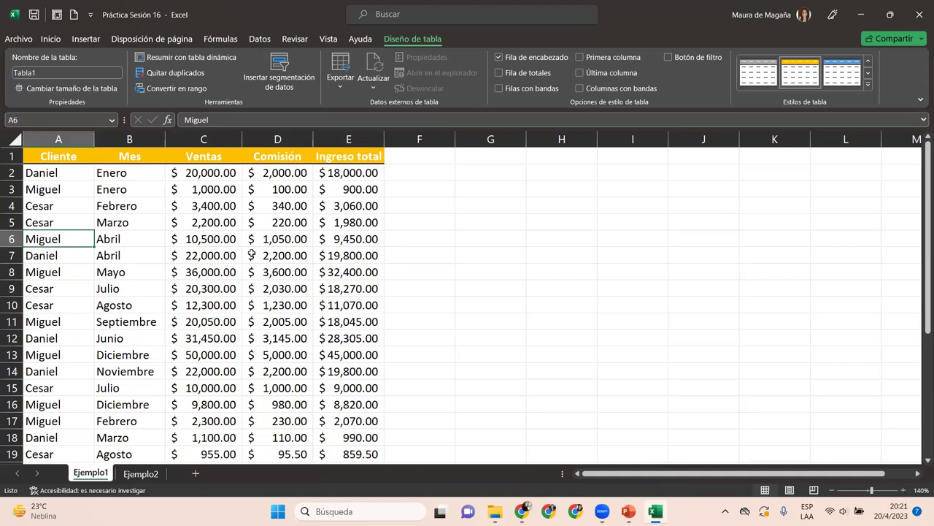
{"action": "key", "text": "ctrl+shift+Right"}
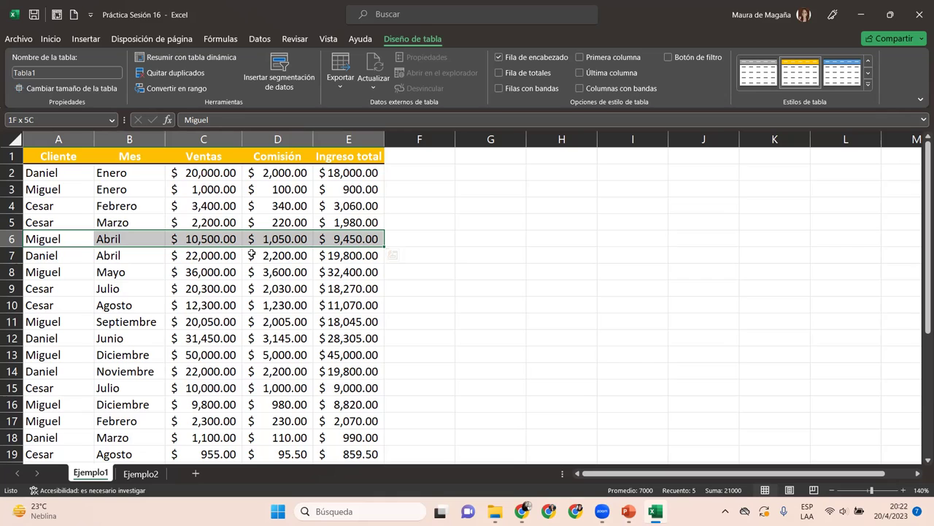
Select the entire table body, then collapse it and select the whole Ventas column.
{"action": "key", "text": "ctrl+a"}
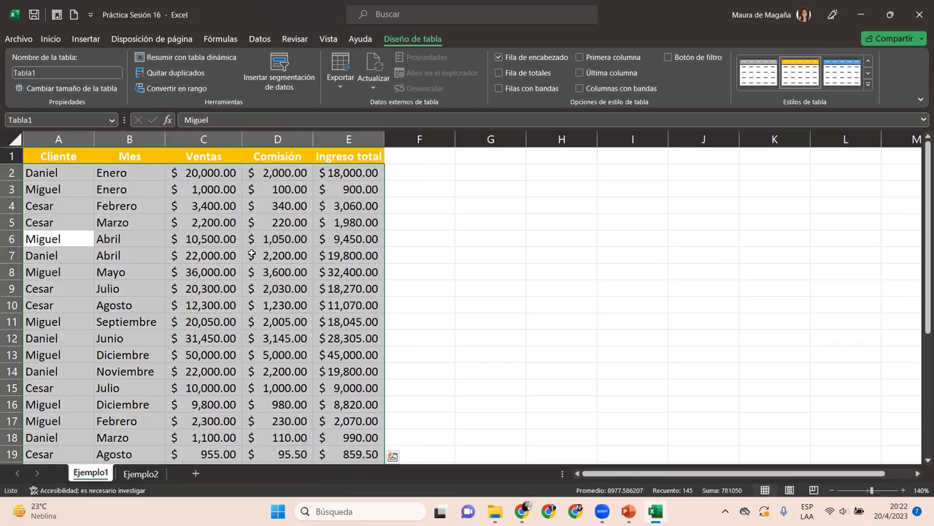
{"action": "key", "text": "shift+BackSpace"}
{"action": "key", "text": "Right"}
{"action": "key", "text": "Right"}
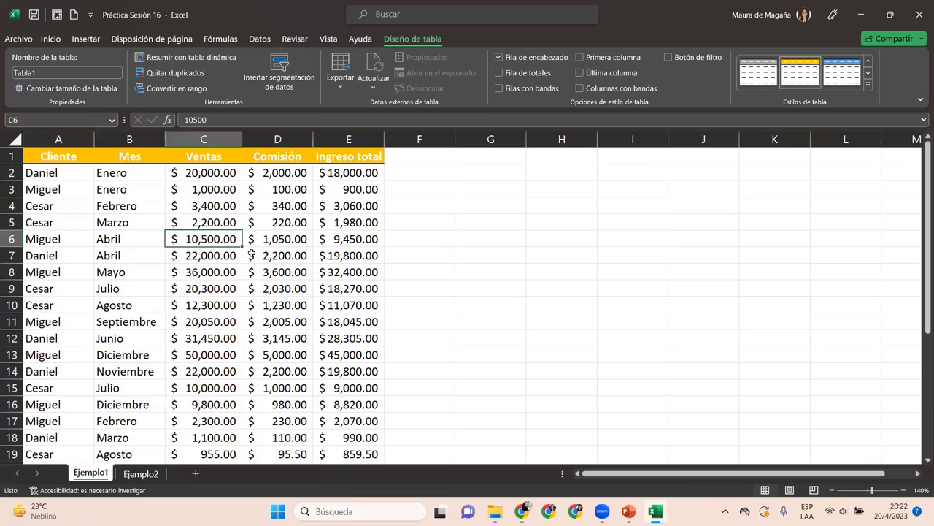
{"action": "key", "text": "ctrl+space"}
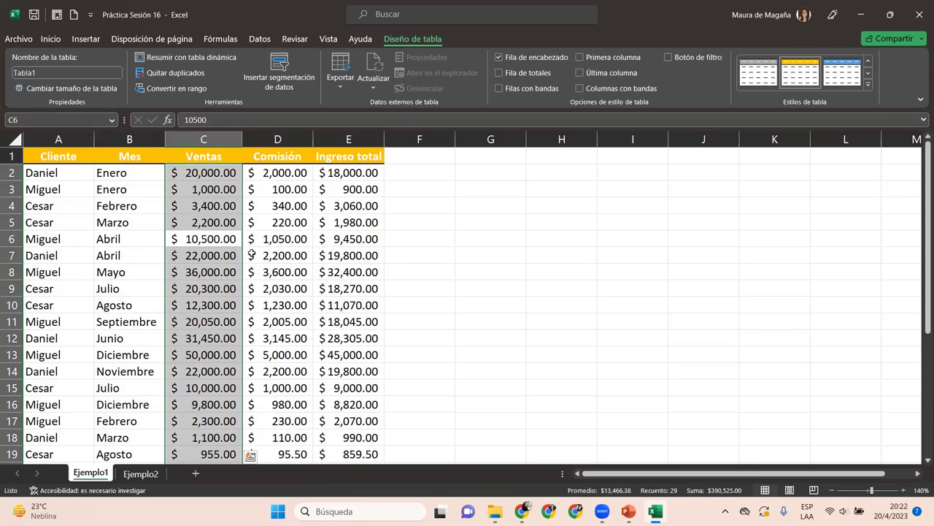
{"action": "key", "text": "Home"}
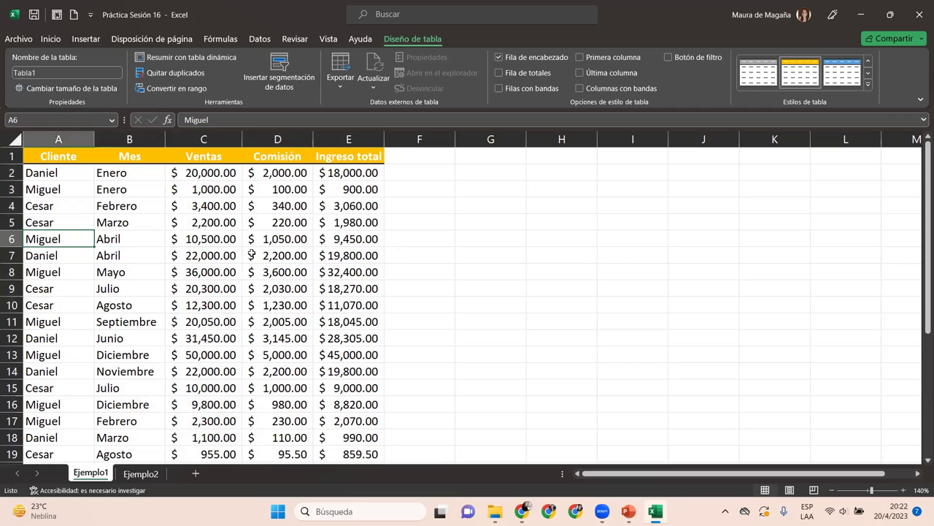
{"action": "key", "text": "End"}
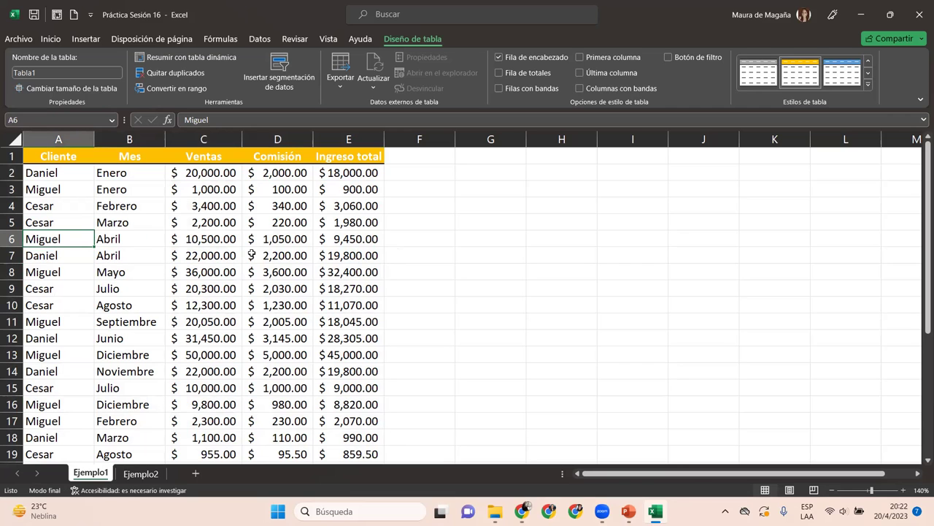
{"action": "key", "text": "shift+Home"}
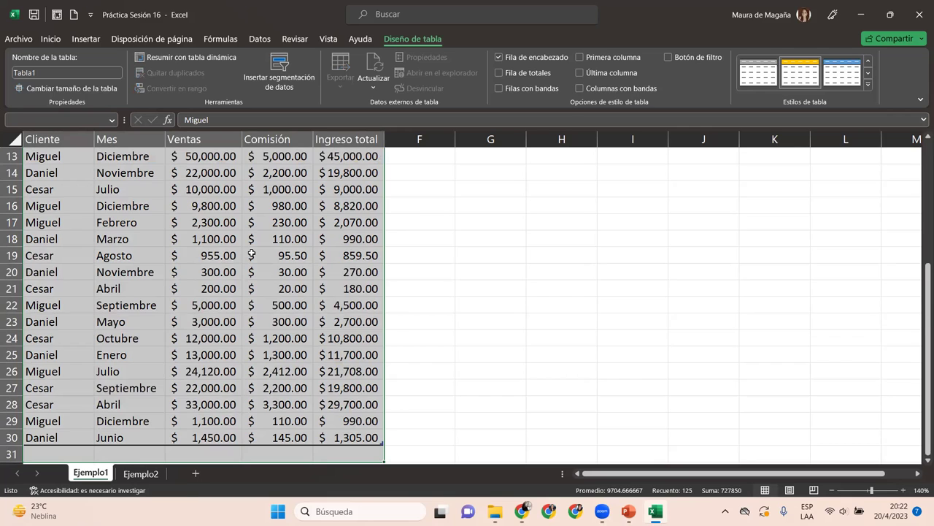
{"action": "key", "text": "ctrl+Home"}
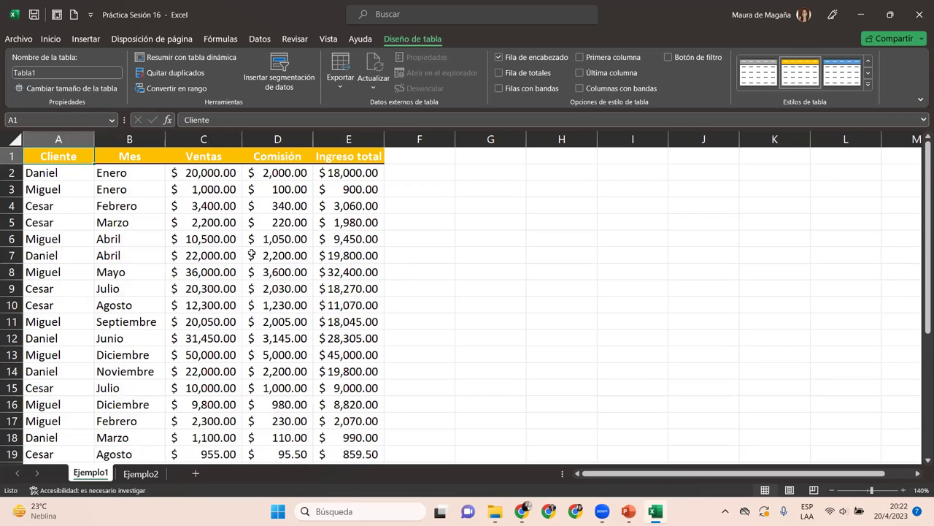
{"action": "key", "text": "End"}
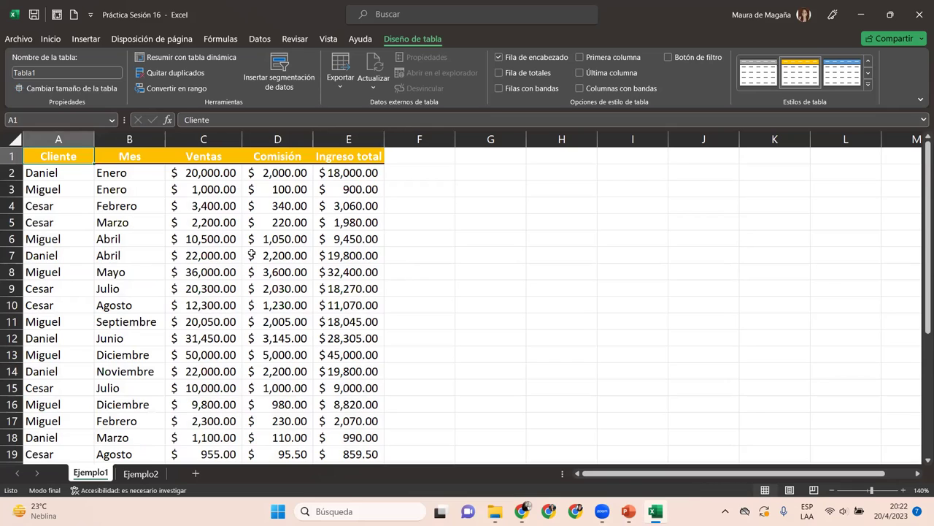
{"action": "key", "text": "shift+Right"}
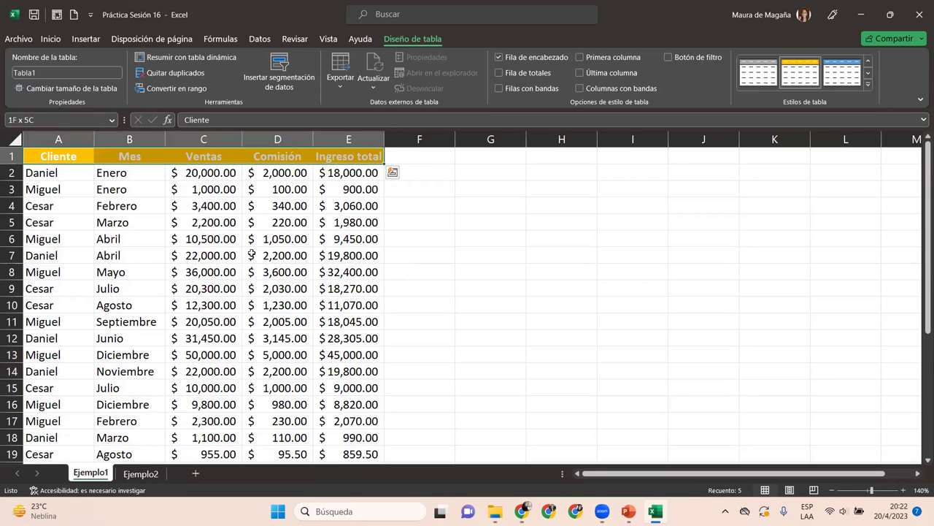
{"action": "key", "text": "shift+Down"}
{"action": "key", "text": "Down"}
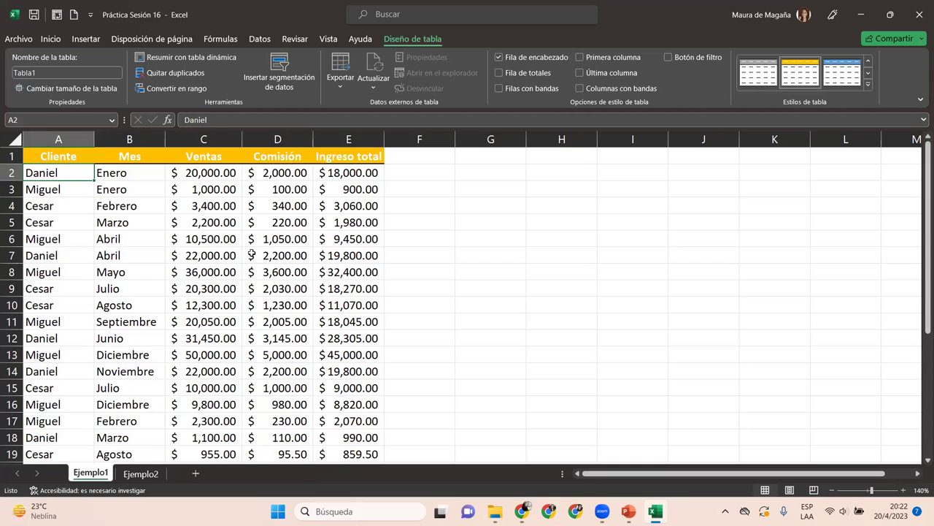
{"action": "key", "text": "ctrl+End"}
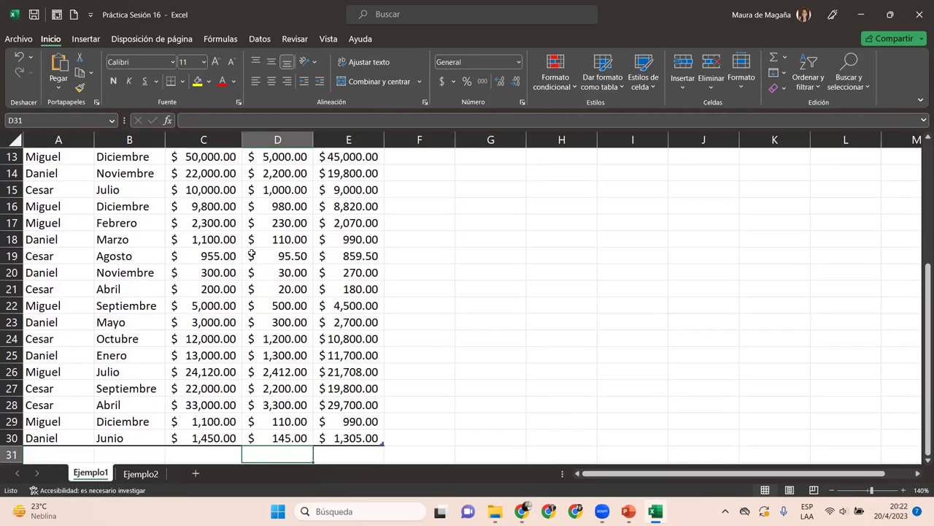
{"action": "key", "text": "Home"}
{"action": "key", "text": "Up"}
{"action": "key", "text": "Up"}
{"action": "key", "text": "Up"}
{"action": "key", "text": "Up"}
{"action": "key", "text": "Up"}
{"action": "key", "text": "Up"}
{"action": "key", "text": "Up"}
{"action": "key", "text": "Up"}
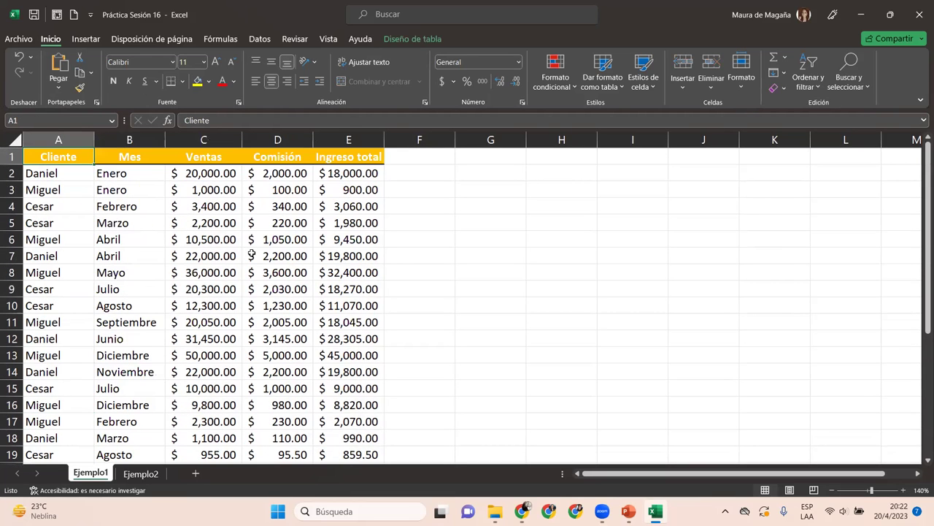
{"action": "key", "text": "Right"}
{"action": "key", "text": "Down"}
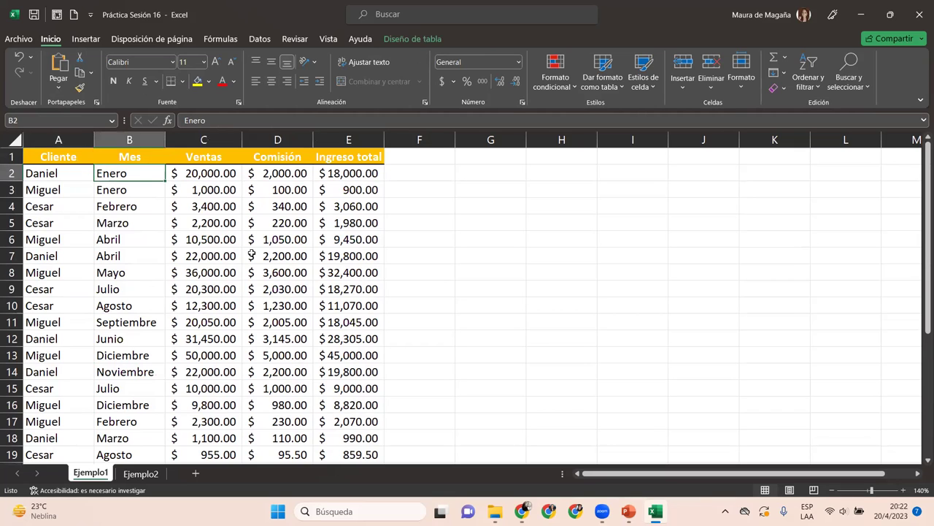
{"action": "left_click", "coordinate": [427, 41]}
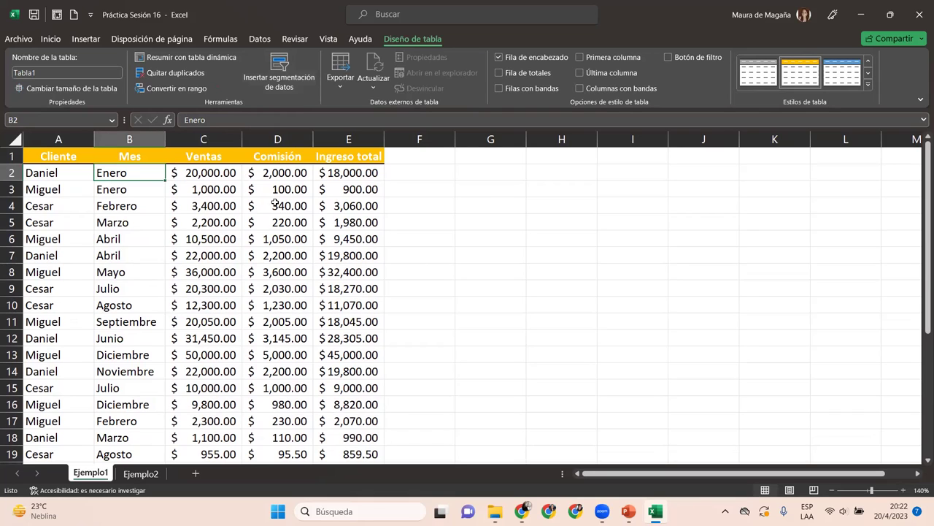
{"action": "left_click", "coordinate": [104, 190]}
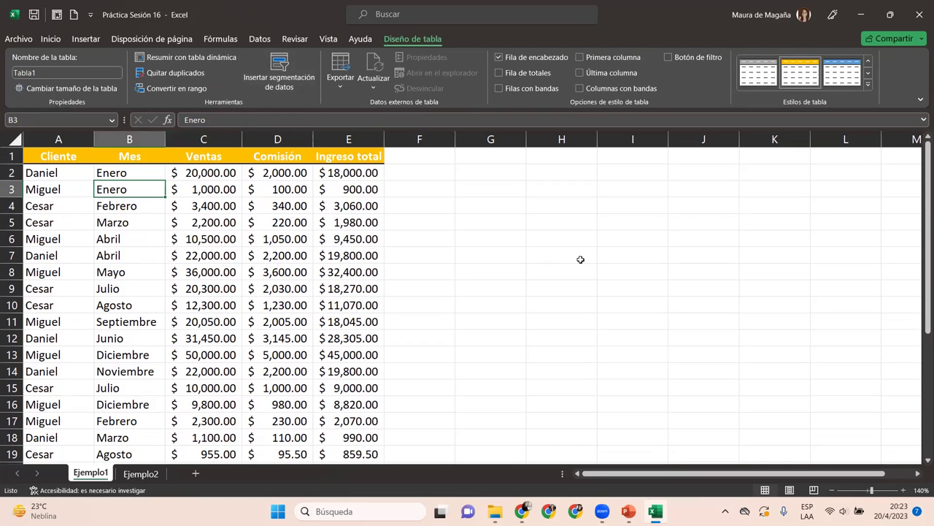
{"action": "left_click_drag", "start_coordinate": [921, 314], "coordinate": [921, 369]}
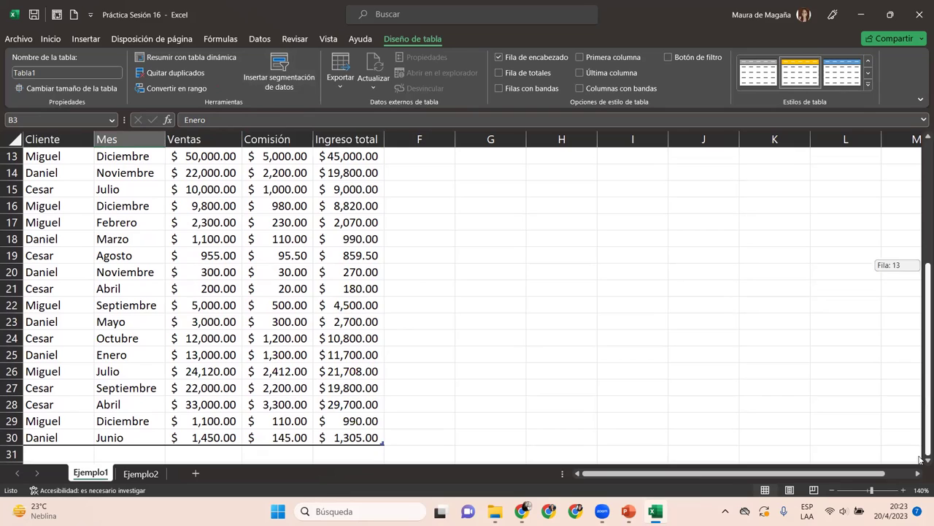
{"action": "left_click", "coordinate": [343, 436]}
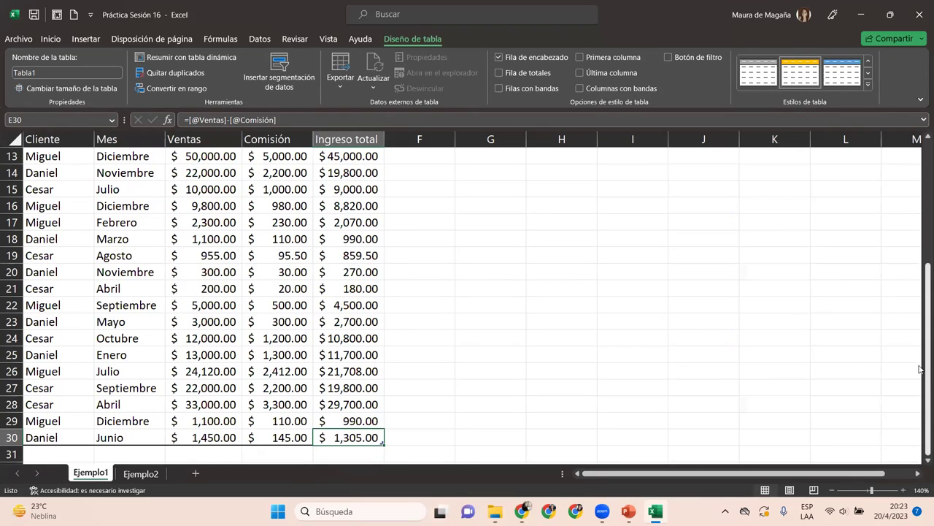
Turn on the table's Total row and widen column E to reveal the $351,472.50 sum.
{"action": "left_click", "coordinate": [499, 73]}
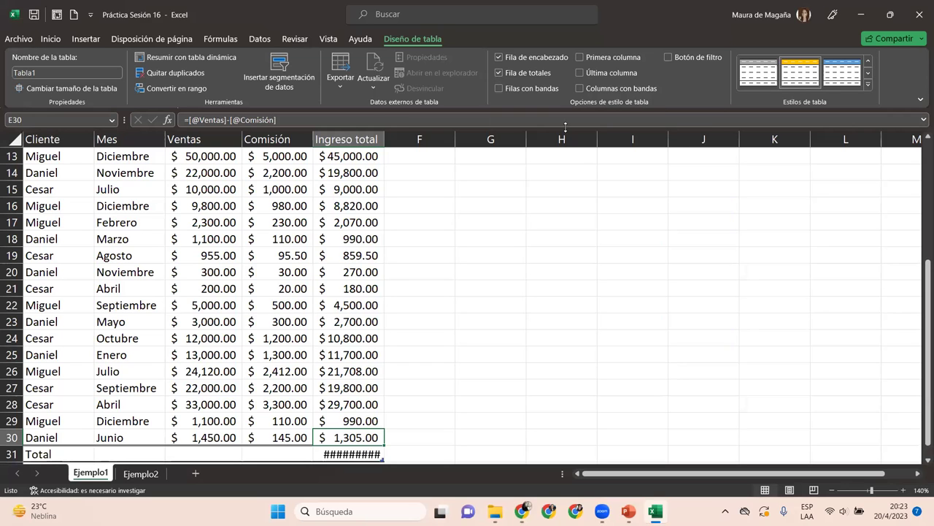
{"action": "left_click", "coordinate": [921, 461]}
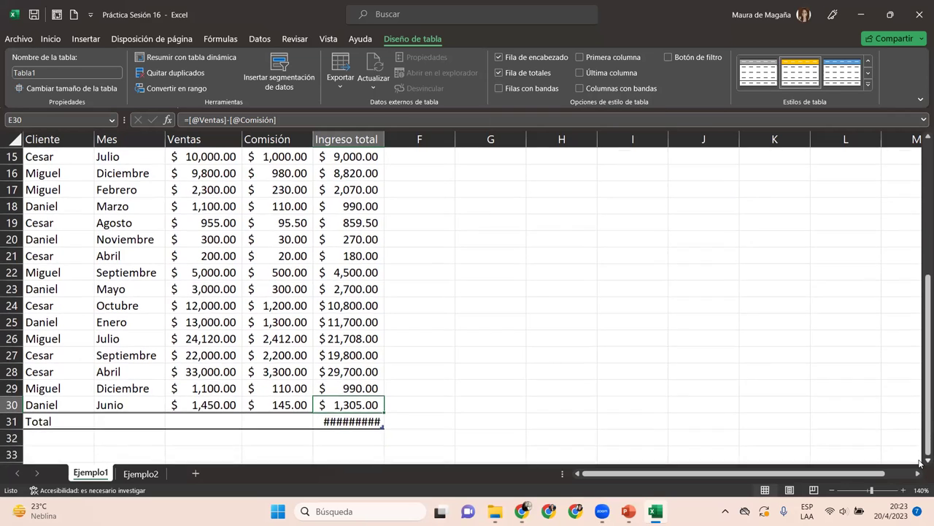
{"action": "left_click", "coordinate": [921, 461]}
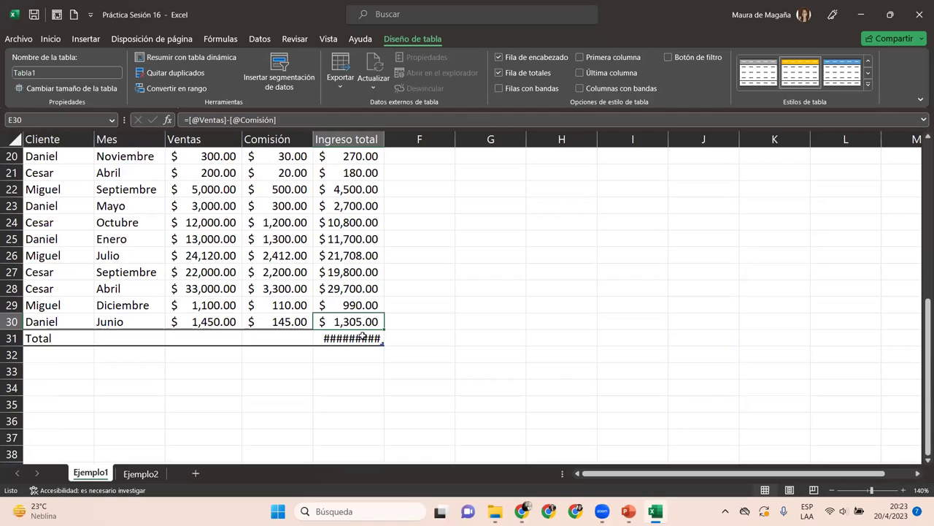
{"action": "mouse_move", "coordinate": [351, 421]}
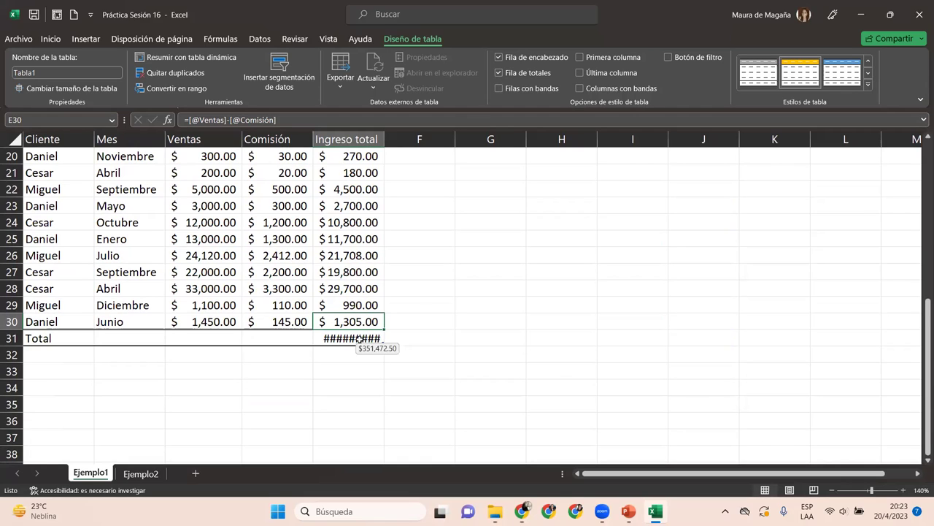
{"action": "double_click", "coordinate": [385, 139]}
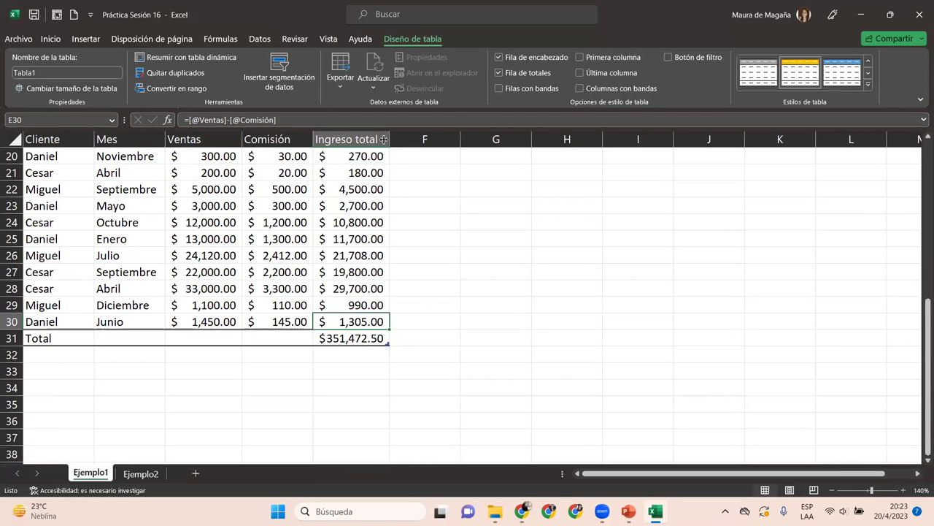
Change the Comisión total to Promedio, showing an average of $1,346.64.
{"action": "left_click", "coordinate": [365, 334]}
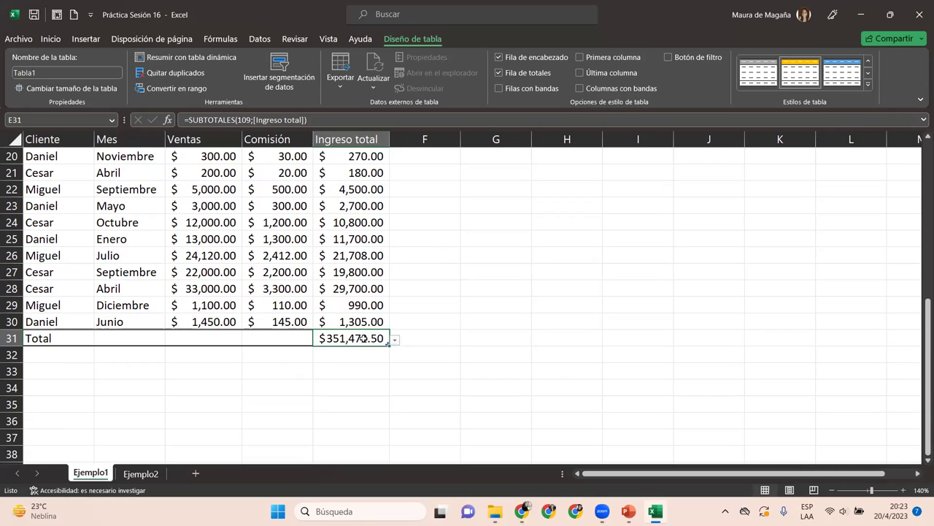
{"action": "left_click", "coordinate": [396, 341]}
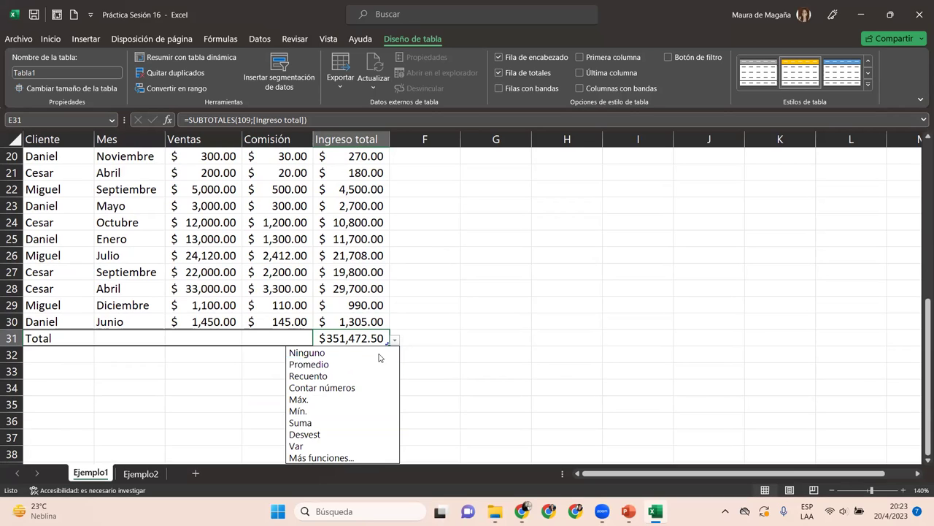
{"action": "left_click", "coordinate": [395, 339]}
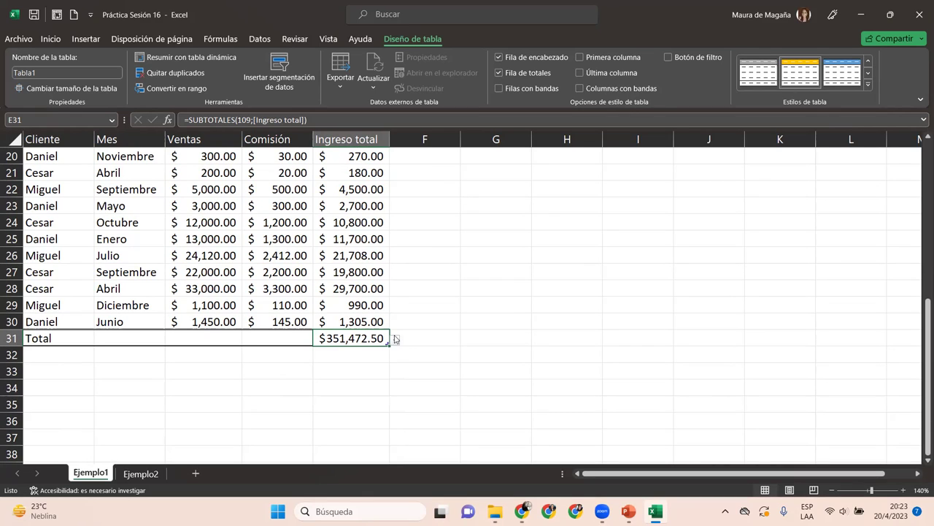
{"action": "left_click", "coordinate": [303, 335]}
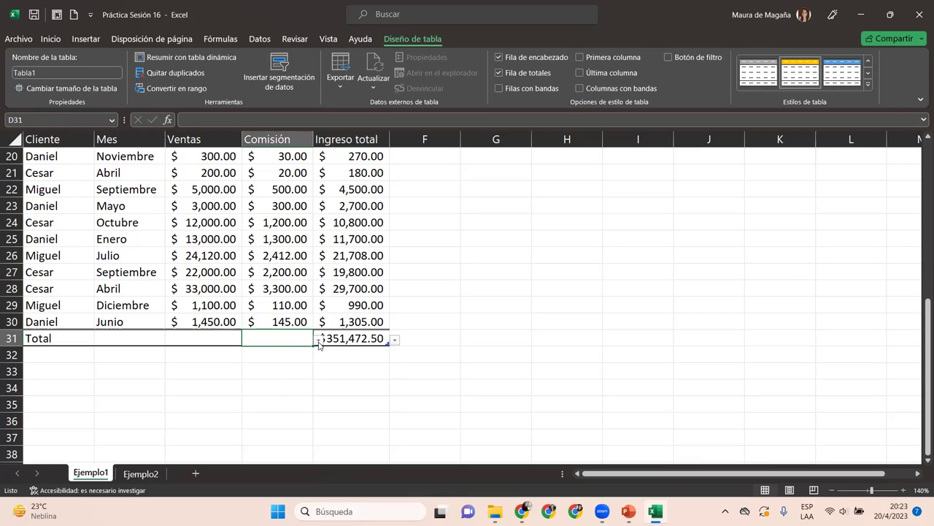
{"action": "left_click", "coordinate": [318, 341]}
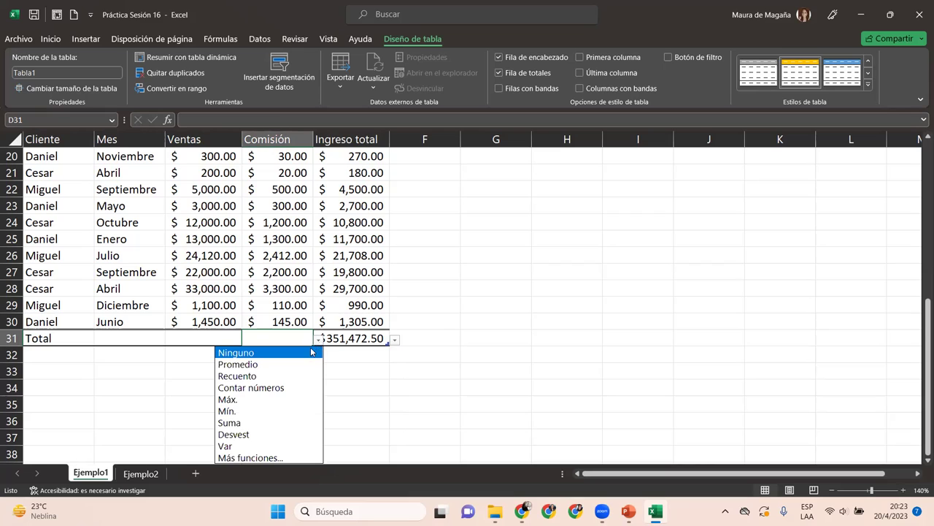
{"action": "left_click", "coordinate": [288, 364]}
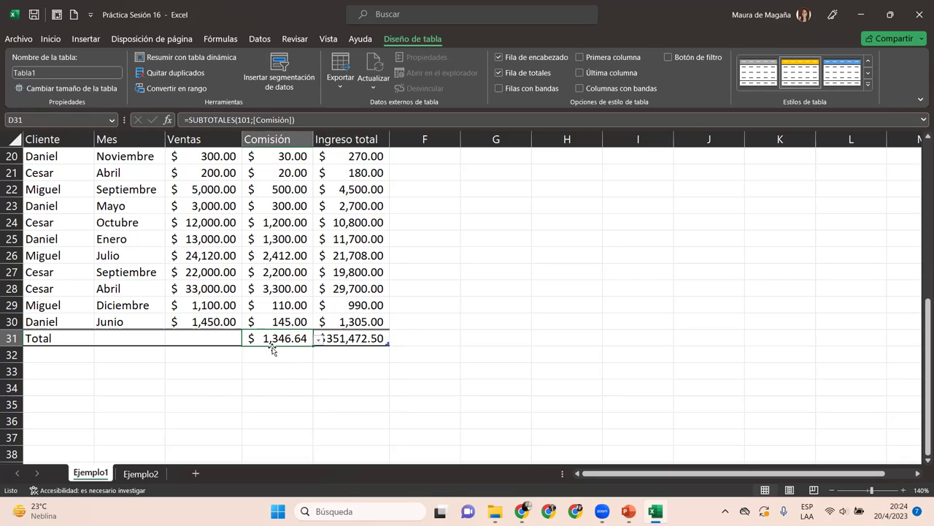
{"action": "left_click", "coordinate": [272, 354]}
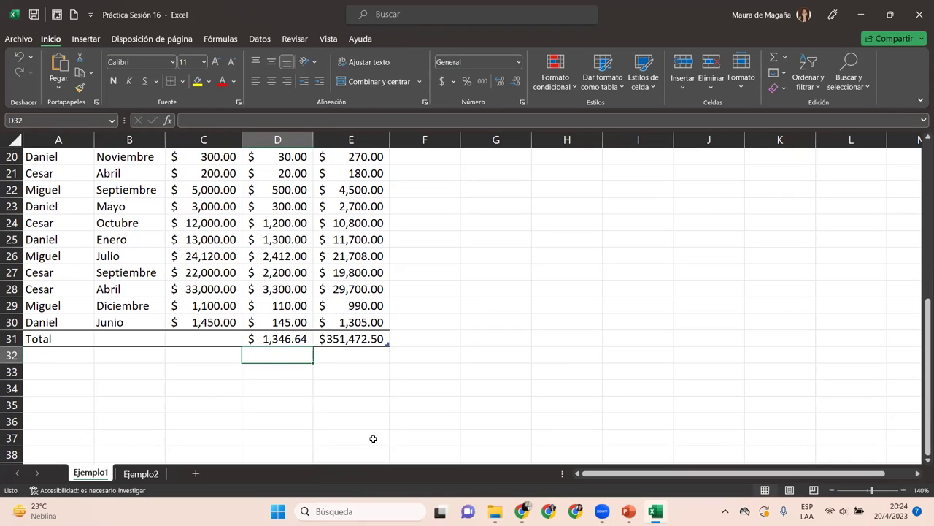
{"action": "left_click", "coordinate": [244, 288]}
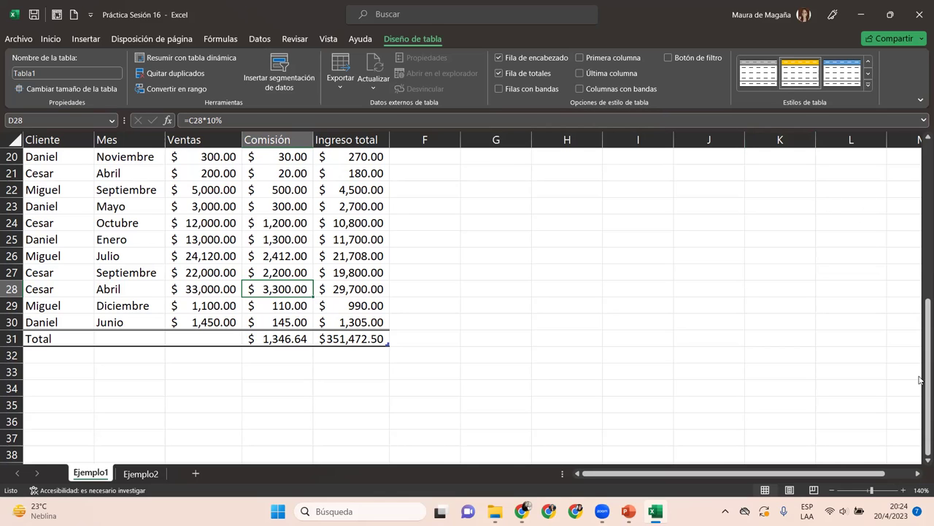
{"action": "mouse_move", "coordinate": [919, 403]}
{"action": "left_mouse_down"}
{"action": "mouse_move", "coordinate": [919, 363]}
{"action": "mouse_move", "coordinate": [915, 423]}
{"action": "left_mouse_up"}
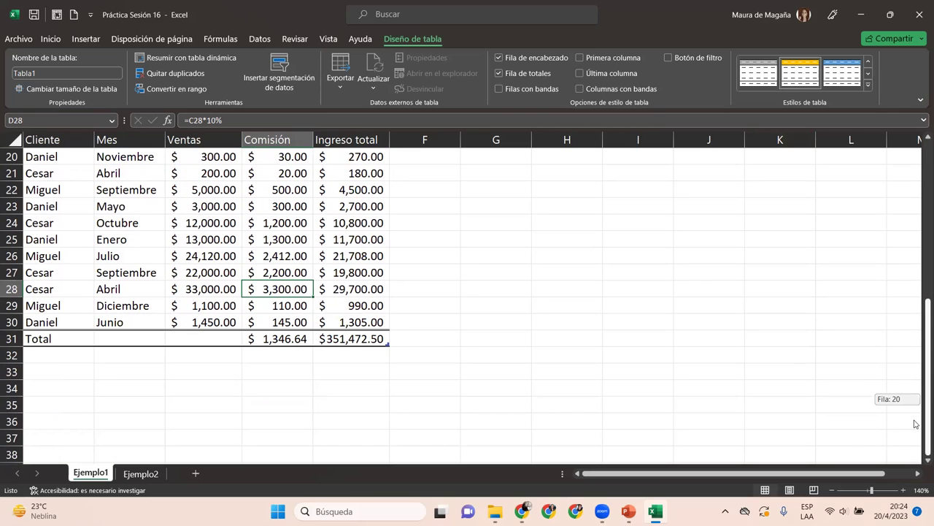
{"action": "left_click_drag", "start_coordinate": [916, 423], "coordinate": [909, 156]}
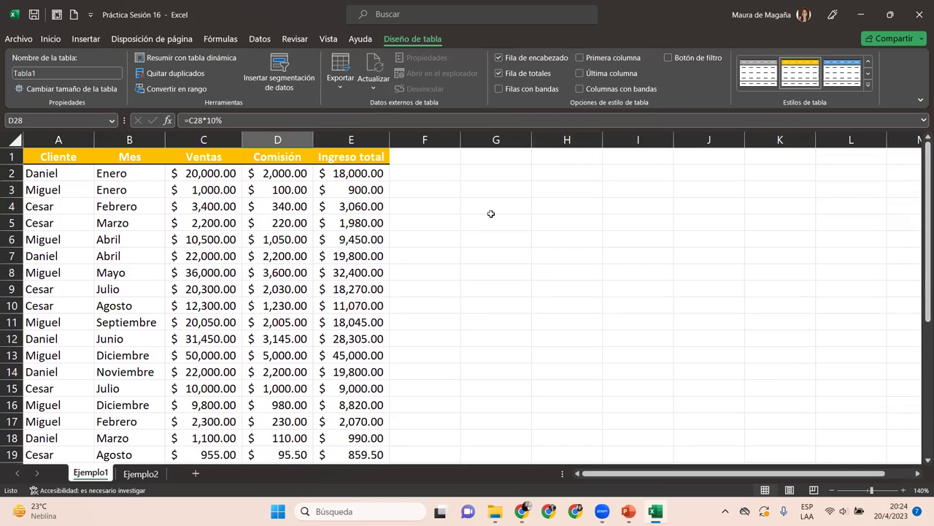
{"action": "left_click", "coordinate": [205, 186]}
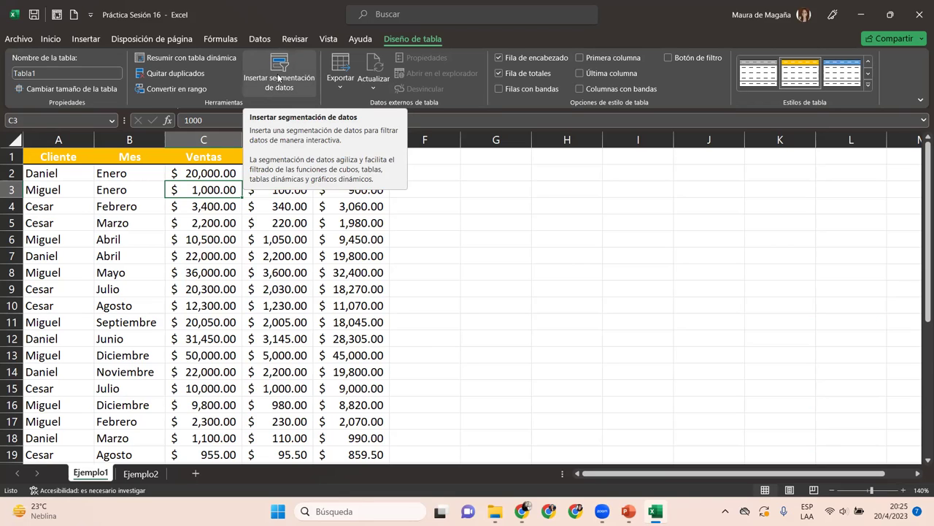
Insert a slicer for the Mes field of Tabla1.
{"action": "left_click", "coordinate": [278, 77]}
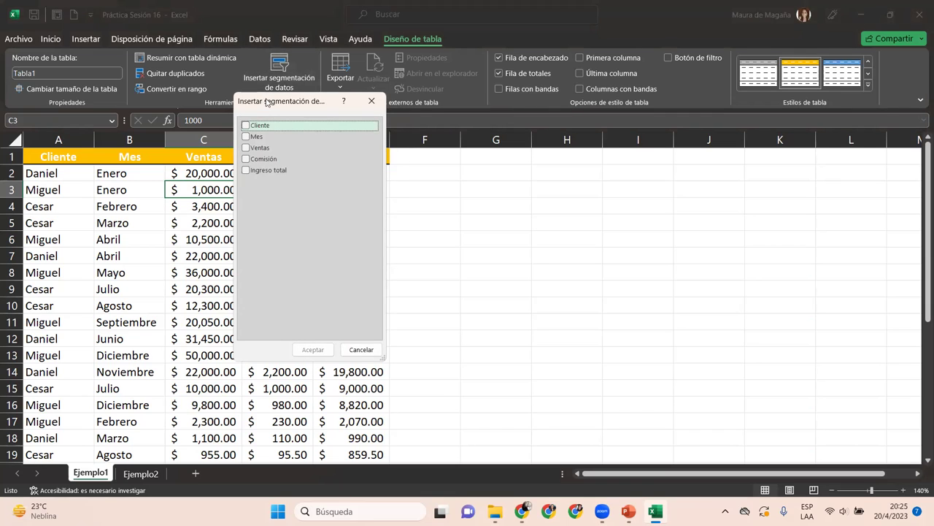
{"action": "left_click_drag", "start_coordinate": [267, 102], "coordinate": [444, 171]}
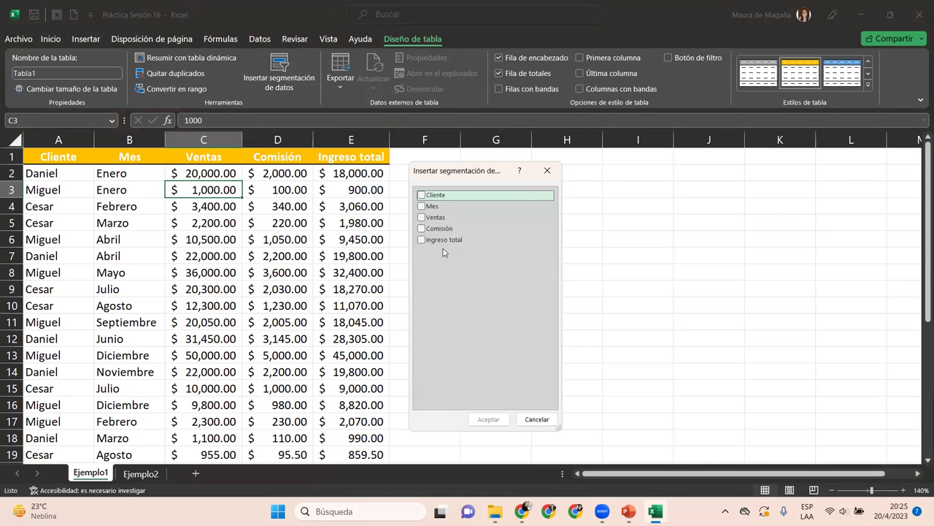
{"action": "left_click", "coordinate": [421, 207]}
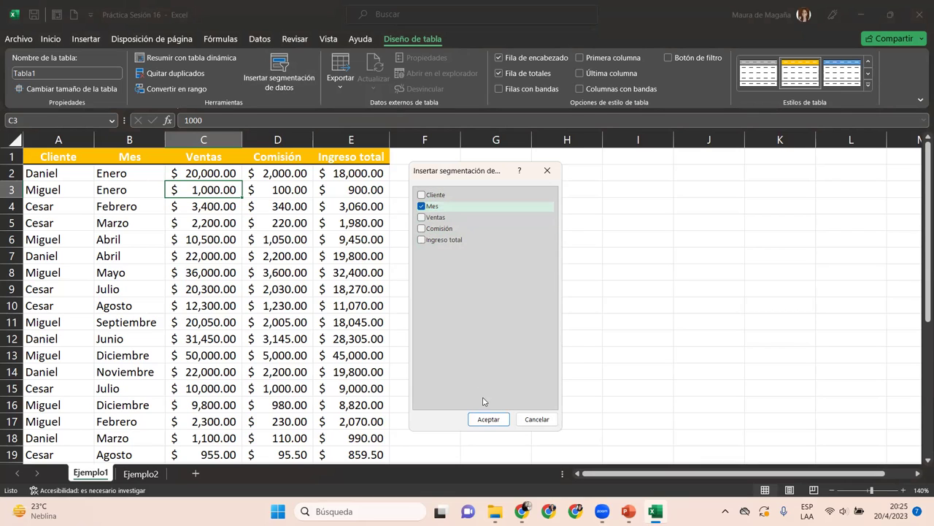
{"action": "left_click", "coordinate": [488, 419]}
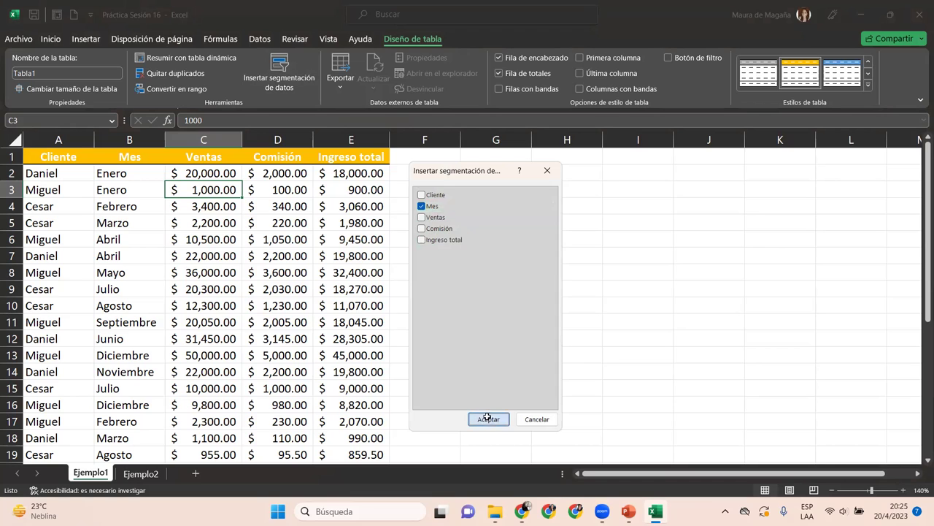
Move the Mes slicer up to row 1 and resize it to 9.76 × 3.52 cm.
{"action": "left_click_drag", "start_coordinate": [448, 213], "coordinate": [444, 170]}
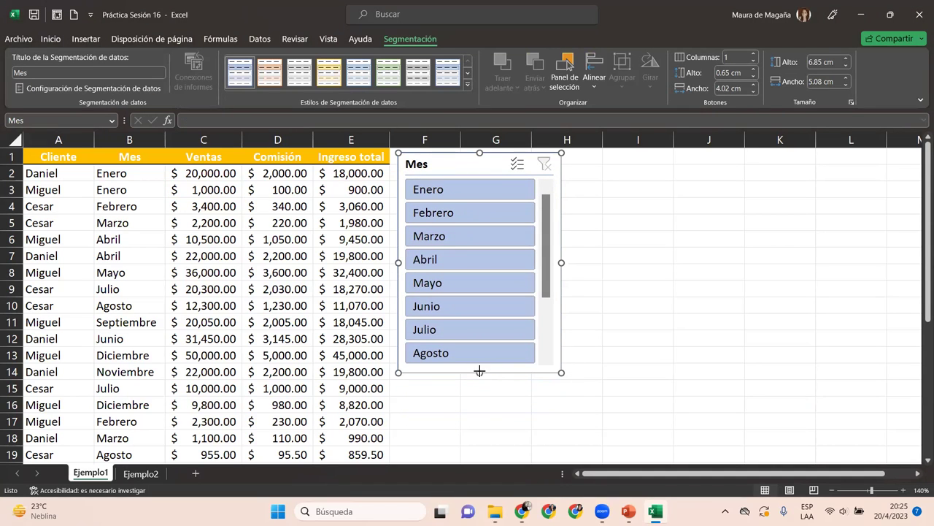
{"action": "left_click_drag", "start_coordinate": [494, 373], "coordinate": [501, 460]}
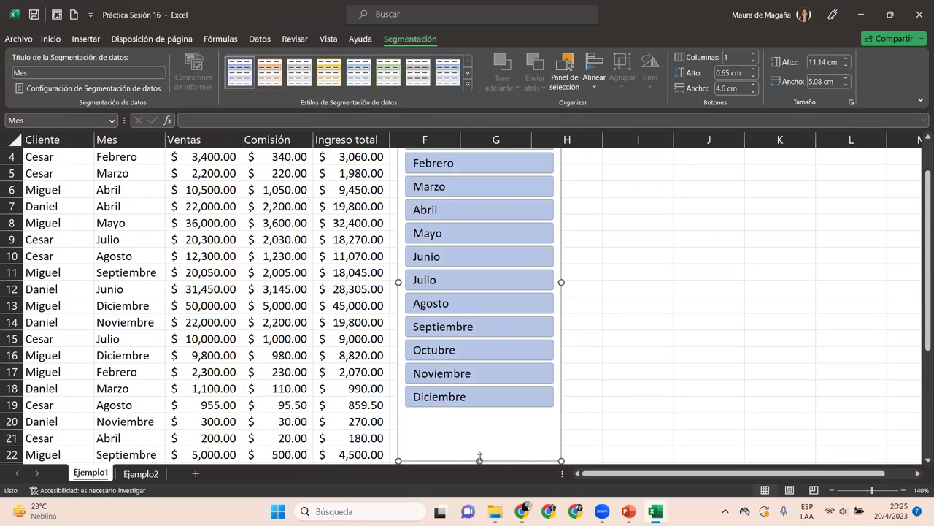
{"action": "left_click_drag", "start_coordinate": [481, 457], "coordinate": [494, 417]}
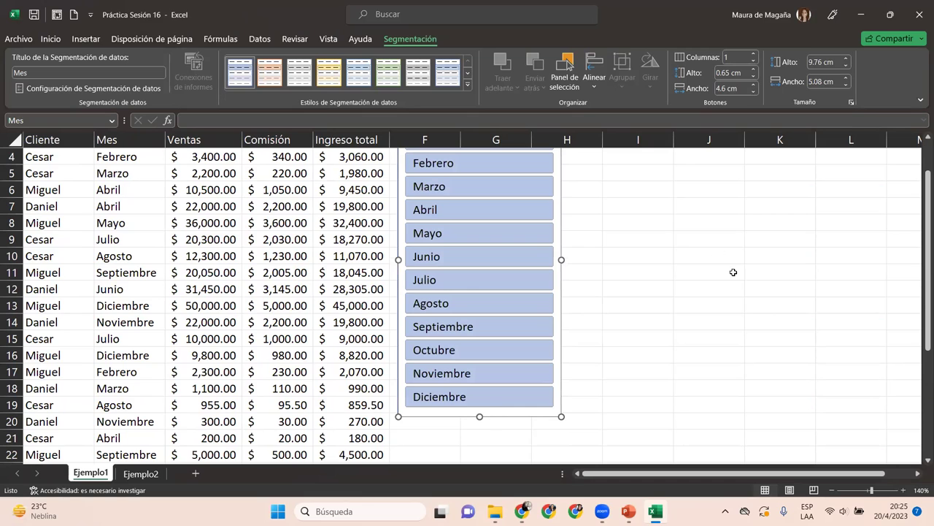
{"action": "left_click_drag", "start_coordinate": [922, 218], "coordinate": [920, 164]}
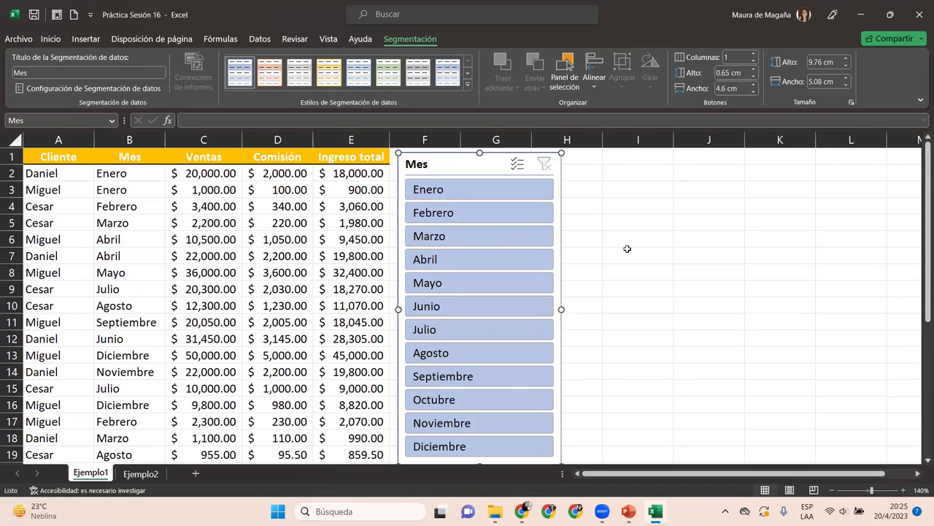
{"action": "left_click_drag", "start_coordinate": [561, 310], "coordinate": [511, 315]}
{"action": "mouse_move", "coordinate": [920, 265]}
{"action": "left_mouse_down"}
{"action": "mouse_move", "coordinate": [921, 281]}
{"action": "mouse_move", "coordinate": [920, 267]}
{"action": "left_mouse_up"}
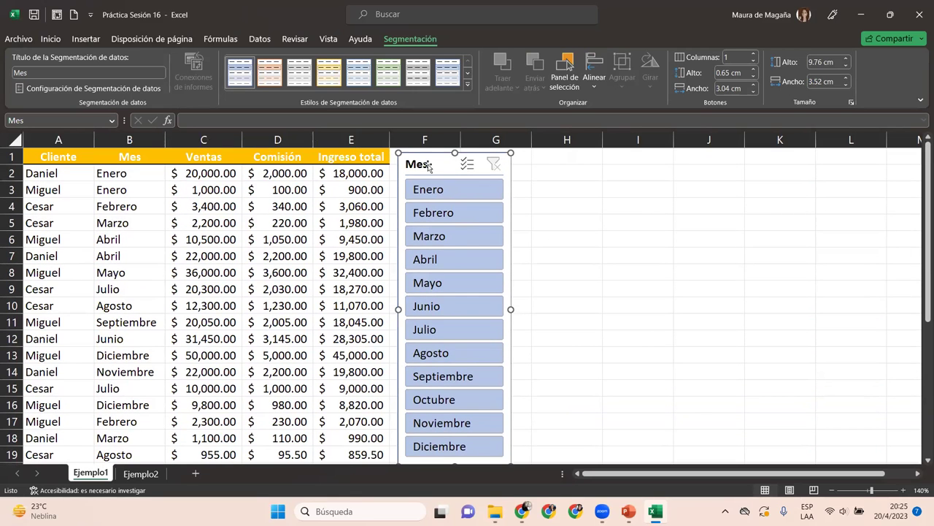
{"action": "left_click_drag", "start_coordinate": [418, 162], "coordinate": [417, 157]}
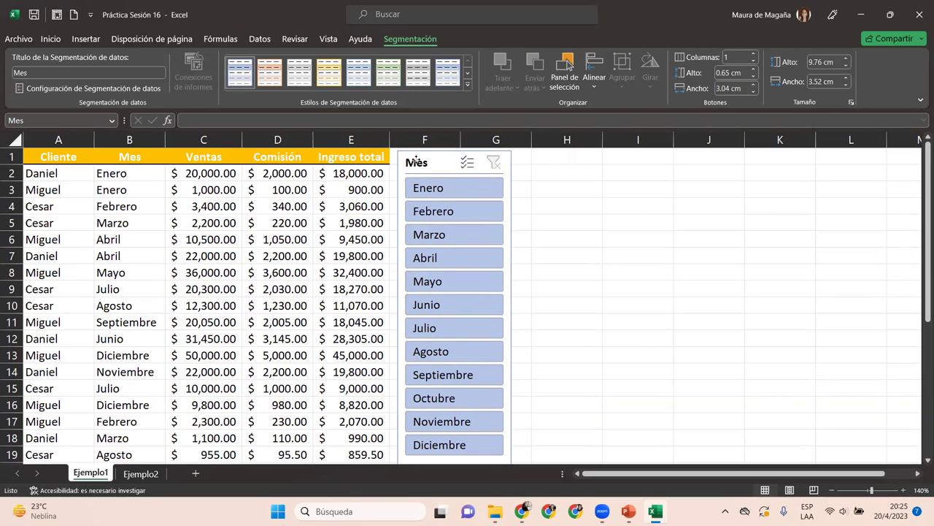
{"action": "left_click", "coordinate": [454, 258]}
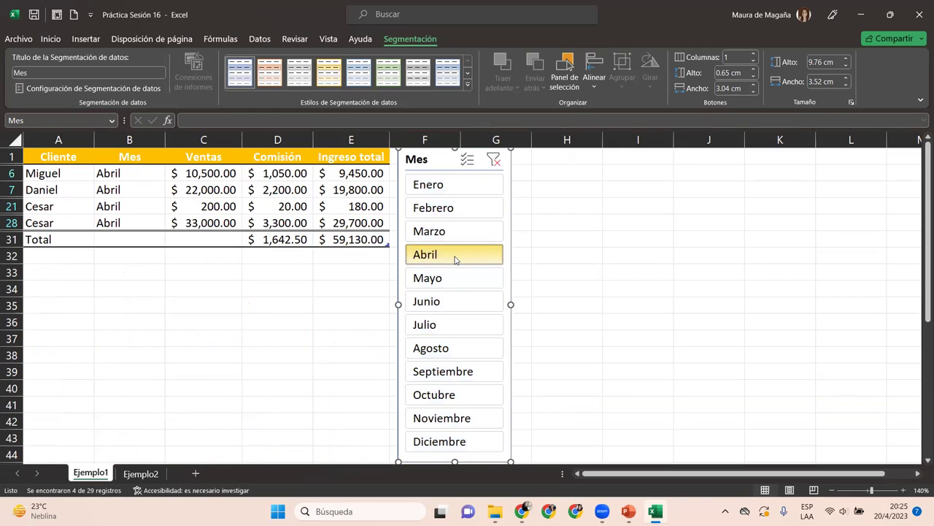
{"action": "left_click", "coordinate": [473, 372]}
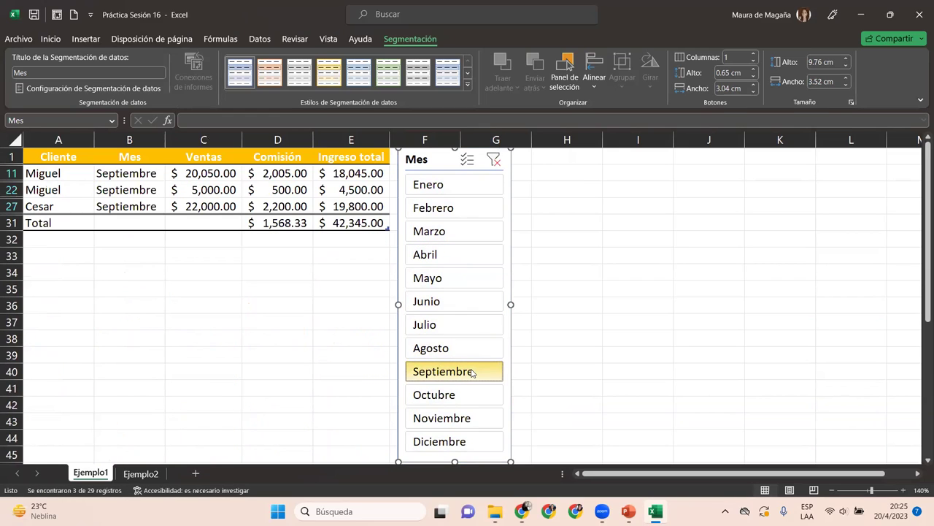
{"action": "left_click", "coordinate": [458, 189]}
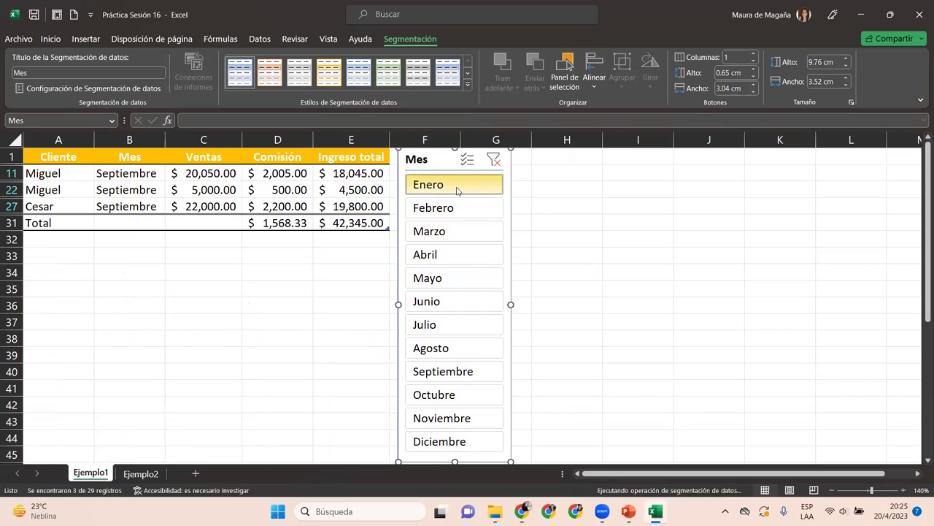
{"action": "left_click", "coordinate": [452, 440]}
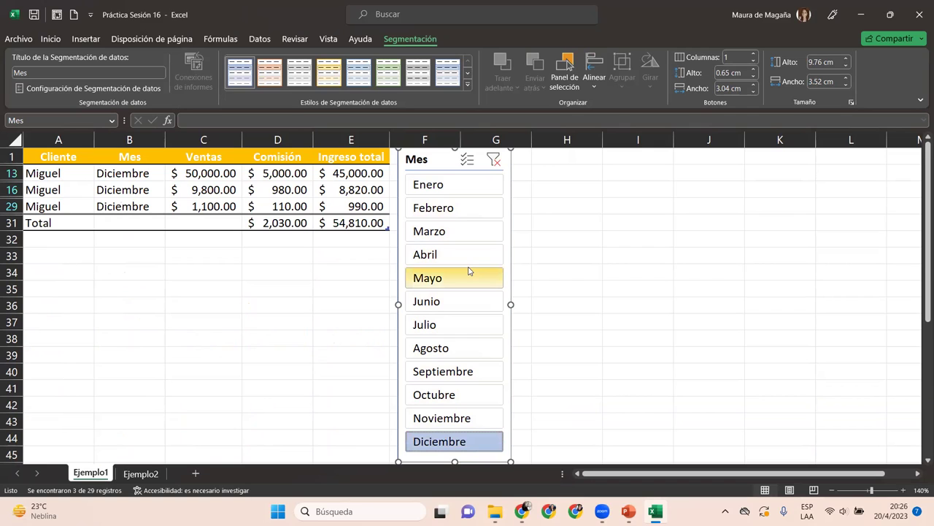
{"action": "left_click", "coordinate": [492, 161]}
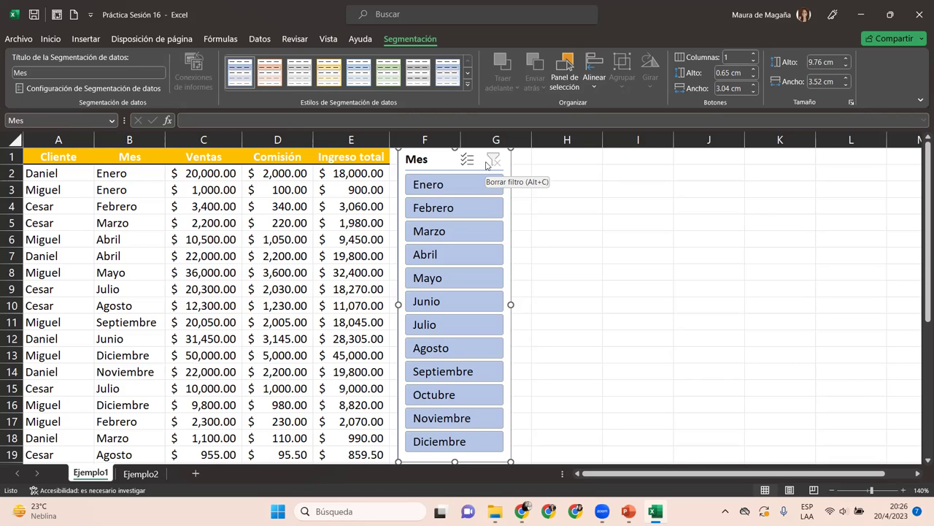
Apply the darker yellow style to the Mes slicer.
{"action": "left_click", "coordinate": [468, 88]}
{"action": "left_click", "coordinate": [329, 89]}
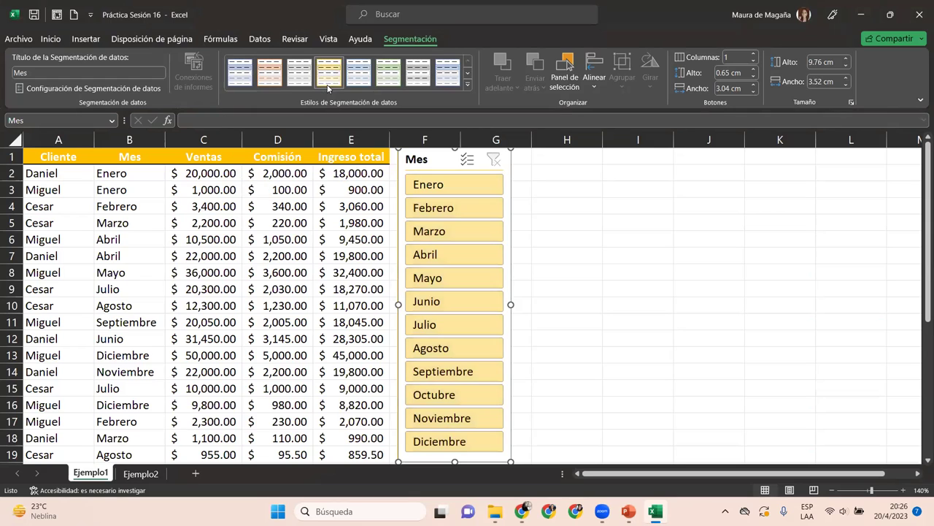
{"action": "left_click", "coordinate": [470, 85]}
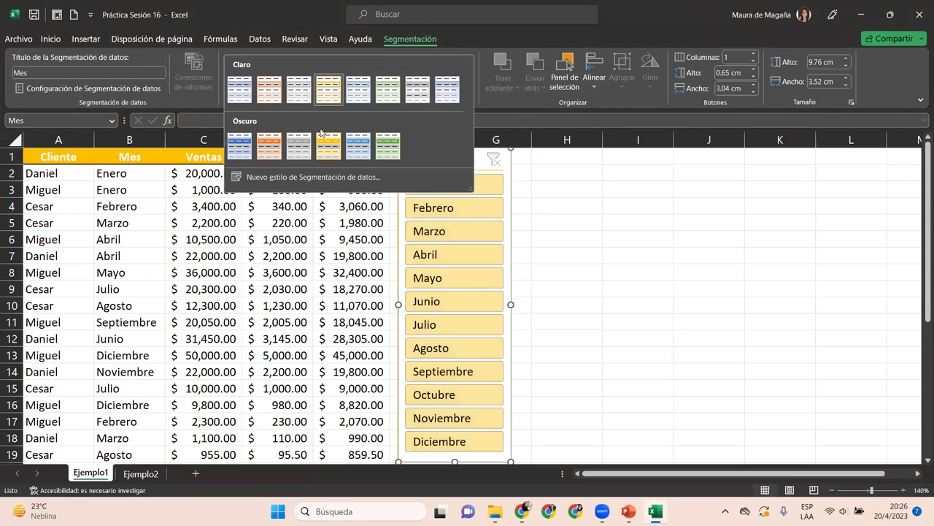
{"action": "left_click", "coordinate": [329, 144]}
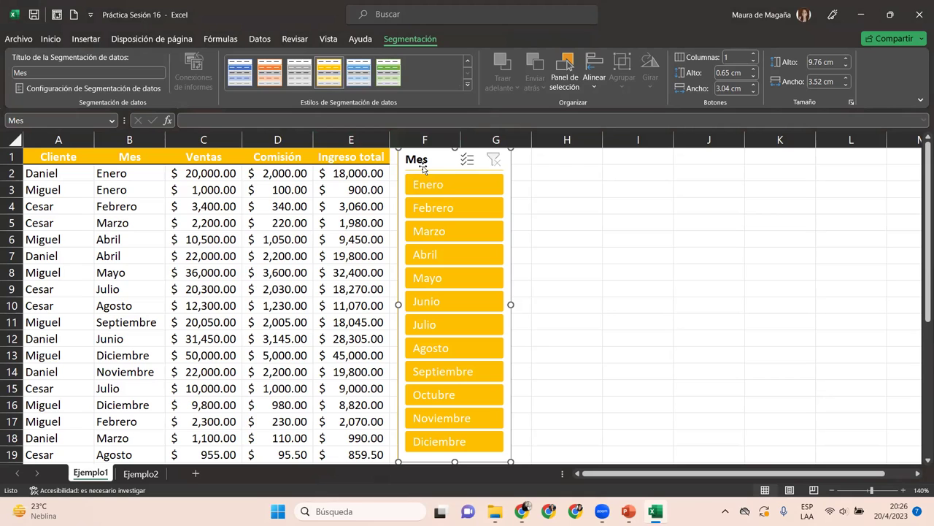
Enable multi-select, filter the table to Enero, Febrero and Marzo, then clear the filter.
{"action": "left_click", "coordinate": [303, 221]}
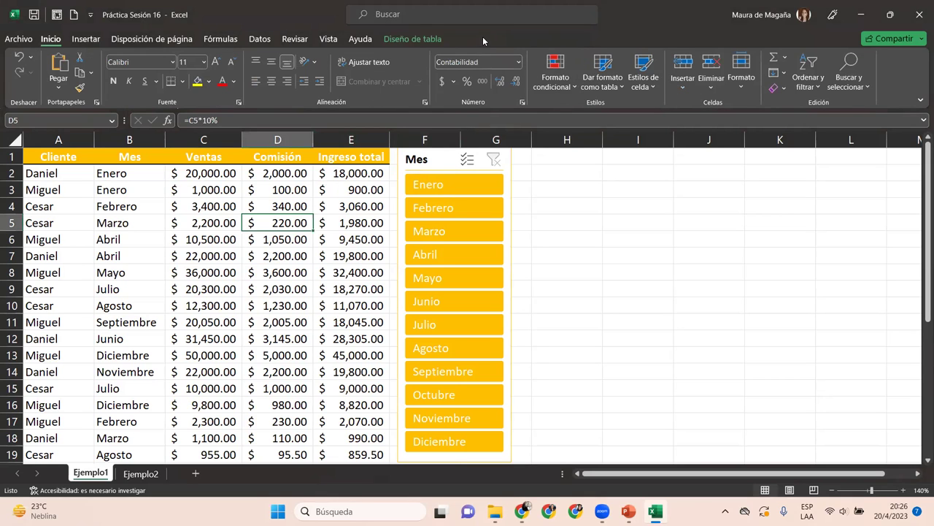
{"action": "left_click", "coordinate": [604, 246]}
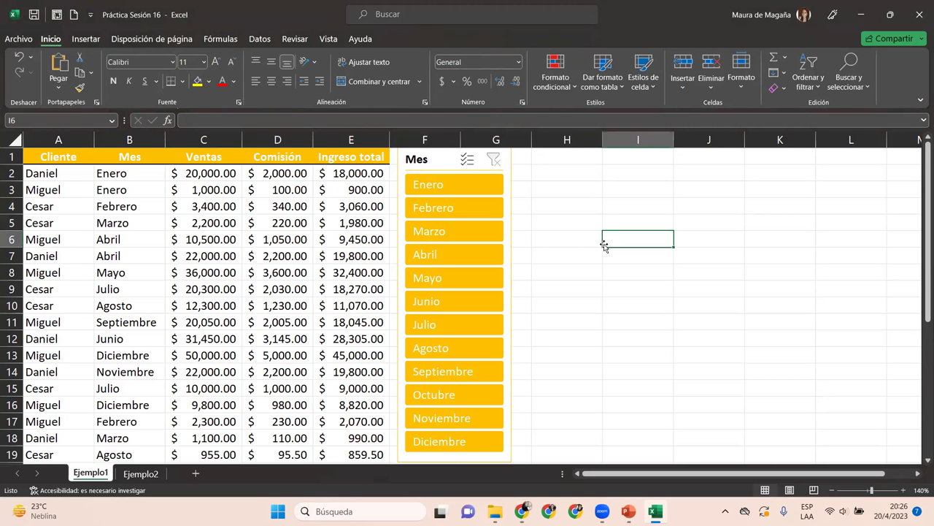
{"action": "left_click", "coordinate": [439, 165]}
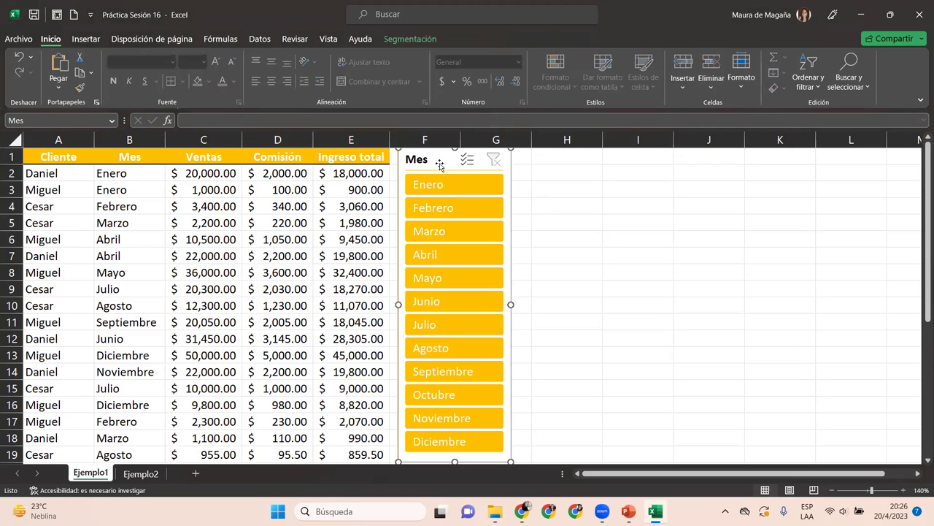
{"action": "left_click", "coordinate": [398, 40]}
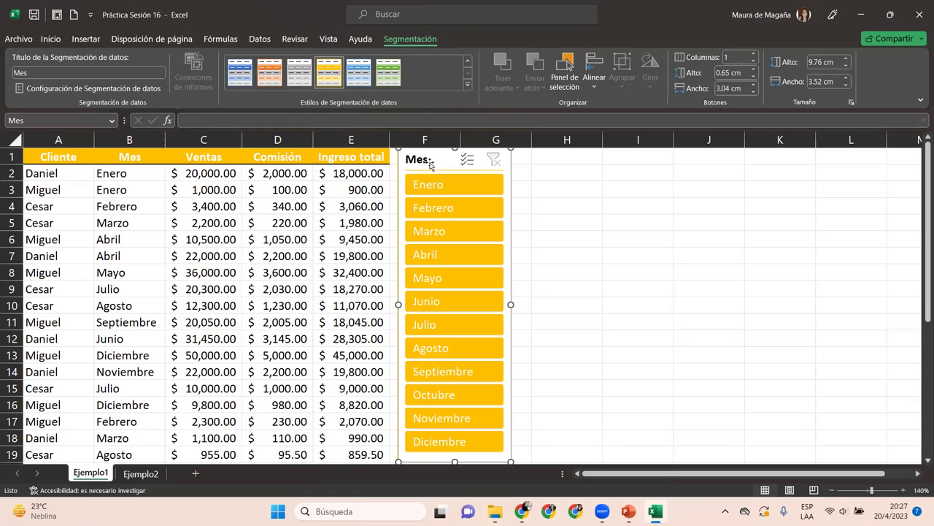
{"action": "left_click", "coordinate": [466, 160]}
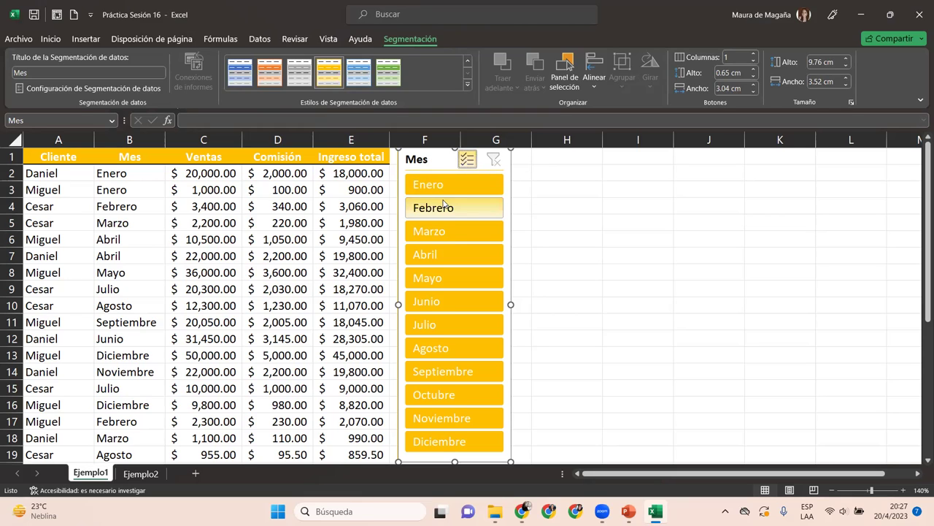
{"action": "left_click", "coordinate": [467, 176]}
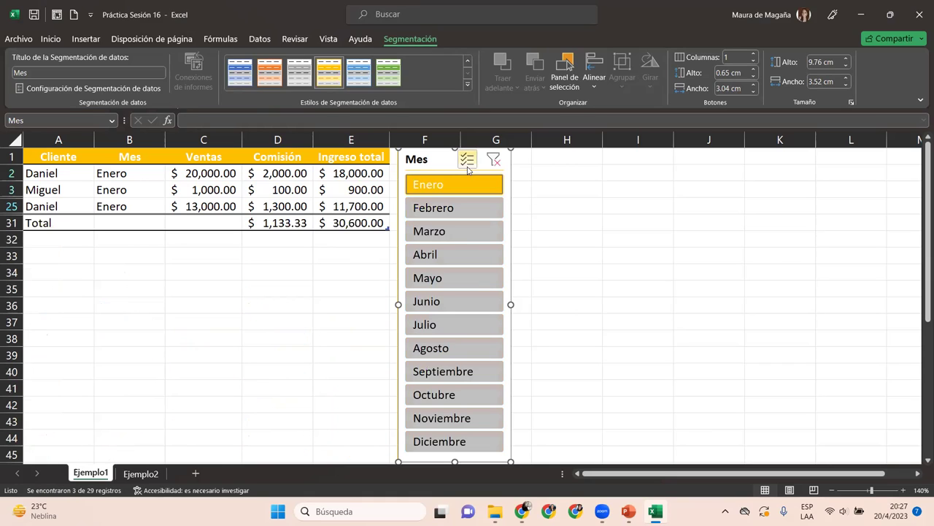
{"action": "left_click", "coordinate": [445, 208]}
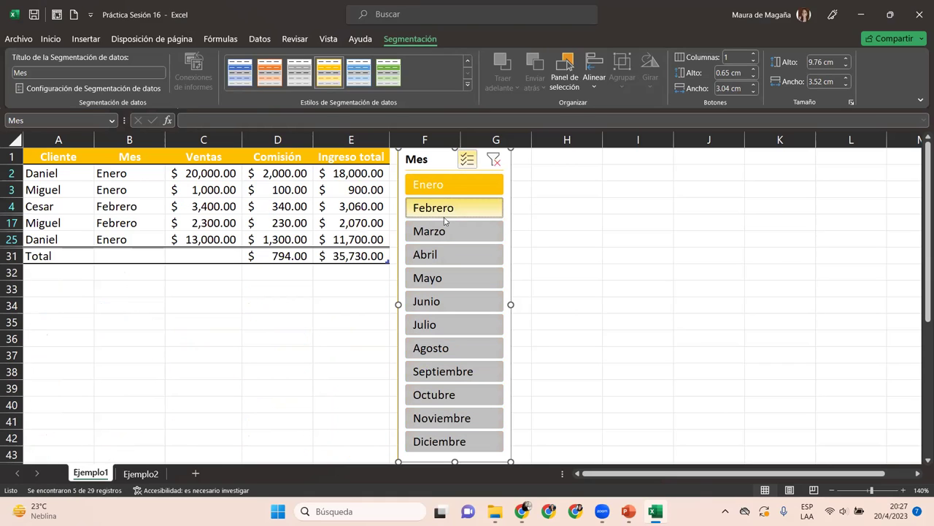
{"action": "left_click", "coordinate": [441, 230]}
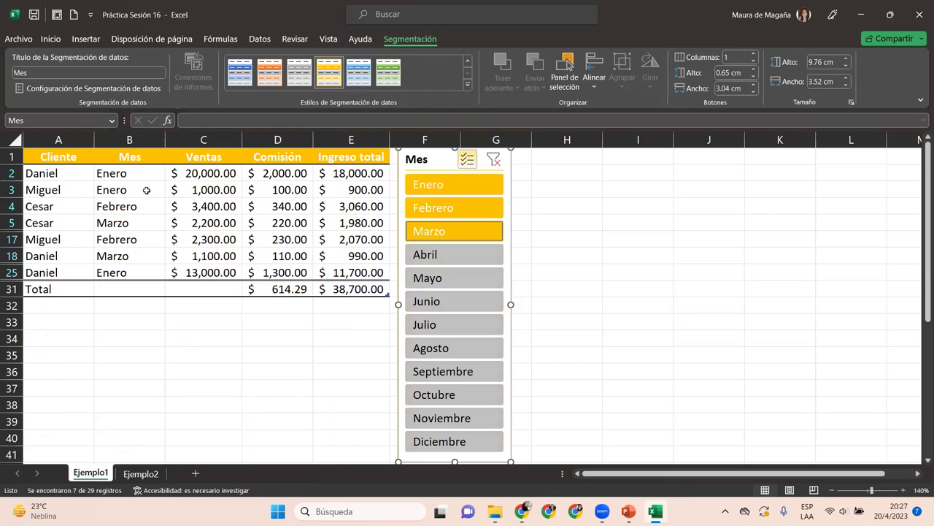
{"action": "left_click", "coordinate": [495, 162]}
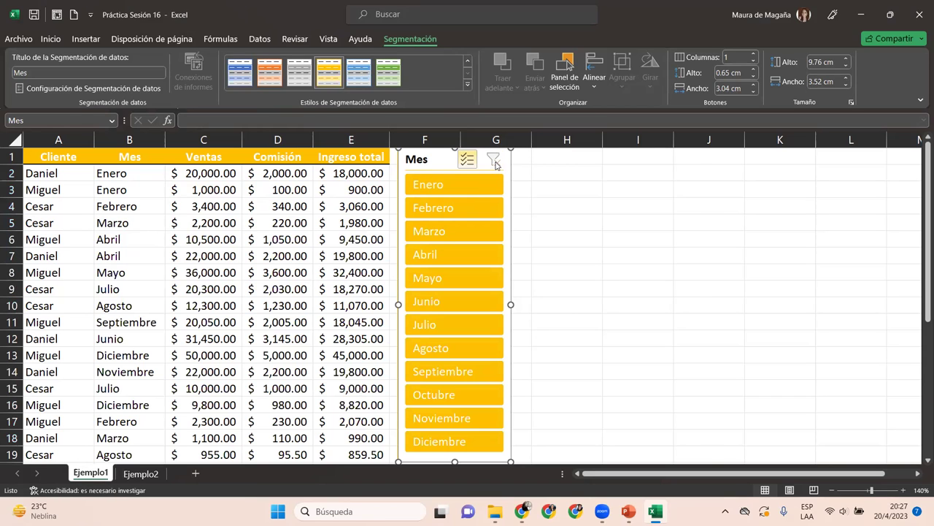
Deselect Abril through Septiembre in the Mes slicer, then clear the month filter.
{"action": "left_click", "coordinate": [435, 261]}
{"action": "left_click", "coordinate": [441, 278]}
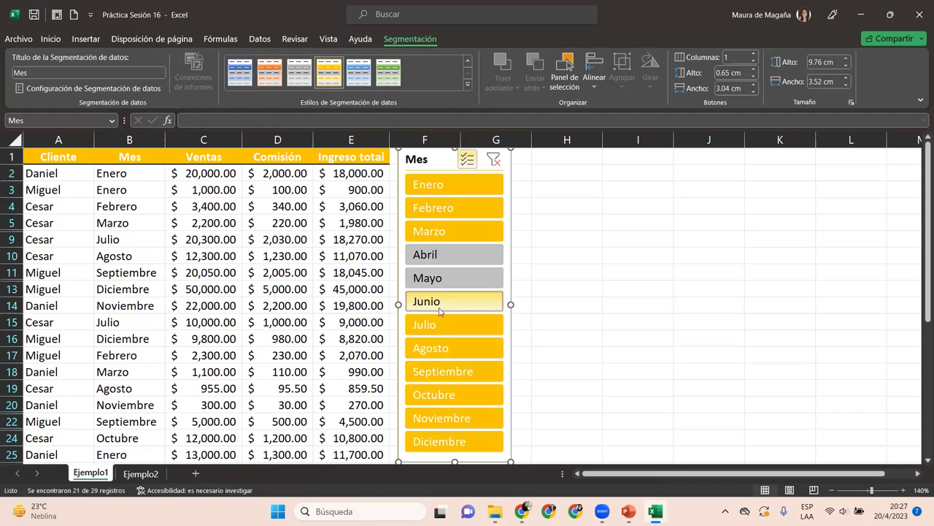
{"action": "left_click", "coordinate": [440, 305]}
{"action": "left_click", "coordinate": [442, 328]}
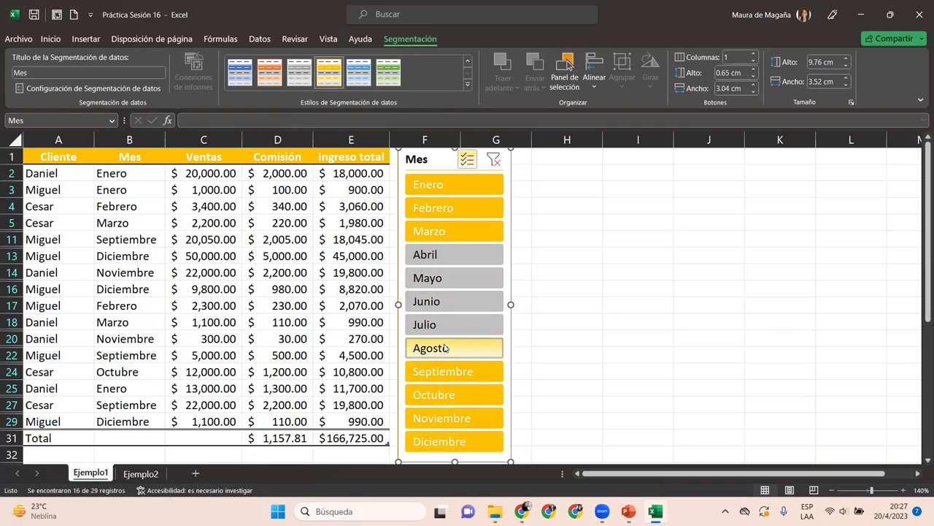
{"action": "left_click", "coordinate": [445, 348]}
{"action": "left_click", "coordinate": [445, 371]}
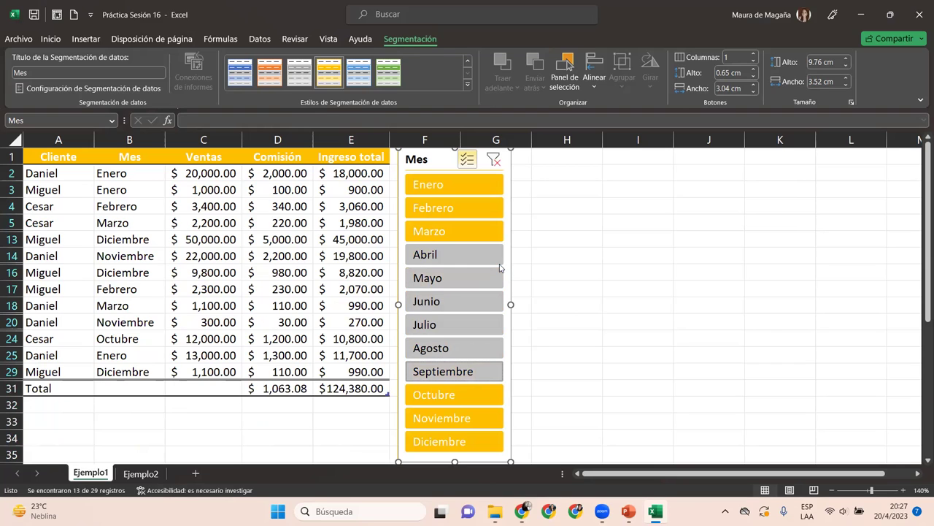
{"action": "left_click", "coordinate": [494, 162]}
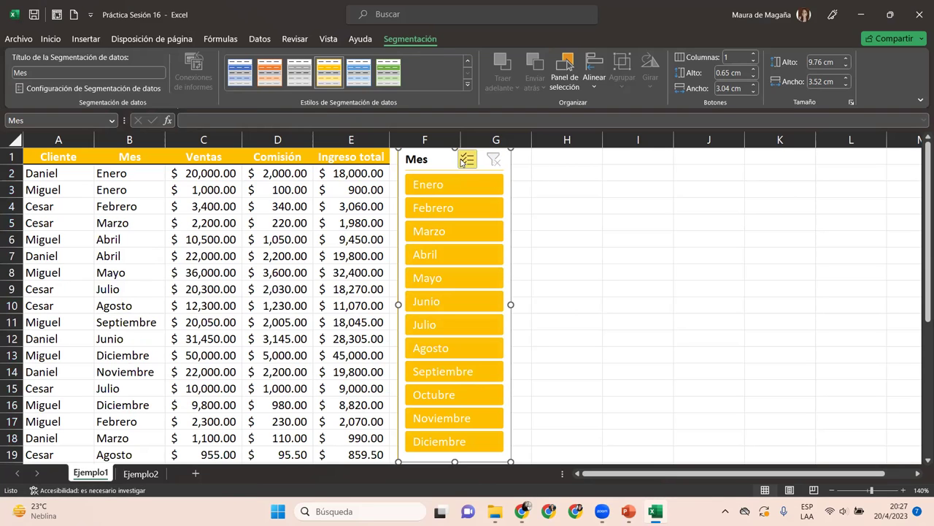
{"action": "left_click", "coordinate": [469, 163]}
{"action": "left_click", "coordinate": [467, 160]}
{"action": "left_click", "coordinate": [473, 164]}
{"action": "left_click", "coordinate": [429, 185]}
{"action": "left_click", "coordinate": [440, 257]}
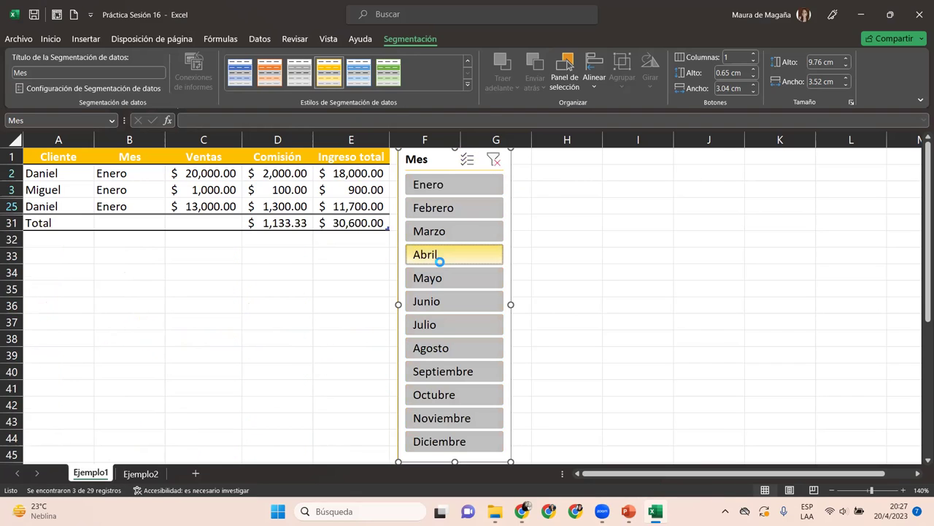
{"action": "left_click", "coordinate": [445, 302]}
{"action": "left_click", "coordinate": [445, 209]}
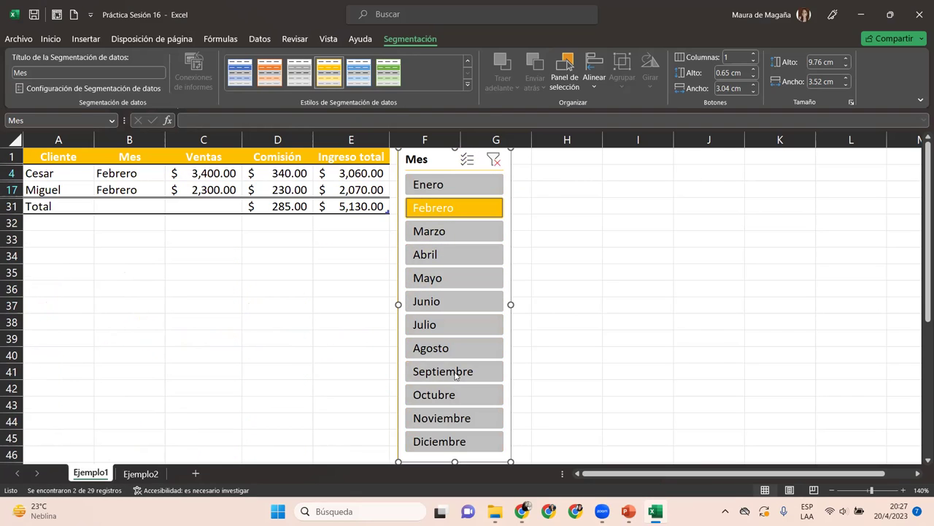
{"action": "left_click", "coordinate": [444, 441]}
{"action": "left_click", "coordinate": [467, 158]}
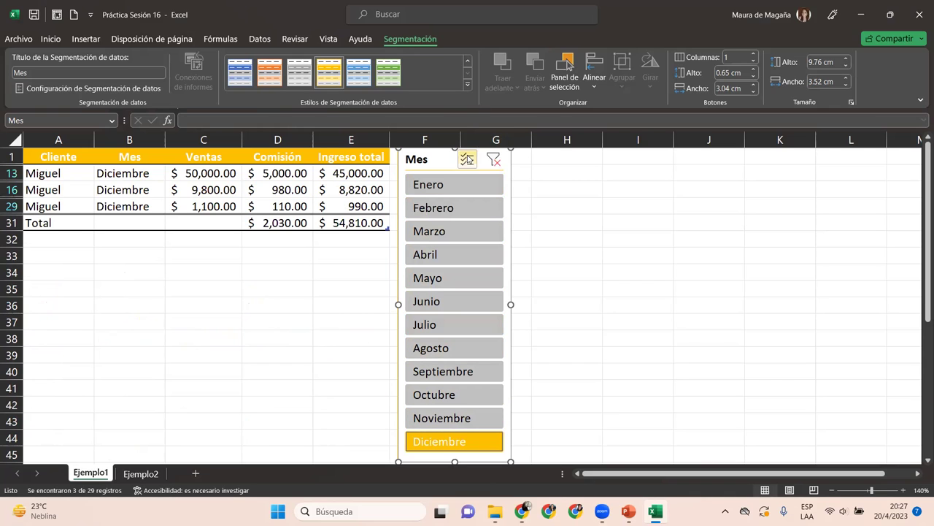
{"action": "left_click", "coordinate": [473, 398]}
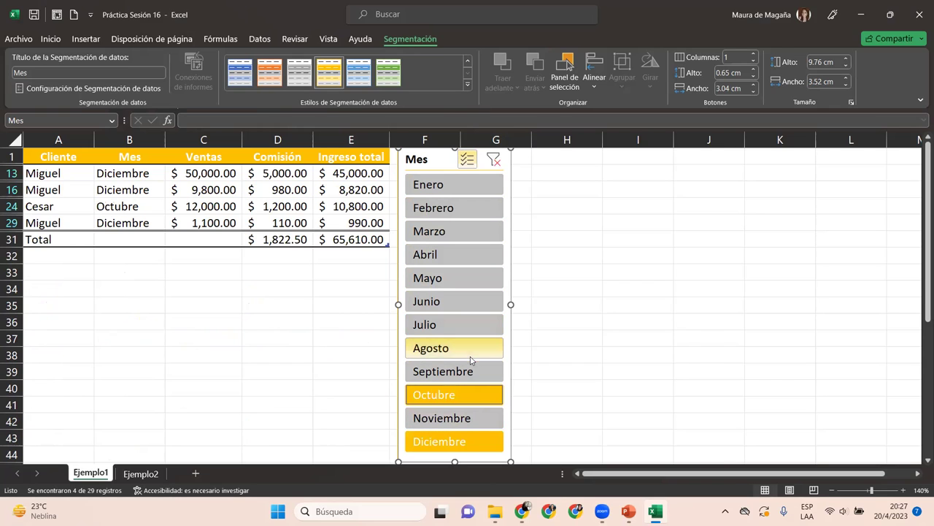
{"action": "left_click", "coordinate": [473, 349]}
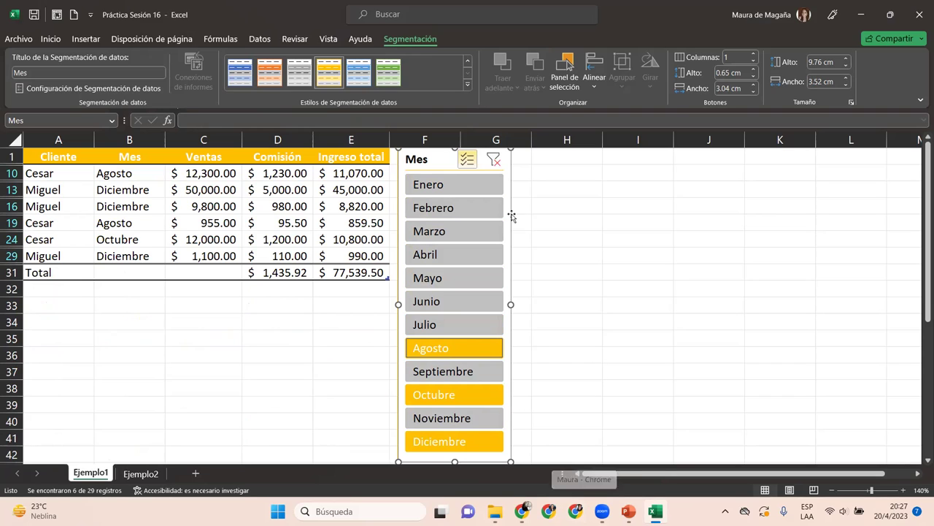
{"action": "left_click", "coordinate": [494, 161]}
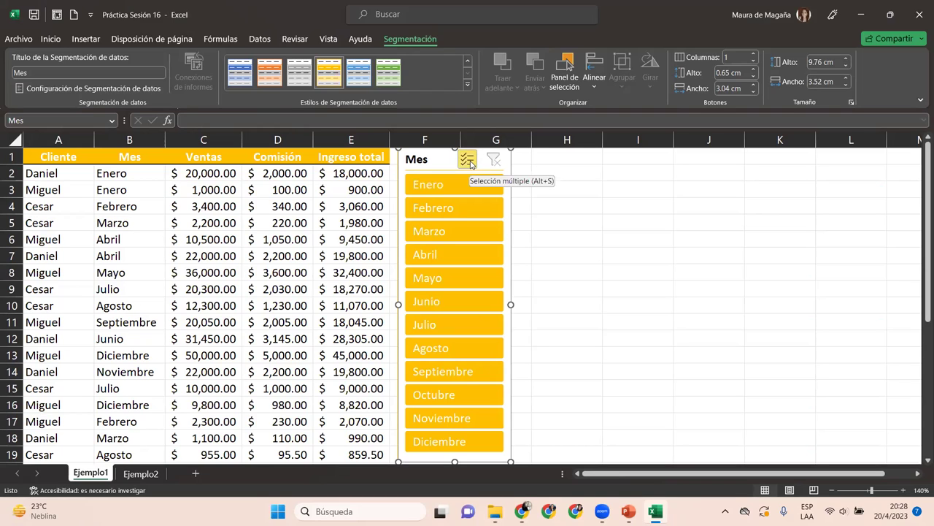
{"action": "left_click", "coordinate": [470, 166]}
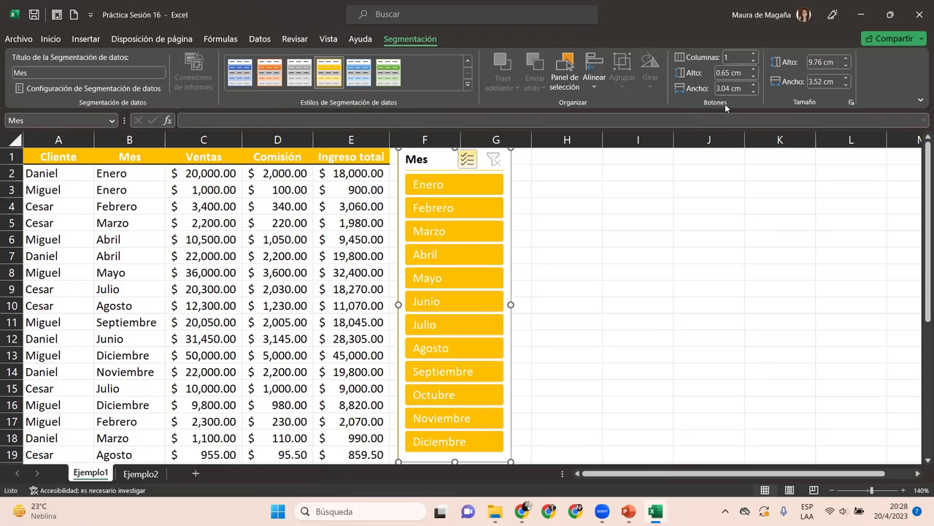
Set the Mes slicer to 3 columns and resize it to 7.92 × 3.98 cm.
{"action": "left_click", "coordinate": [754, 54]}
{"action": "left_click", "coordinate": [755, 55]}
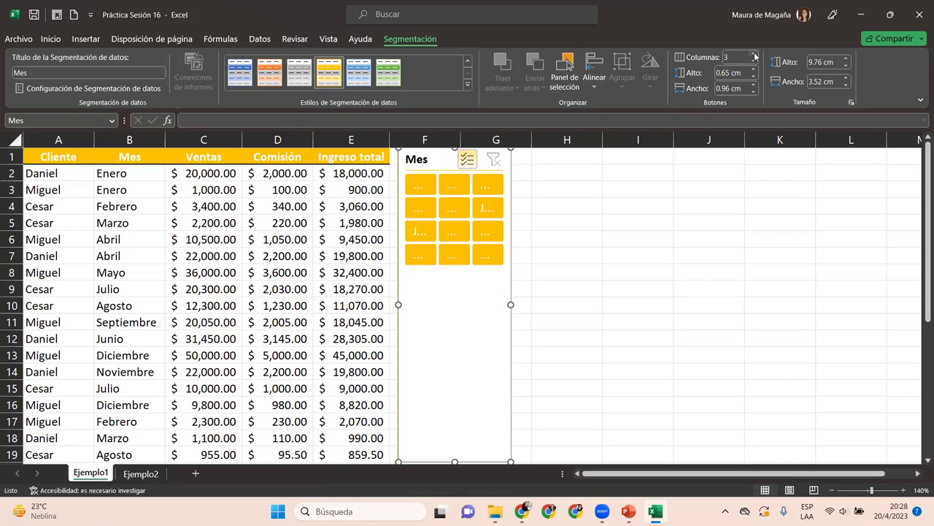
{"action": "left_click_drag", "start_coordinate": [511, 304], "coordinate": [655, 289]}
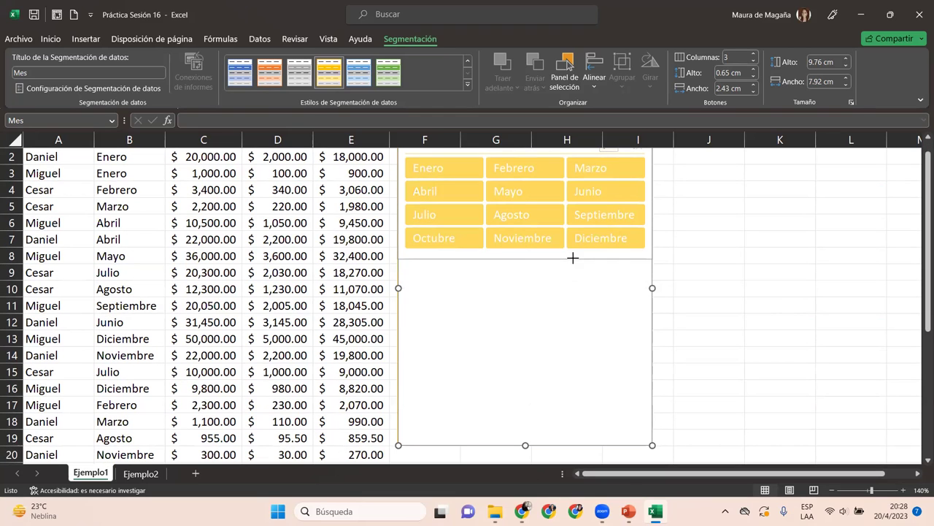
{"action": "left_click_drag", "start_coordinate": [525, 462], "coordinate": [573, 260]}
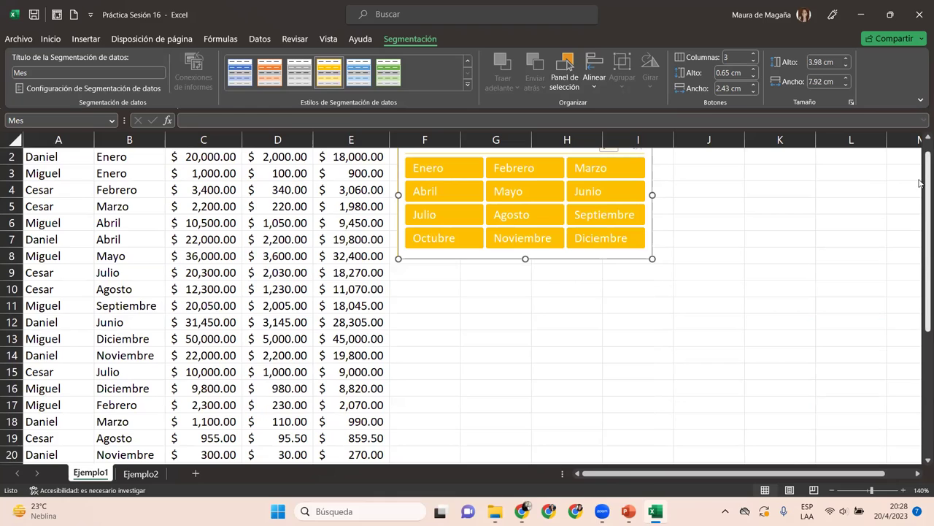
{"action": "left_click_drag", "start_coordinate": [920, 182], "coordinate": [919, 140]}
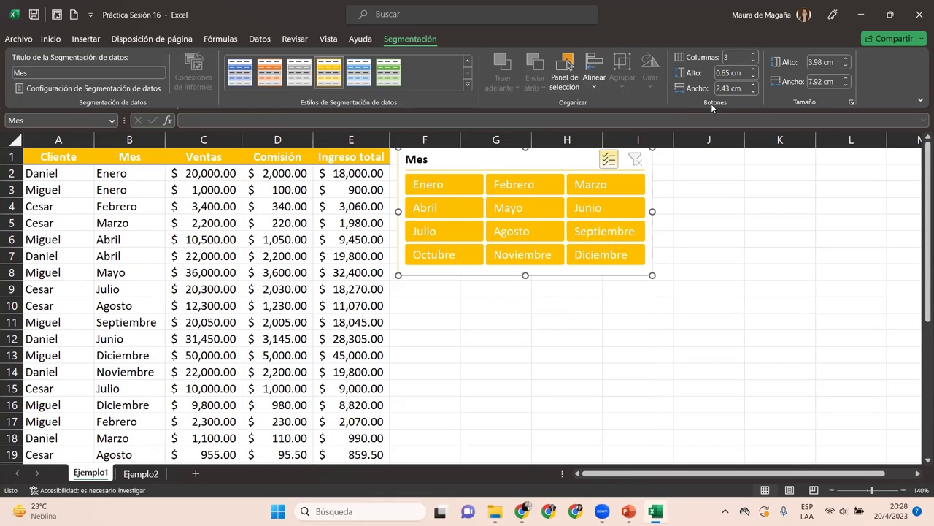
{"action": "left_click", "coordinate": [743, 56]}
{"action": "left_click_drag", "start_coordinate": [528, 164], "coordinate": [525, 168]}
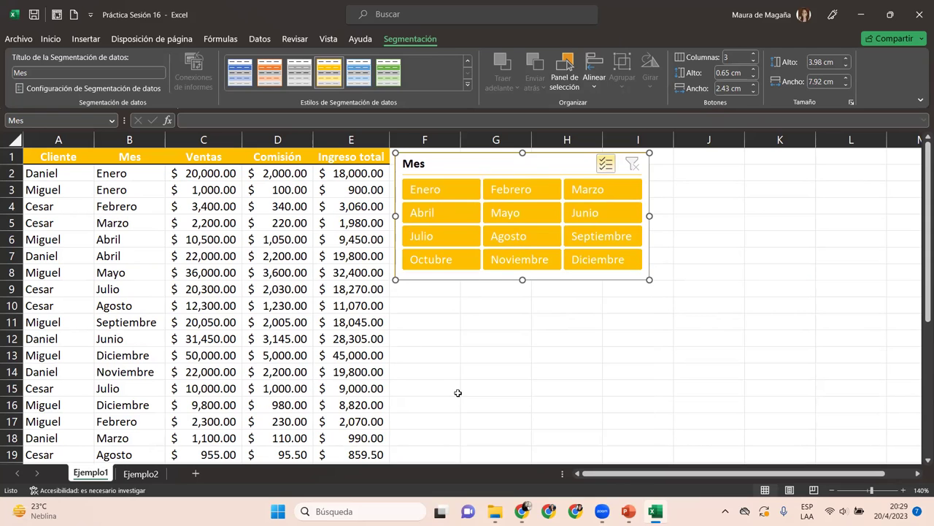
{"action": "left_click", "coordinate": [419, 193]}
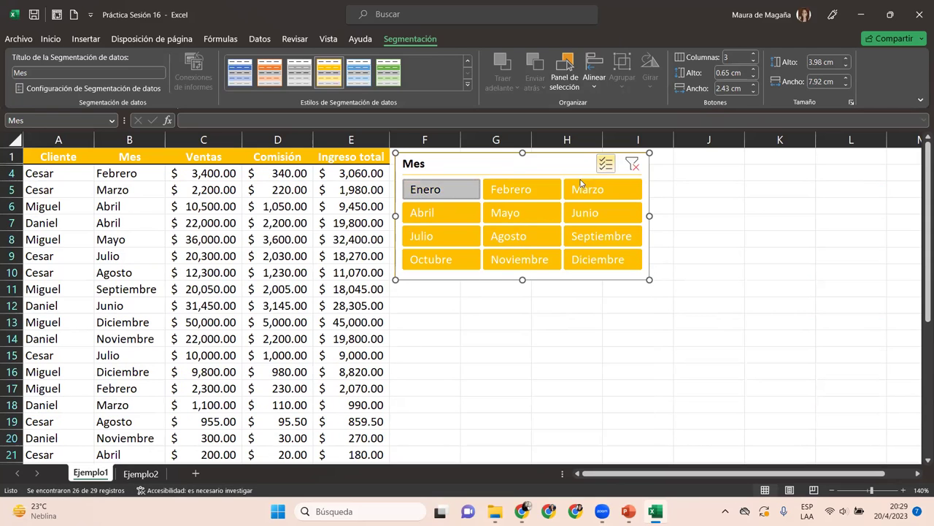
{"action": "left_click", "coordinate": [454, 190]}
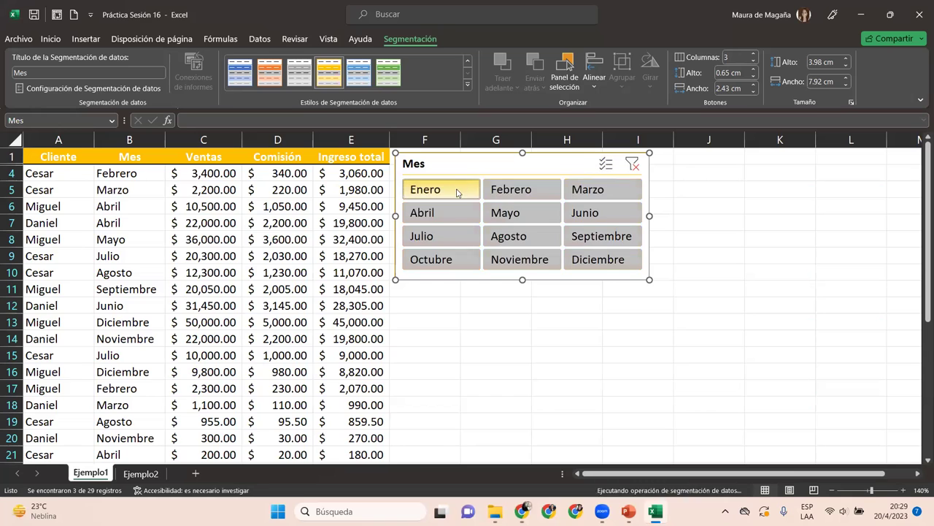
{"action": "left_click", "coordinate": [526, 213]}
{"action": "left_click", "coordinate": [594, 237]}
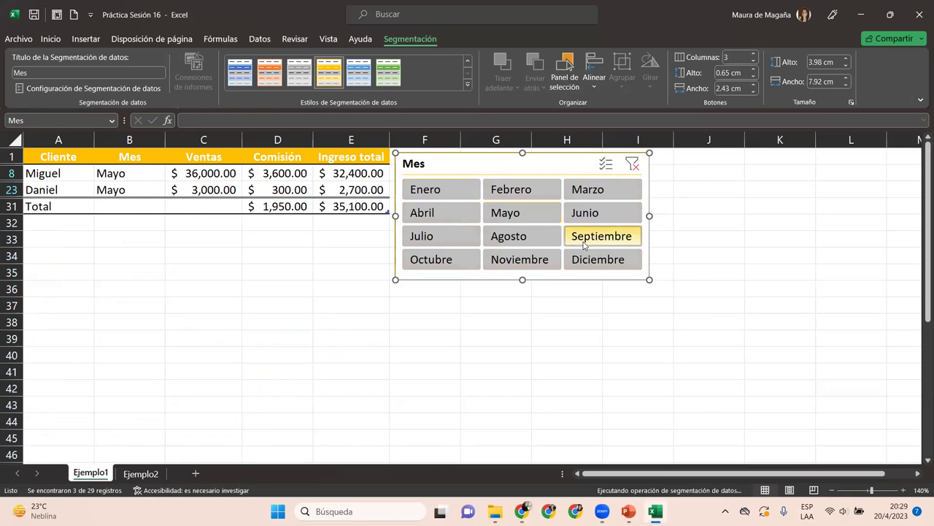
{"action": "left_click", "coordinate": [540, 257]}
{"action": "left_click", "coordinate": [449, 261]}
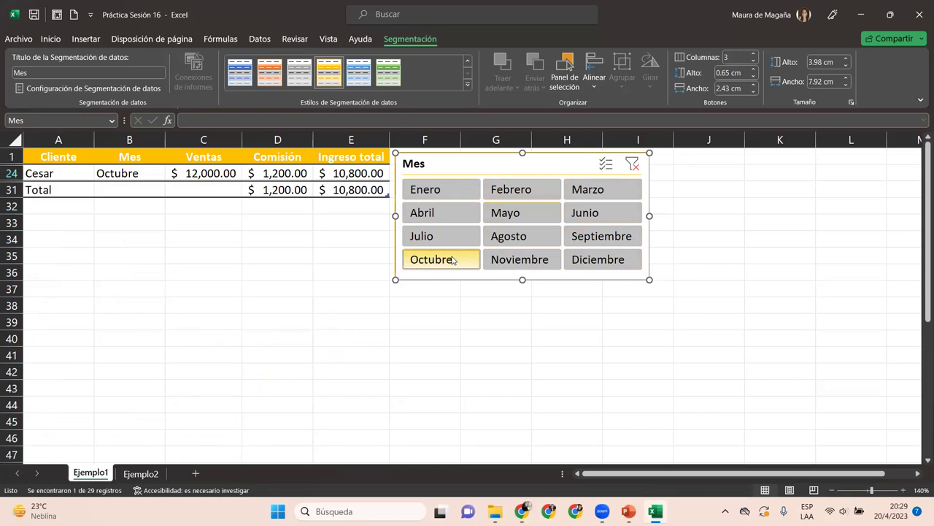
{"action": "left_click", "coordinate": [456, 230]}
{"action": "left_click", "coordinate": [606, 164]}
{"action": "left_click", "coordinate": [541, 215]}
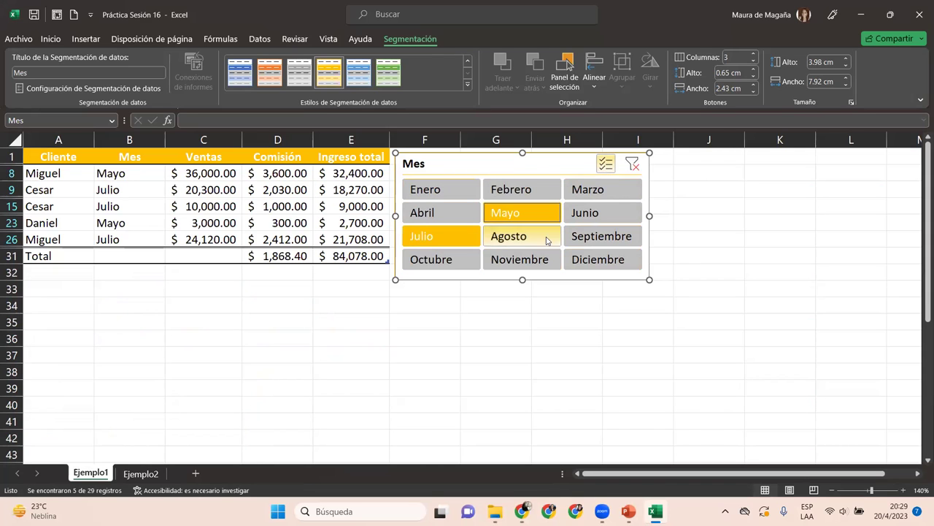
{"action": "left_click", "coordinate": [611, 191]}
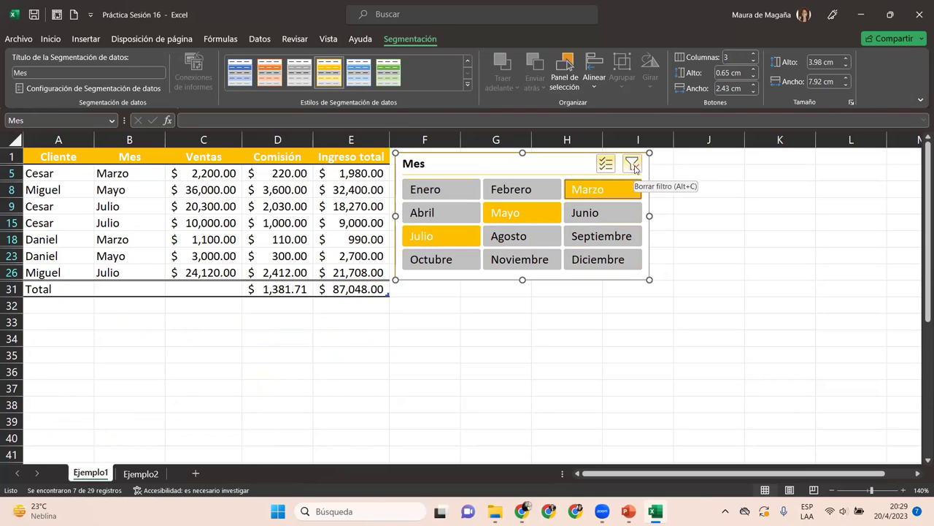
{"action": "left_click", "coordinate": [634, 167]}
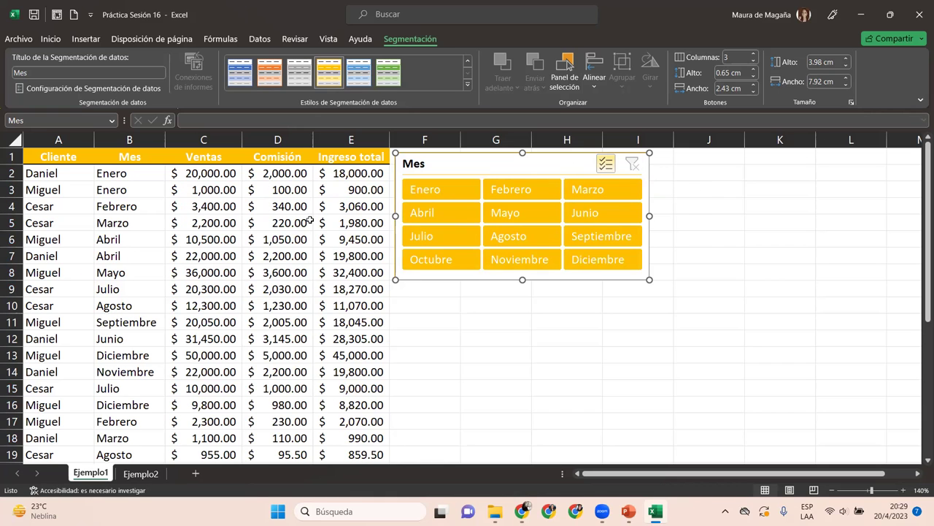
{"action": "left_click", "coordinate": [208, 221]}
Filter the Mes slicer to Enero, add Agosto and Junio via multi-select, then clear it.
{"action": "mouse_move", "coordinate": [921, 162]}
{"action": "left_mouse_down"}
{"action": "mouse_move", "coordinate": [920, 316]}
{"action": "mouse_move", "coordinate": [921, 162]}
{"action": "left_mouse_up"}
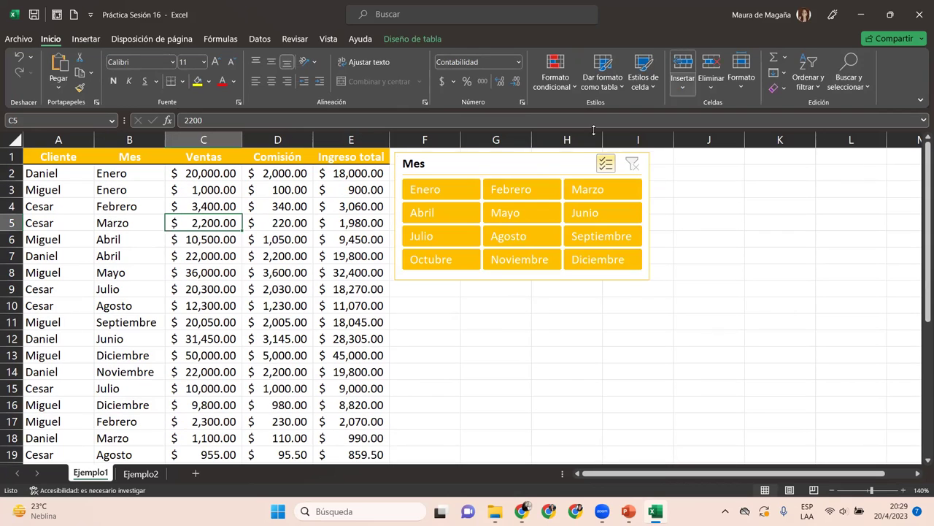
{"action": "left_click", "coordinate": [511, 212]}
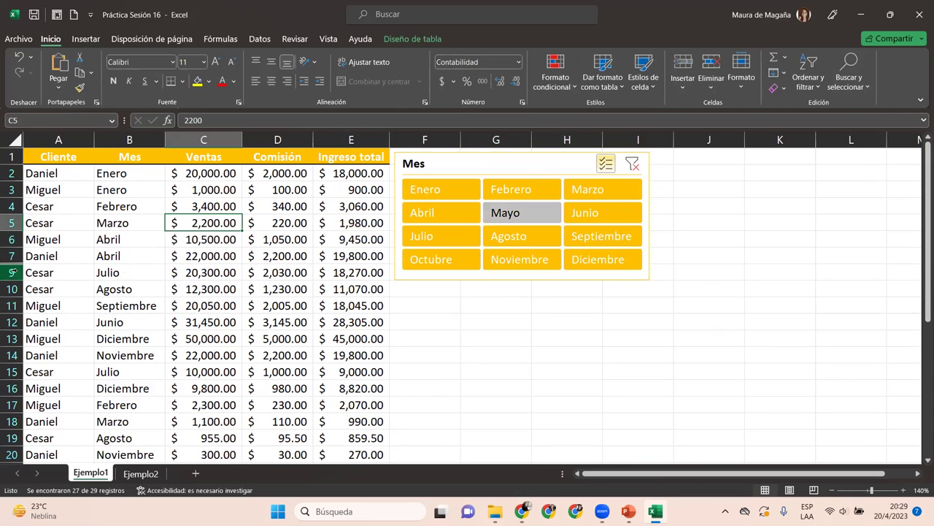
{"action": "left_click", "coordinate": [606, 164]}
{"action": "left_click", "coordinate": [478, 192]}
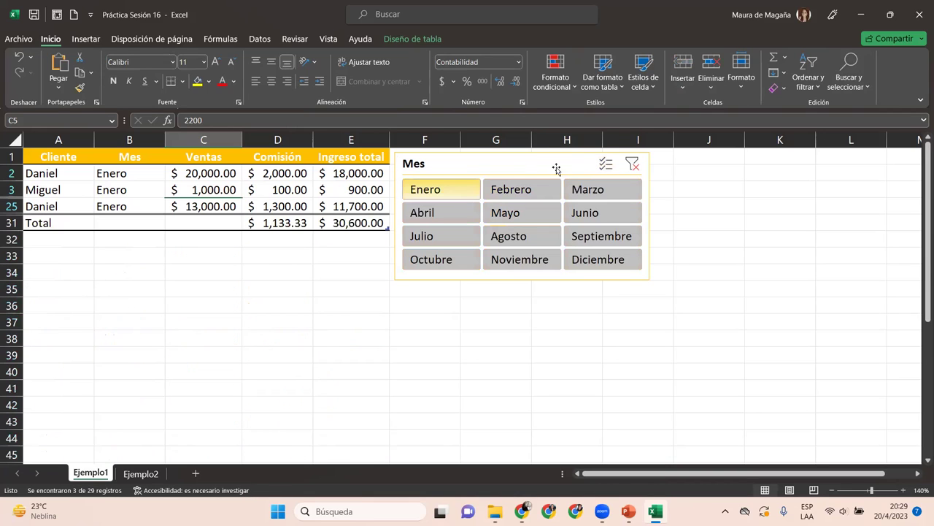
{"action": "left_click", "coordinate": [606, 165]}
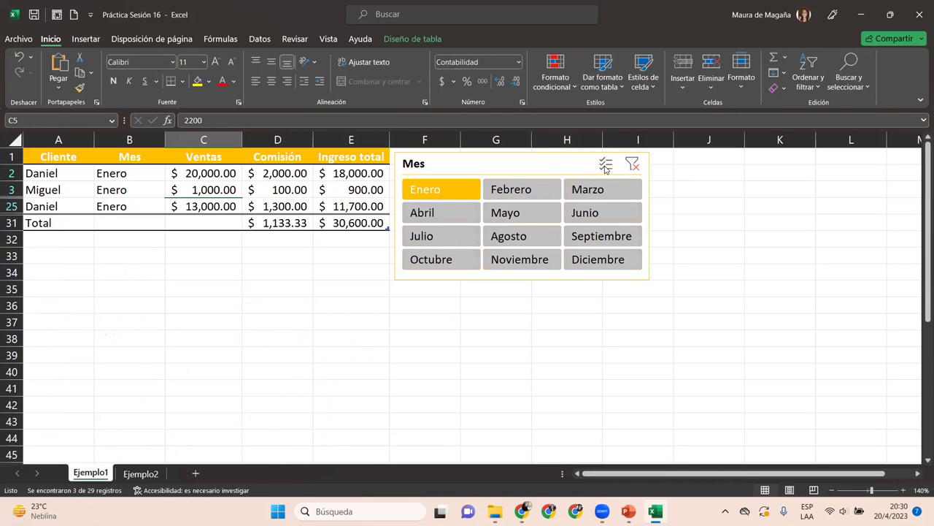
{"action": "left_click", "coordinate": [503, 235]}
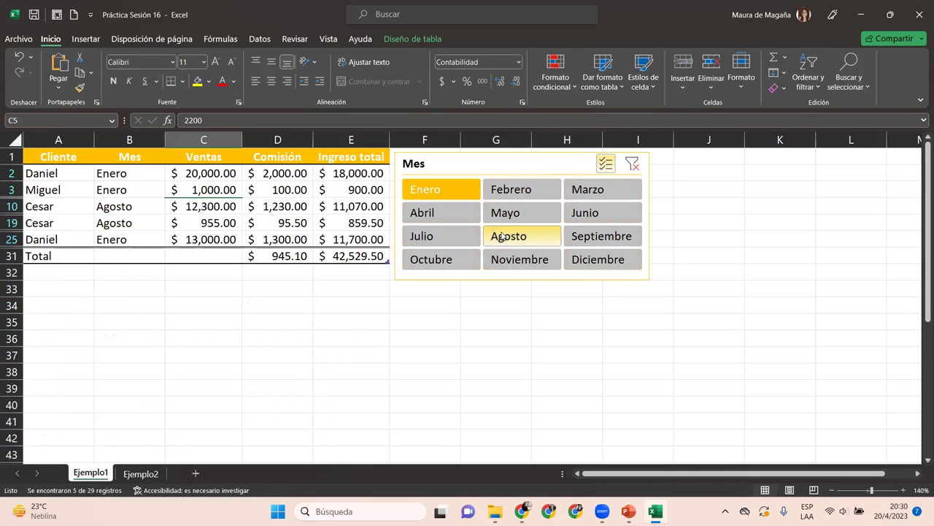
{"action": "left_click", "coordinate": [607, 222]}
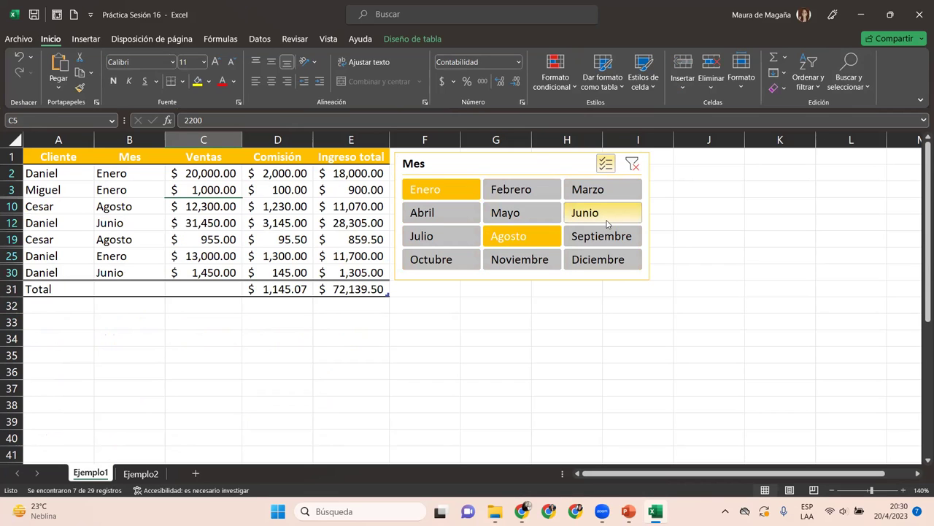
{"action": "left_click", "coordinate": [632, 165]}
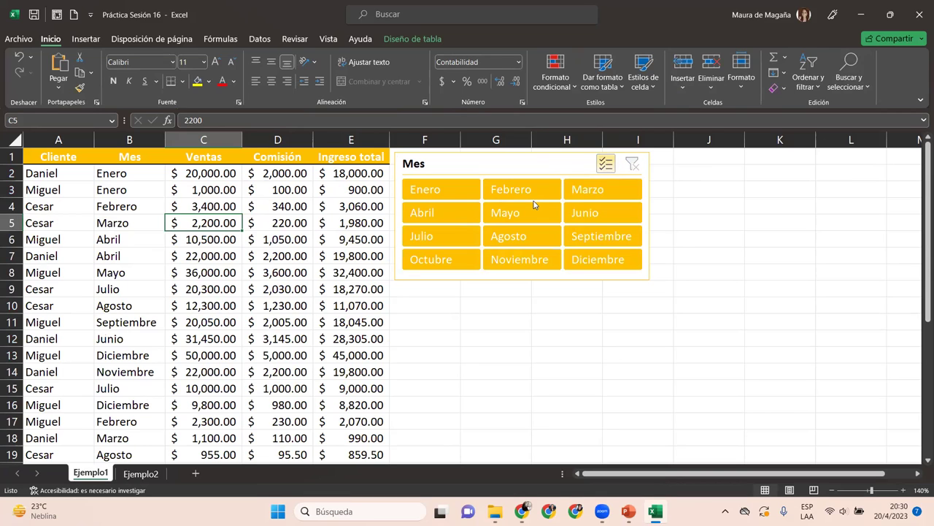
{"action": "left_click", "coordinate": [492, 162]}
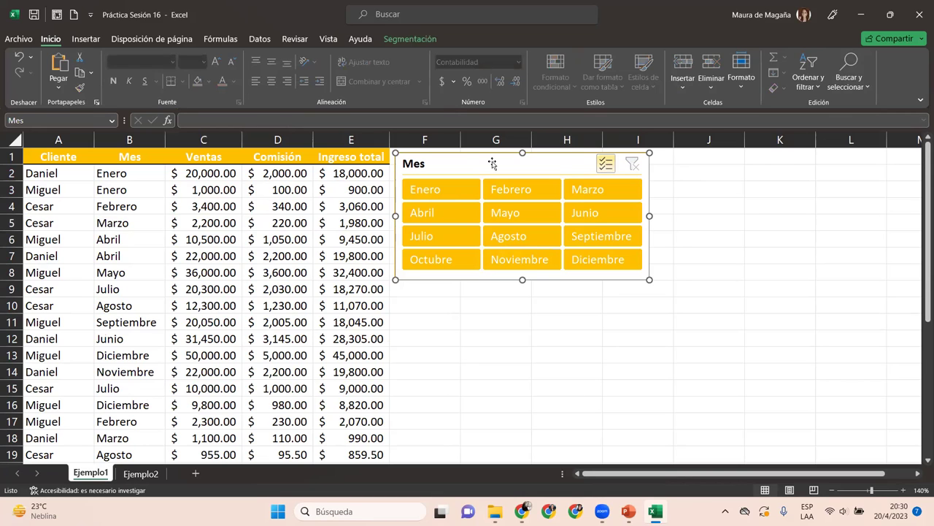
Delete the Mes slicer, then review cells B3, D3, E3 and C2, ending on the Cliente header.
{"action": "key", "text": "Delete"}
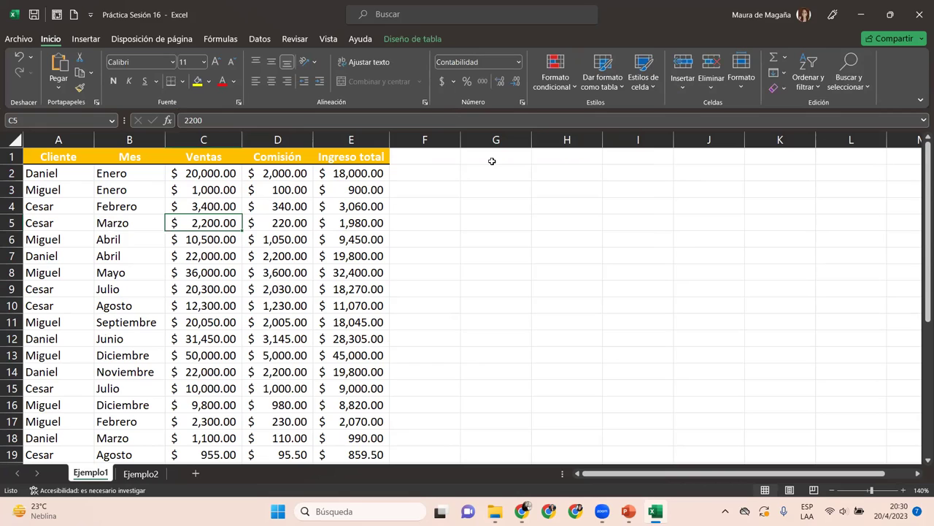
{"action": "left_click", "coordinate": [119, 187]}
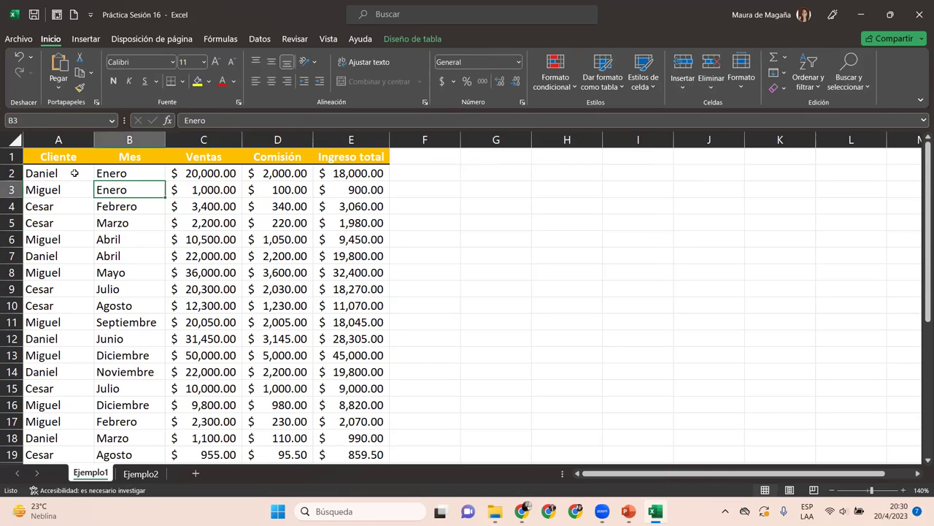
{"action": "left_click", "coordinate": [74, 172]}
{"action": "left_click", "coordinate": [167, 187]}
{"action": "left_click", "coordinate": [263, 187]}
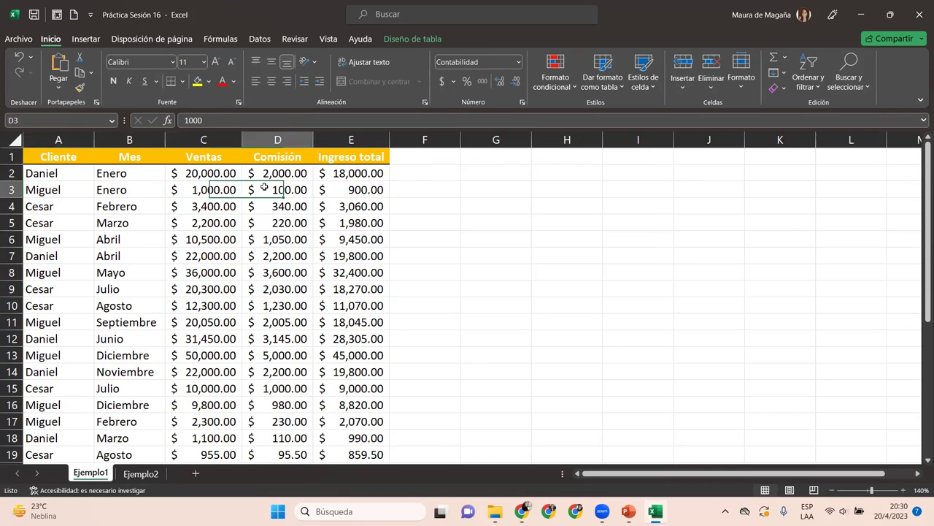
{"action": "left_click", "coordinate": [368, 189]}
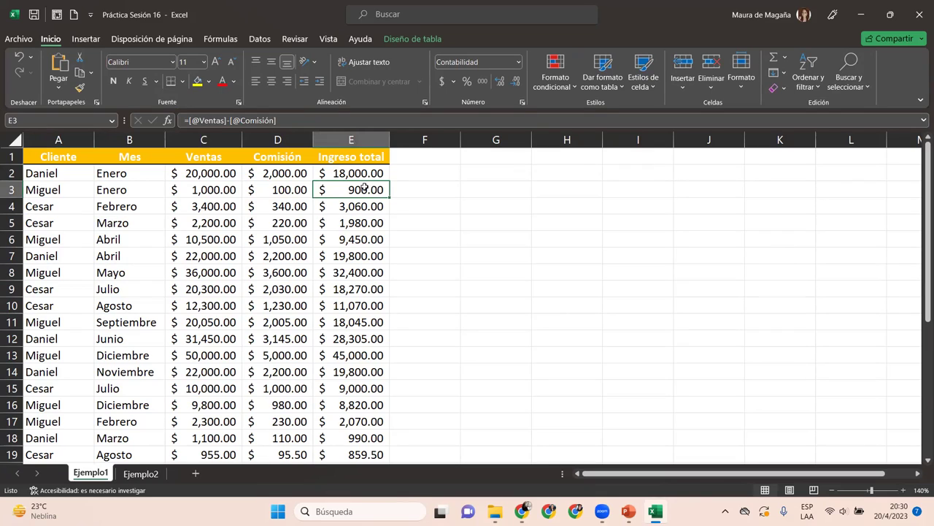
{"action": "left_click", "coordinate": [197, 179]}
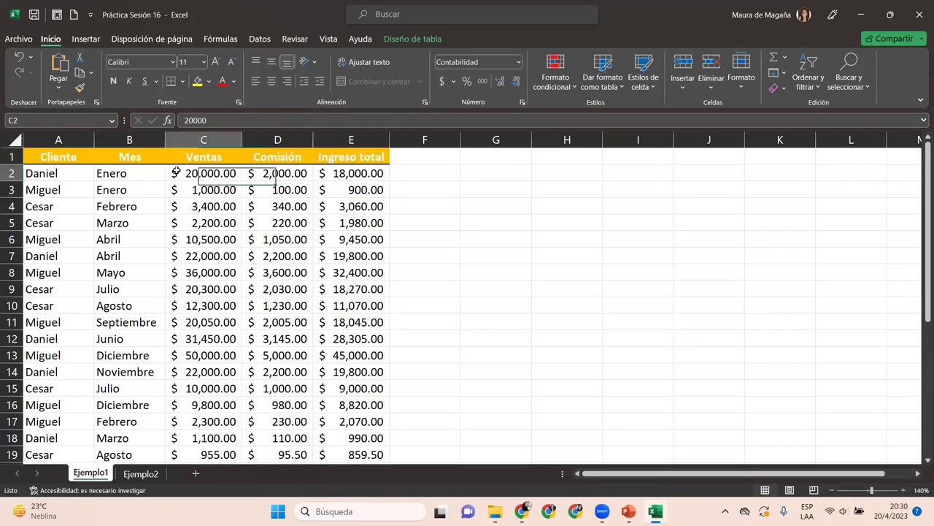
{"action": "left_click", "coordinate": [75, 160]}
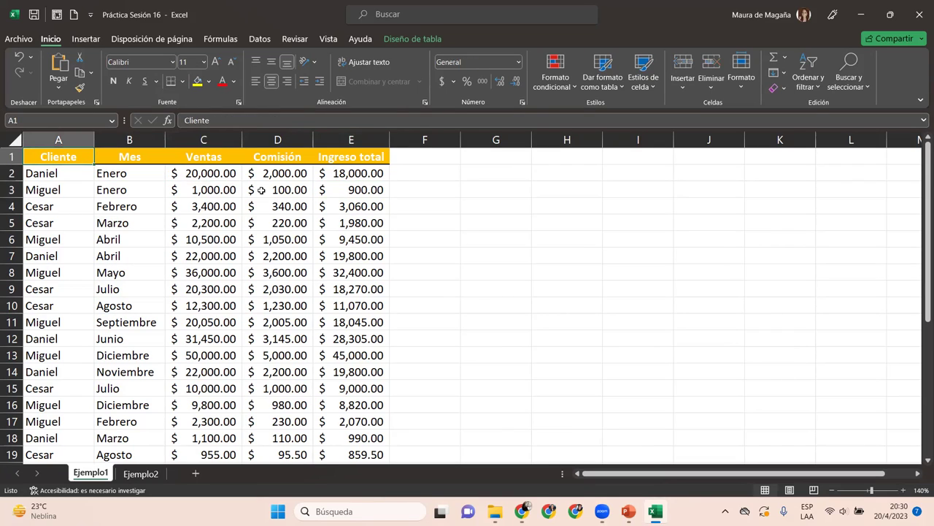
Insert slicers for the Cliente and Mes columns of Tabla1.
{"action": "left_click", "coordinate": [413, 39]}
{"action": "left_click", "coordinate": [291, 71]}
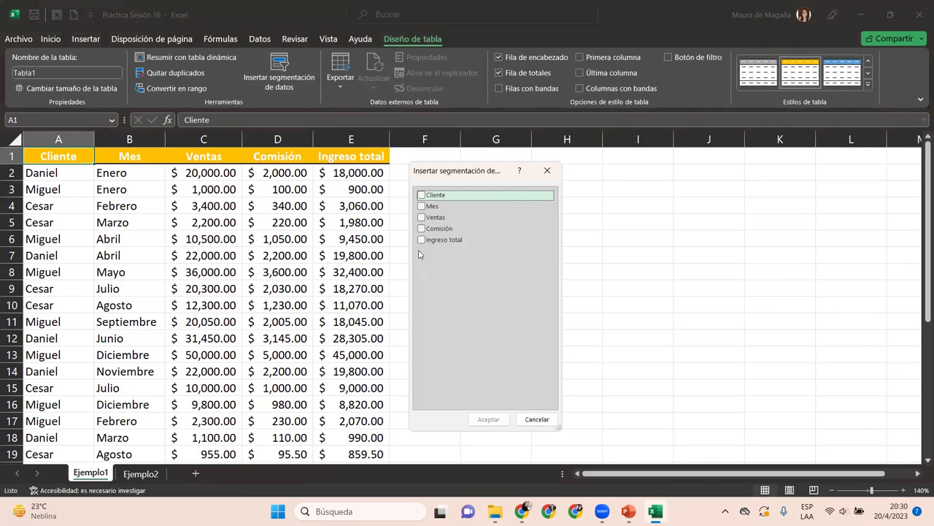
{"action": "left_click", "coordinate": [421, 195]}
{"action": "left_click", "coordinate": [422, 207]}
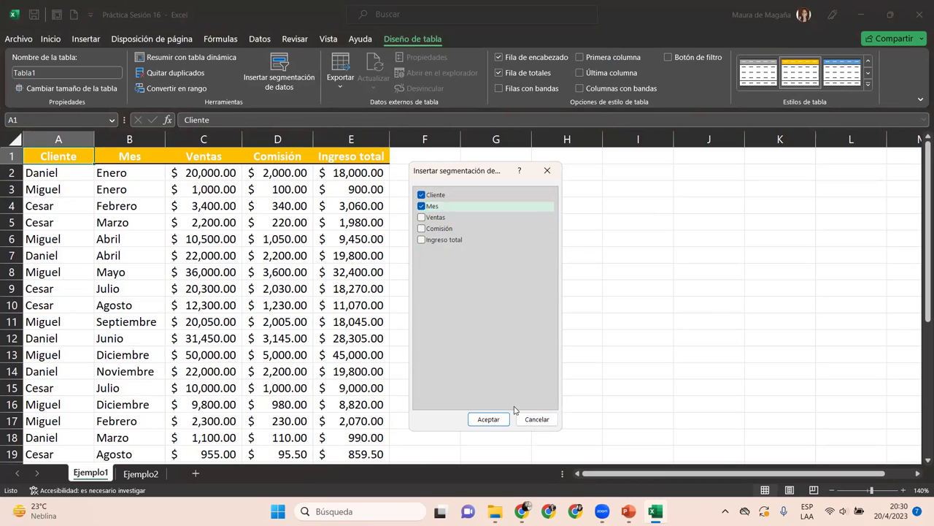
{"action": "left_click", "coordinate": [494, 422]}
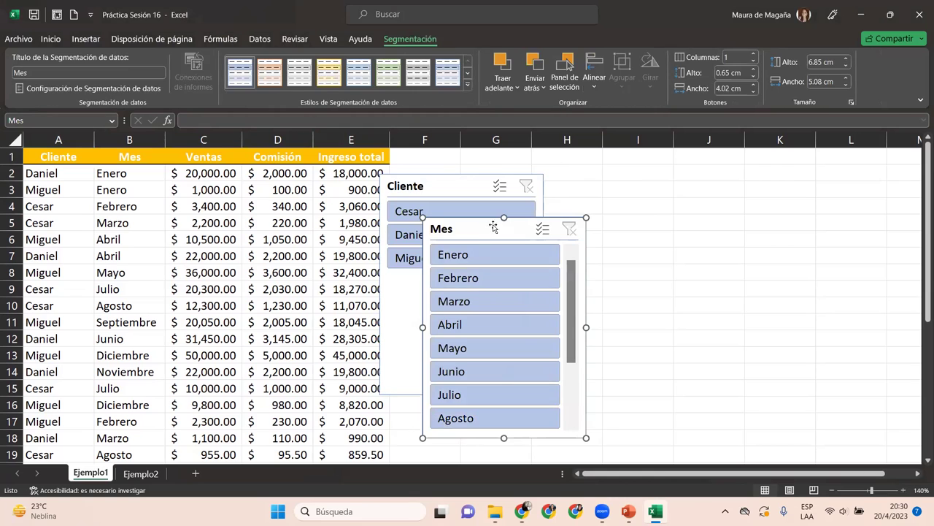
Place both slicers side by side right of the table, shrinking Cliente to fit its three names.
{"action": "mouse_move", "coordinate": [476, 235]}
{"action": "left_mouse_down"}
{"action": "mouse_move", "coordinate": [641, 214]}
{"action": "mouse_move", "coordinate": [633, 198]}
{"action": "left_mouse_up"}
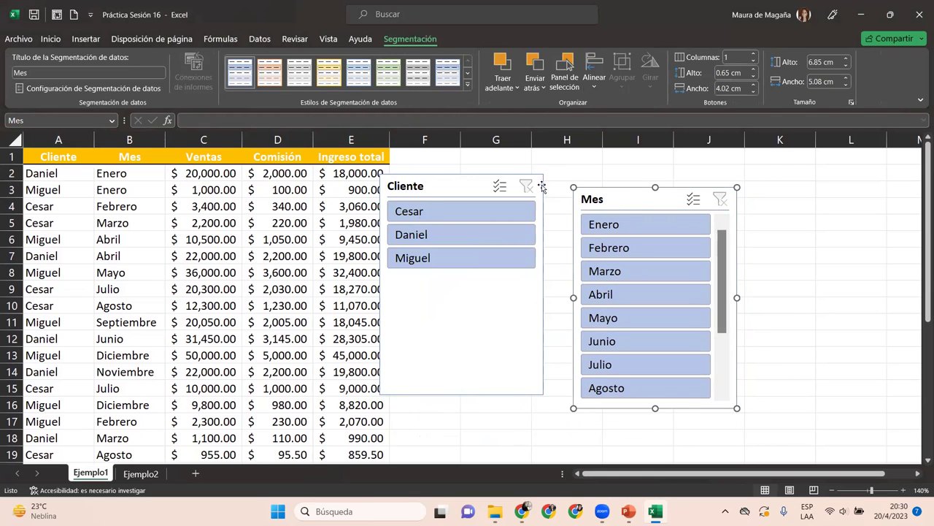
{"action": "left_click_drag", "start_coordinate": [449, 188], "coordinate": [467, 165]}
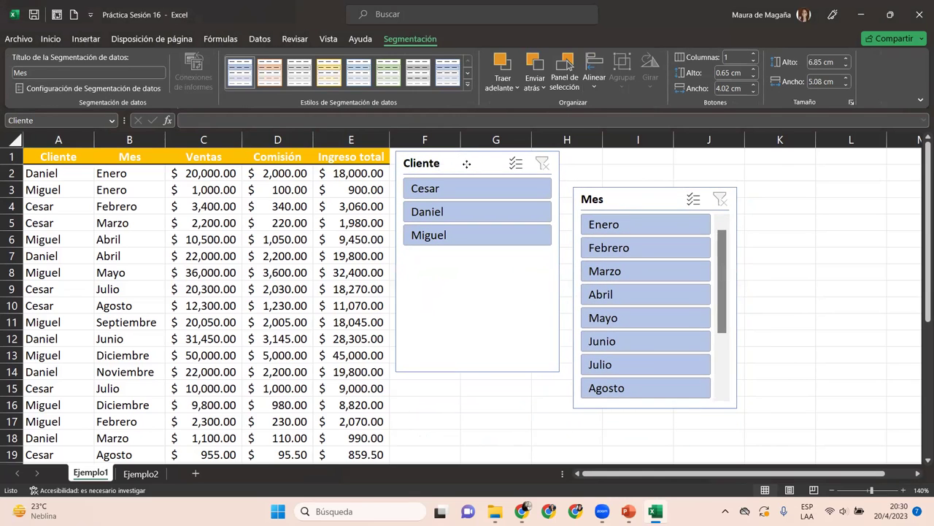
{"action": "left_click_drag", "start_coordinate": [477, 372], "coordinate": [486, 256]}
{"action": "mouse_move", "coordinate": [560, 202]}
{"action": "left_mouse_down"}
{"action": "mouse_move", "coordinate": [479, 217]}
{"action": "mouse_move", "coordinate": [505, 202]}
{"action": "left_mouse_up"}
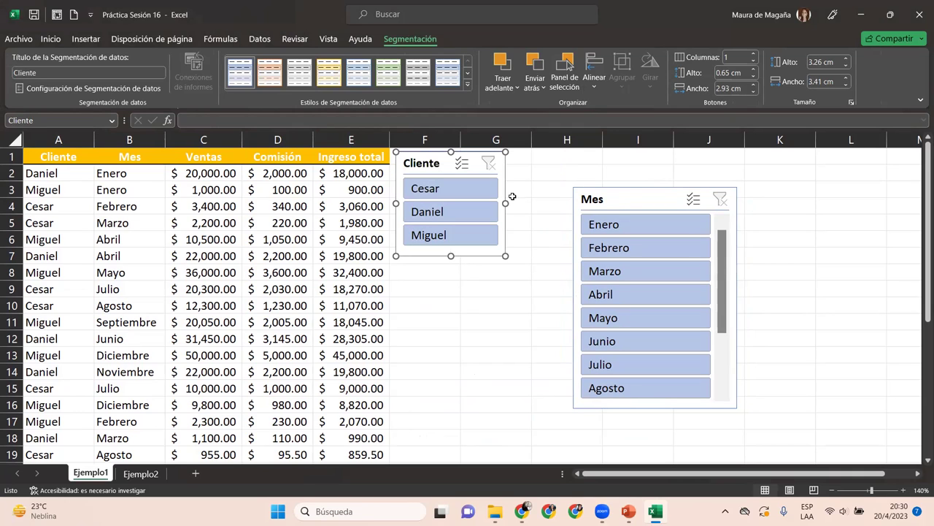
{"action": "left_click_drag", "start_coordinate": [613, 194], "coordinate": [547, 159]}
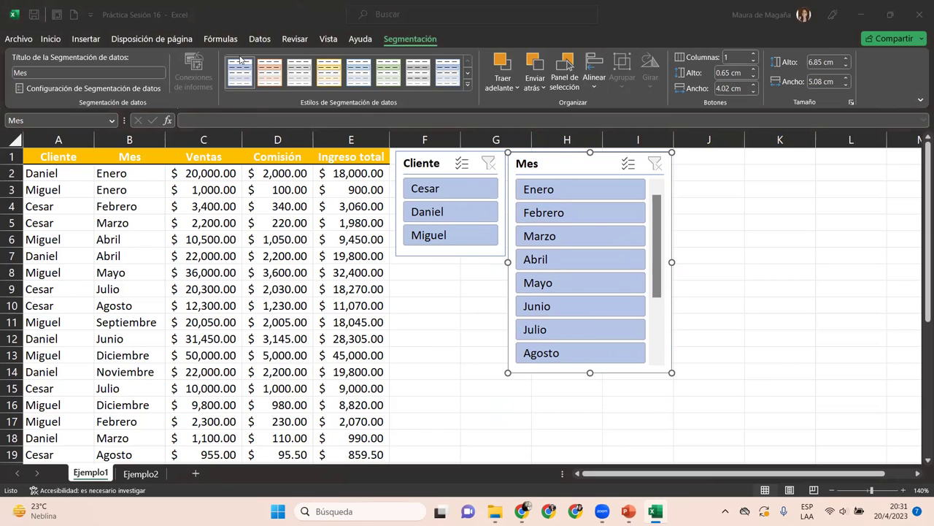
Set the Mes slicer to 3 columns, then to 4 columns.
{"action": "left_click", "coordinate": [736, 59]}
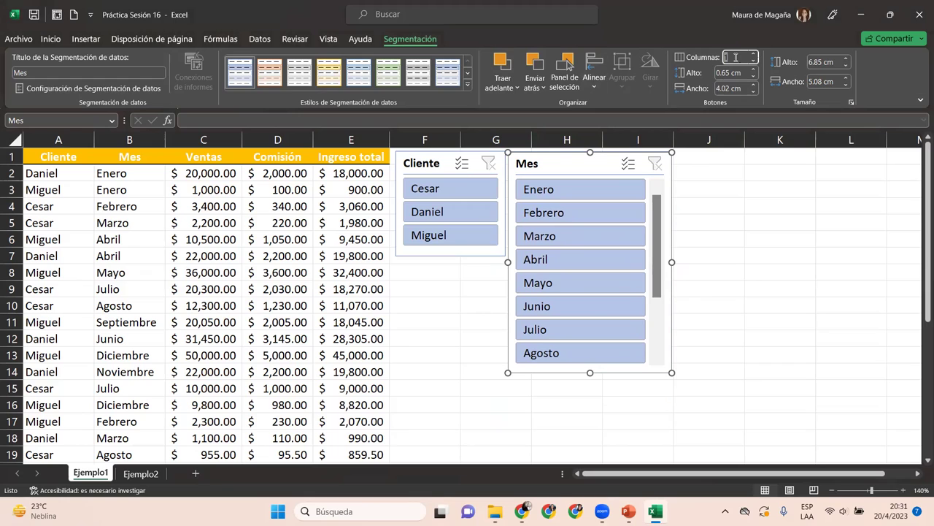
{"action": "type", "text": "3"}
{"action": "key", "text": "Return"}
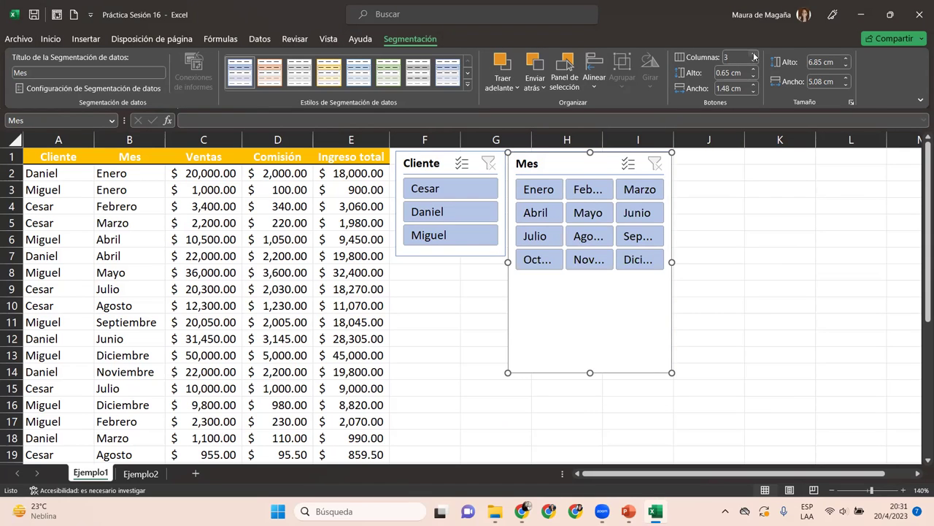
{"action": "left_click", "coordinate": [588, 375]}
{"action": "left_click", "coordinate": [589, 371]}
{"action": "left_click", "coordinate": [754, 55]}
Widen and shorten the Mes slicer so every month name, including Septiembre, fits.
{"action": "left_click_drag", "start_coordinate": [672, 261], "coordinate": [787, 261]}
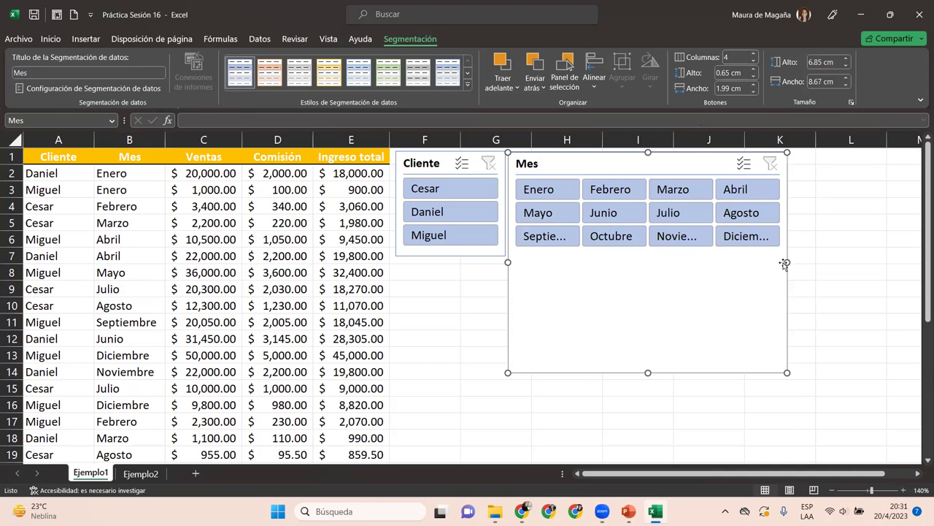
{"action": "left_click_drag", "start_coordinate": [727, 262], "coordinate": [717, 260]}
{"action": "left_click_drag", "start_coordinate": [790, 260], "coordinate": [827, 259]}
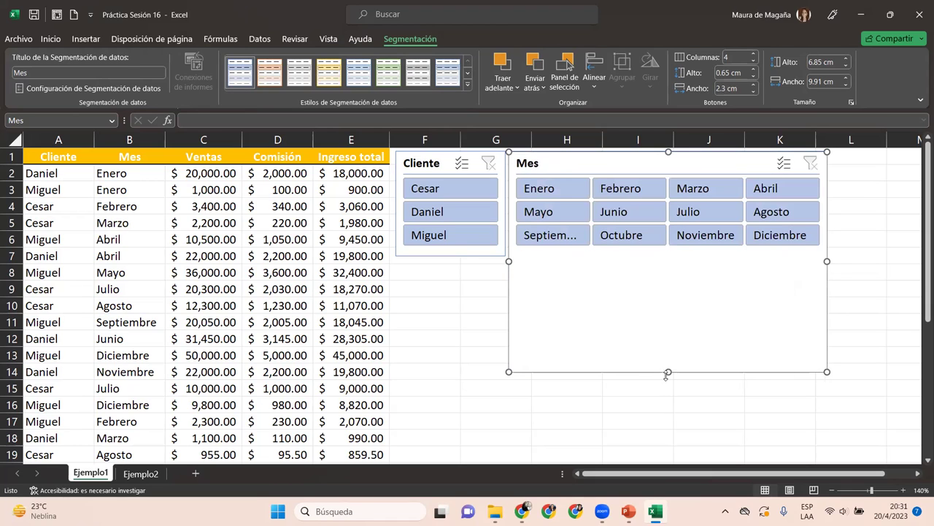
{"action": "left_click_drag", "start_coordinate": [666, 374], "coordinate": [684, 258]}
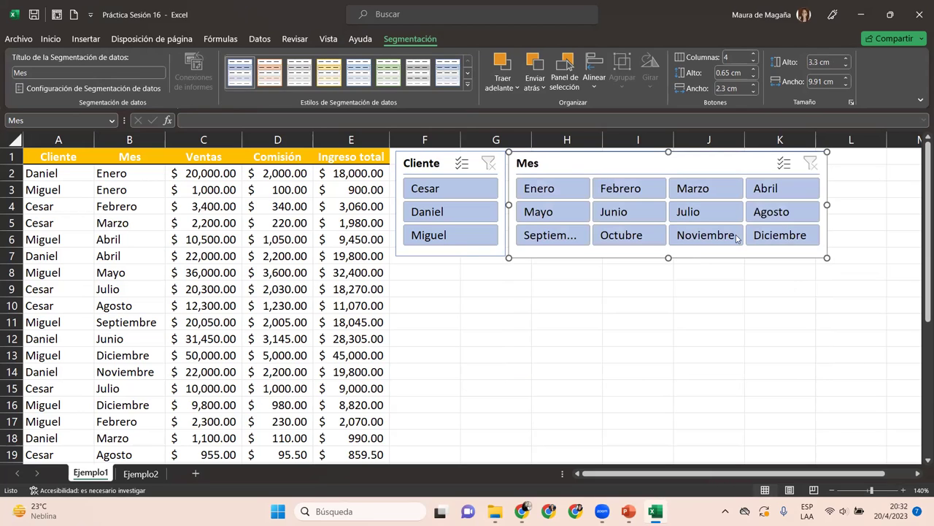
{"action": "left_click_drag", "start_coordinate": [827, 203], "coordinate": [843, 202]}
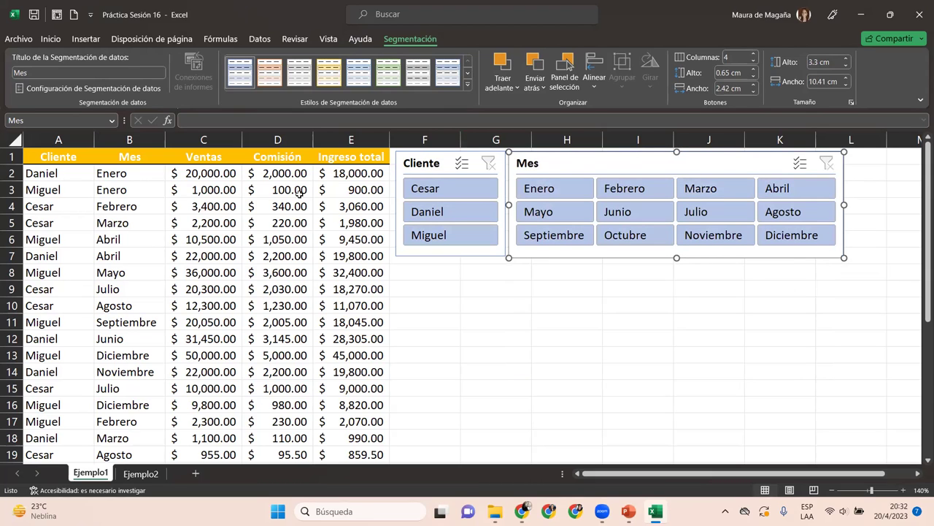
Filter the table by client, trying Daniel and Cesar before settling on Miguel.
{"action": "left_click", "coordinate": [437, 213]}
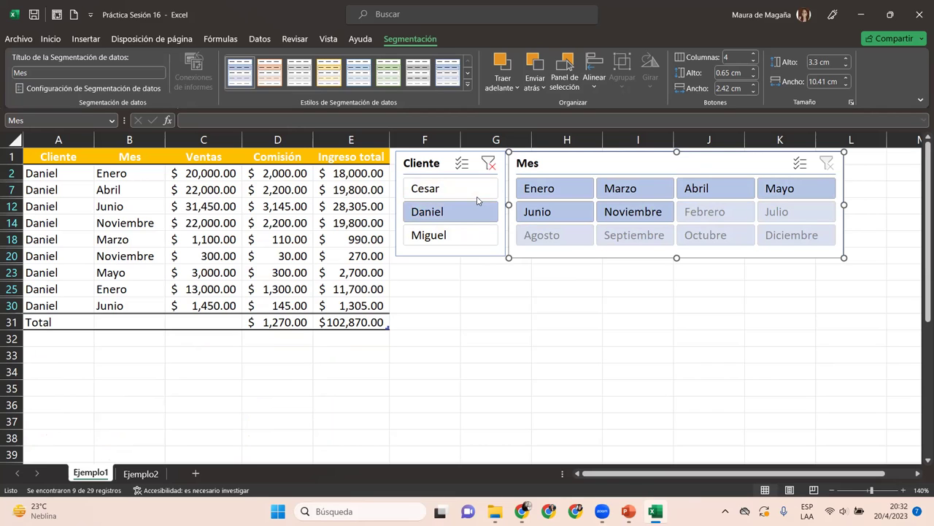
{"action": "left_click", "coordinate": [477, 194]}
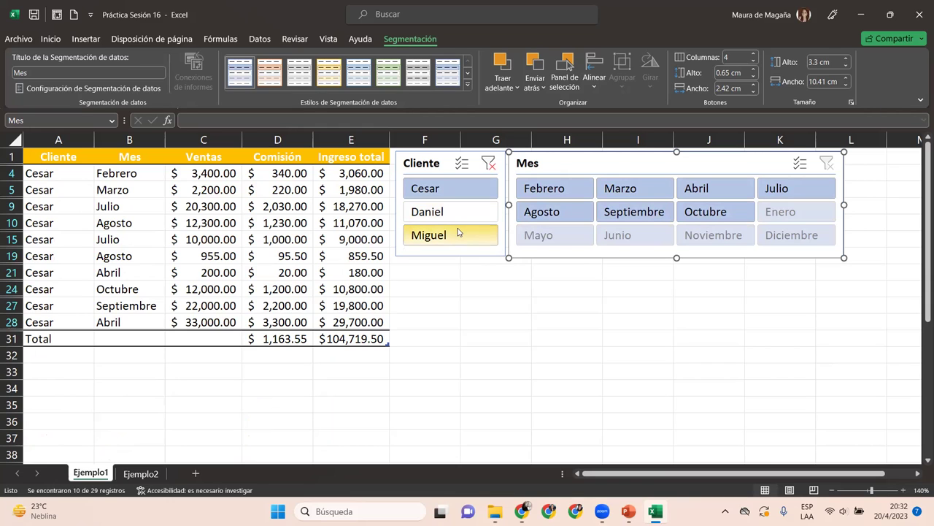
{"action": "left_click", "coordinate": [458, 232]}
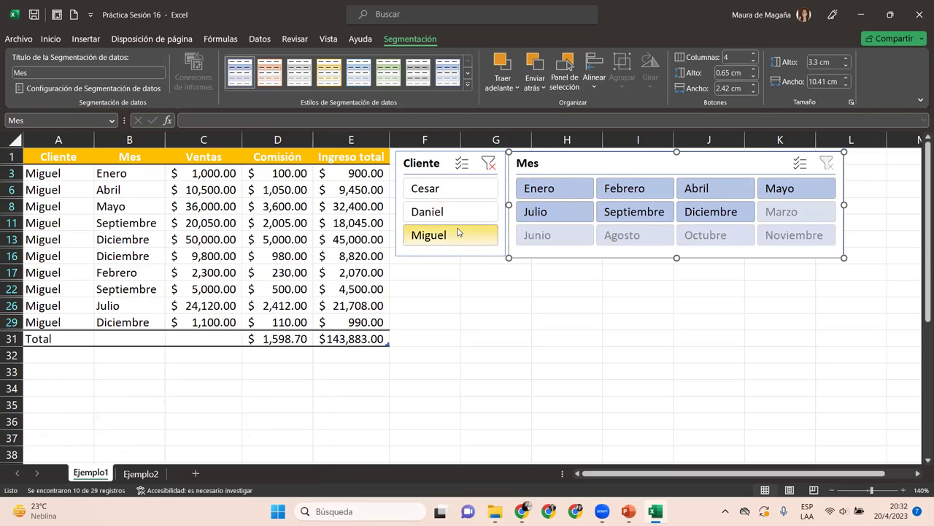
{"action": "left_click", "coordinate": [415, 165]}
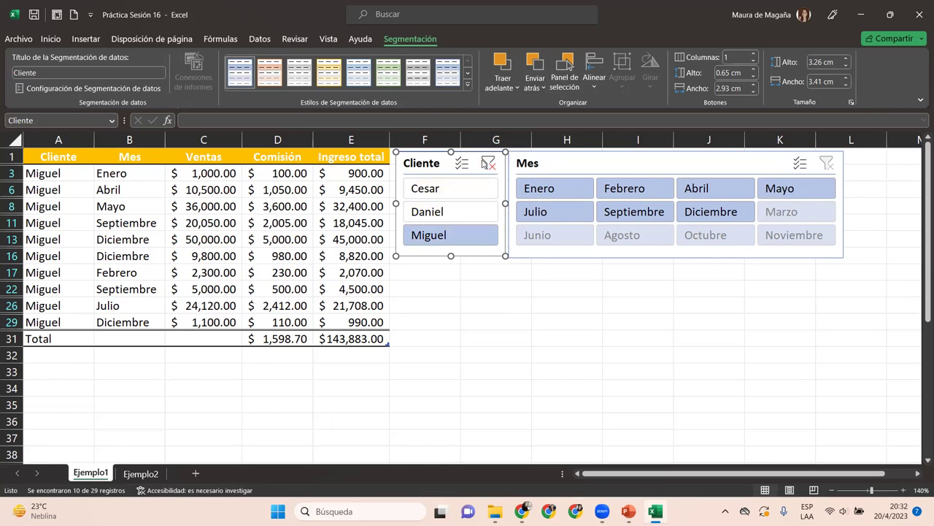
Show only Daniel and Miguel, then try Junio, Julio, Enero and Febrero month filters.
{"action": "left_click", "coordinate": [484, 164]}
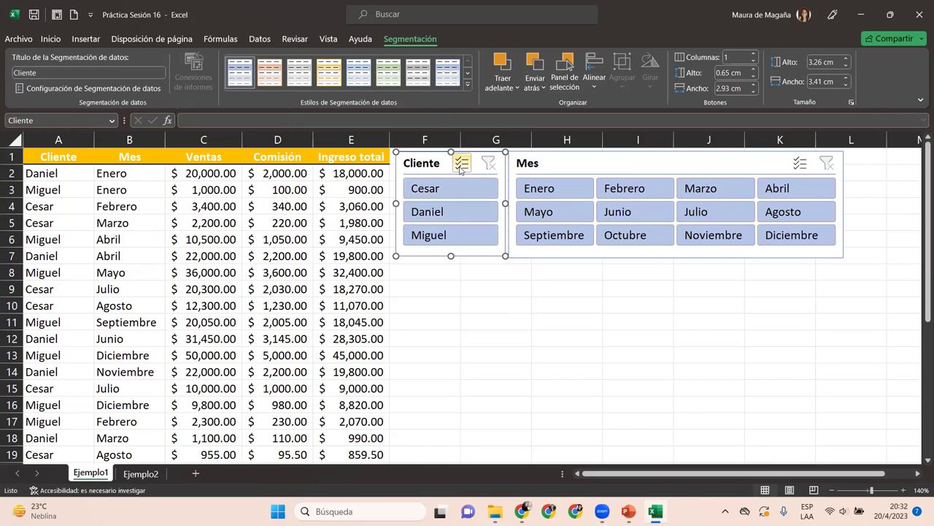
{"action": "left_click", "coordinate": [448, 188]}
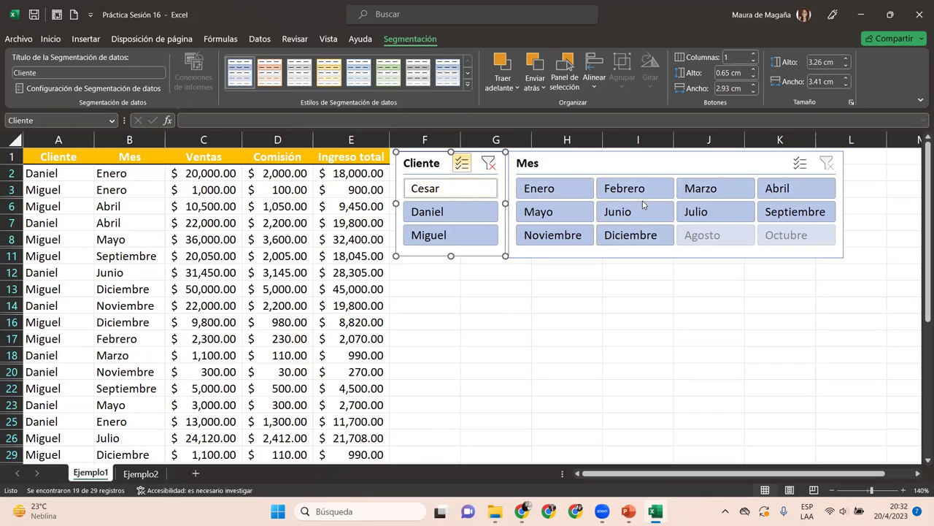
{"action": "left_click", "coordinate": [642, 208]}
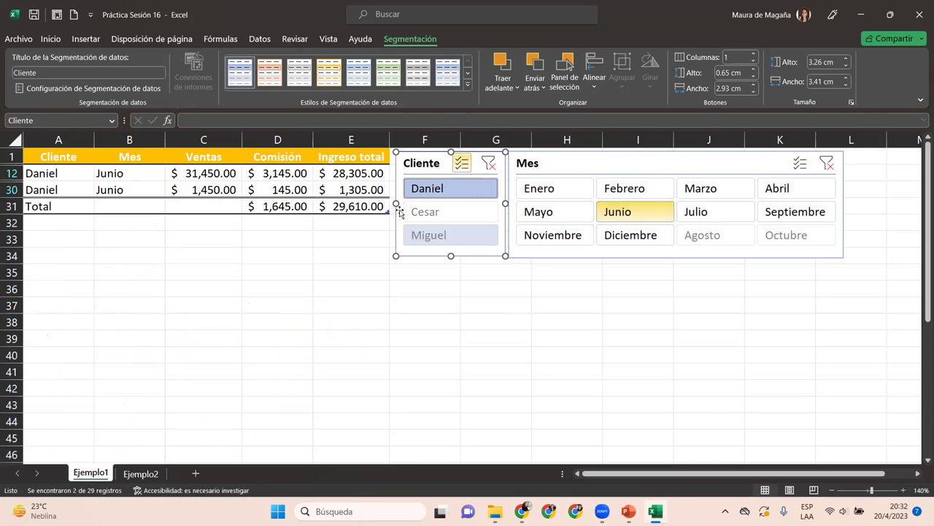
{"action": "left_click", "coordinate": [686, 213]}
{"action": "left_click", "coordinate": [559, 187]}
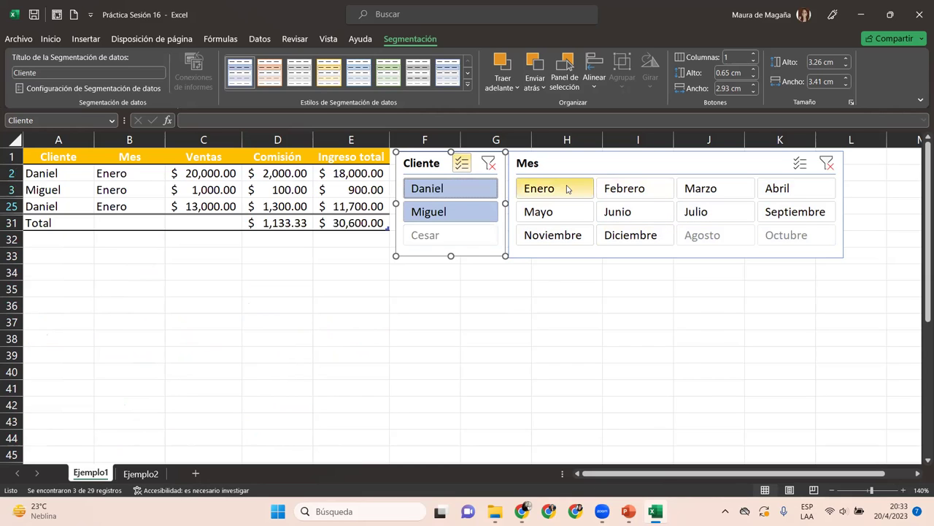
{"action": "left_click", "coordinate": [660, 188]}
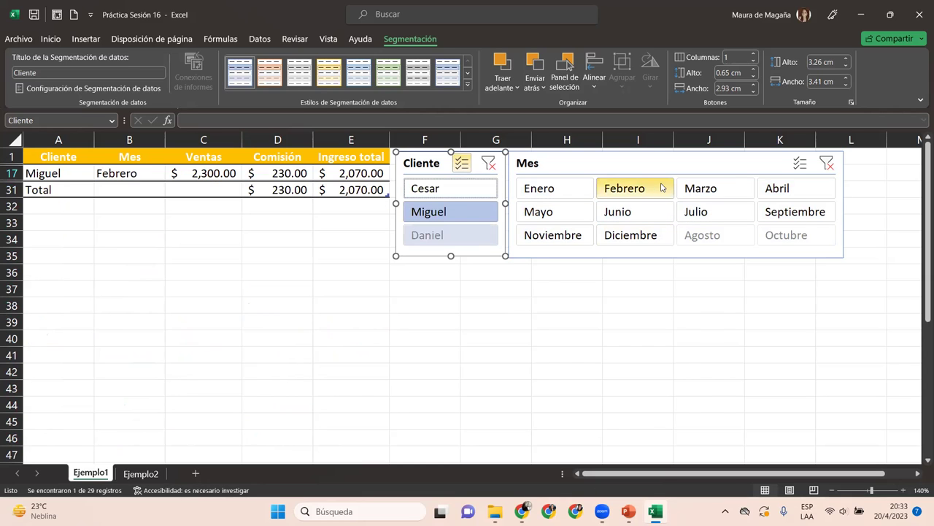
Enable month multi-select to add Abril and Mayo, then clear both month and client filters.
{"action": "left_click", "coordinate": [800, 163]}
{"action": "left_click", "coordinate": [800, 188]}
{"action": "left_click", "coordinate": [563, 218]}
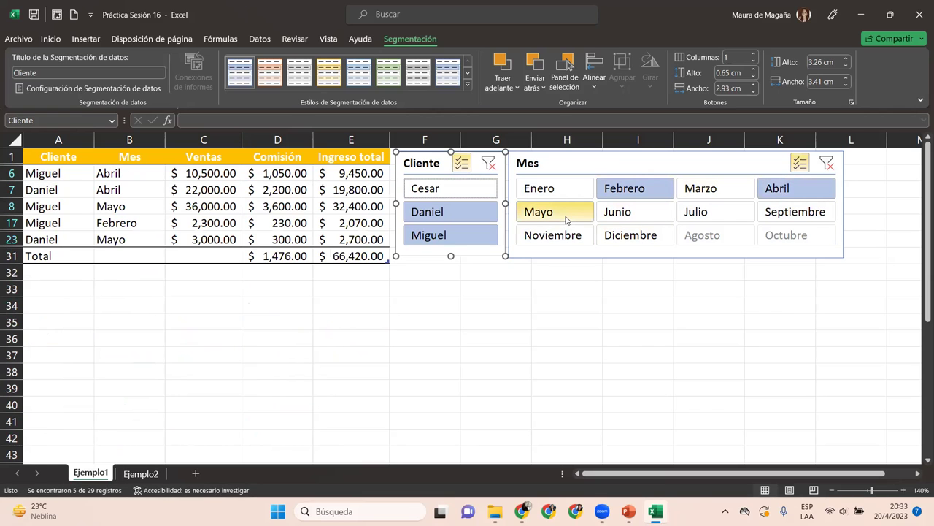
{"action": "left_click", "coordinate": [826, 163]}
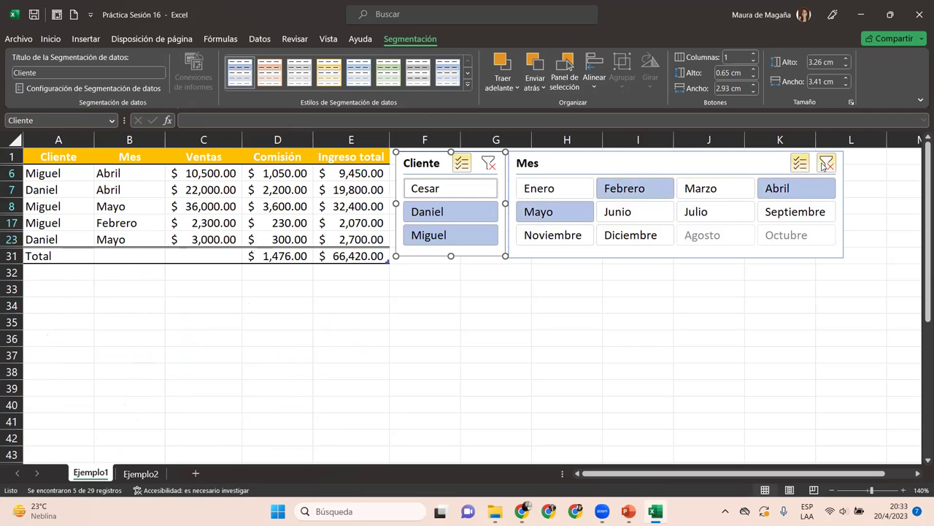
{"action": "left_click", "coordinate": [489, 163]}
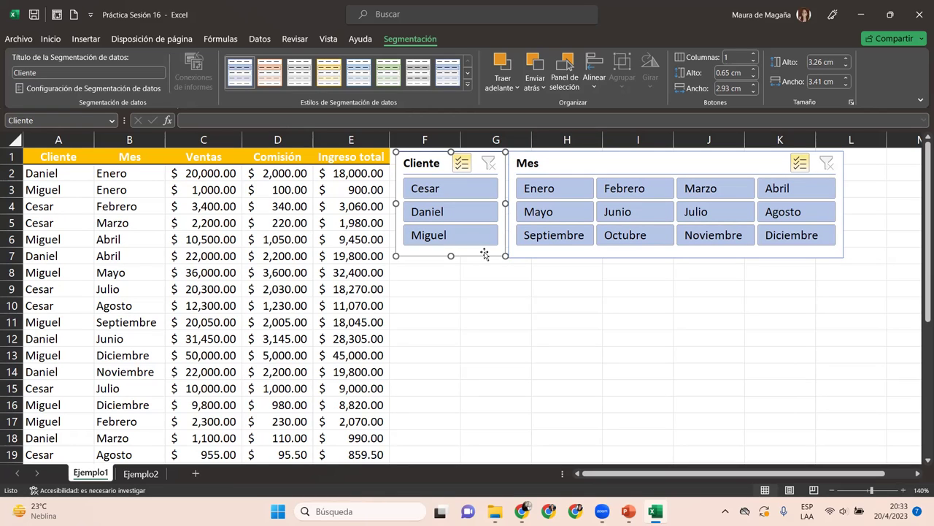
{"action": "left_click", "coordinate": [144, 474]}
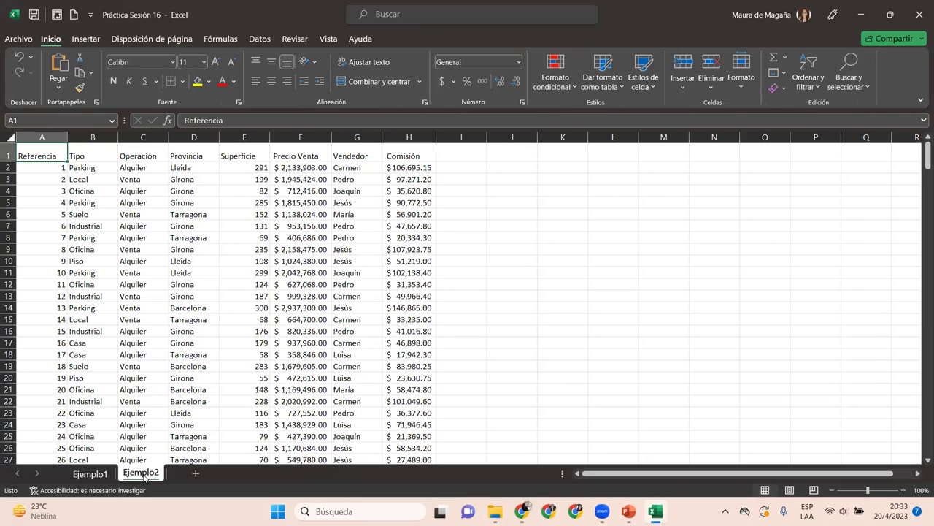
Browse the Ejemplo2 property data, selecting Superficie values E22:E30 to check their sum.
{"action": "mouse_move", "coordinate": [927, 157]}
{"action": "left_mouse_down"}
{"action": "mouse_move", "coordinate": [921, 500]}
{"action": "mouse_move", "coordinate": [921, 146]}
{"action": "left_mouse_up"}
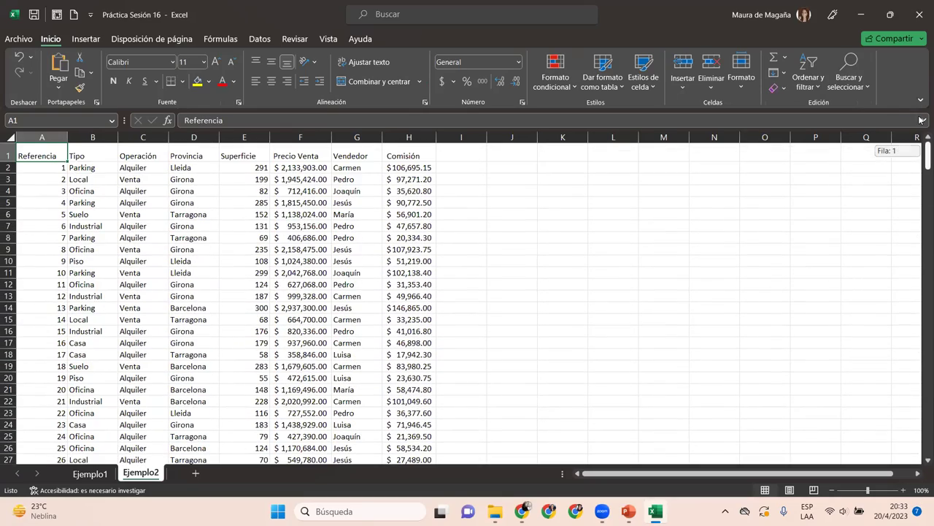
{"action": "left_click", "coordinate": [27, 169]}
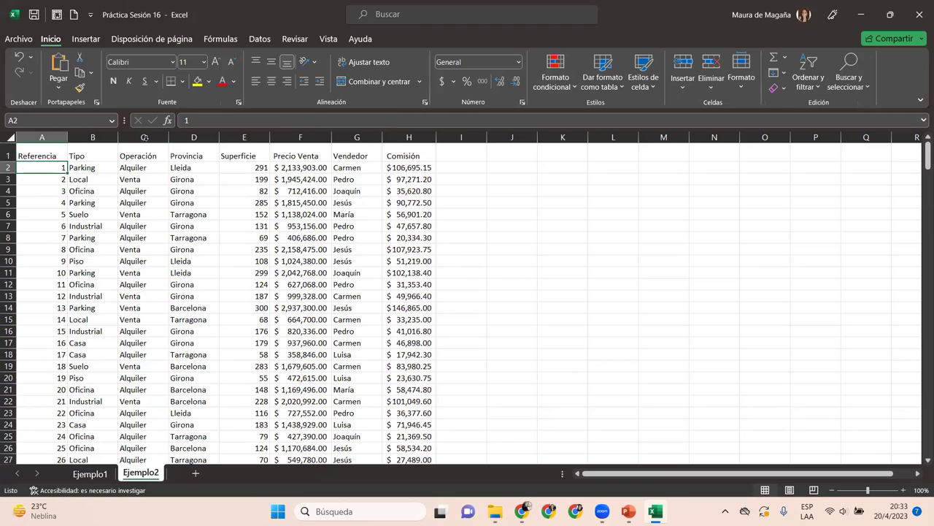
{"action": "left_click", "coordinate": [923, 460]}
{"action": "left_click", "coordinate": [921, 461]}
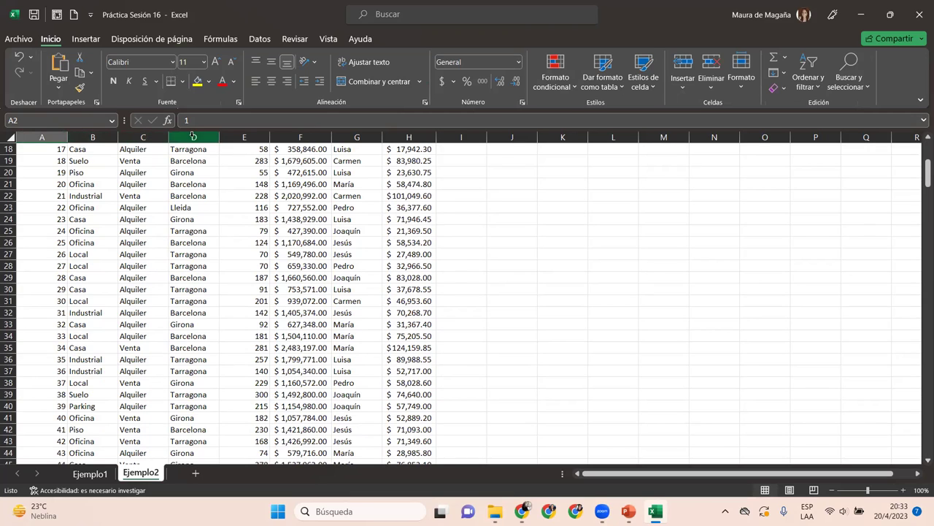
{"action": "left_click", "coordinate": [266, 183]}
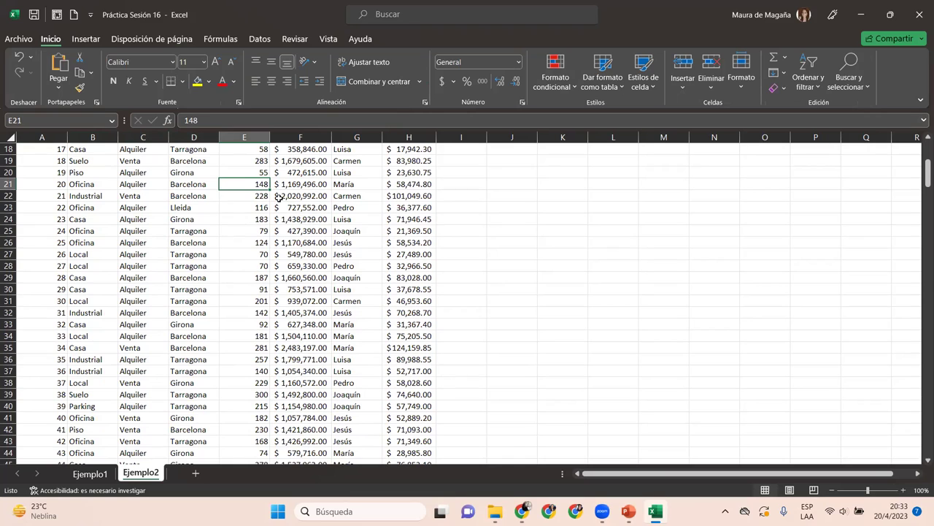
{"action": "left_click", "coordinate": [256, 197]}
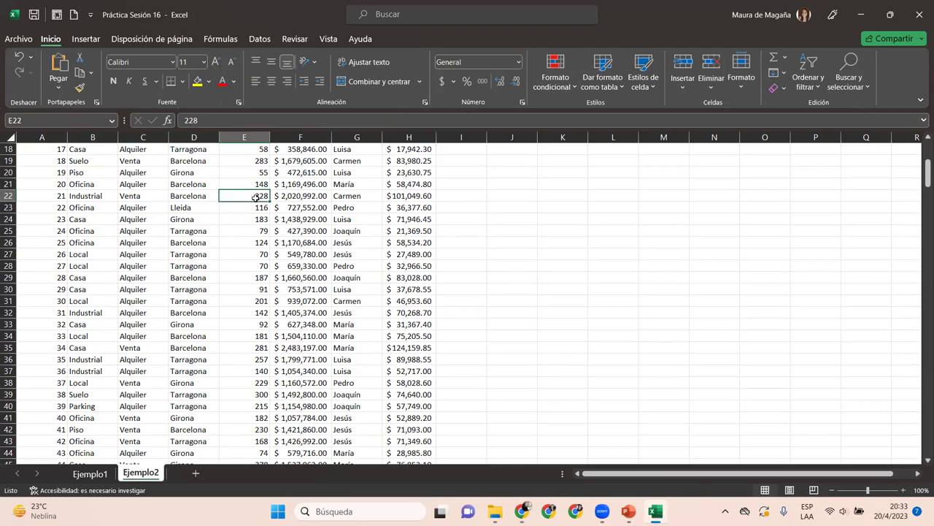
{"action": "left_click_drag", "start_coordinate": [257, 197], "coordinate": [252, 289]}
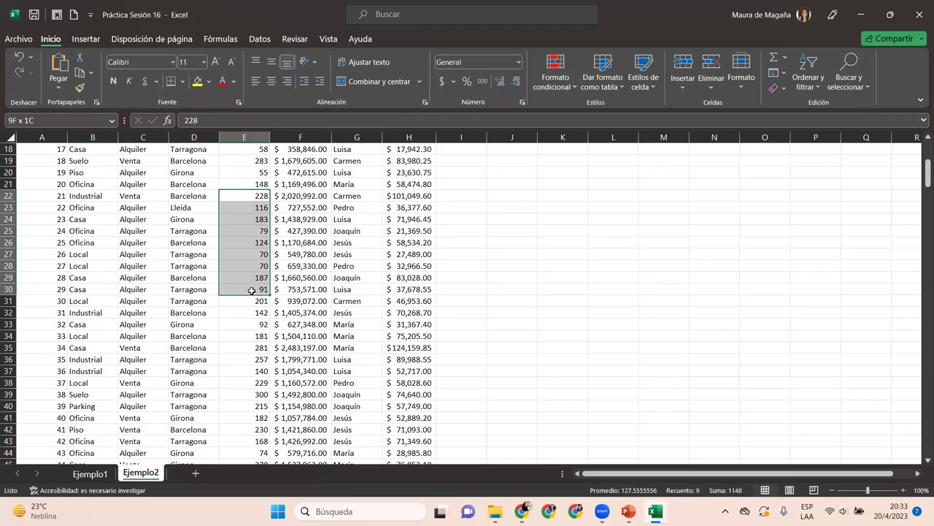
{"action": "left_click", "coordinate": [251, 257]}
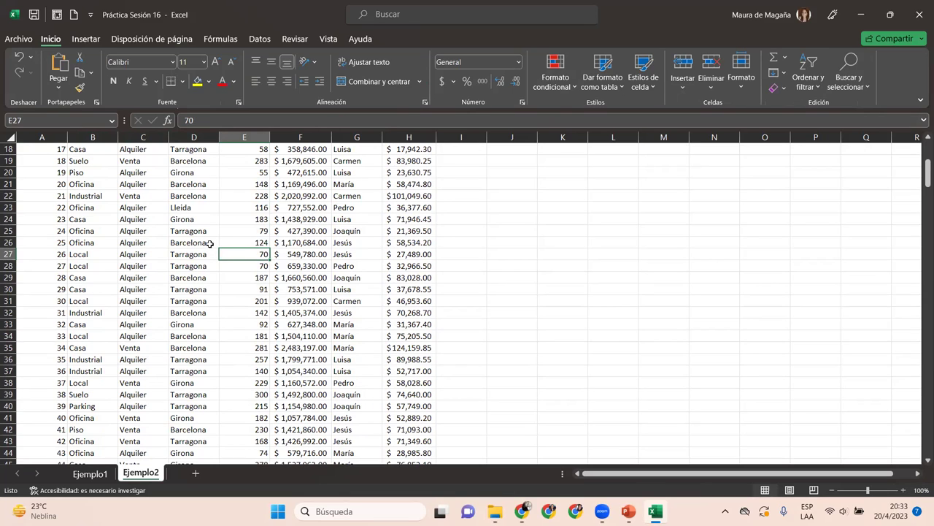
{"action": "left_click_drag", "start_coordinate": [922, 172], "coordinate": [922, 149]}
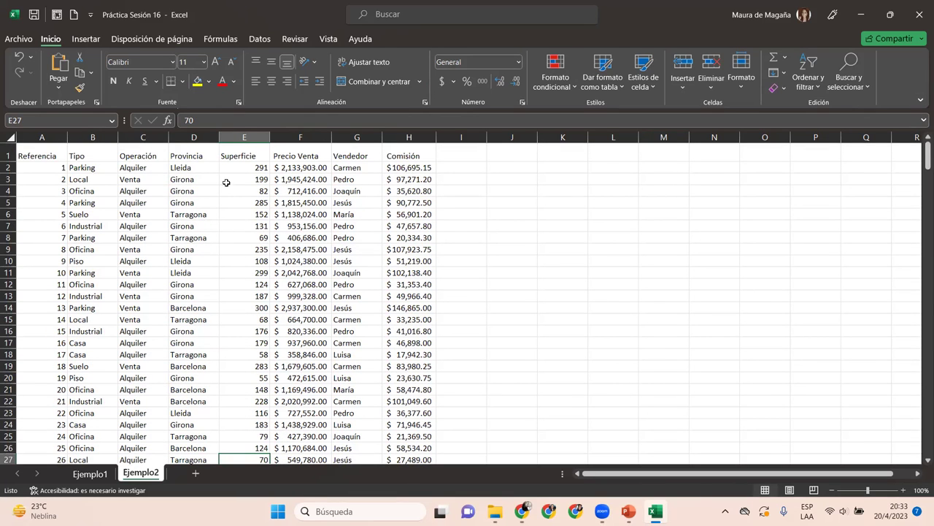
{"action": "left_click", "coordinate": [241, 154]}
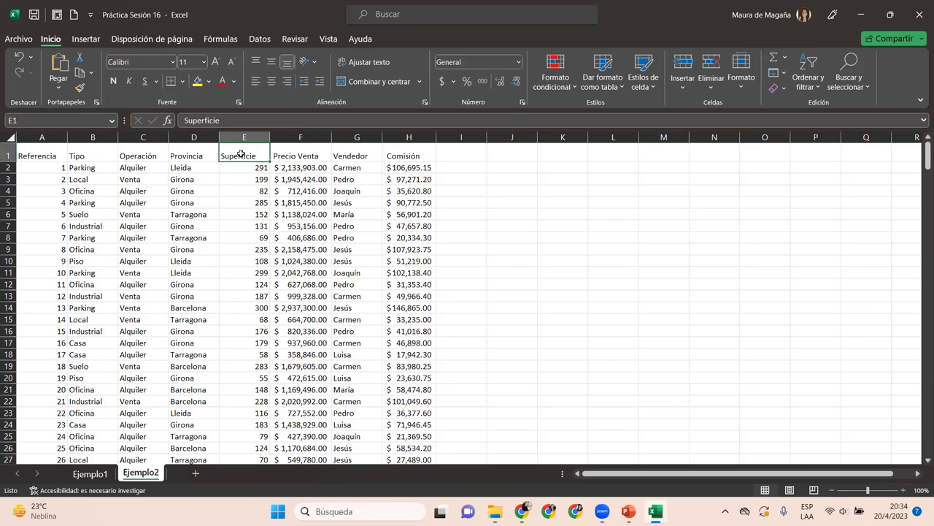
Select the whole data range A1:H301, starting from the Referencia header.
{"action": "left_click", "coordinate": [49, 139]}
{"action": "left_click", "coordinate": [50, 145]}
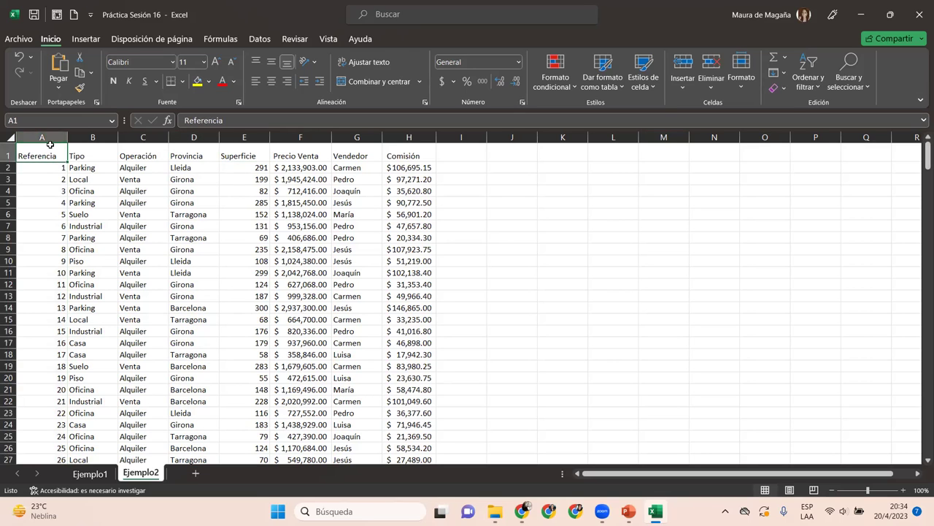
{"action": "key", "text": "ctrl+shift+Down"}
{"action": "key", "text": "ctrl+shift+Right"}
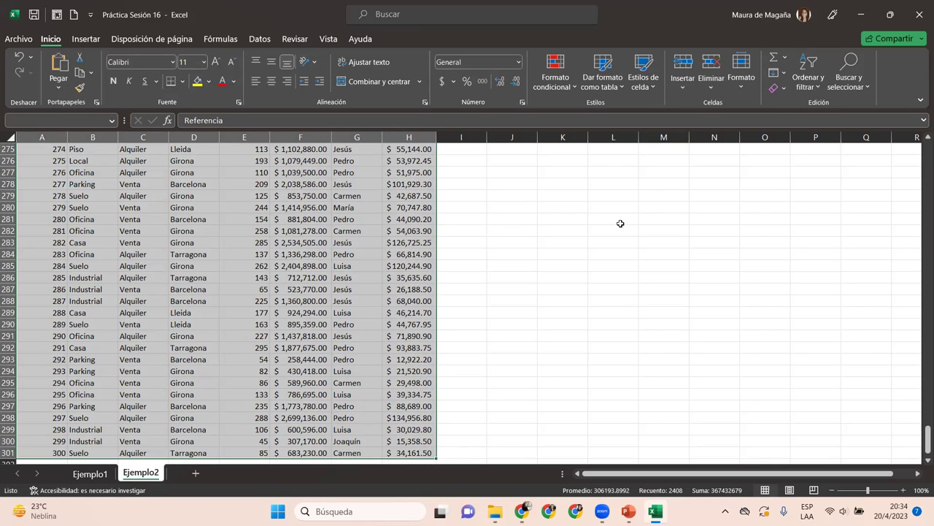
{"action": "left_click_drag", "start_coordinate": [927, 438], "coordinate": [925, 149]}
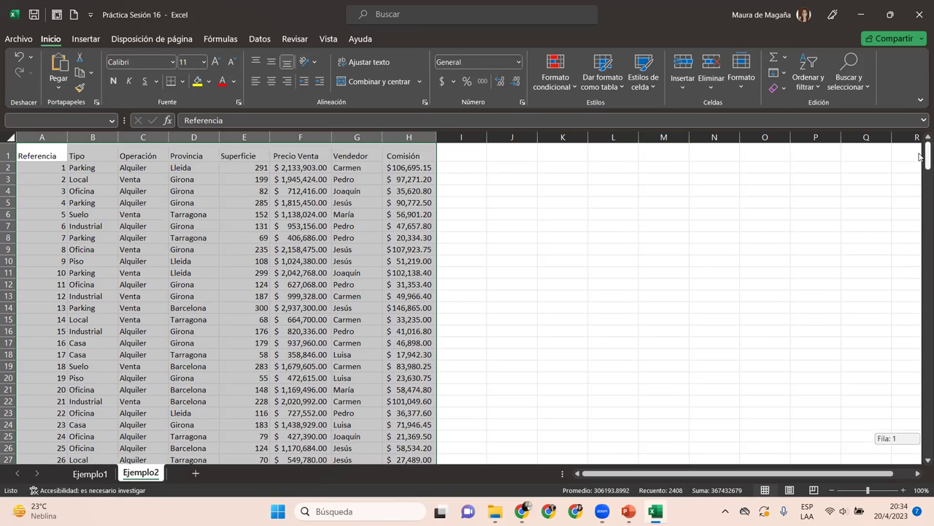
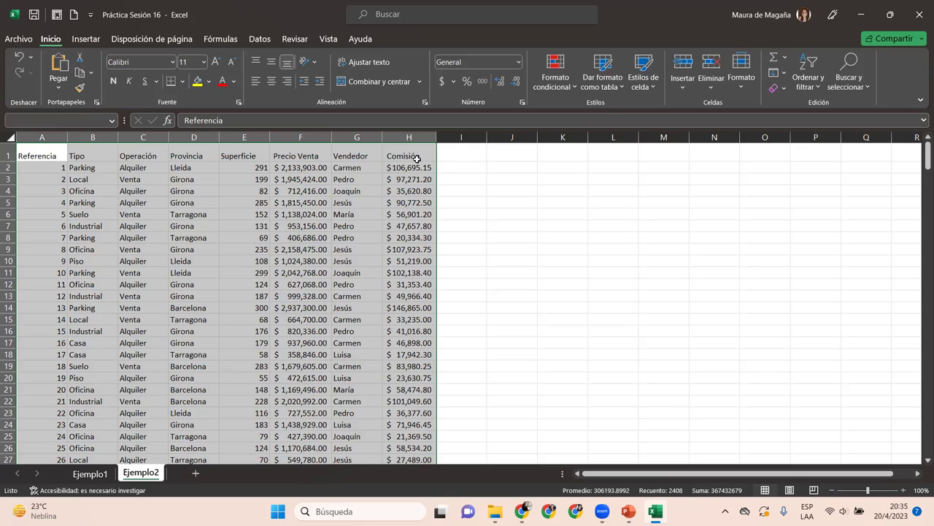
Format A1:H301 with the green medium table style, reaching Crear tabla for $A$1:$H$301 with headers.
{"action": "left_click", "coordinate": [600, 84]}
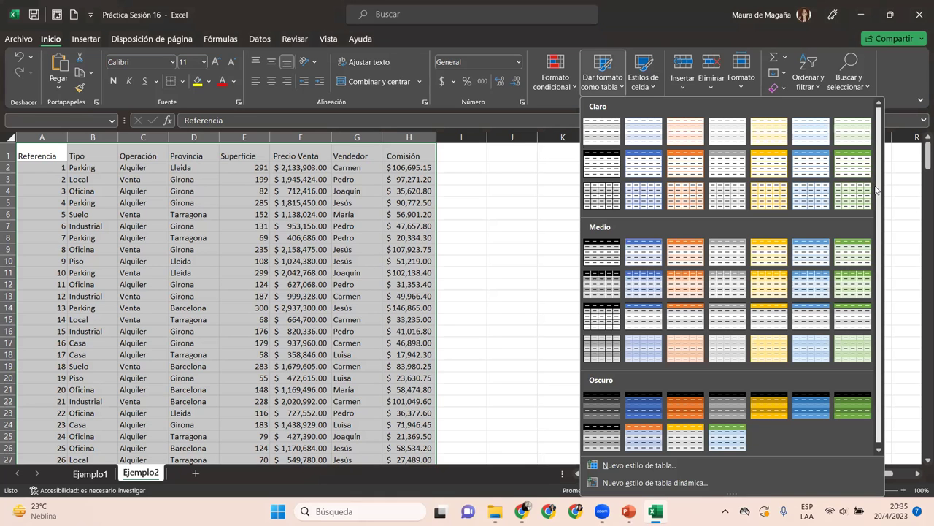
{"action": "scroll", "coordinate": [872, 241], "scroll_direction": "down", "scroll_amount": 1}
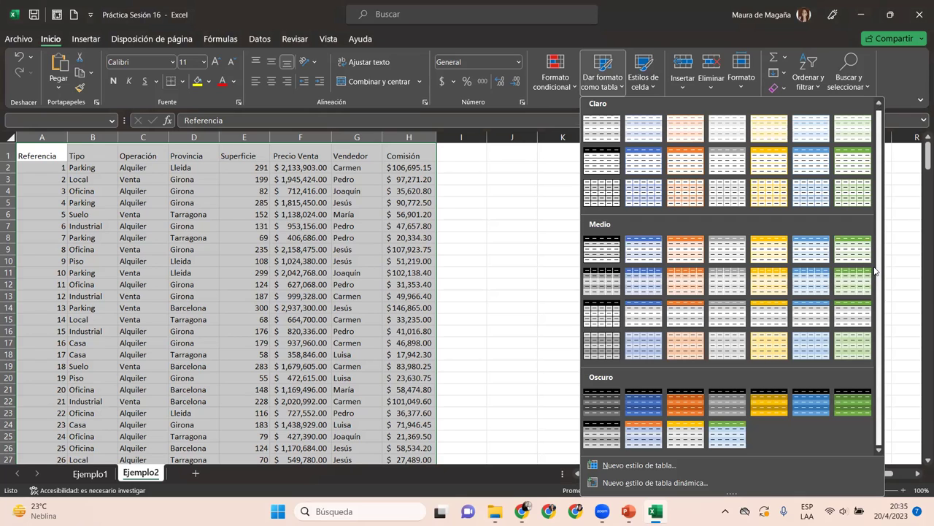
{"action": "scroll", "coordinate": [876, 266], "scroll_direction": "up", "scroll_amount": 1}
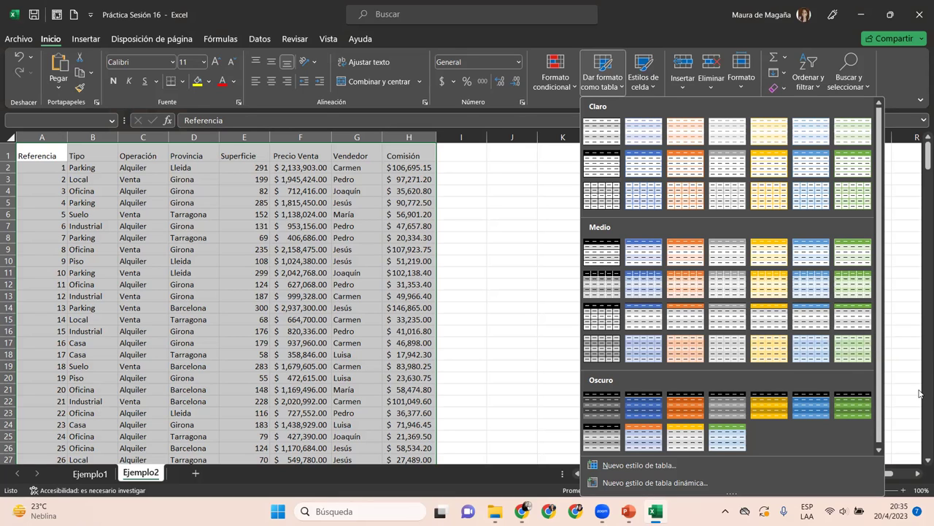
{"action": "left_click", "coordinate": [852, 323]}
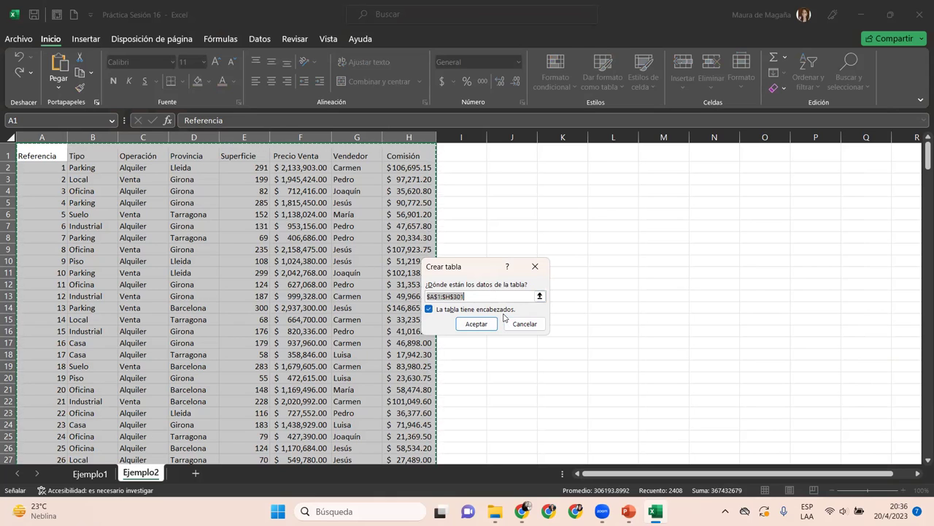
Create Tabla2 from the data, with filter buttons and banded rows turned off.
{"action": "left_click", "coordinate": [478, 325]}
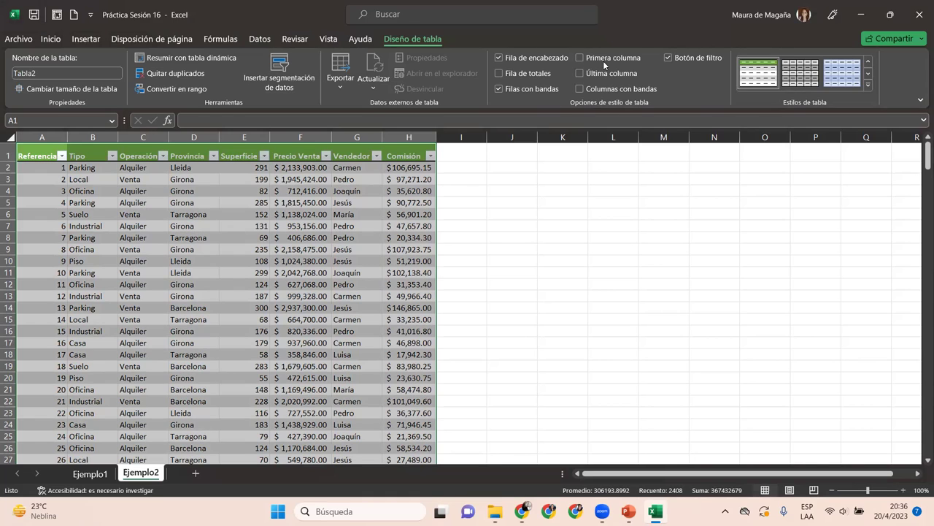
{"action": "left_click", "coordinate": [669, 57]}
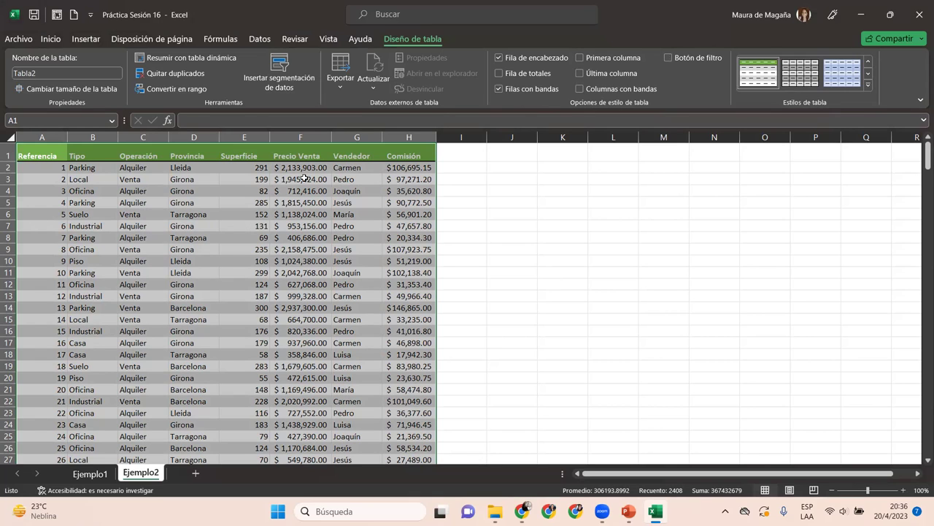
{"action": "left_click", "coordinate": [499, 88]}
{"action": "left_click", "coordinate": [150, 224]}
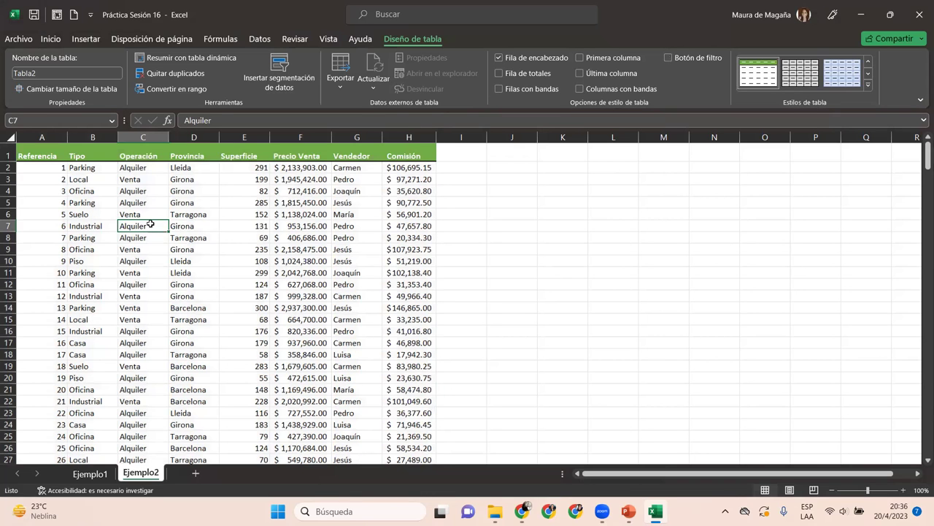
{"action": "mouse_move", "coordinate": [922, 155]}
{"action": "left_mouse_down"}
{"action": "mouse_move", "coordinate": [920, 473]}
{"action": "mouse_move", "coordinate": [920, 370]}
{"action": "mouse_move", "coordinate": [920, 448]}
{"action": "left_mouse_up"}
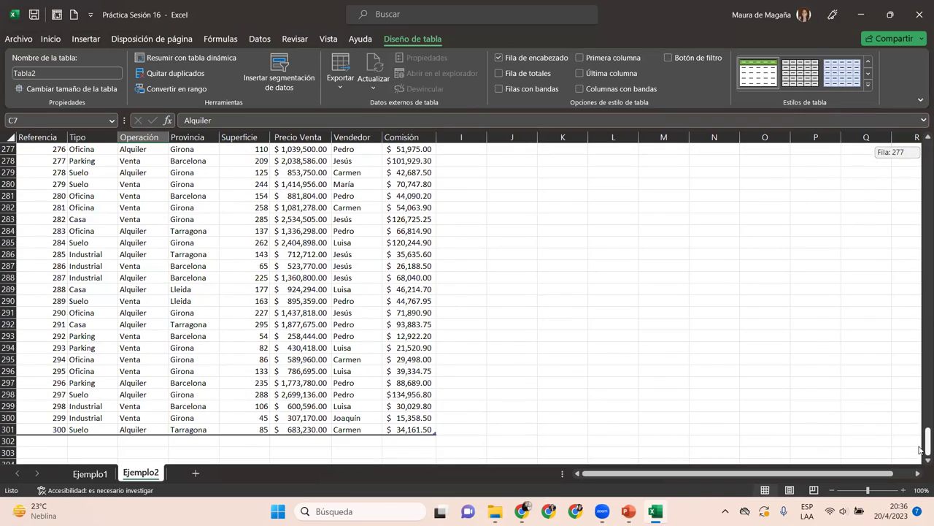
{"action": "left_click", "coordinate": [134, 282]}
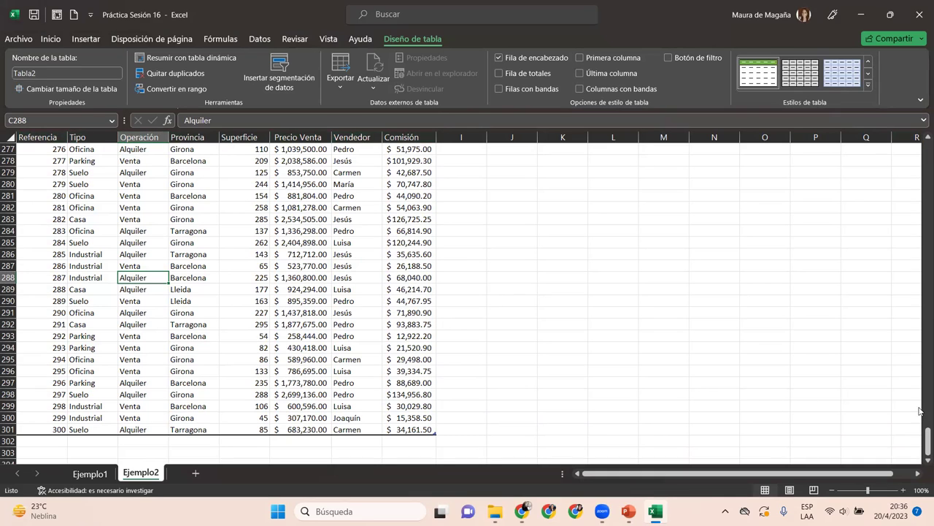
{"action": "left_click_drag", "start_coordinate": [920, 444], "coordinate": [919, 138]}
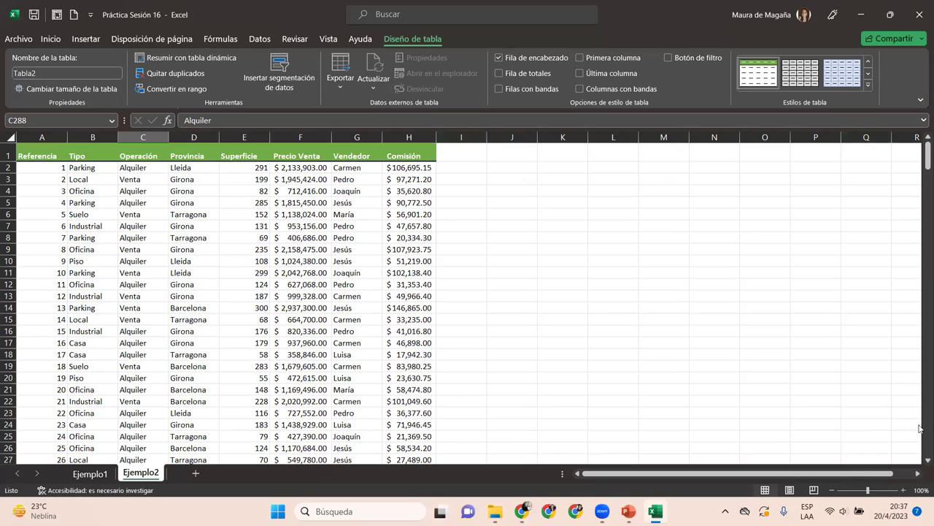
{"action": "scroll", "coordinate": [503, 356], "scroll_direction": "down", "scroll_amount": 4}
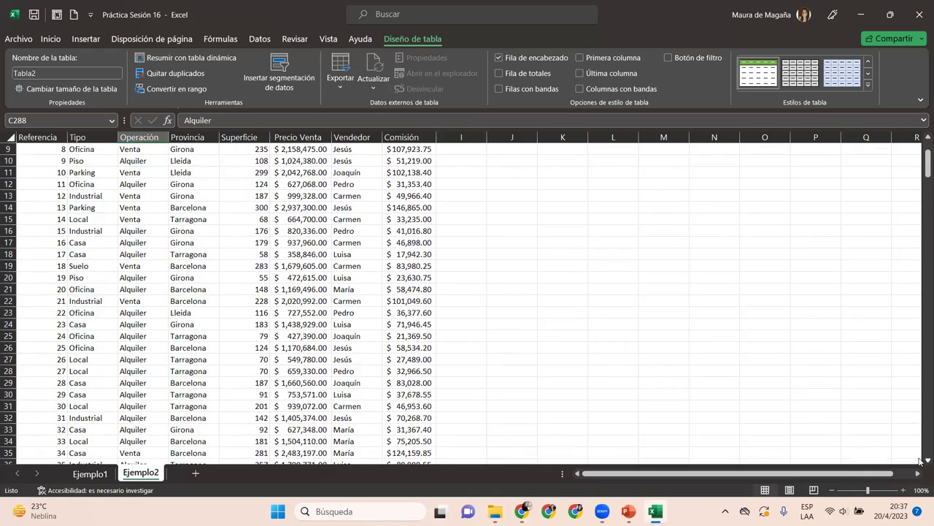
{"action": "left_click", "coordinate": [428, 365]}
{"action": "scroll", "coordinate": [431, 365], "scroll_direction": "down", "scroll_amount": 4}
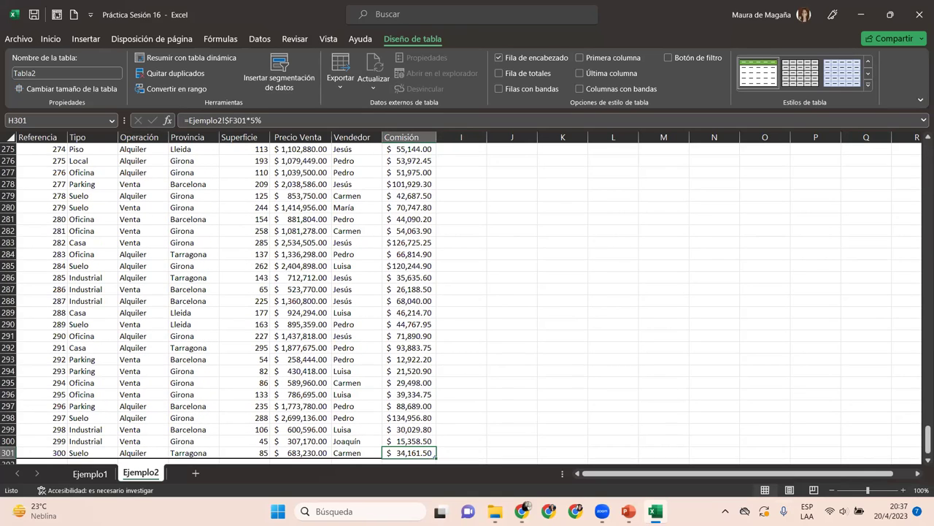
{"action": "left_click", "coordinate": [923, 460]}
{"action": "scroll", "coordinate": [920, 459], "scroll_direction": "down", "scroll_amount": 4}
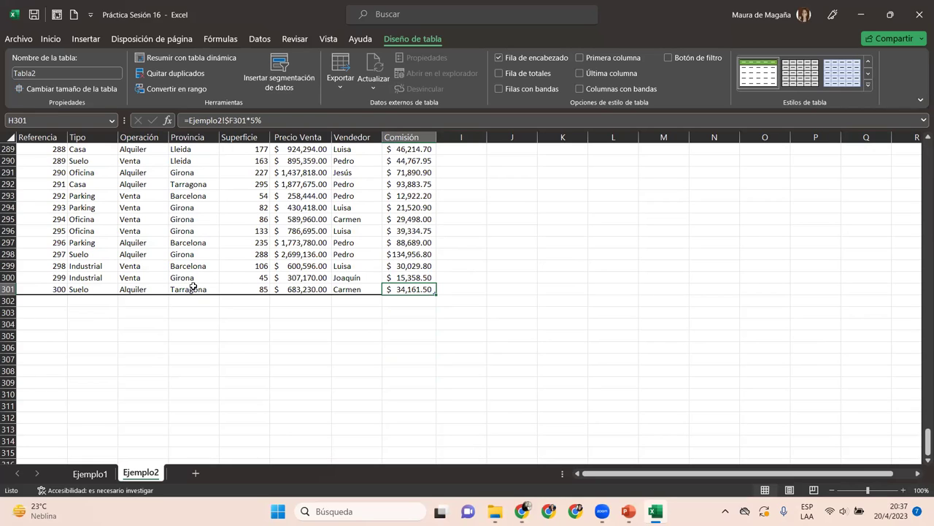
{"action": "left_click", "coordinate": [192, 284]}
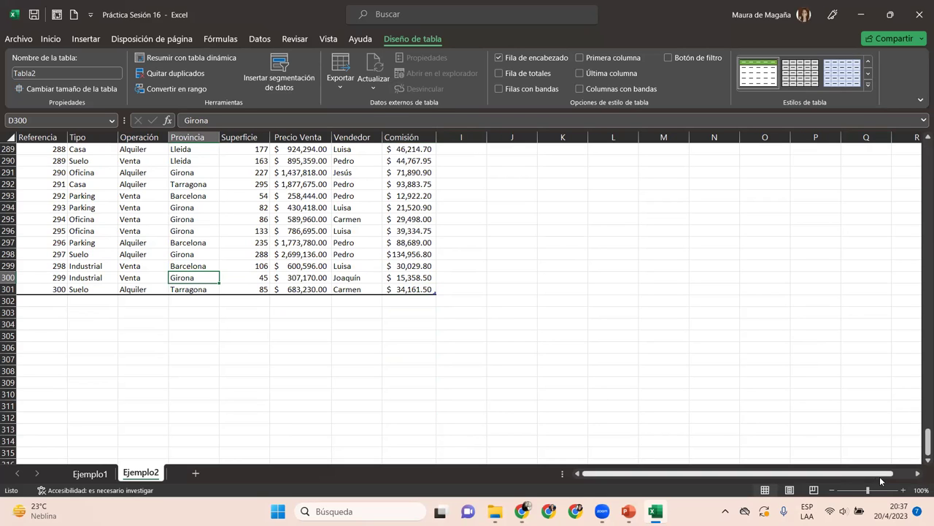
{"action": "left_click", "coordinate": [904, 491]}
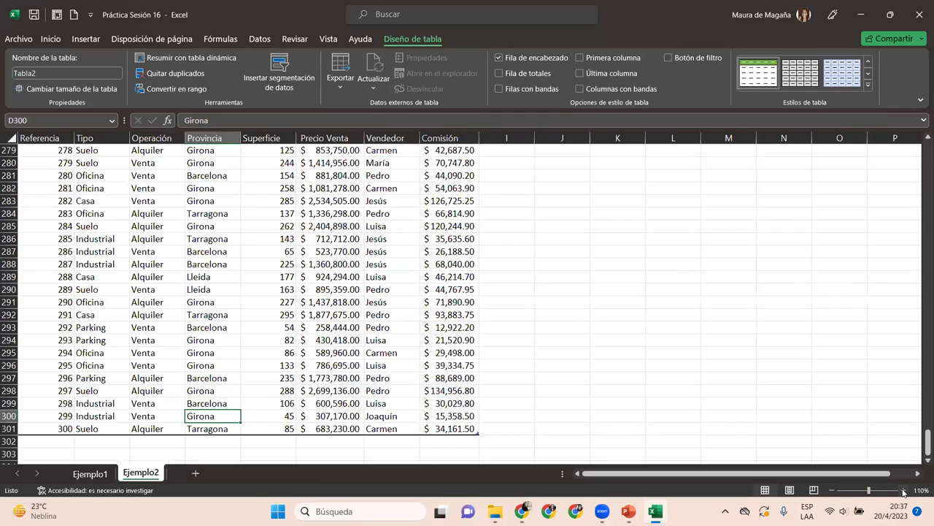
{"action": "left_click", "coordinate": [921, 463]}
{"action": "left_click", "coordinate": [920, 462]}
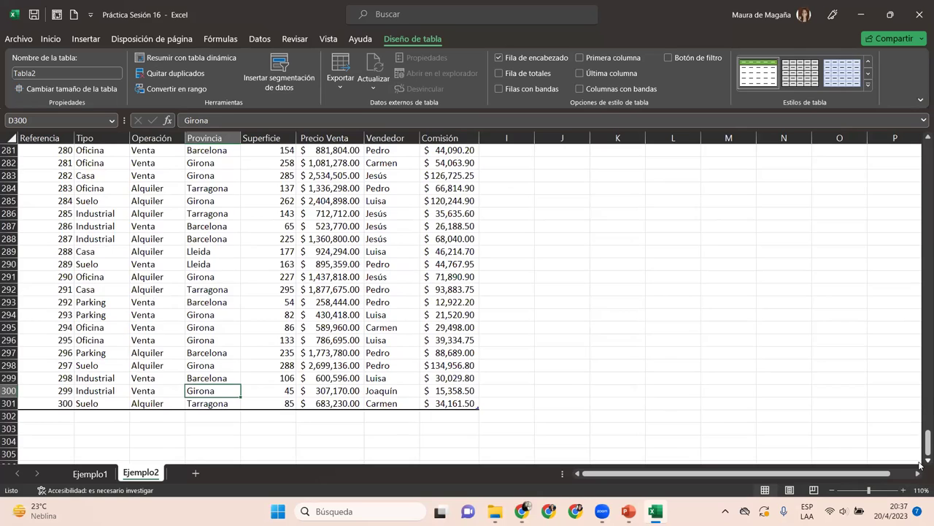
{"action": "scroll", "coordinate": [920, 463], "scroll_direction": "down", "scroll_amount": 2}
{"action": "scroll", "coordinate": [920, 463], "scroll_direction": "down", "scroll_amount": 2}
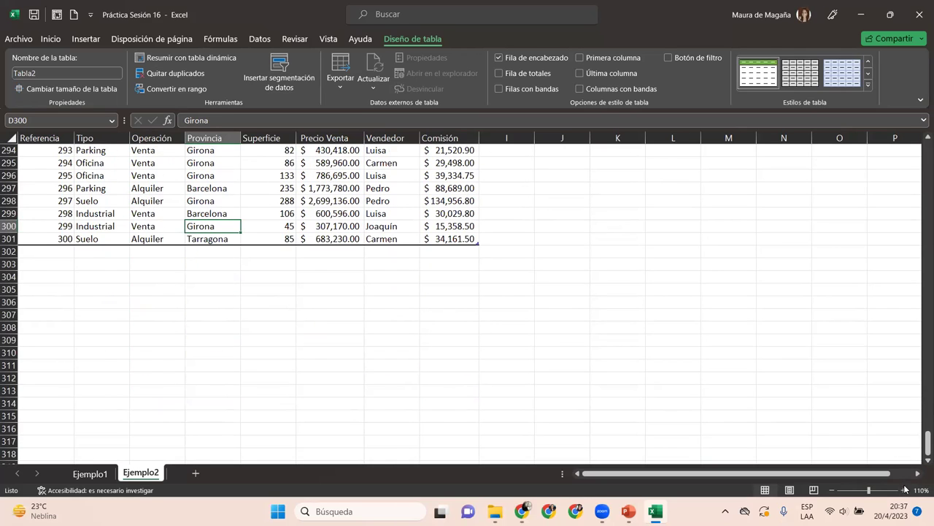
{"action": "left_click", "coordinate": [903, 490]}
{"action": "left_click", "coordinate": [903, 490]}
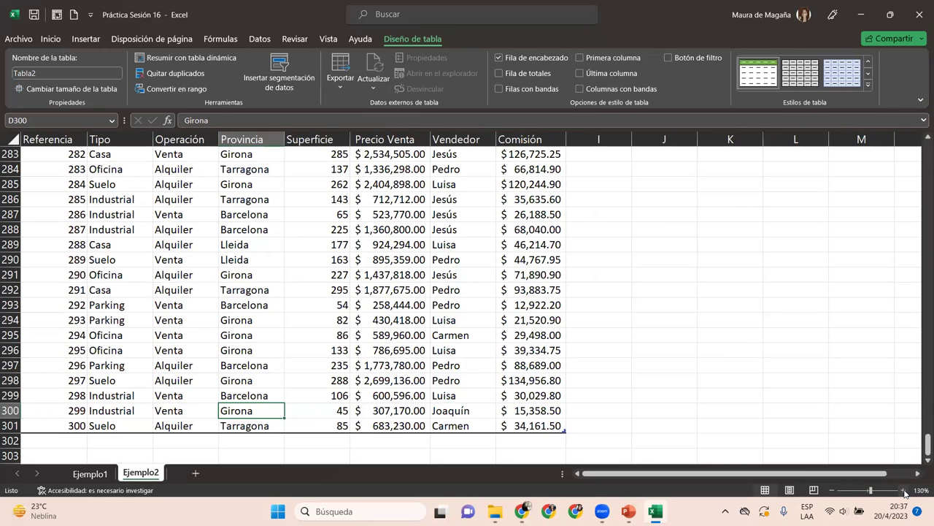
{"action": "left_click", "coordinate": [921, 462]}
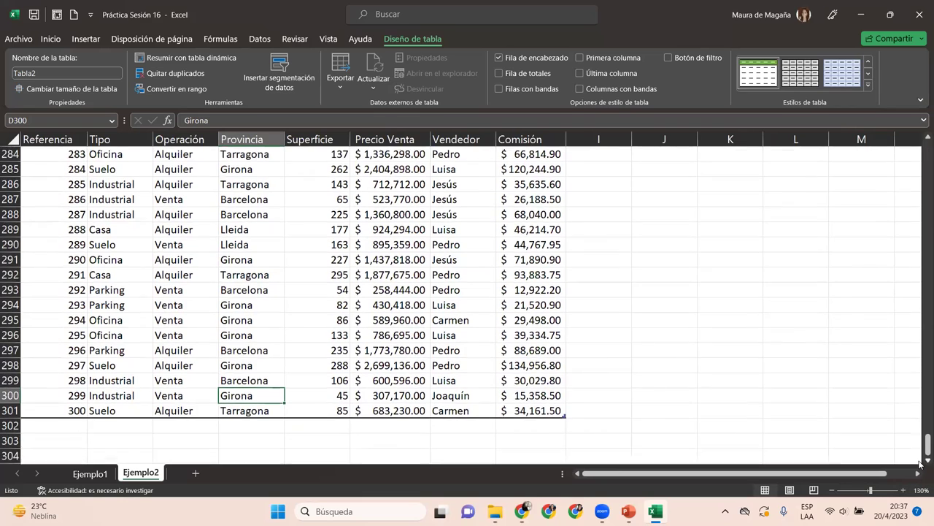
{"action": "left_click", "coordinate": [921, 463]}
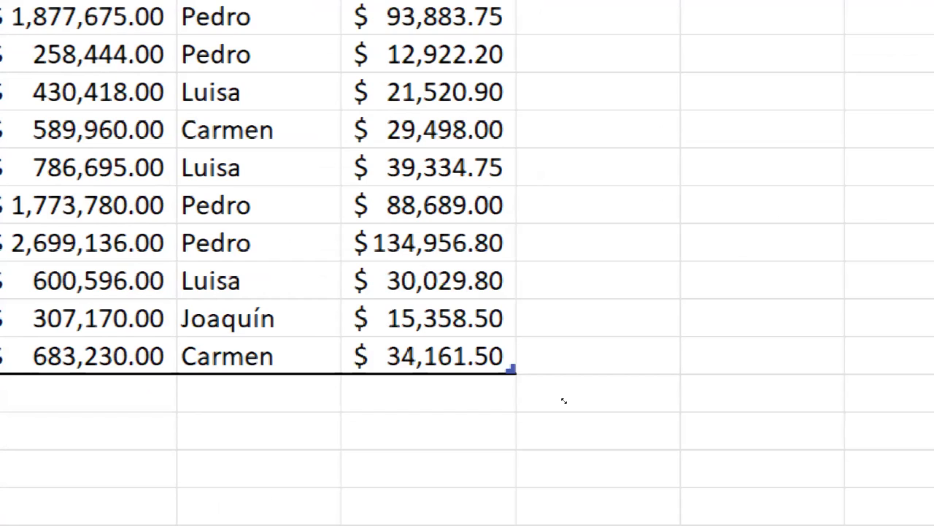
Resize Tabla2 three rows down to row 304 and move to the first new Comisión cell.
{"action": "left_click_drag", "start_coordinate": [563, 401], "coordinate": [563, 442]}
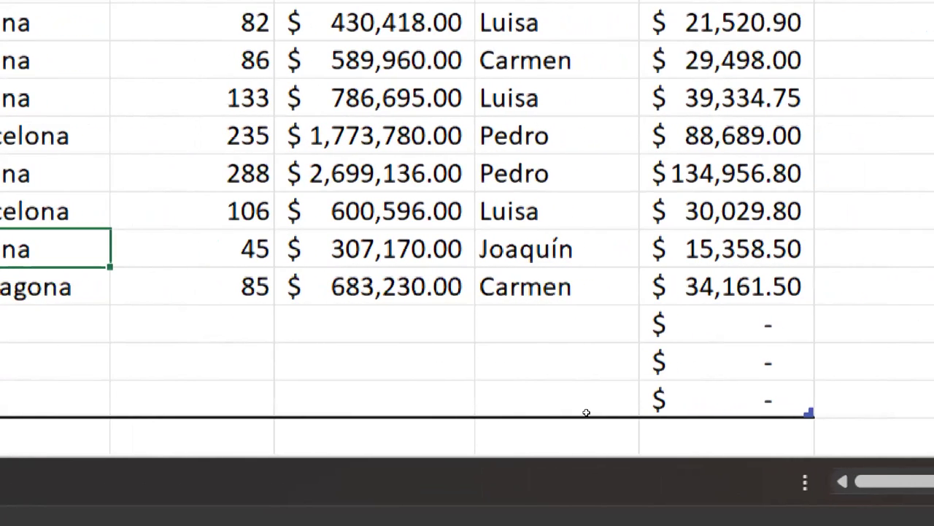
{"action": "key", "text": "Down"}
{"action": "key", "text": "Down"}
{"action": "key", "text": "Right"}
{"action": "key", "text": "Right"}
{"action": "key", "text": "Right"}
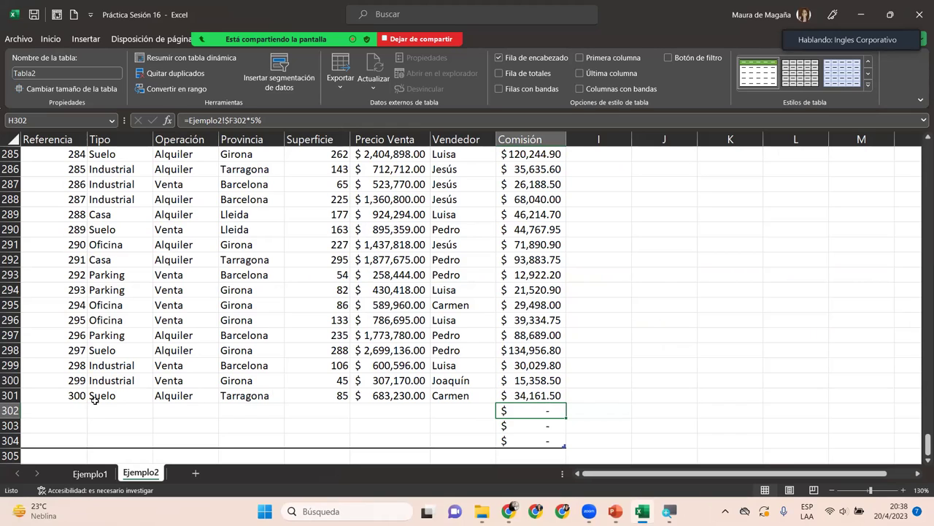
Start row 302 with reference 301, type Parking, operation Alquiler and province Girona.
{"action": "left_click", "coordinate": [69, 409]}
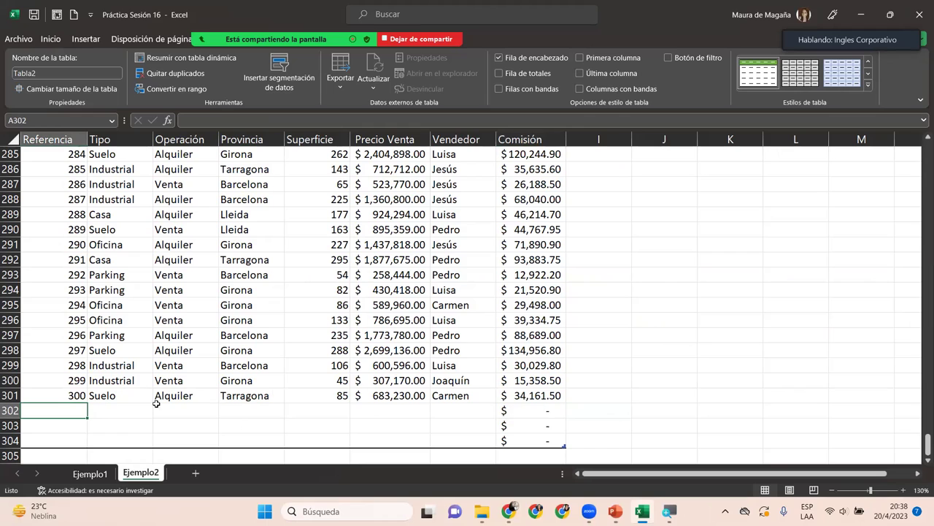
{"action": "type", "text": "301"}
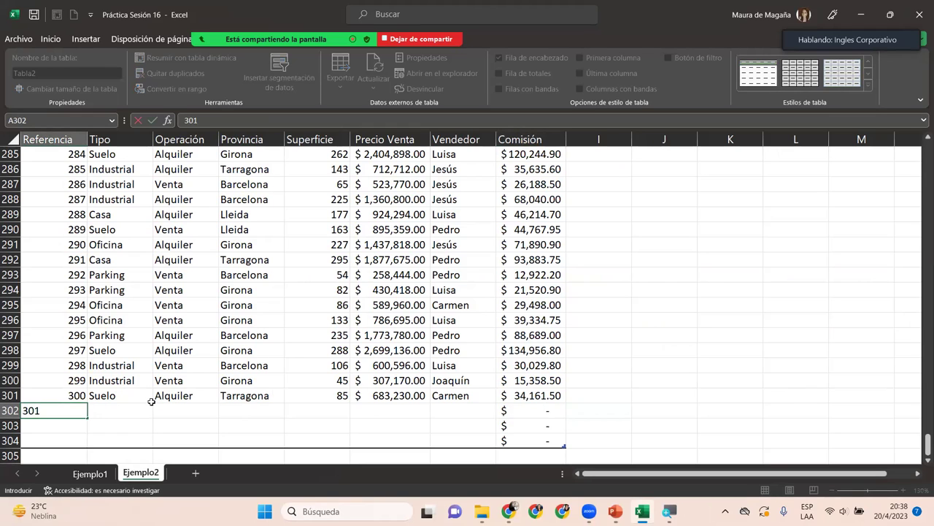
{"action": "key", "text": "Tab"}
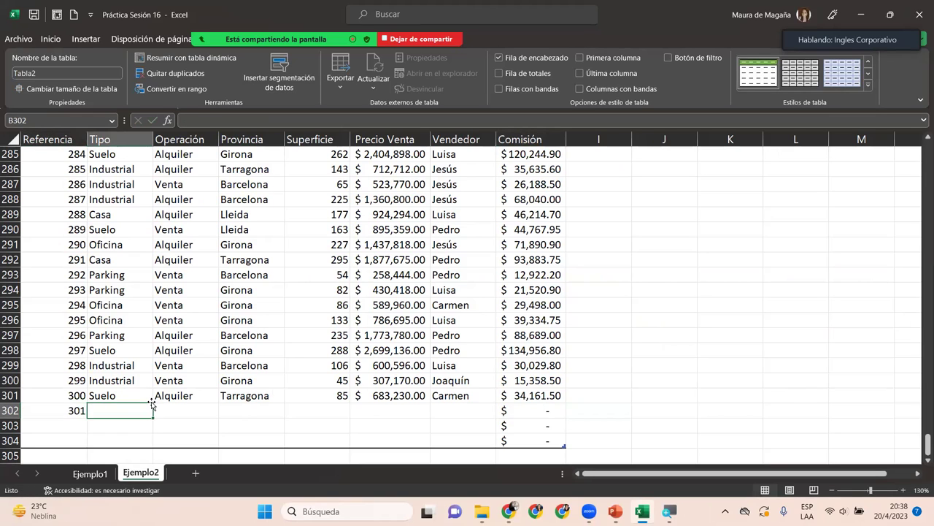
{"action": "type", "text": "Parking"}
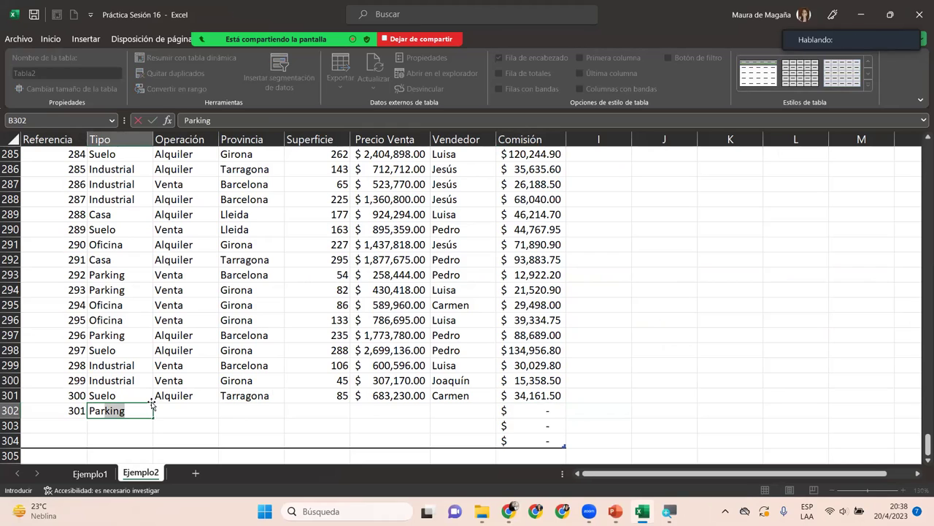
{"action": "key", "text": "Tab"}
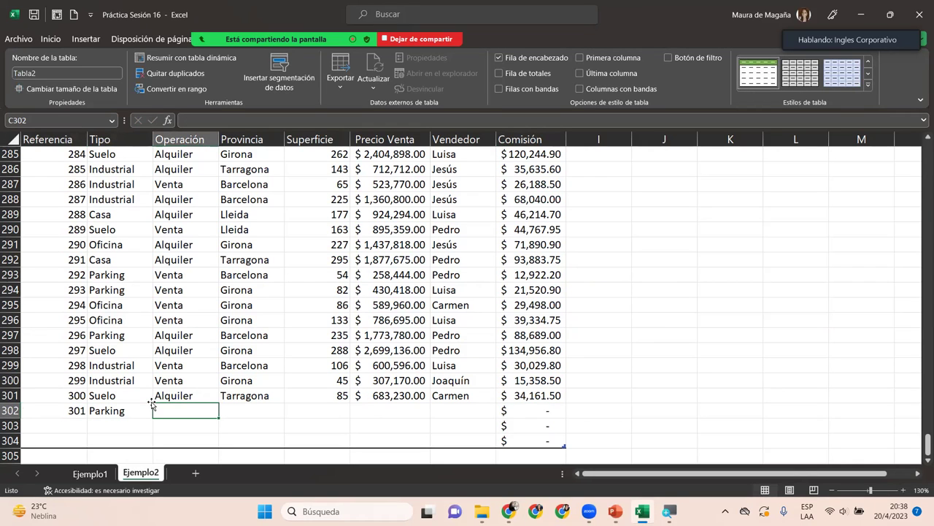
{"action": "type", "text": "a"}
{"action": "key", "text": "Tab"}
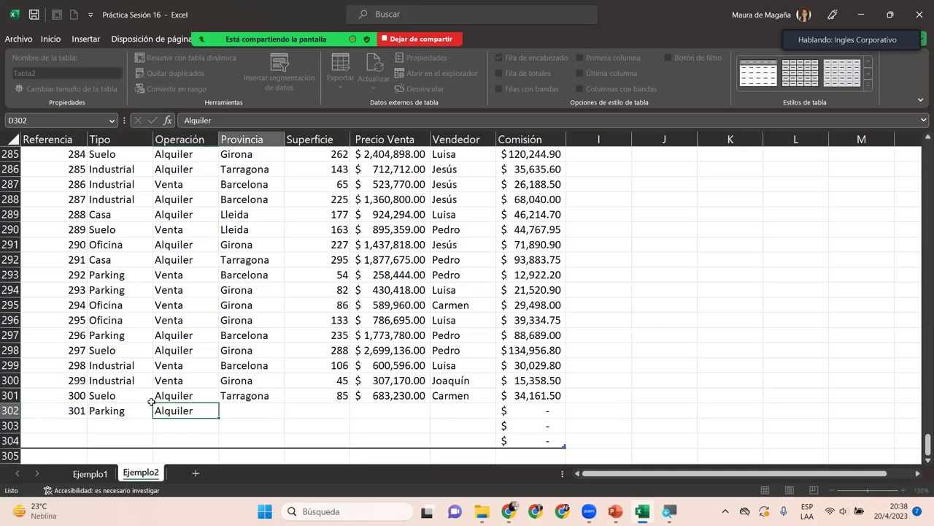
{"action": "type", "text": "gir"}
{"action": "key", "text": "Tab"}
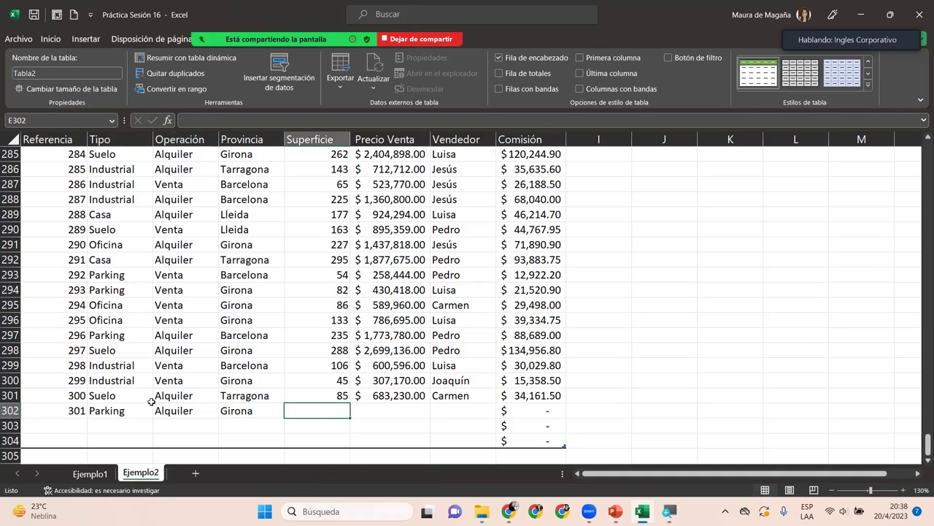
Enter Superficie 215, Precio Venta 45786 and Vendedor Luisa, then check the computed Comisión.
{"action": "type", "text": "215"}
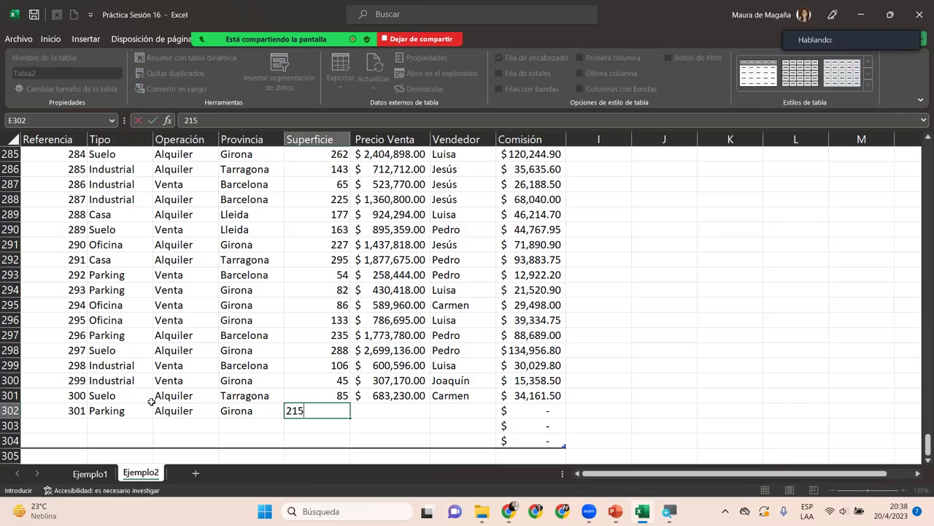
{"action": "key", "text": "Tab"}
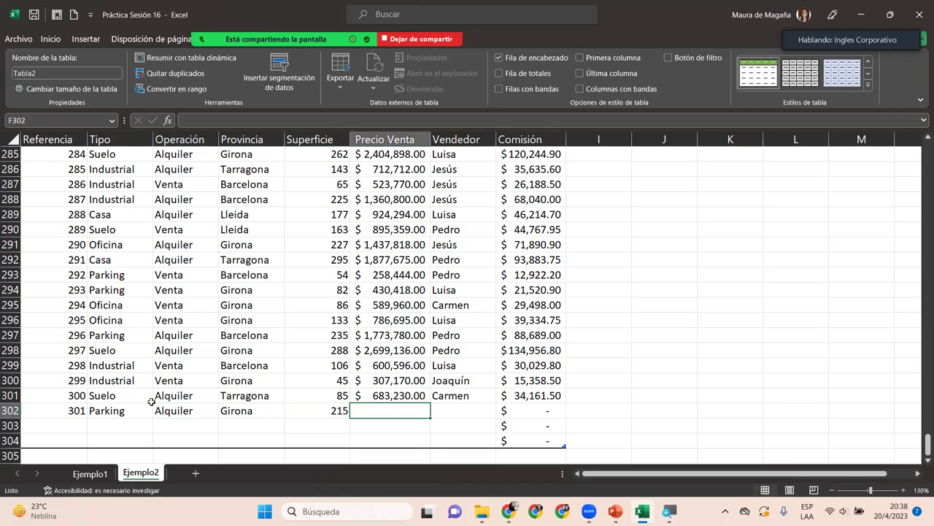
{"action": "type", "text": "45786"}
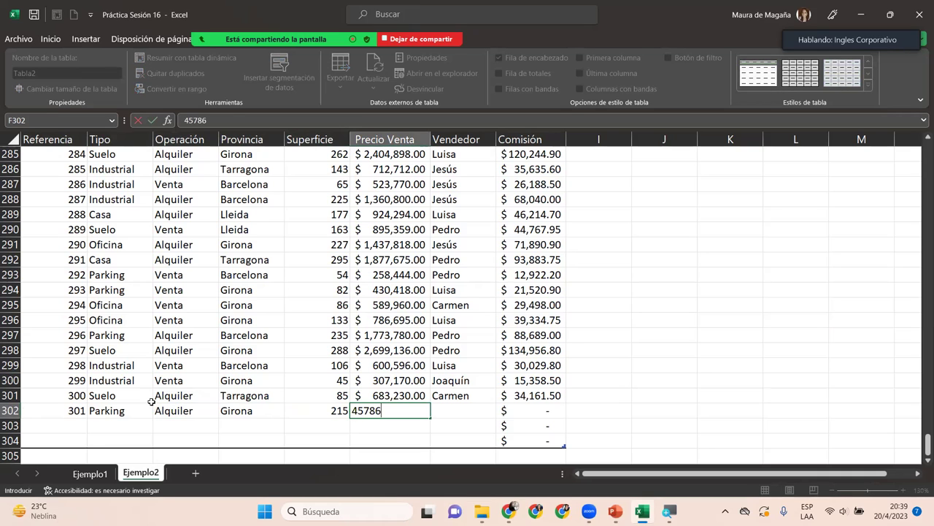
{"action": "key", "text": "Tab"}
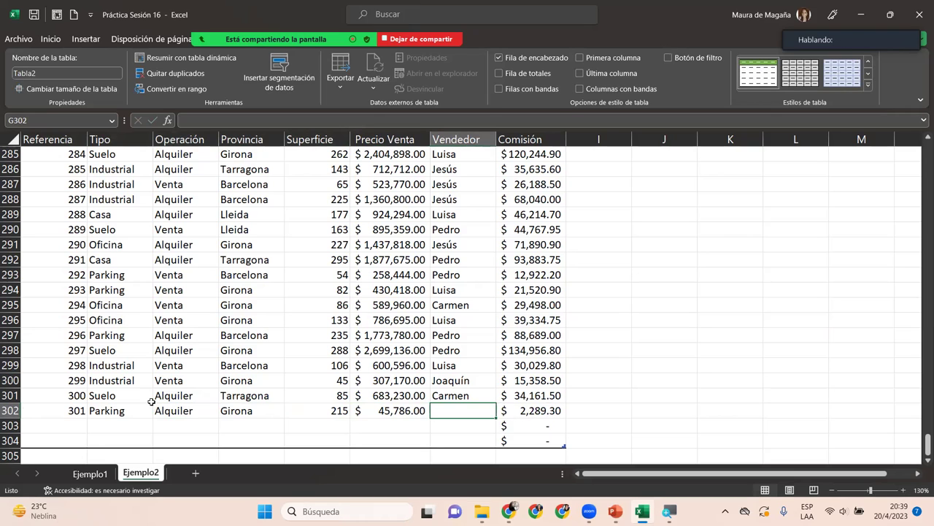
{"action": "type", "text": "Luisa"}
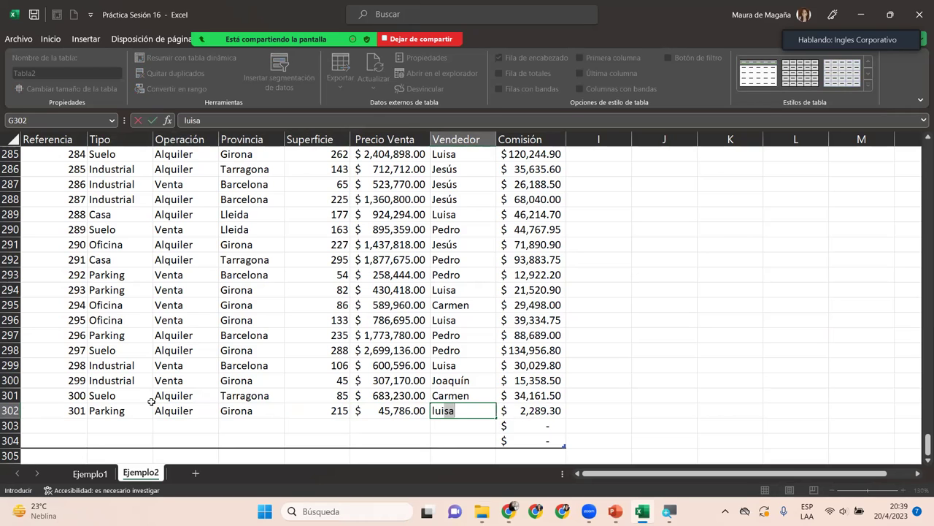
{"action": "key", "text": "Return"}
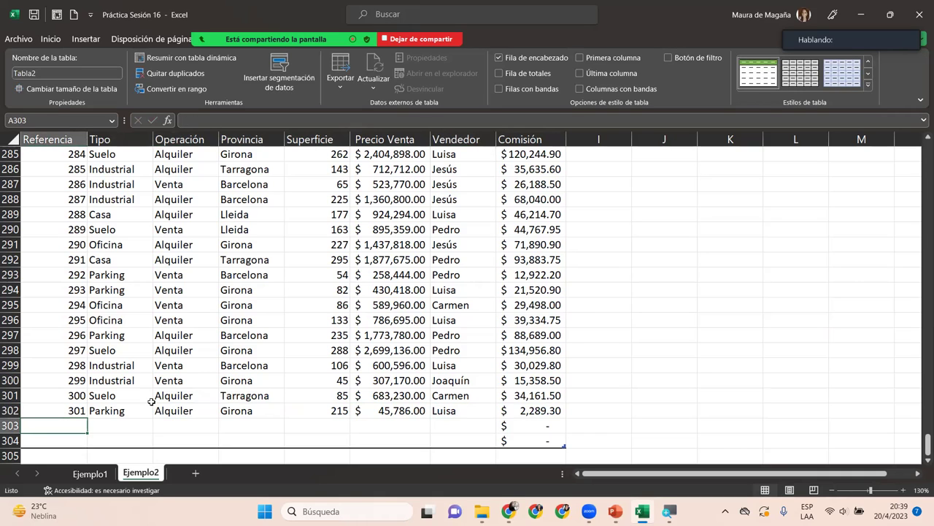
{"action": "left_click", "coordinate": [558, 408]}
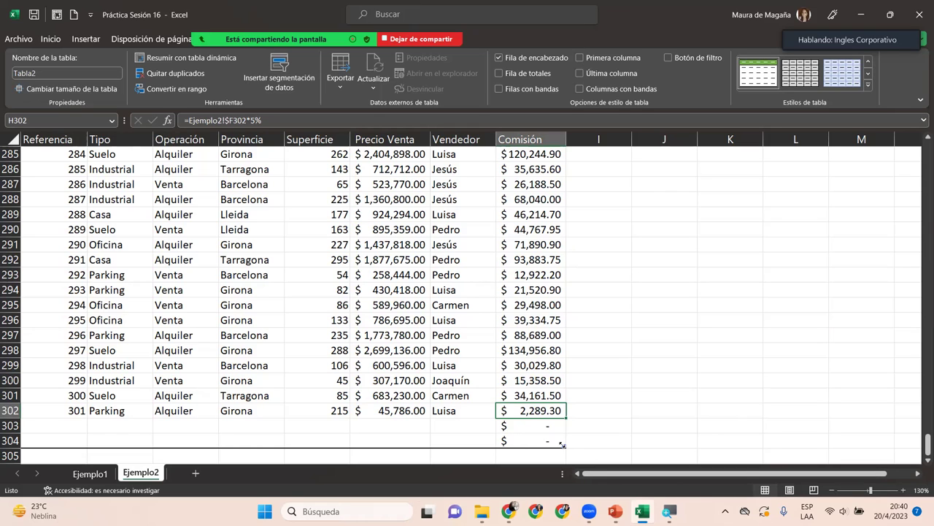
Shrink Tabla2 to end at row 302 and delete the leftover commission cells in H303:H304.
{"action": "mouse_move", "coordinate": [562, 445]}
{"action": "left_mouse_down"}
{"action": "mouse_move", "coordinate": [565, 419]}
{"action": "mouse_move", "coordinate": [555, 440]}
{"action": "left_mouse_up"}
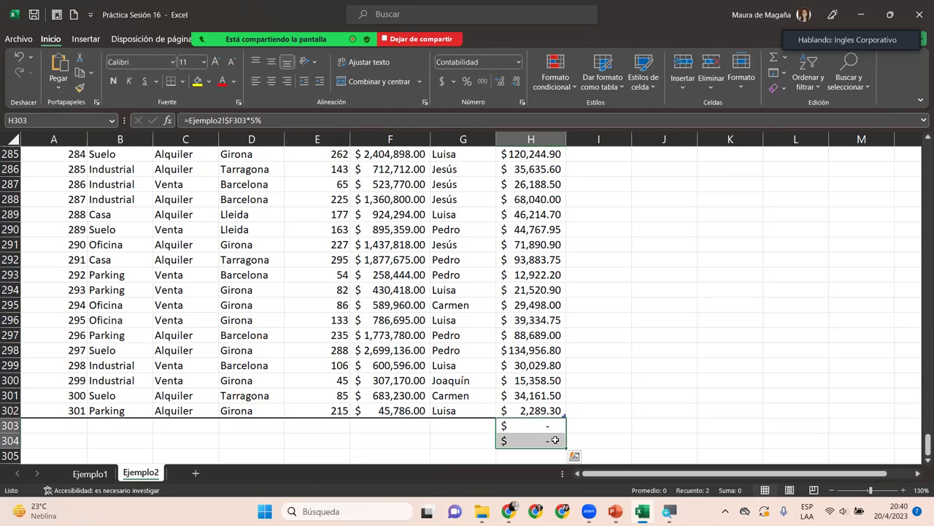
{"action": "key", "text": "Delete"}
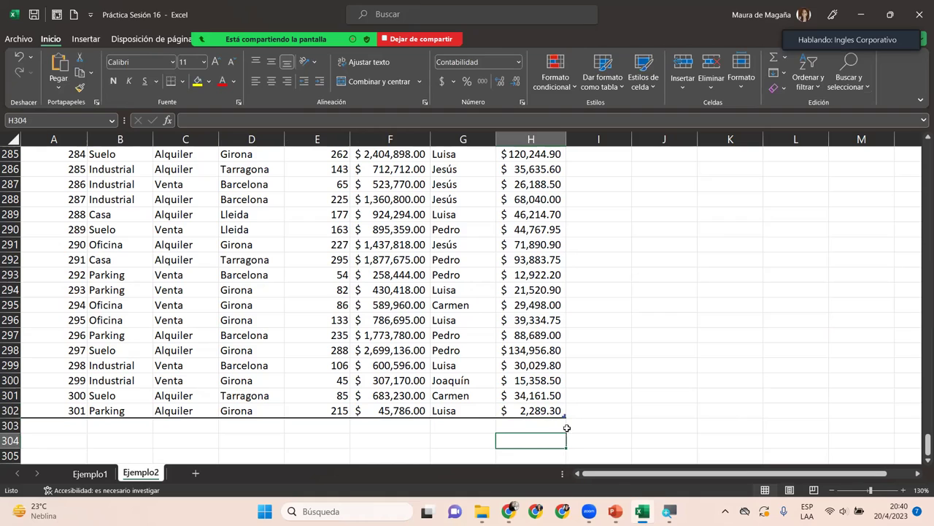
{"action": "left_click", "coordinate": [550, 425]}
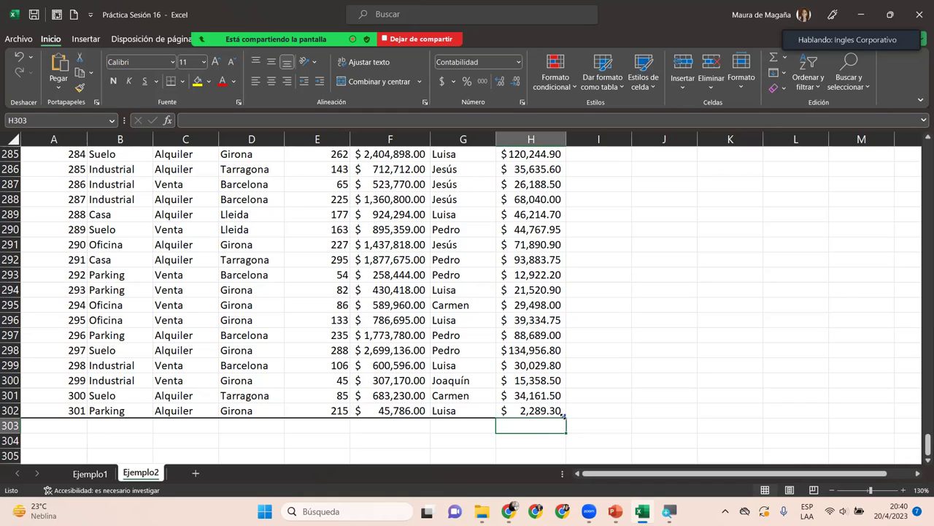
Extend Tabla2 into column I, creating the Columna1 header, and compare against Ejemplo1.
{"action": "left_click_drag", "start_coordinate": [563, 413], "coordinate": [621, 418]}
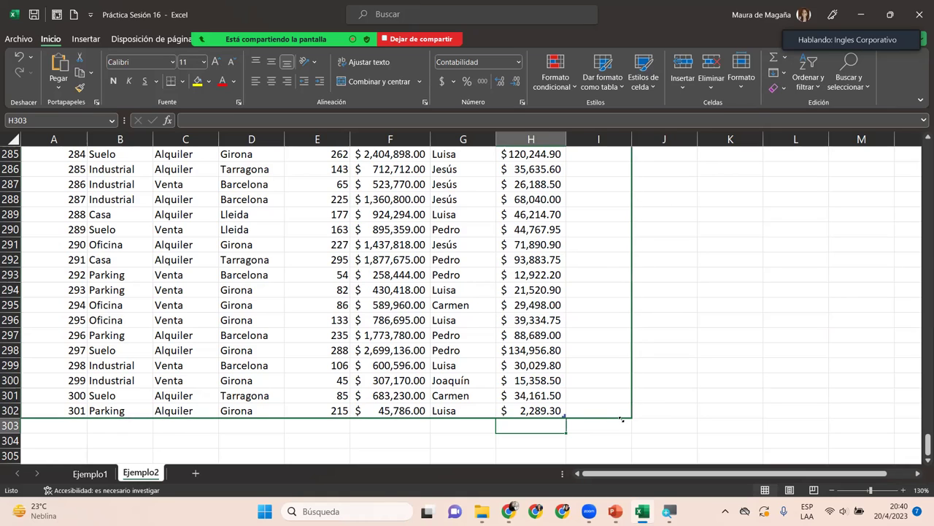
{"action": "left_click_drag", "start_coordinate": [621, 418], "coordinate": [621, 418]}
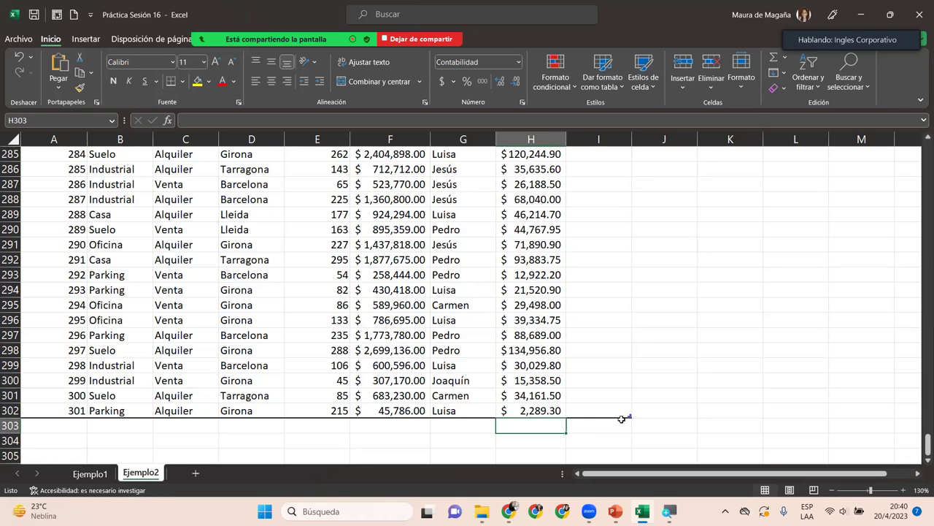
{"action": "left_click", "coordinate": [591, 381]}
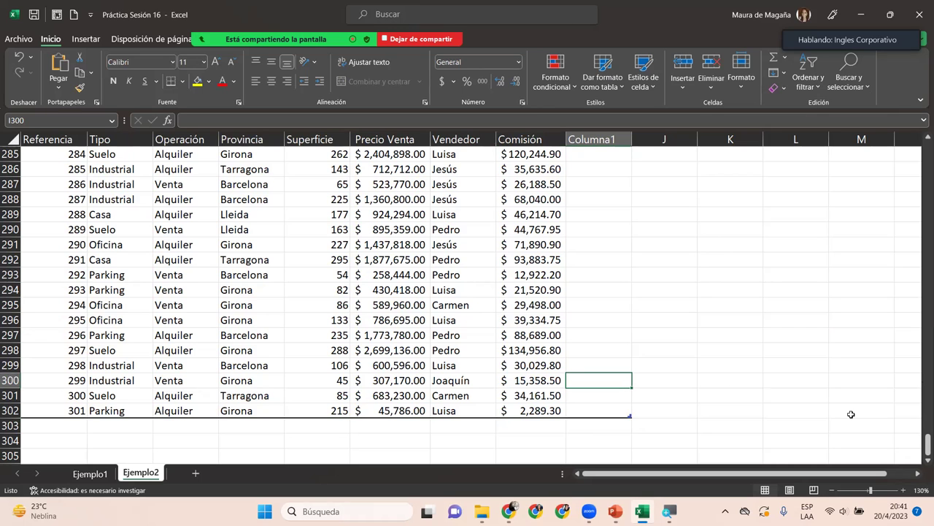
{"action": "key", "text": "ctrl+Up"}
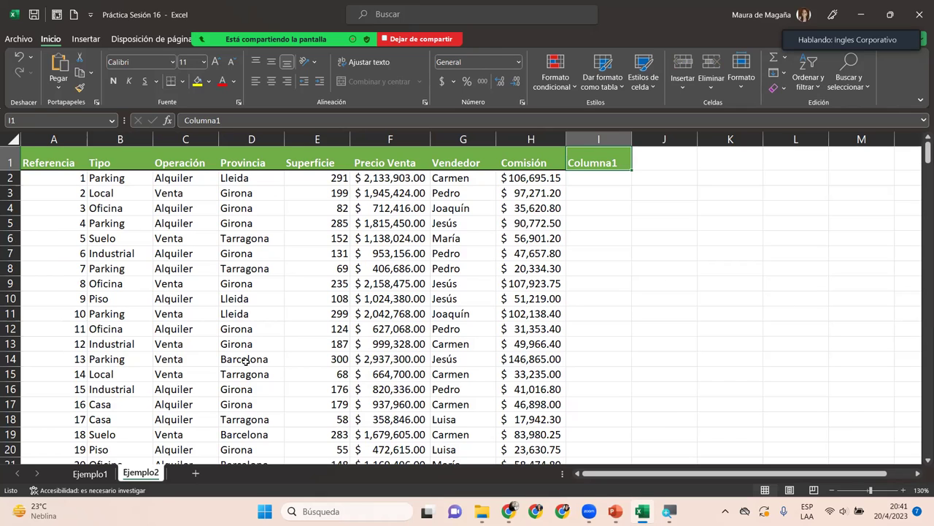
{"action": "left_click", "coordinate": [86, 475]}
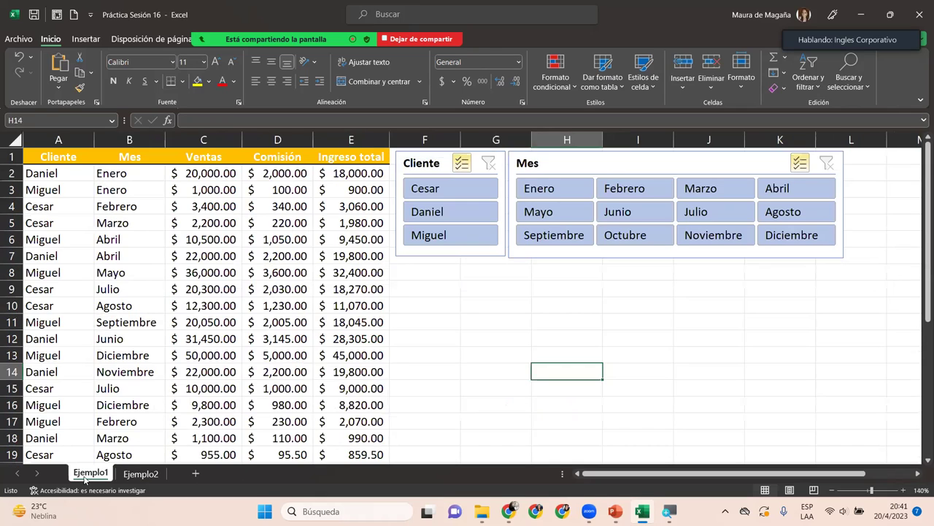
{"action": "left_click", "coordinate": [131, 475]}
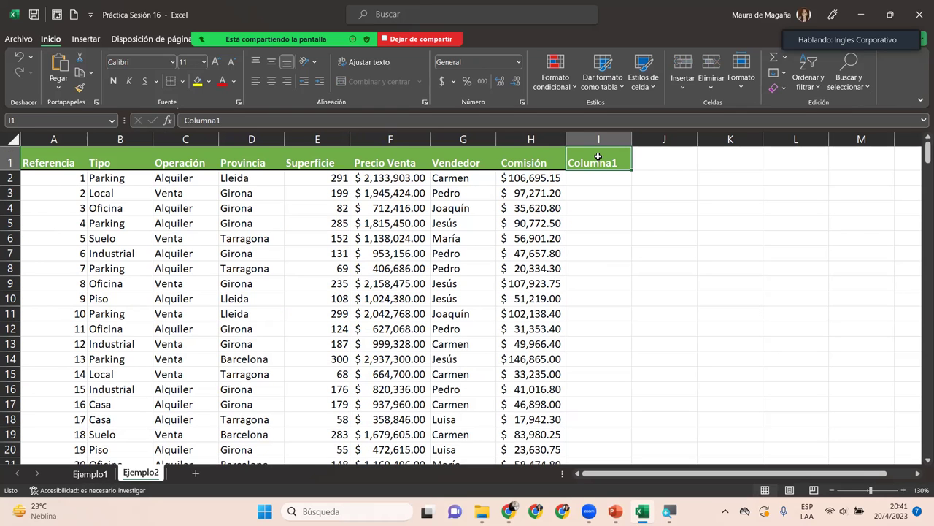
{"action": "type", "text": "Ingreso total"}
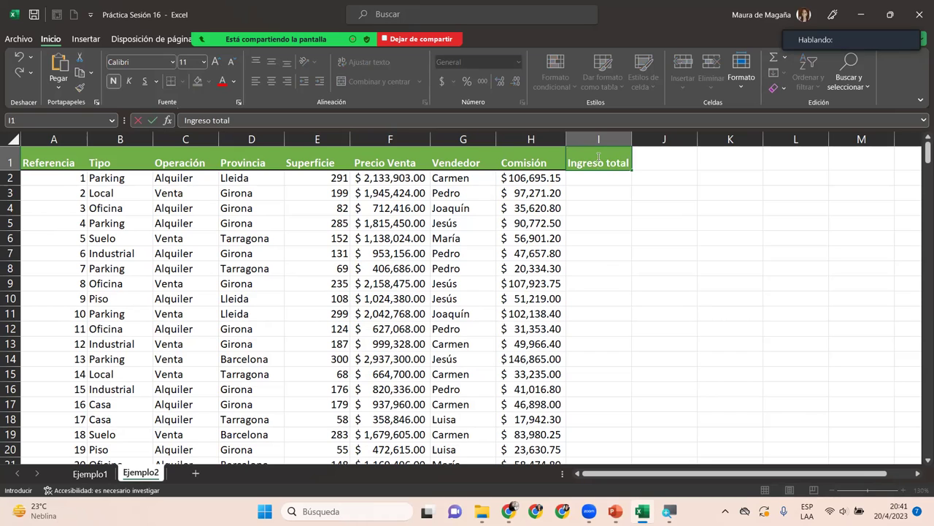
{"action": "key", "text": "Return"}
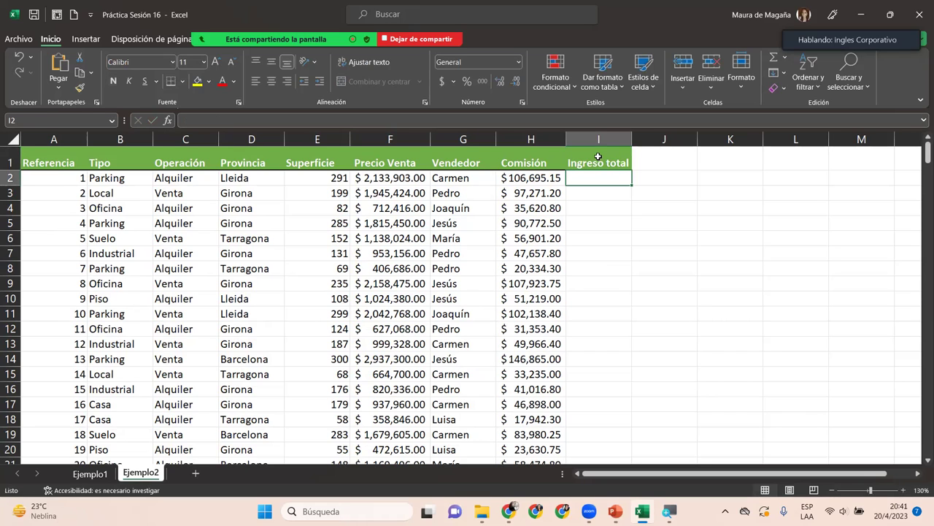
{"action": "type", "text": "="}
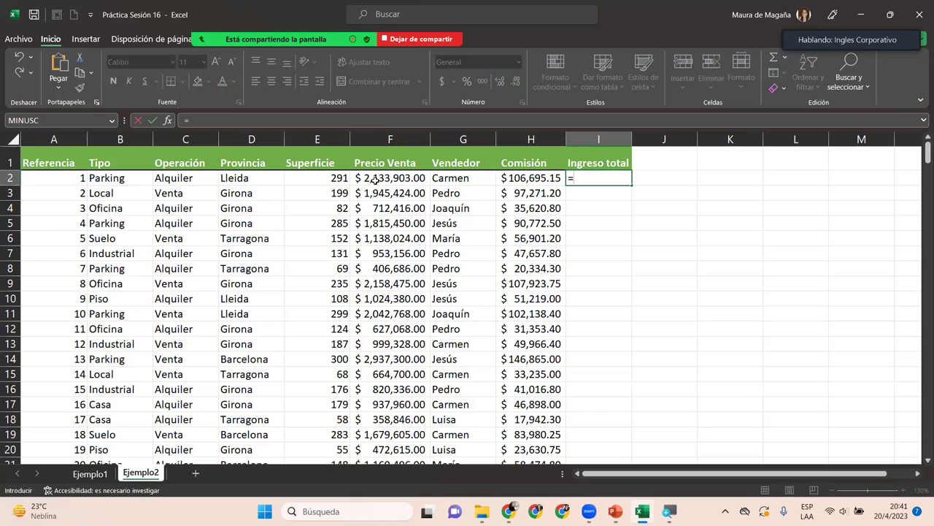
{"action": "left_click", "coordinate": [376, 175]}
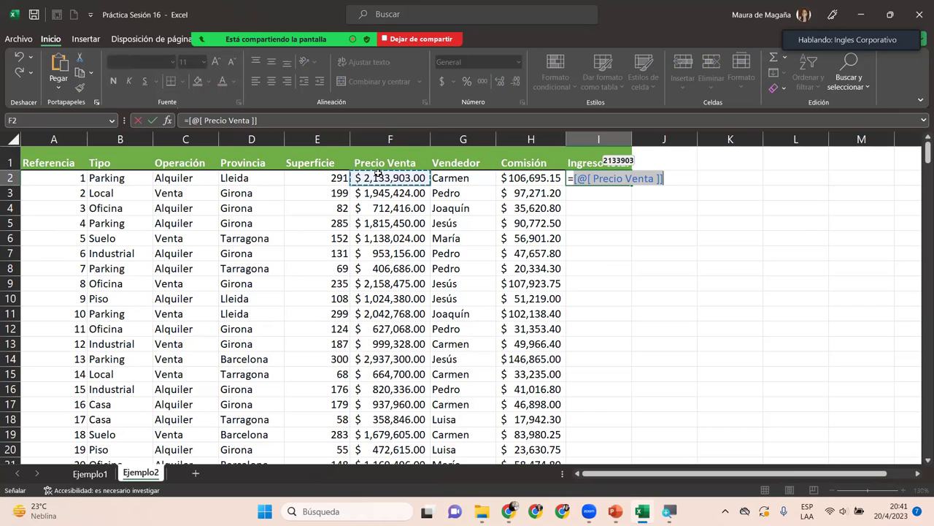
{"action": "type", "text": "-"}
{"action": "left_click", "coordinate": [513, 178]}
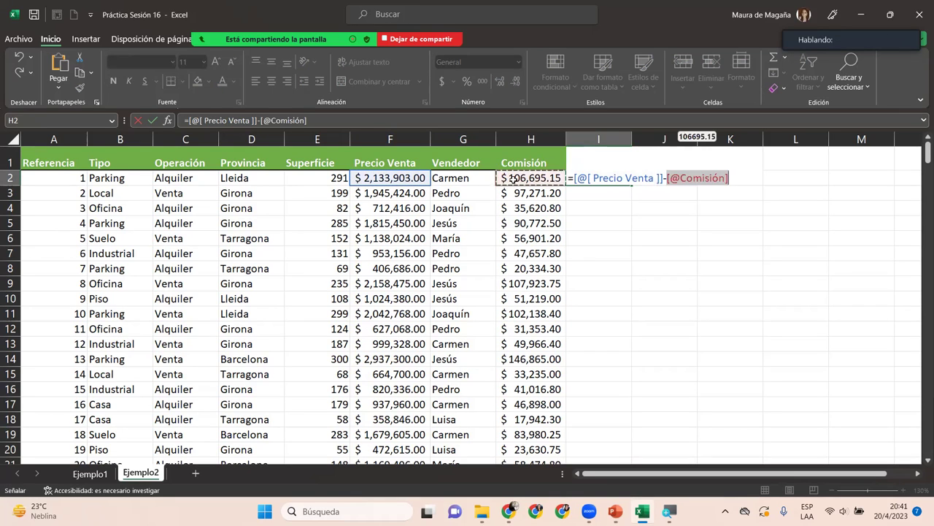
{"action": "key", "text": "Return"}
{"action": "type", "text": "Ingreso total"}
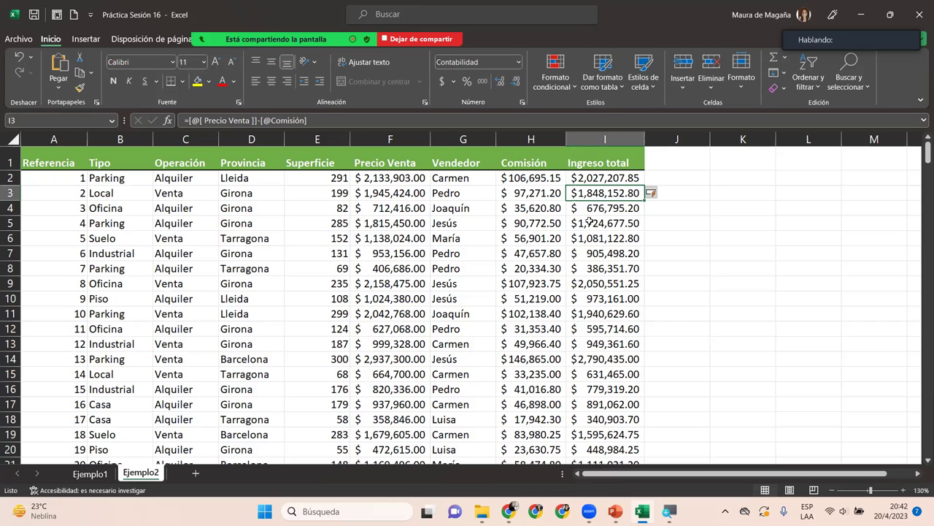
Review the Ingreso total results against the sale prices down the table.
{"action": "left_click", "coordinate": [398, 188]}
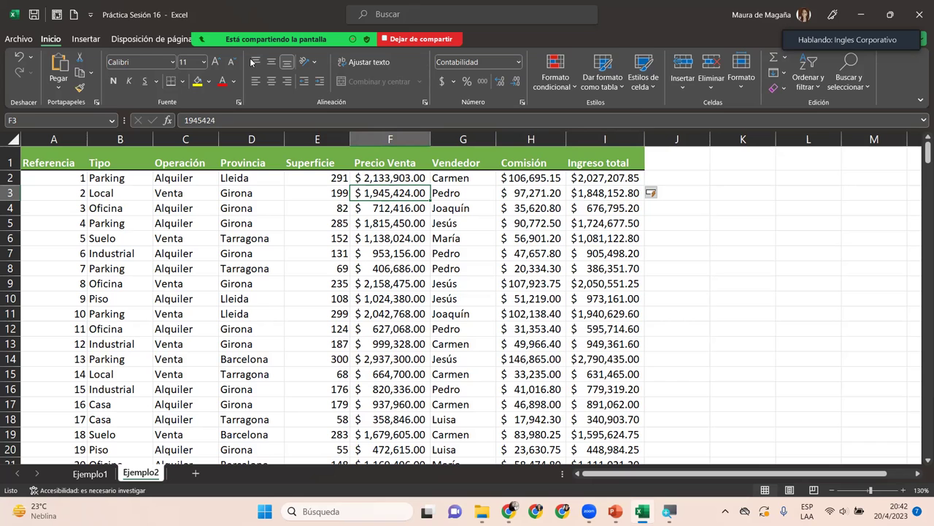
{"action": "scroll", "coordinate": [250, 61], "scroll_direction": "down", "scroll_amount": 2}
{"action": "scroll", "coordinate": [250, 62], "scroll_direction": "down", "scroll_amount": 1}
{"action": "scroll", "coordinate": [250, 61], "scroll_direction": "down", "scroll_amount": 2}
{"action": "scroll", "coordinate": [250, 61], "scroll_direction": "down", "scroll_amount": 2}
{"action": "scroll", "coordinate": [251, 61], "scroll_direction": "down", "scroll_amount": 2}
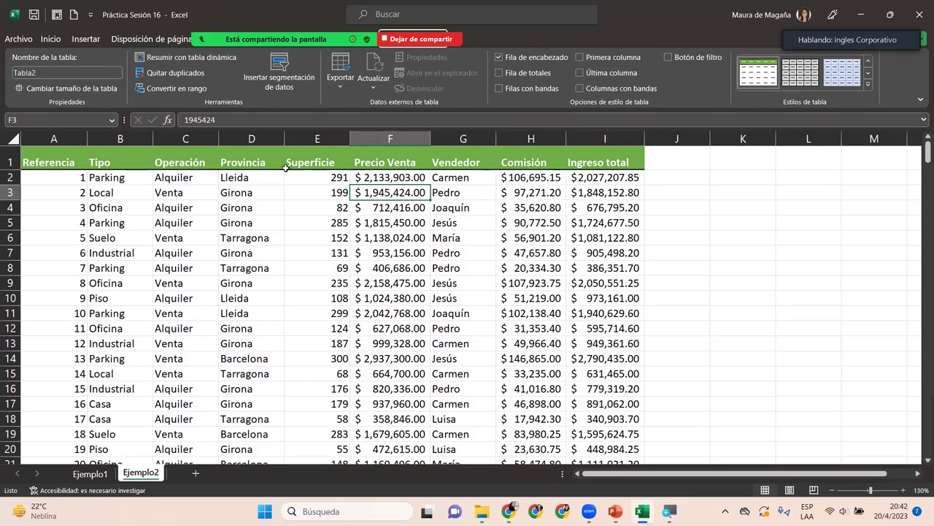
Insert slicers for the Operación and Provincia fields of Tabla2.
{"action": "left_click", "coordinate": [284, 76]}
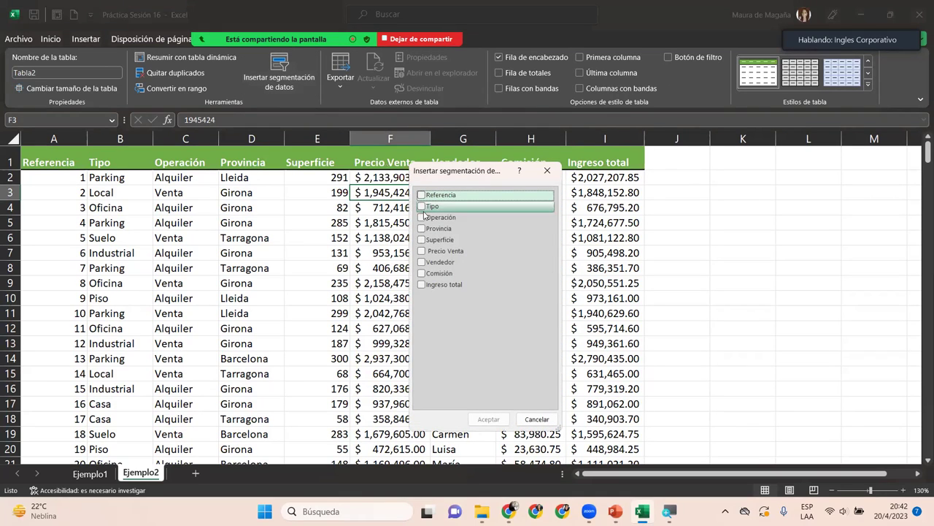
{"action": "left_click", "coordinate": [422, 217]}
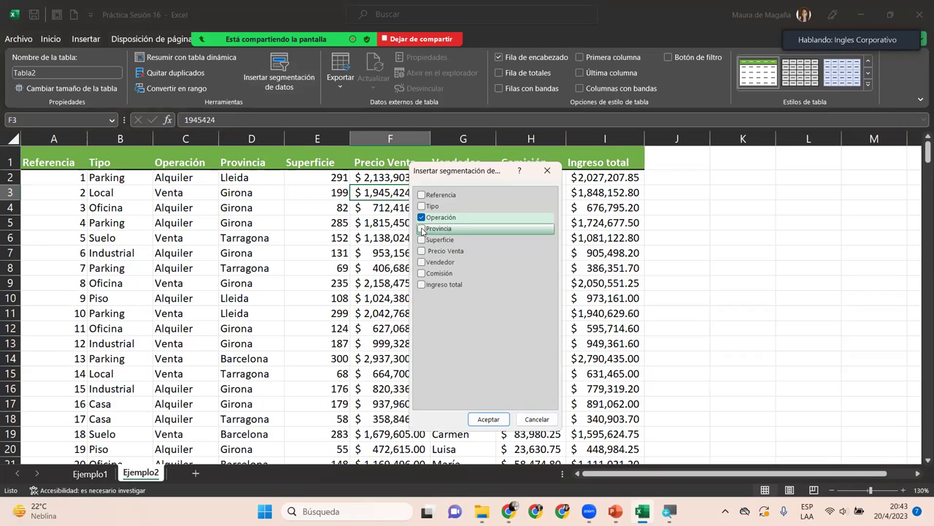
{"action": "left_click", "coordinate": [422, 229]}
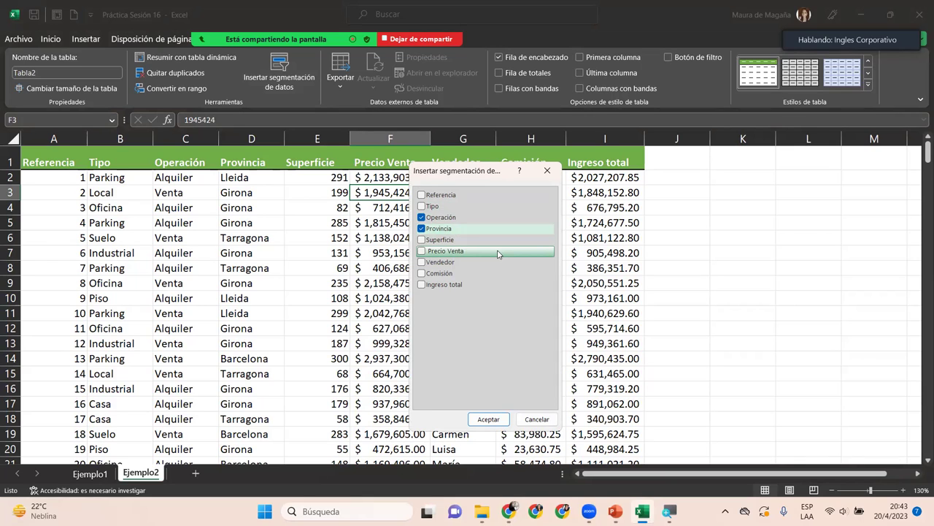
{"action": "left_click", "coordinate": [488, 419]}
Move the Provincia slicer beside the table, resize it and give it the green style.
{"action": "mouse_move", "coordinate": [441, 235]}
{"action": "left_mouse_down"}
{"action": "mouse_move", "coordinate": [654, 220]}
{"action": "mouse_move", "coordinate": [661, 157]}
{"action": "left_mouse_up"}
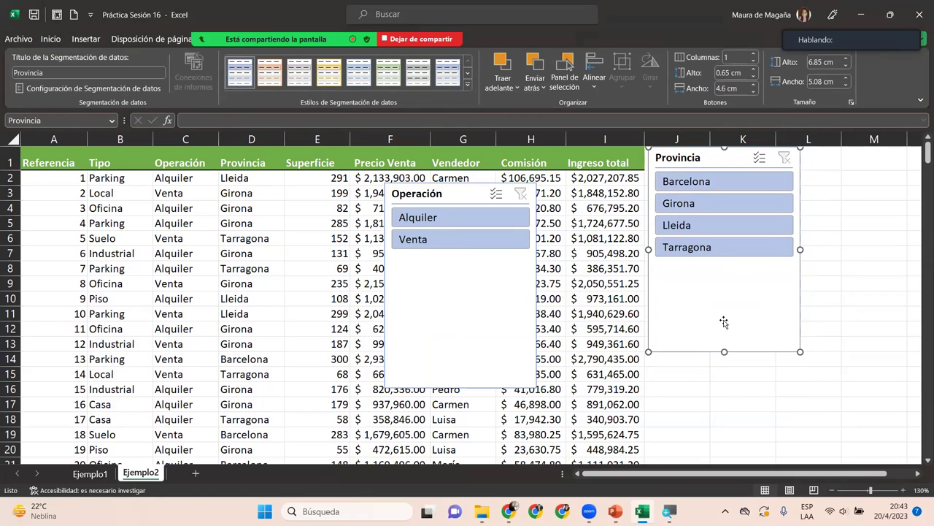
{"action": "left_click_drag", "start_coordinate": [724, 346], "coordinate": [743, 267]}
{"action": "left_click_drag", "start_coordinate": [801, 207], "coordinate": [765, 210]}
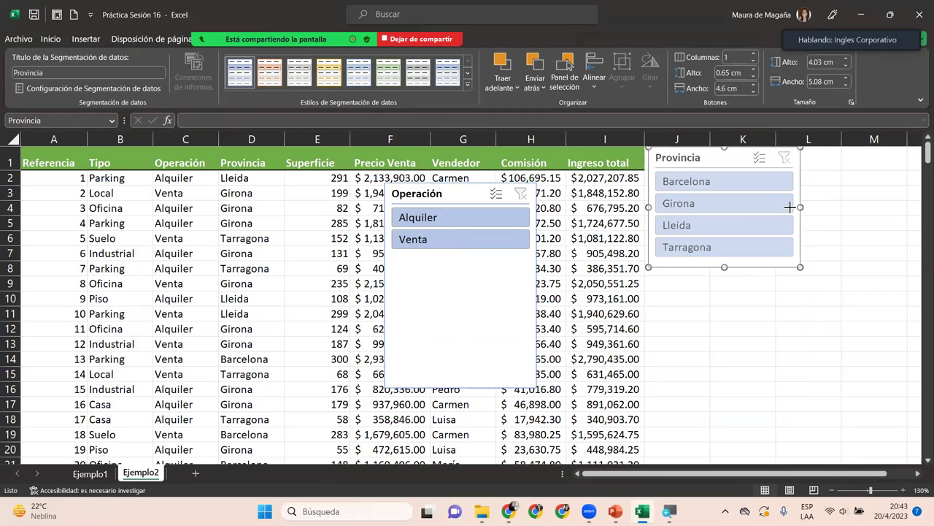
{"action": "left_click", "coordinate": [468, 84]}
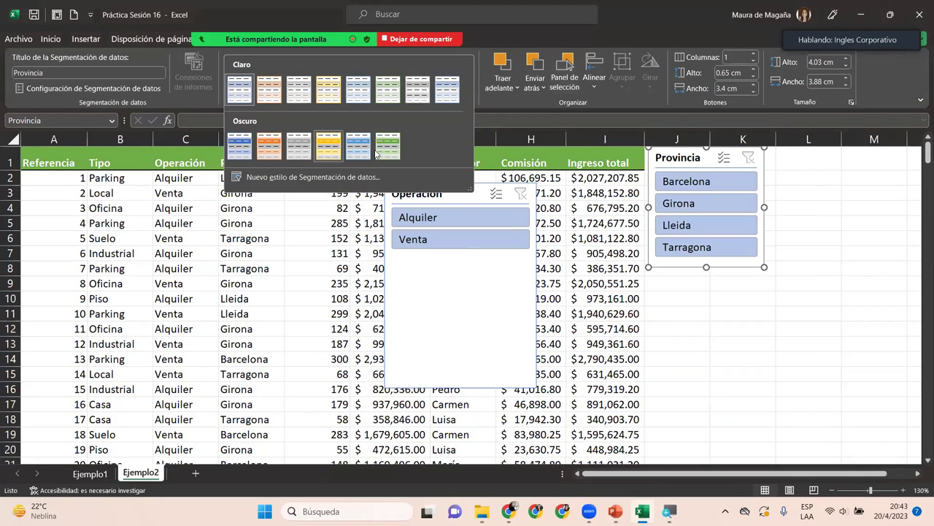
{"action": "left_click", "coordinate": [388, 150]}
Place the Operación slicer under Provincia and shorten it to fit its items.
{"action": "mouse_move", "coordinate": [488, 231]}
{"action": "left_mouse_down"}
{"action": "mouse_move", "coordinate": [708, 273]}
{"action": "mouse_move", "coordinate": [700, 282]}
{"action": "left_mouse_up"}
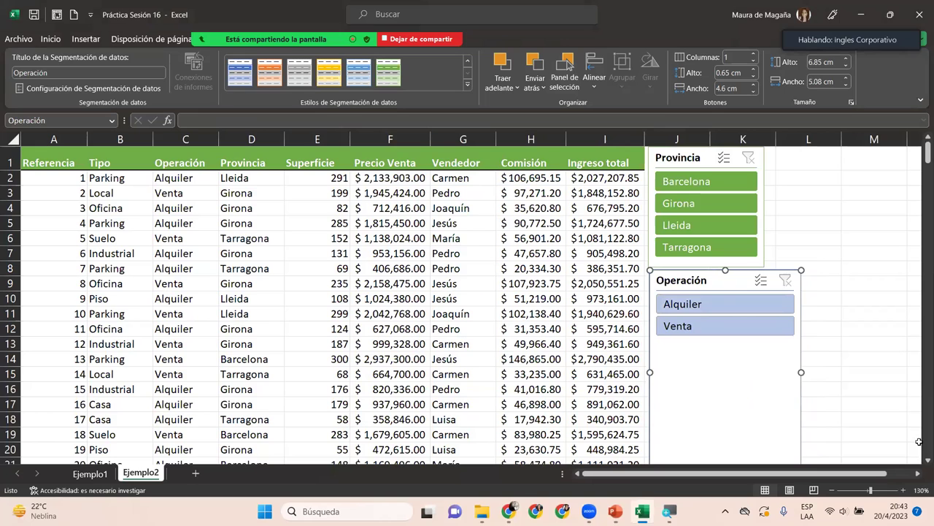
{"action": "scroll", "coordinate": [803, 438], "scroll_direction": "down", "scroll_amount": 1}
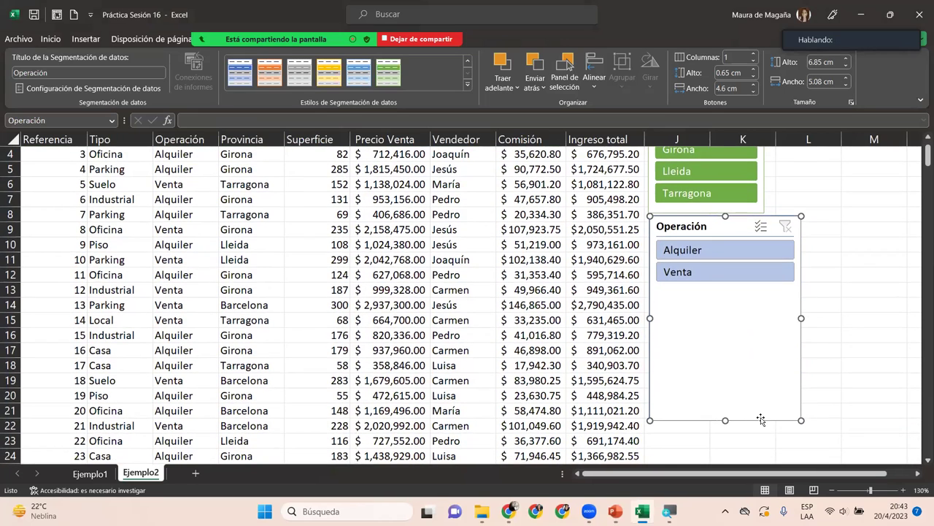
{"action": "left_click_drag", "start_coordinate": [725, 420], "coordinate": [745, 296]}
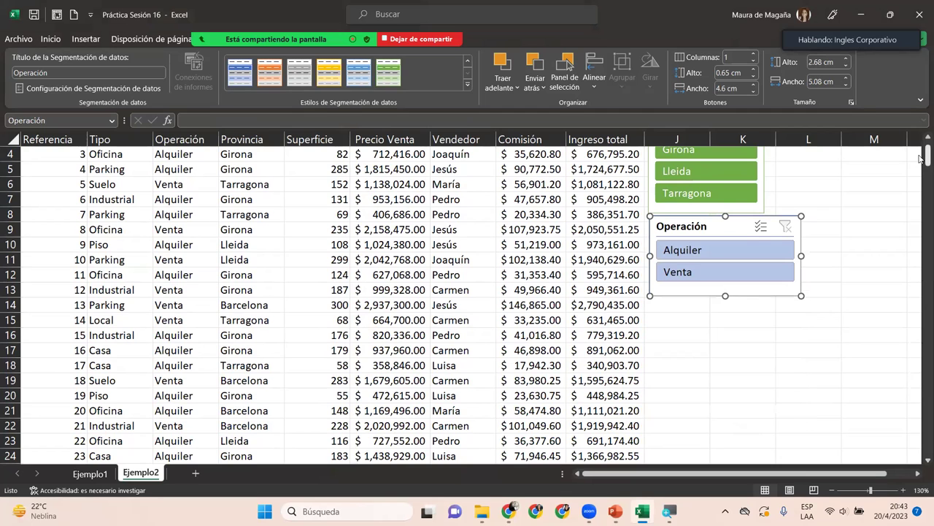
{"action": "scroll", "coordinate": [921, 164], "scroll_direction": "up", "scroll_amount": 1}
Set Provincia to 4 cm tall and 4 cm wide, and narrow Operación to 4 cm wide.
{"action": "left_click", "coordinate": [698, 157]}
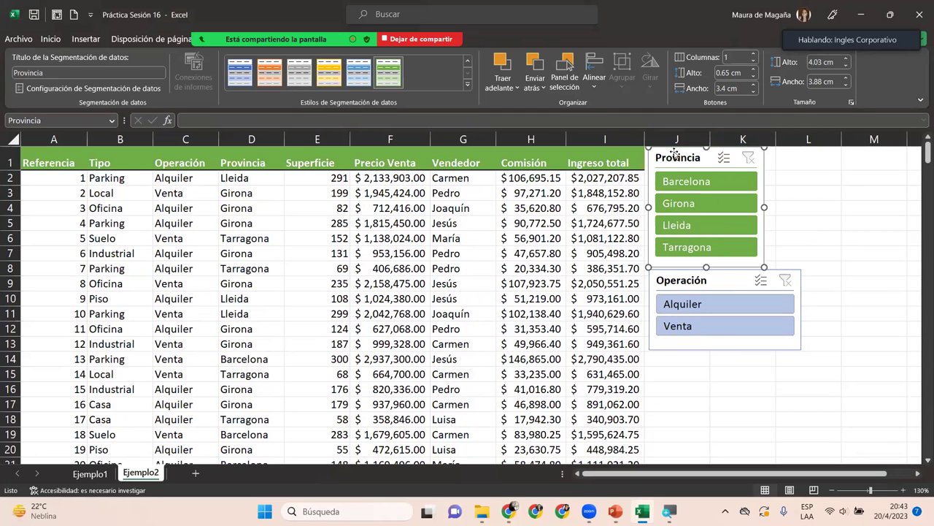
{"action": "left_click", "coordinate": [846, 66]}
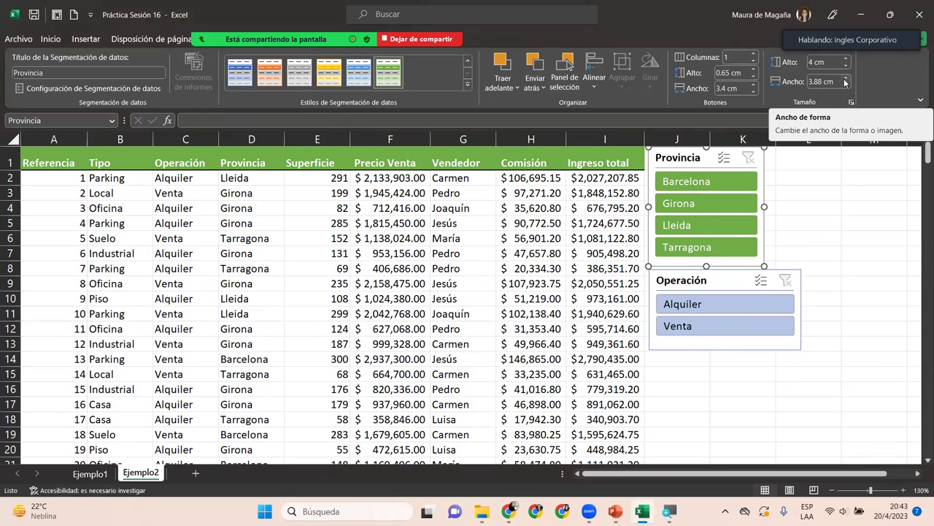
{"action": "left_click", "coordinate": [845, 77]}
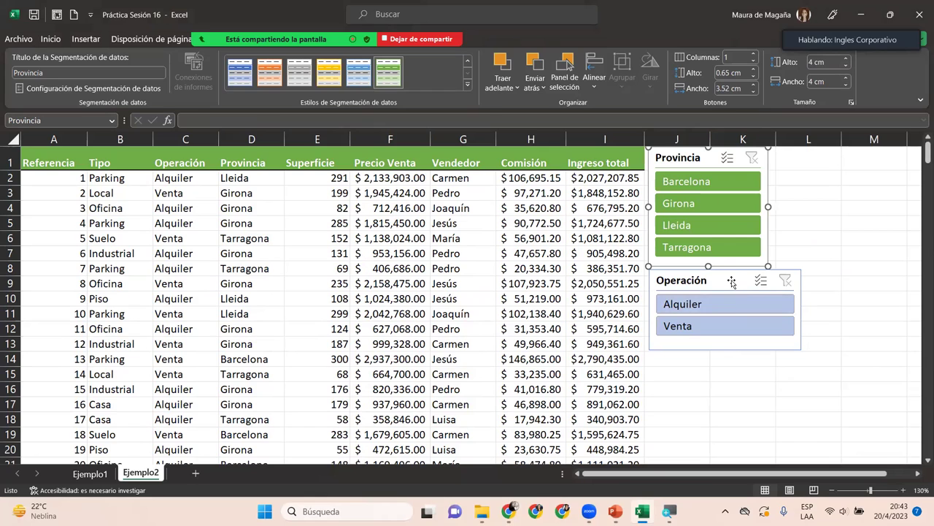
{"action": "left_click", "coordinate": [733, 281]}
{"action": "left_click", "coordinate": [847, 84]}
{"action": "left_click", "coordinate": [846, 85]}
{"action": "left_click", "coordinate": [847, 84]}
{"action": "left_click", "coordinate": [847, 85]}
{"action": "left_click", "coordinate": [847, 85]}
{"action": "left_click", "coordinate": [846, 84]}
{"action": "left_click", "coordinate": [847, 85]}
{"action": "left_click", "coordinate": [847, 85]}
{"action": "left_click", "coordinate": [847, 86]}
{"action": "left_click", "coordinate": [847, 85]}
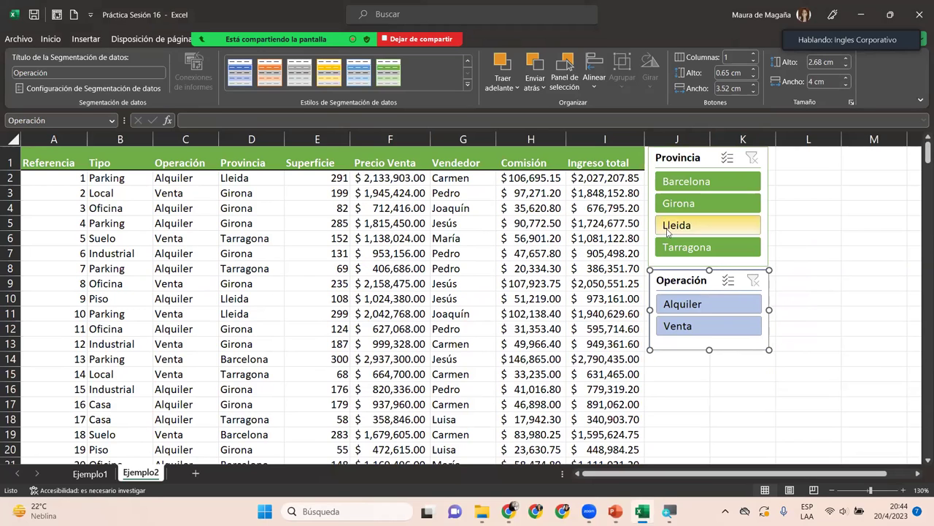
Style the Operación slicer green and filter the table to Alquiler properties in Barcelona.
{"action": "left_click", "coordinate": [388, 73]}
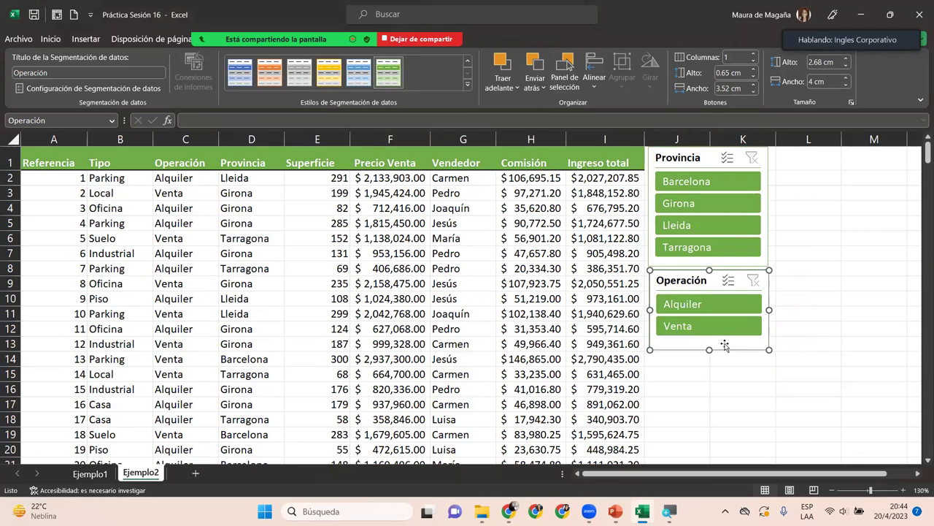
{"action": "left_click", "coordinate": [724, 311]}
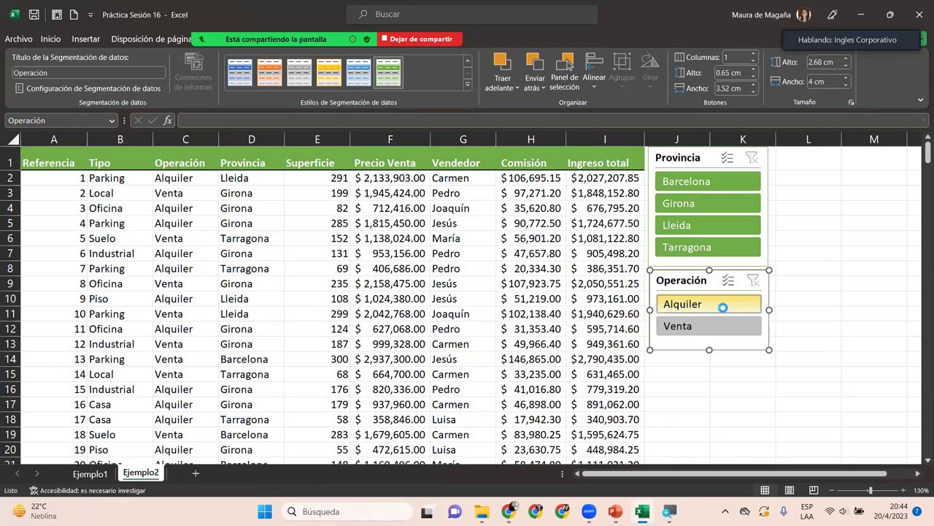
{"action": "left_click", "coordinate": [742, 189]}
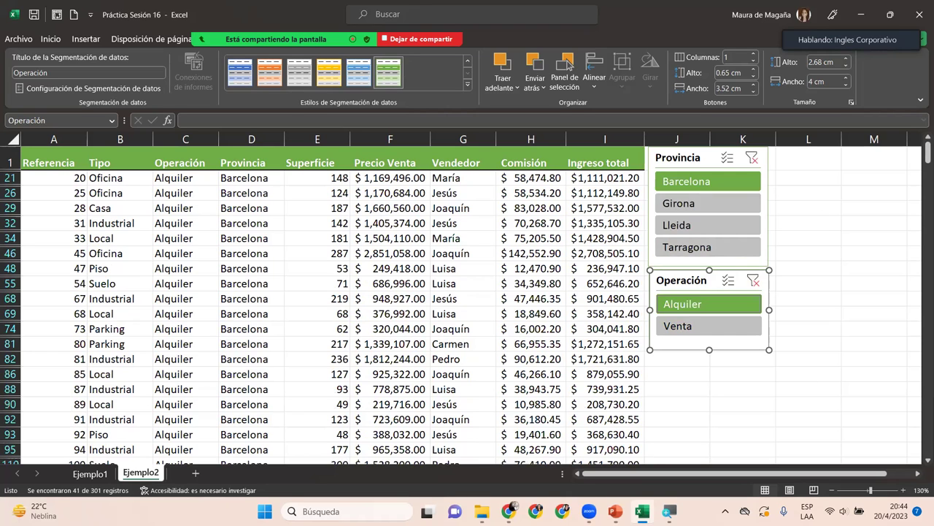
{"action": "scroll", "coordinate": [921, 459], "scroll_direction": "down", "scroll_amount": 4}
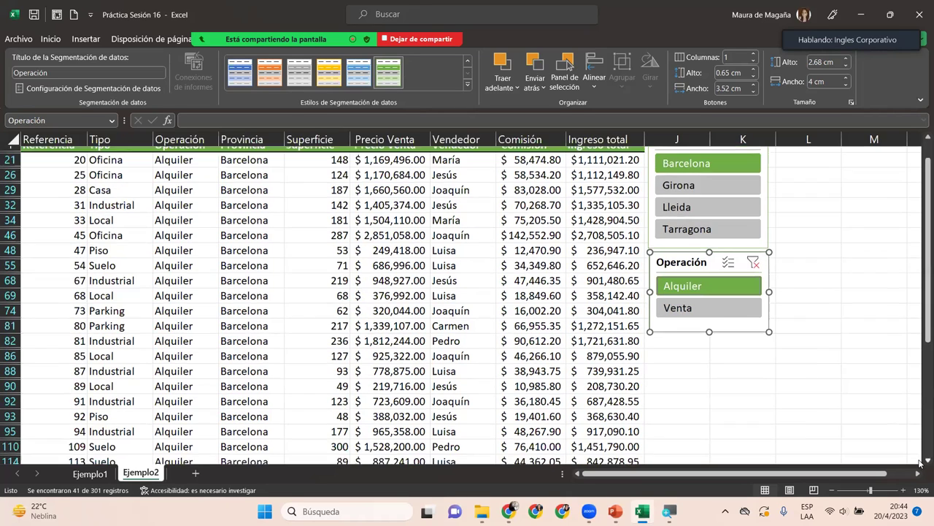
{"action": "scroll", "coordinate": [920, 461], "scroll_direction": "down", "scroll_amount": 2}
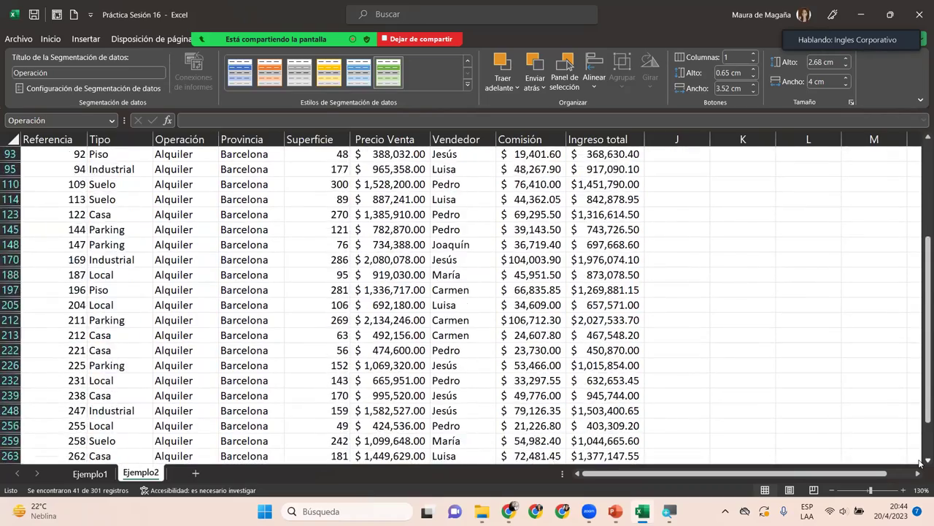
{"action": "scroll", "coordinate": [920, 462], "scroll_direction": "down", "scroll_amount": 4}
{"action": "scroll", "coordinate": [920, 462], "scroll_direction": "down", "scroll_amount": 1}
{"action": "left_click_drag", "start_coordinate": [920, 368], "coordinate": [920, 136]}
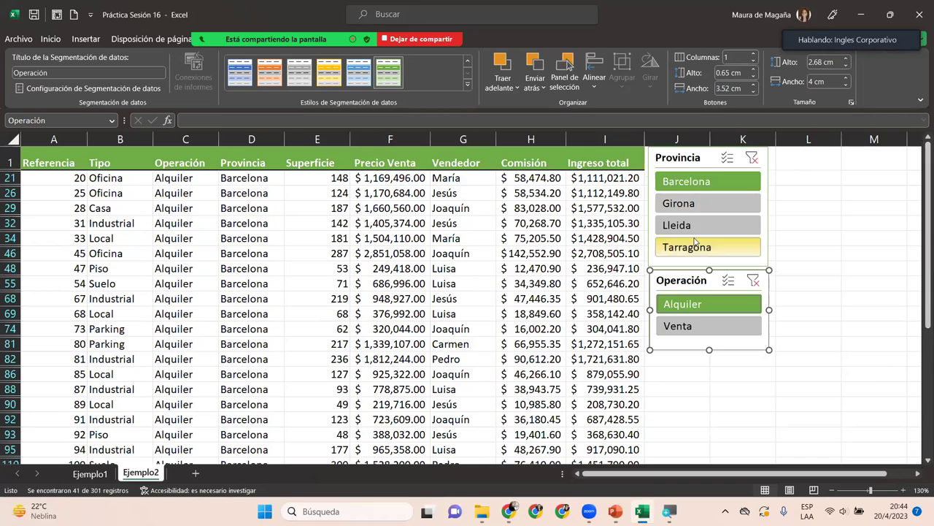
Switch the operation filter to Venta and inspect cells in the filtered rows.
{"action": "left_click", "coordinate": [694, 323]}
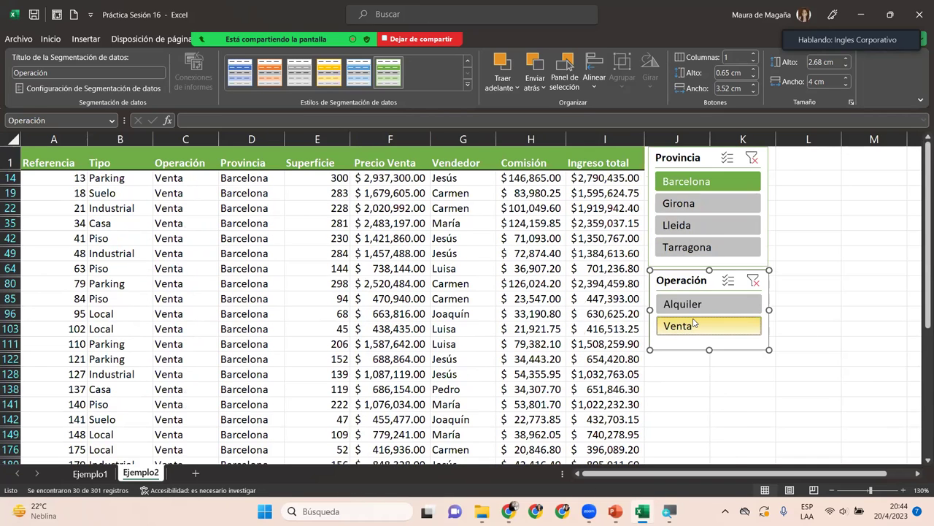
{"action": "mouse_move", "coordinate": [922, 185]}
{"action": "left_mouse_down"}
{"action": "mouse_move", "coordinate": [920, 383]}
{"action": "mouse_move", "coordinate": [919, 120]}
{"action": "left_mouse_up"}
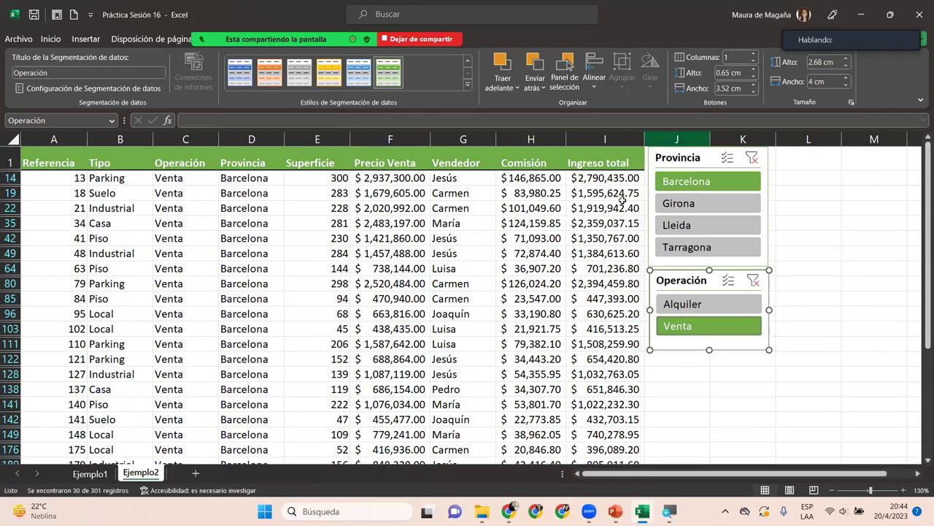
{"action": "left_click", "coordinate": [387, 251]}
{"action": "left_click", "coordinate": [178, 188]}
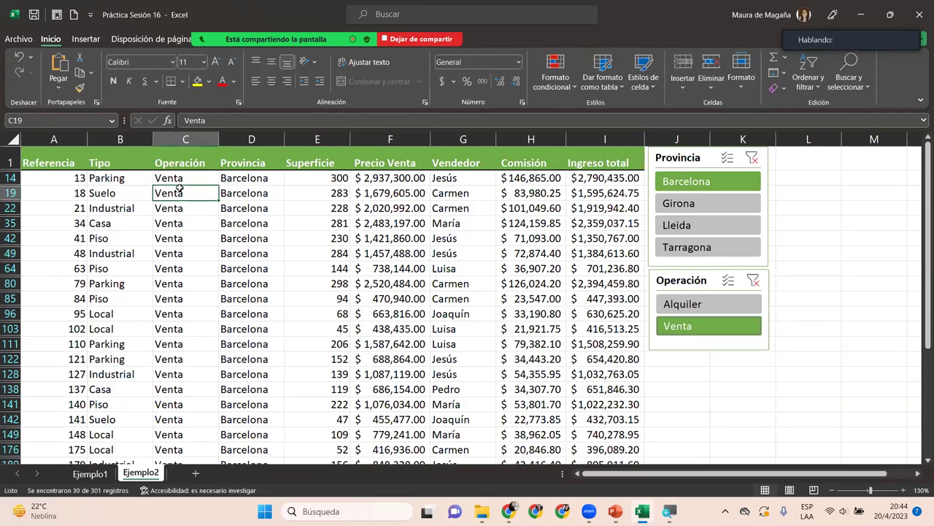
{"action": "left_click", "coordinate": [95, 175]}
{"action": "left_click", "coordinate": [64, 162]}
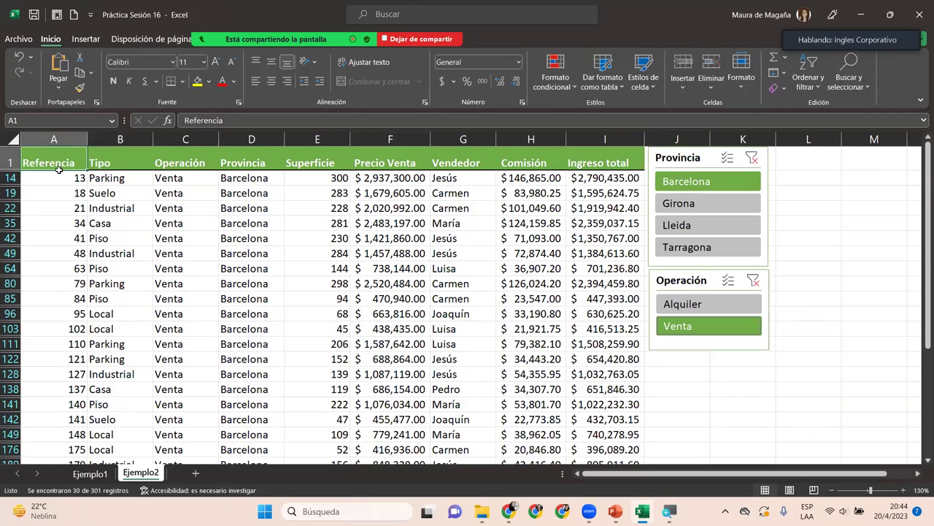
{"action": "left_click", "coordinate": [60, 173]}
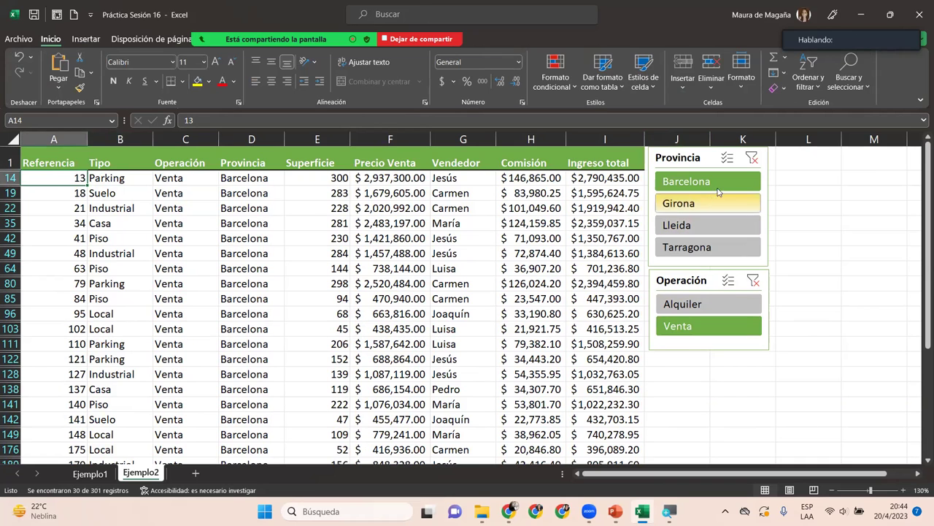
Filter by Girona, Lleida and Tarragona in turn, then clear both slicer filters.
{"action": "left_click", "coordinate": [699, 204]}
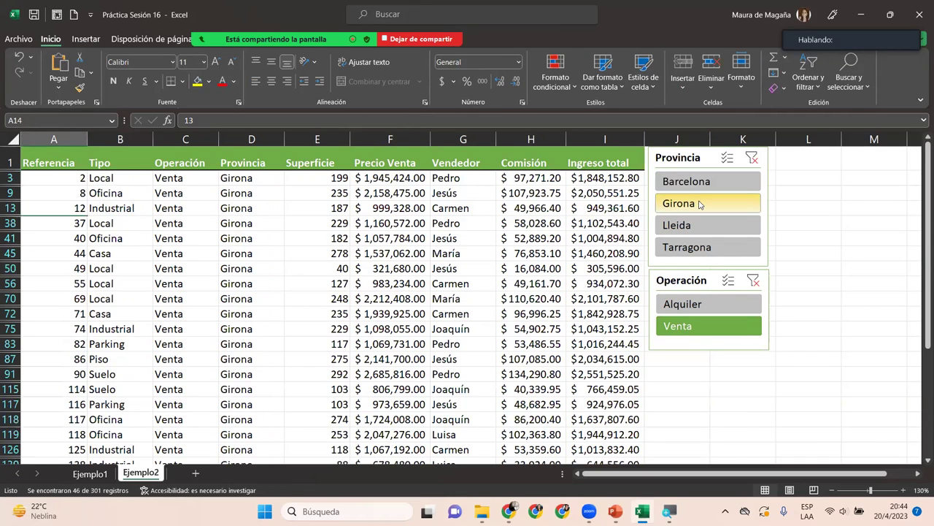
{"action": "left_click", "coordinate": [718, 232]}
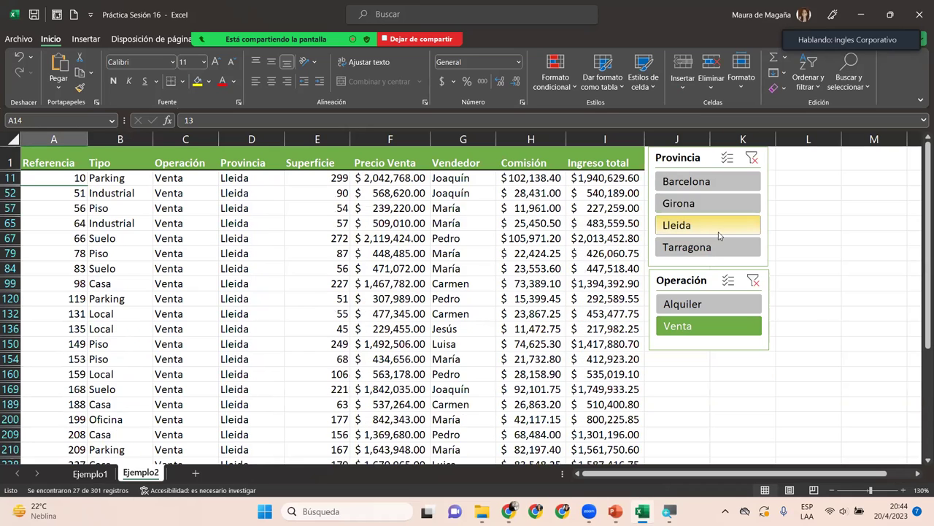
{"action": "left_click", "coordinate": [709, 249]}
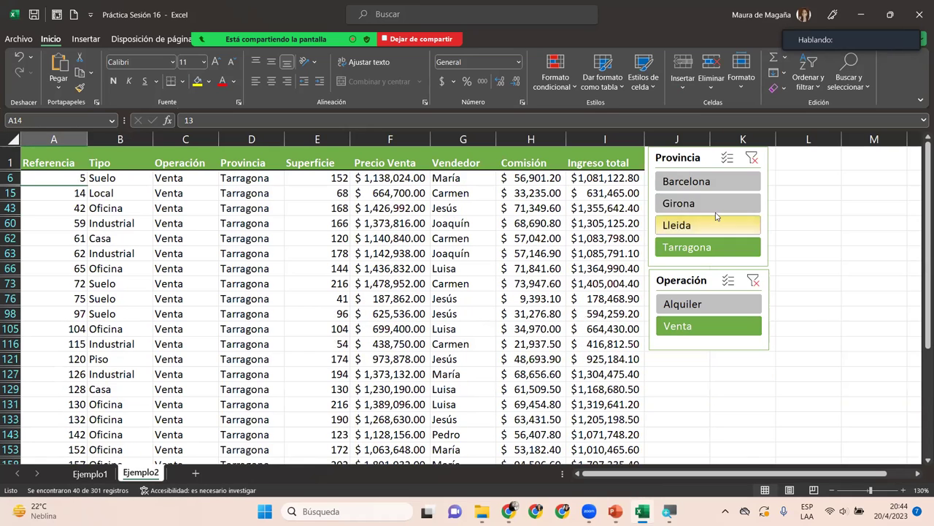
{"action": "mouse_move", "coordinate": [921, 234]}
{"action": "left_mouse_down"}
{"action": "mouse_move", "coordinate": [919, 421]}
{"action": "mouse_move", "coordinate": [921, 233]}
{"action": "left_mouse_up"}
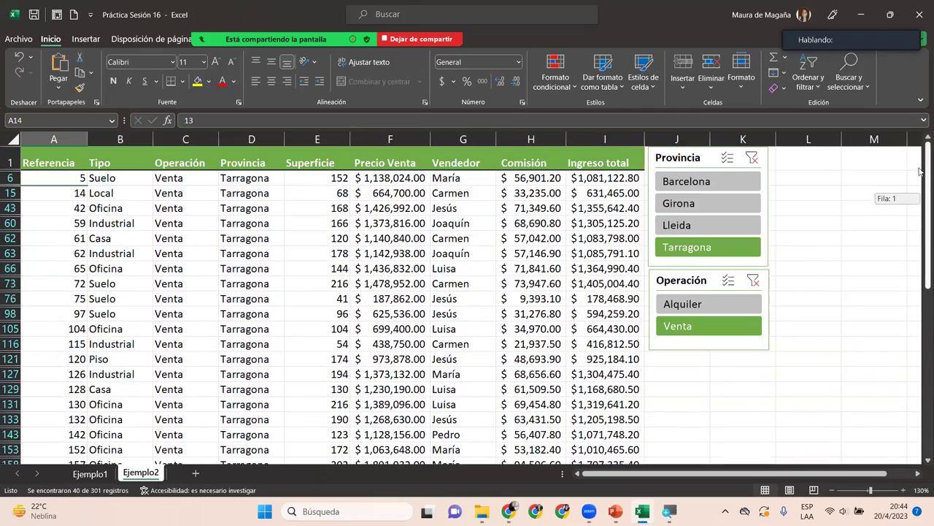
{"action": "left_click", "coordinate": [750, 158]}
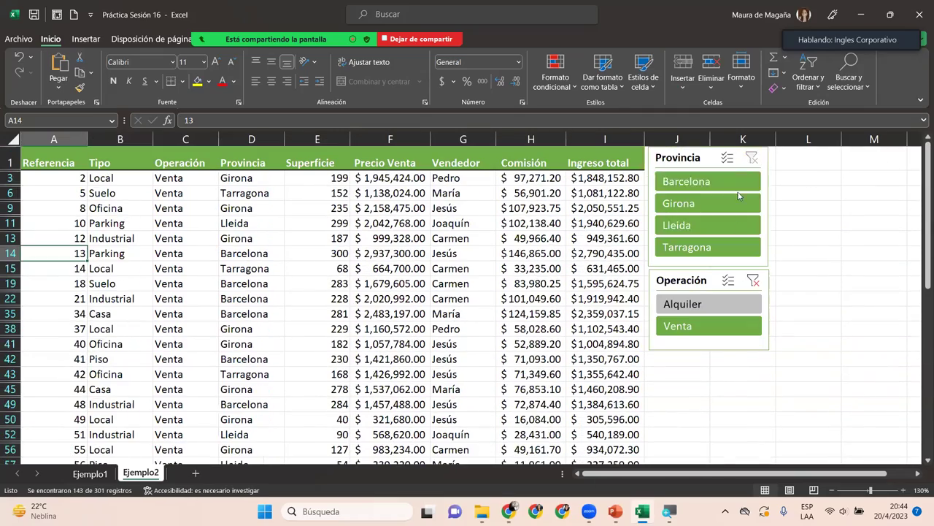
{"action": "left_click", "coordinate": [752, 281]}
Inspect the Ingreso total formula in I8 and scroll through the full table.
{"action": "left_click", "coordinate": [613, 268]}
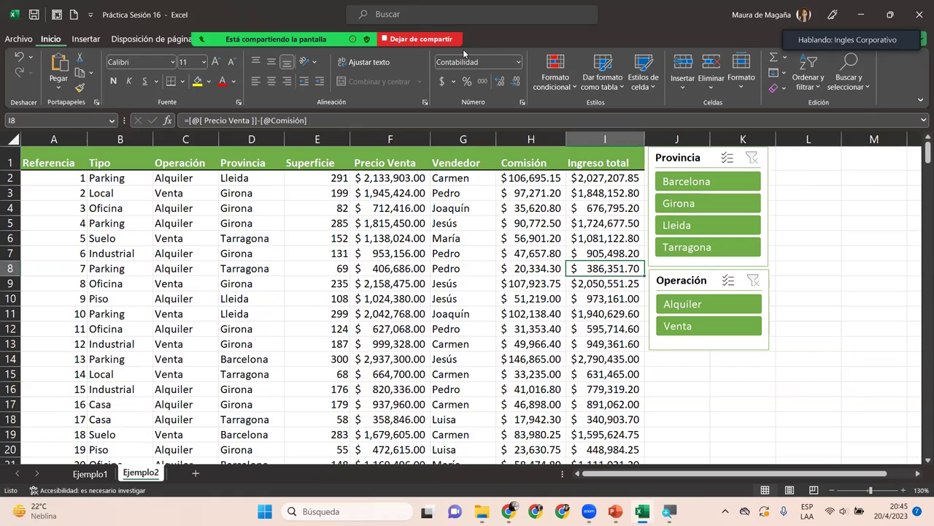
{"action": "scroll", "coordinate": [464, 53], "scroll_direction": "down", "scroll_amount": 2}
{"action": "scroll", "coordinate": [463, 53], "scroll_direction": "down", "scroll_amount": 3}
{"action": "scroll", "coordinate": [463, 54], "scroll_direction": "down", "scroll_amount": 1}
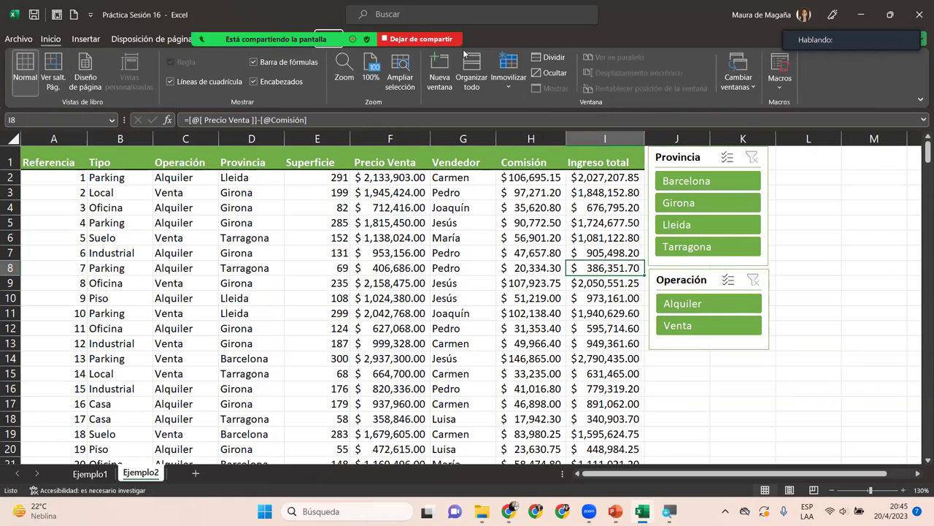
{"action": "scroll", "coordinate": [463, 53], "scroll_direction": "down", "scroll_amount": 1}
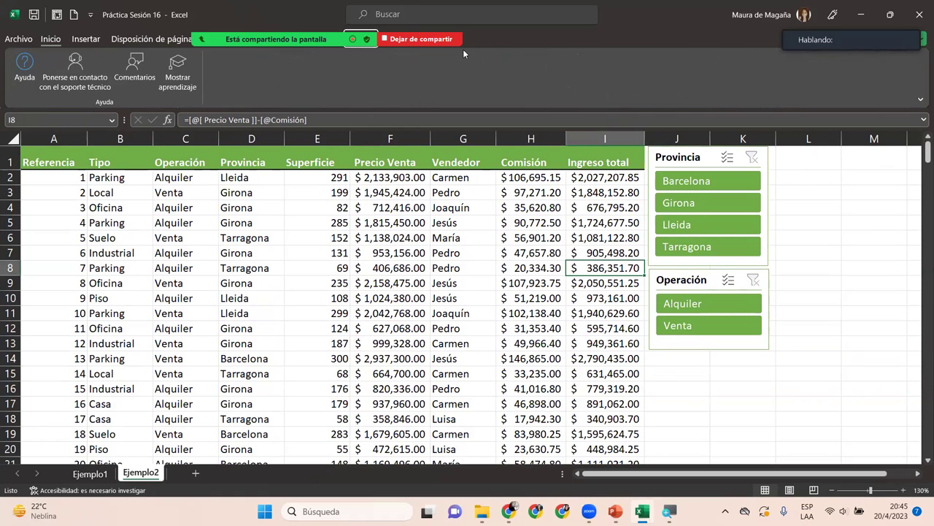
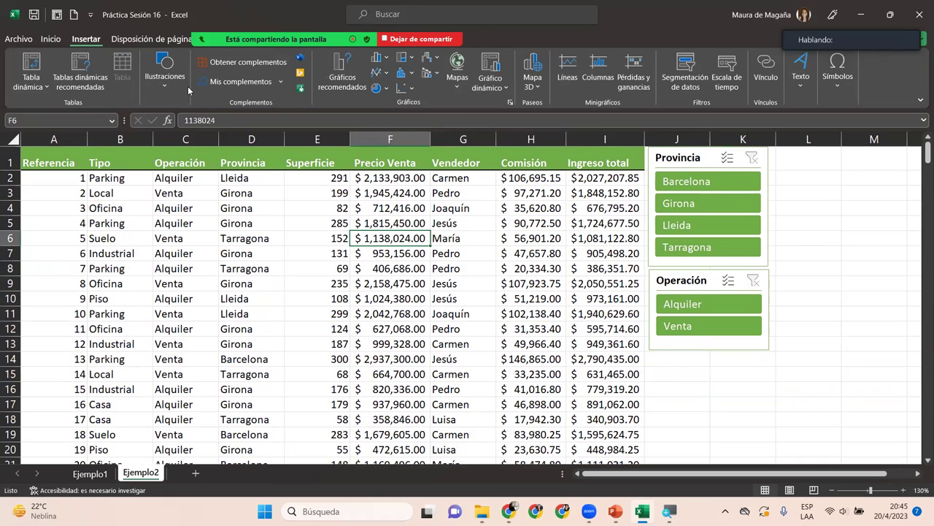
Add a total row to Tabla2 and autofit the Ingreso total column.
{"action": "scroll", "coordinate": [189, 91], "scroll_direction": "down", "scroll_amount": 1}
{"action": "scroll", "coordinate": [188, 90], "scroll_direction": "down", "scroll_amount": 3}
{"action": "scroll", "coordinate": [188, 91], "scroll_direction": "down", "scroll_amount": 1}
{"action": "scroll", "coordinate": [187, 86], "scroll_direction": "down", "scroll_amount": 1}
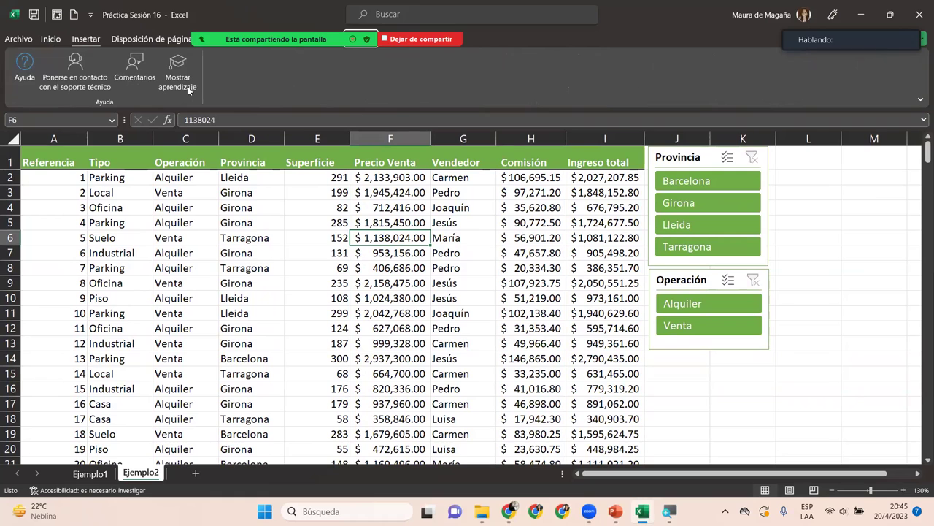
{"action": "scroll", "coordinate": [189, 91], "scroll_direction": "down", "scroll_amount": 1}
{"action": "scroll", "coordinate": [188, 91], "scroll_direction": "down", "scroll_amount": 1}
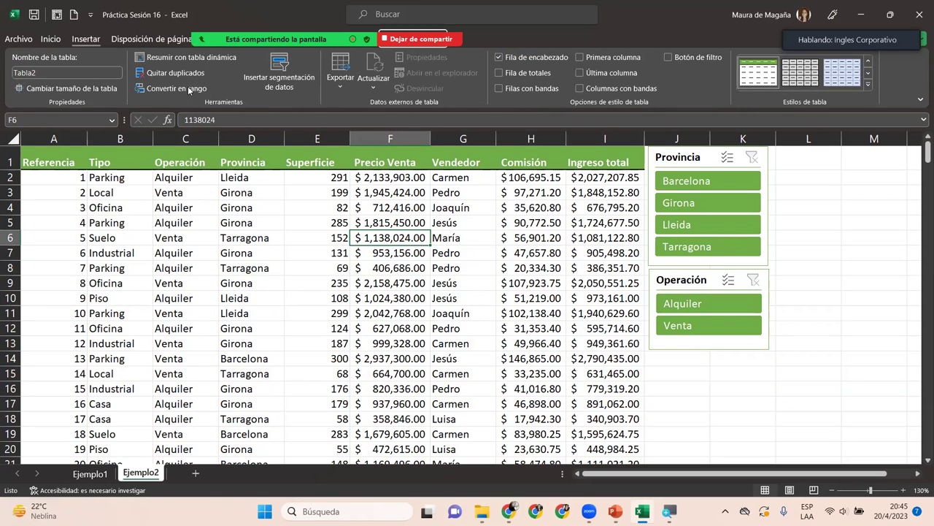
{"action": "left_click", "coordinate": [499, 73]}
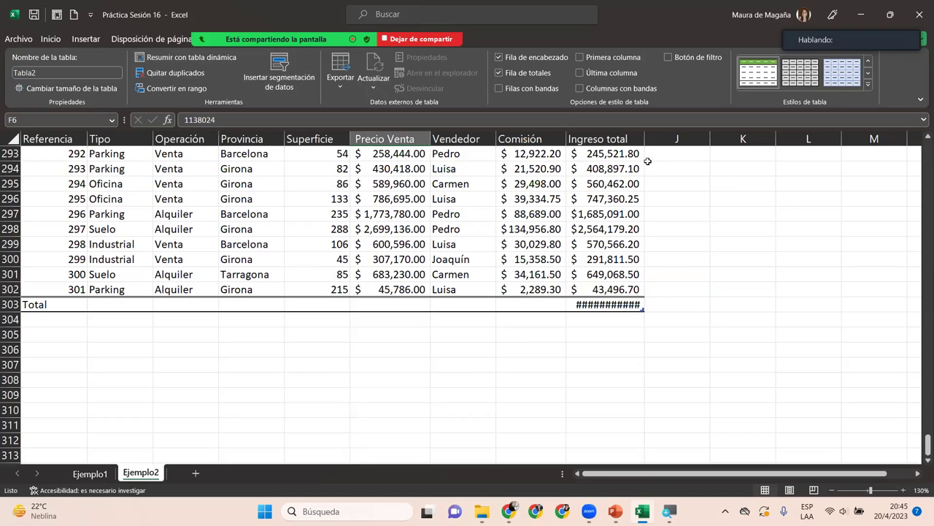
{"action": "double_click", "coordinate": [644, 139]}
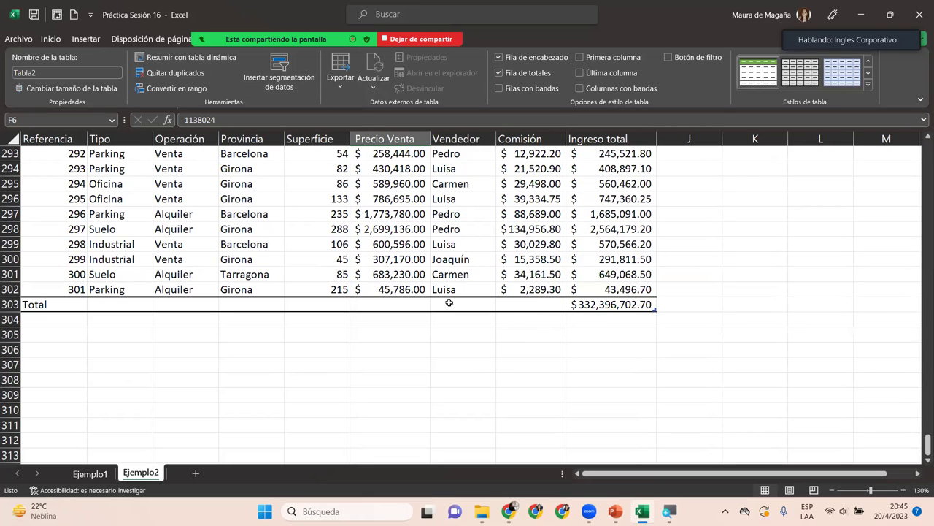
Set the Superficie total to Promedio instead of a sum.
{"action": "left_click", "coordinate": [380, 301]}
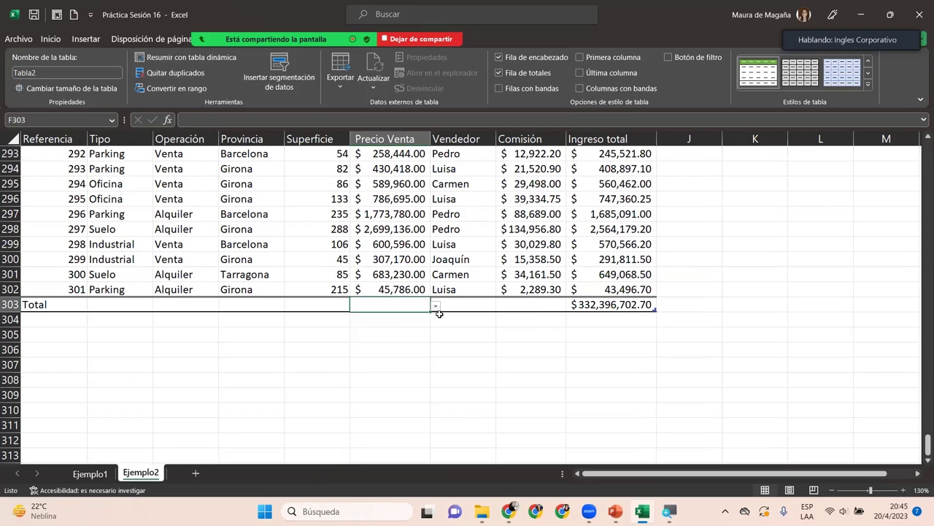
{"action": "left_click", "coordinate": [321, 305]}
{"action": "left_click", "coordinate": [355, 306]}
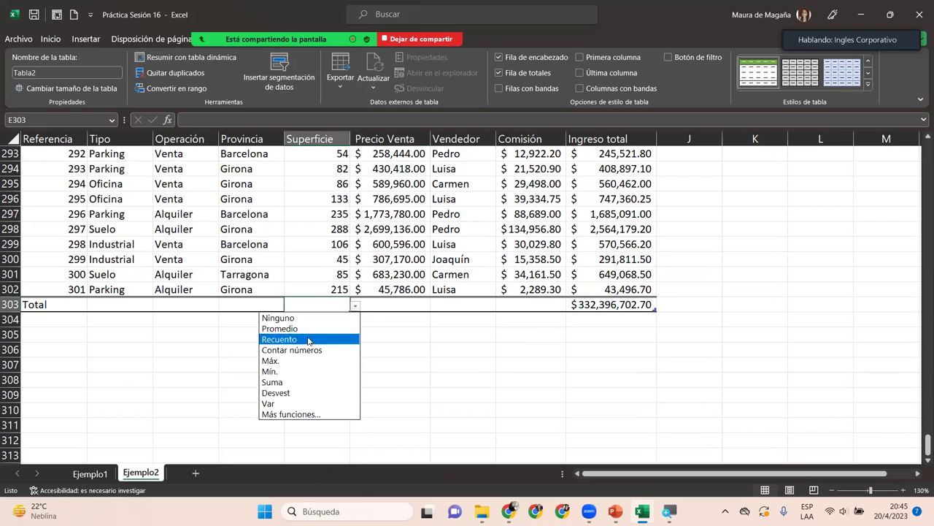
{"action": "left_click", "coordinate": [286, 381]}
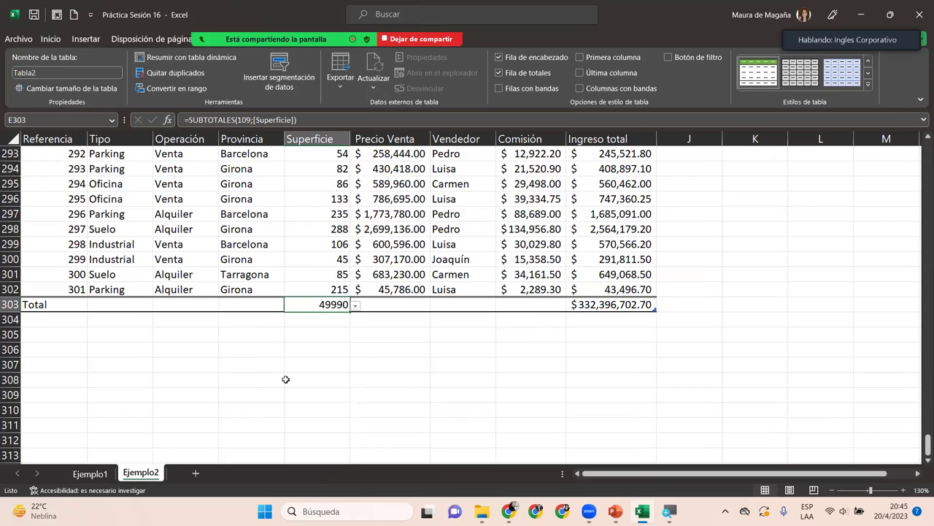
{"action": "left_click", "coordinate": [420, 311]}
{"action": "left_click", "coordinate": [325, 304]}
{"action": "left_click", "coordinate": [355, 307]}
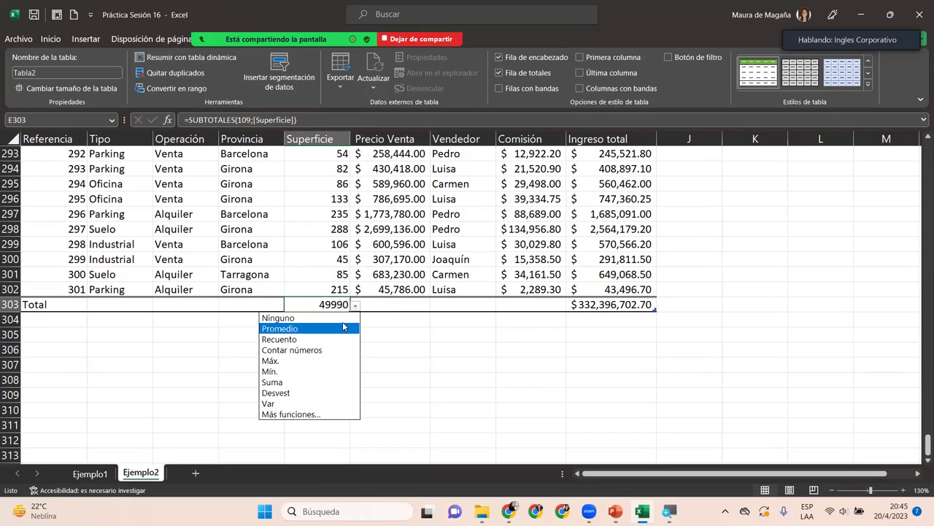
{"action": "left_click", "coordinate": [343, 326]}
Set the Precio Venta, Comisión and Ingreso total totals to Promedio.
{"action": "left_click", "coordinate": [387, 304]}
{"action": "left_click", "coordinate": [435, 306]}
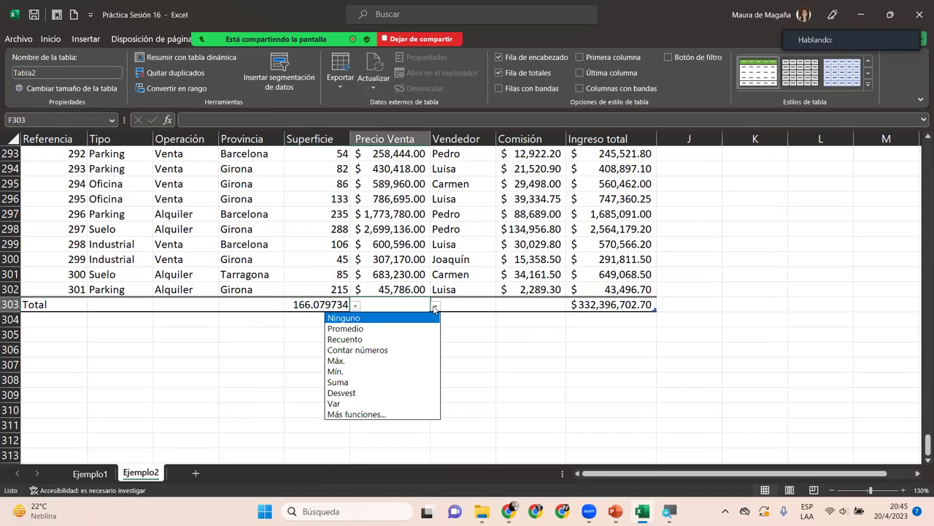
{"action": "left_click", "coordinate": [401, 330]}
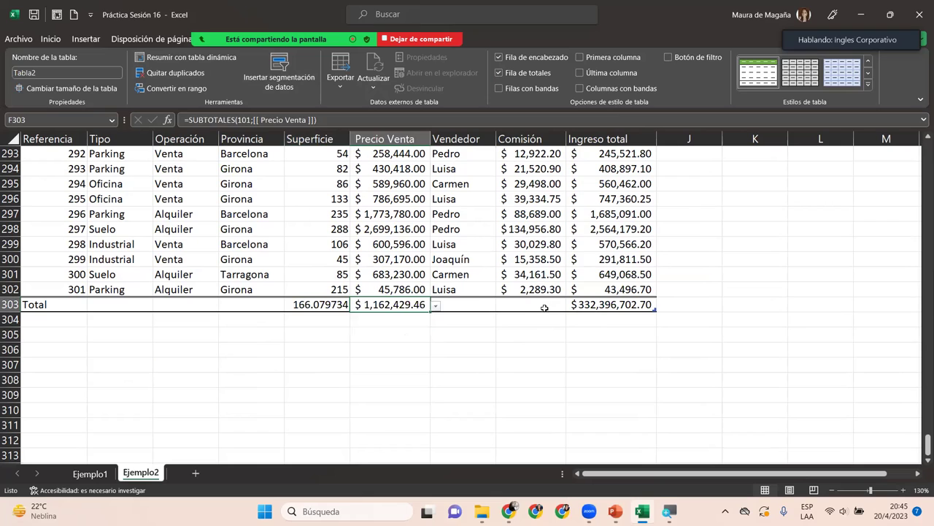
{"action": "left_click", "coordinate": [545, 307]}
{"action": "left_click", "coordinate": [570, 306]}
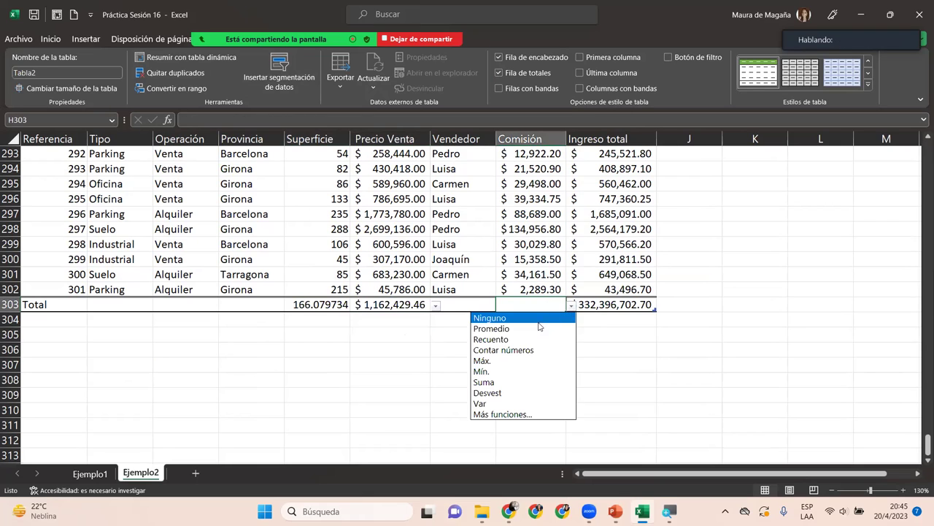
{"action": "left_click", "coordinate": [539, 328]}
{"action": "left_click", "coordinate": [651, 305]}
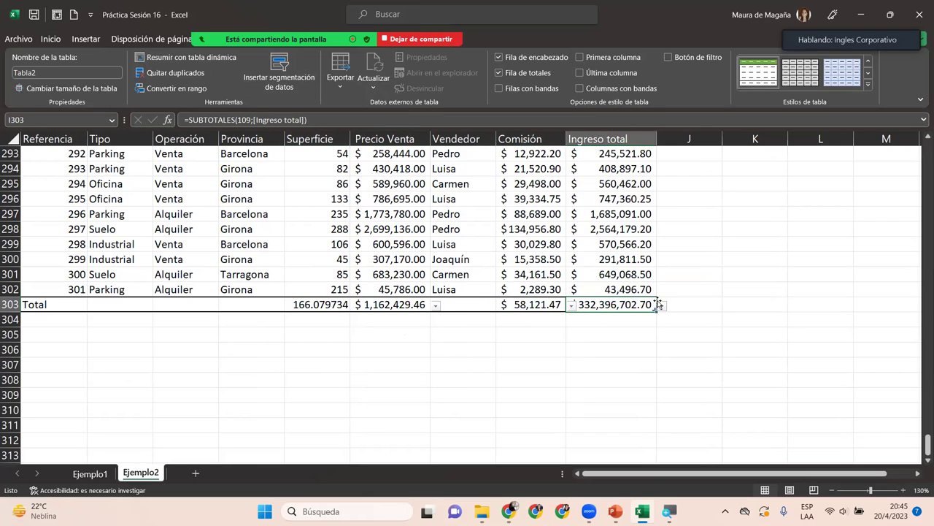
{"action": "left_click", "coordinate": [661, 306]}
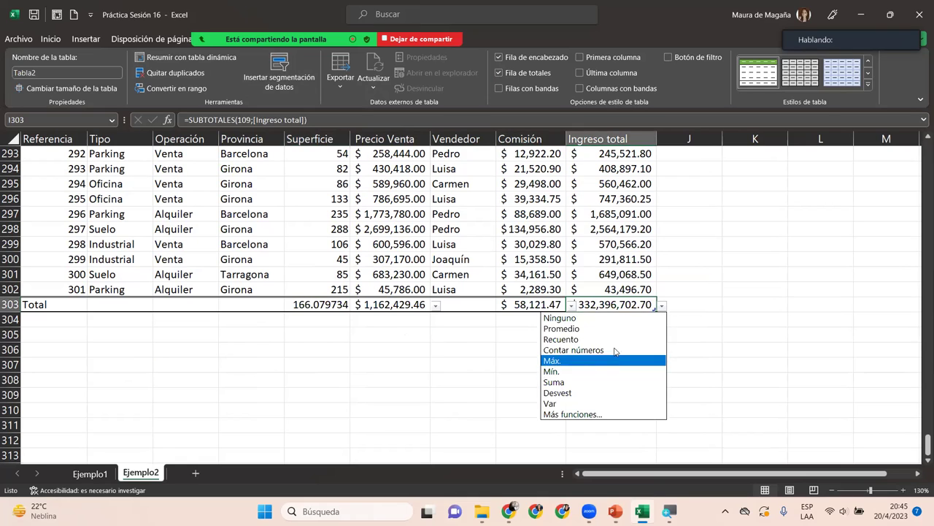
{"action": "left_click", "coordinate": [626, 329]}
{"action": "left_click", "coordinate": [297, 307]}
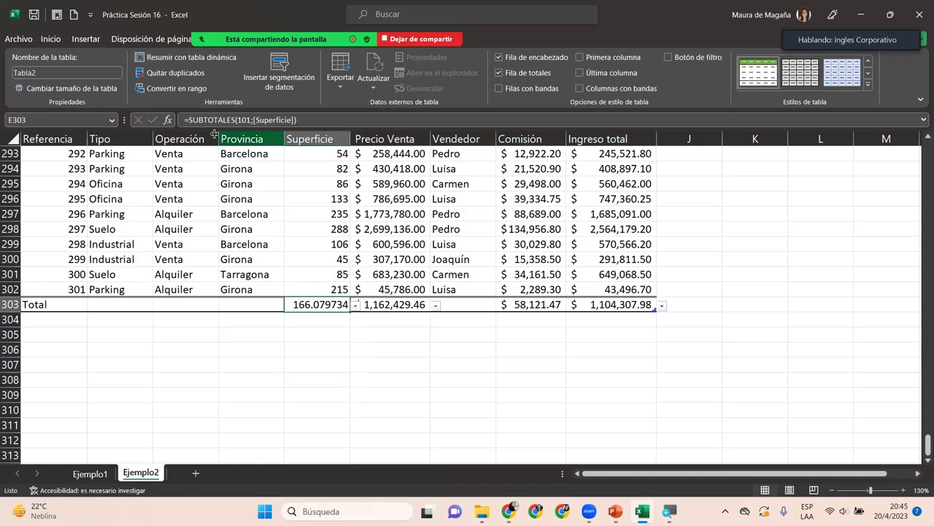
Remove decimals from the Superficie average so it shows 166.
{"action": "left_click", "coordinate": [46, 40]}
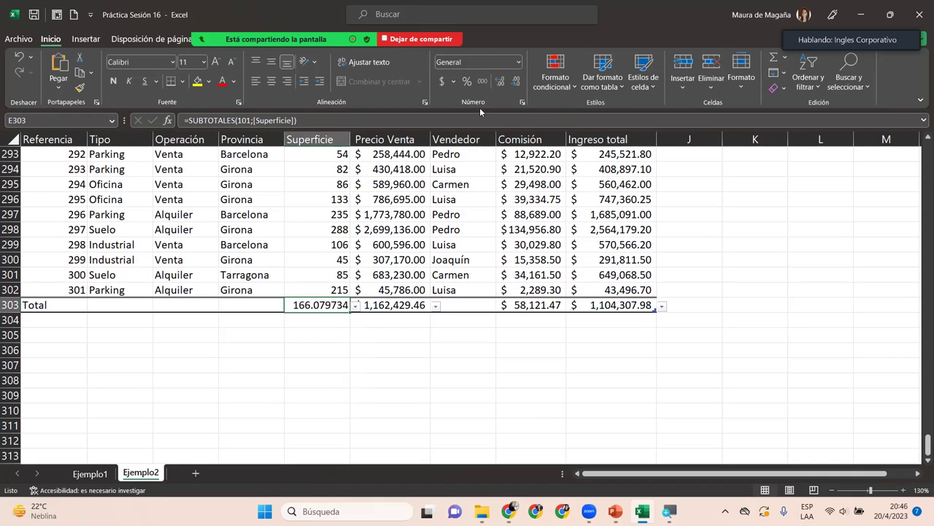
{"action": "left_click", "coordinate": [516, 82]}
{"action": "left_click", "coordinate": [517, 82]}
{"action": "left_click", "coordinate": [516, 82]}
{"action": "left_click", "coordinate": [517, 81]}
{"action": "left_click", "coordinate": [517, 82]}
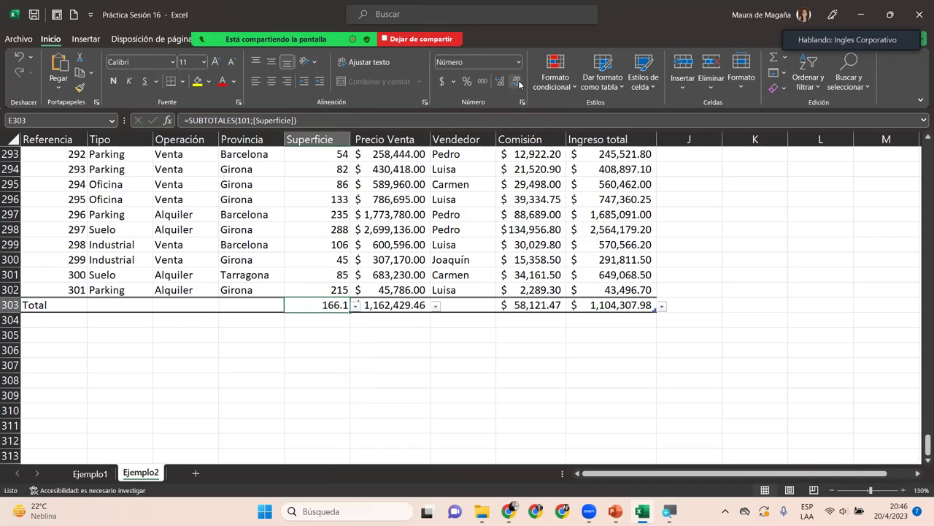
{"action": "left_click", "coordinate": [516, 82]}
Inspect the Comisión and Ingreso total cells, then jump back to the table header.
{"action": "left_click", "coordinate": [509, 304]}
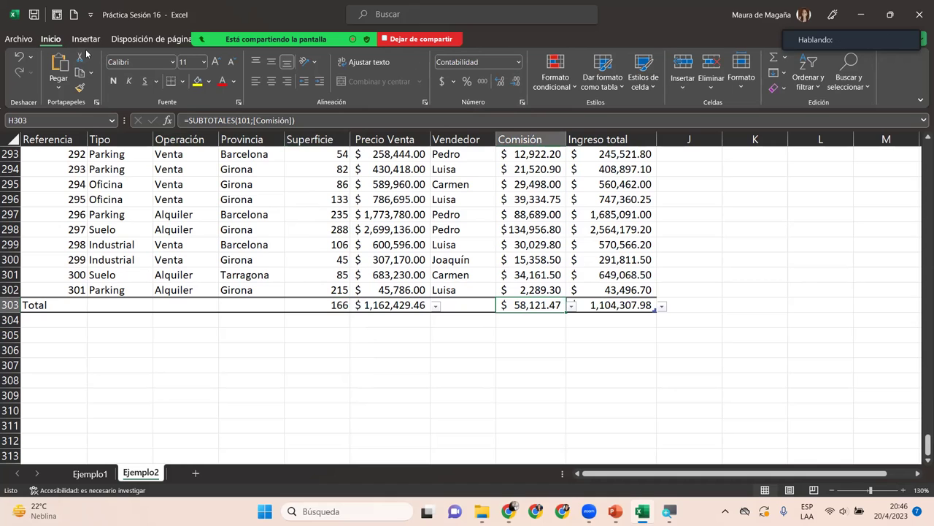
{"action": "scroll", "coordinate": [85, 54], "scroll_direction": "down", "scroll_amount": 2}
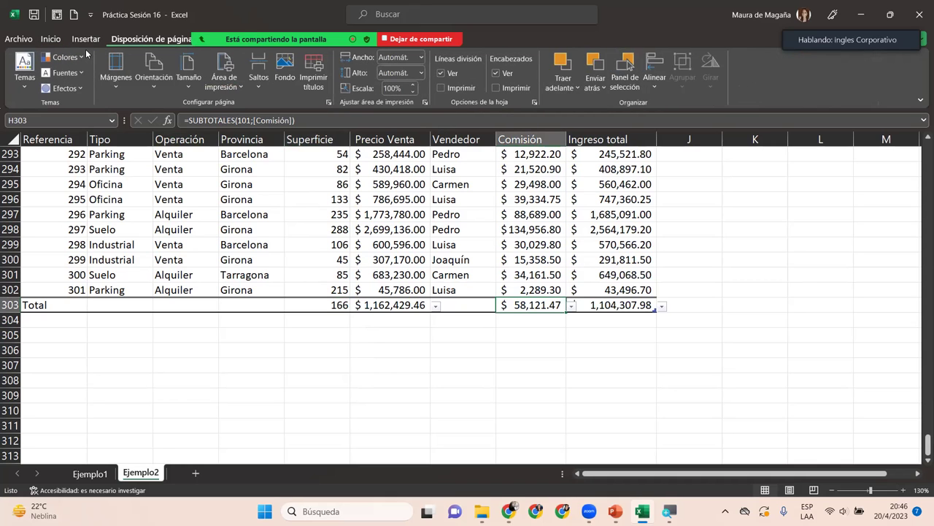
{"action": "scroll", "coordinate": [85, 54], "scroll_direction": "down", "scroll_amount": 3}
{"action": "scroll", "coordinate": [85, 54], "scroll_direction": "down", "scroll_amount": 3}
{"action": "scroll", "coordinate": [86, 54], "scroll_direction": "down", "scroll_amount": 1}
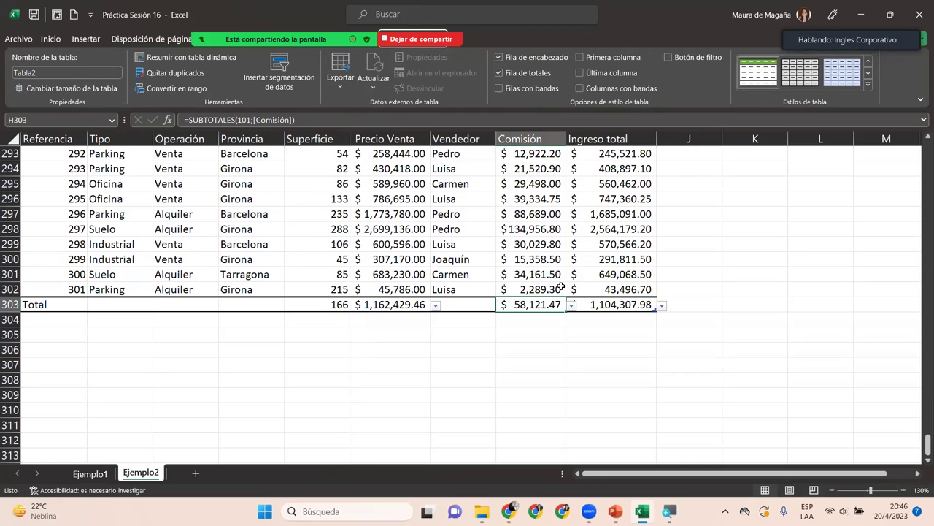
{"action": "left_click", "coordinate": [568, 214]}
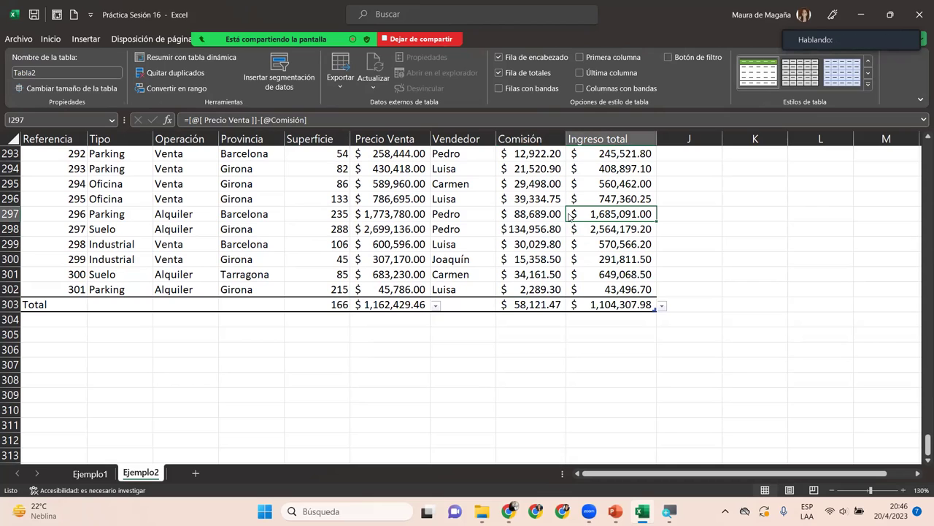
{"action": "key", "text": "alt+q"}
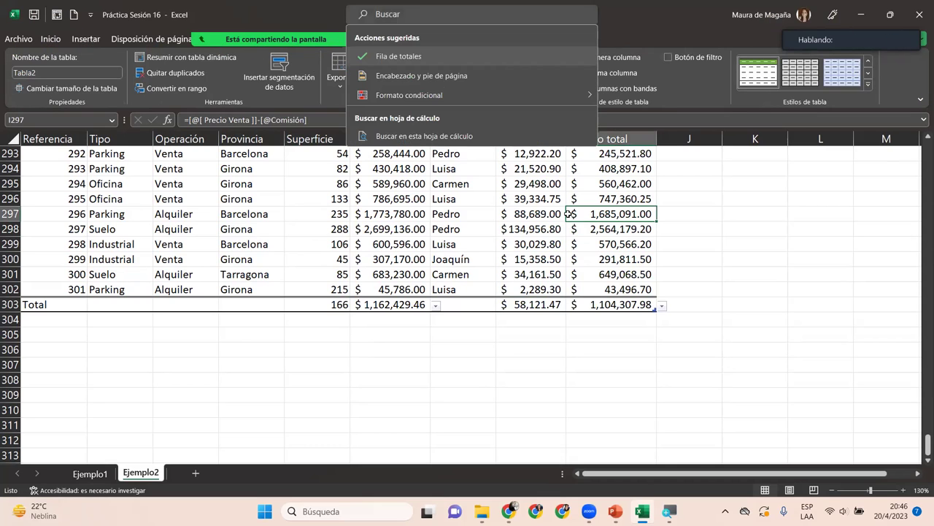
{"action": "key", "text": "Escape"}
{"action": "key", "text": "shift+Up"}
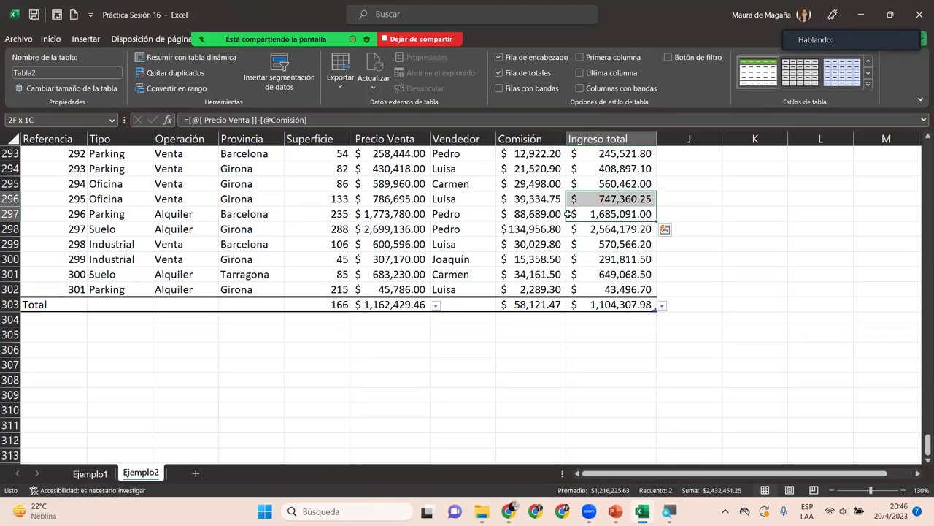
{"action": "key", "text": "Left"}
{"action": "key", "text": "Down"}
{"action": "key", "text": "shift+Up"}
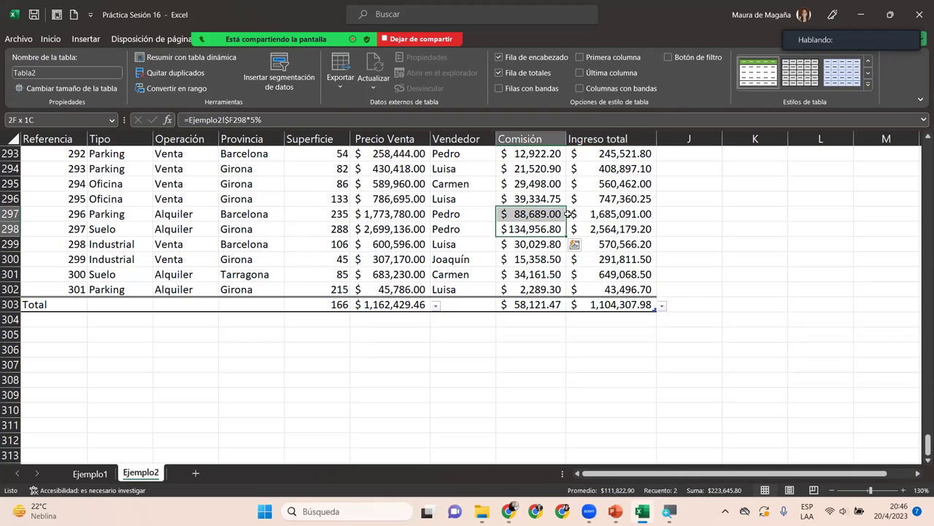
{"action": "key", "text": "ctrl+Up"}
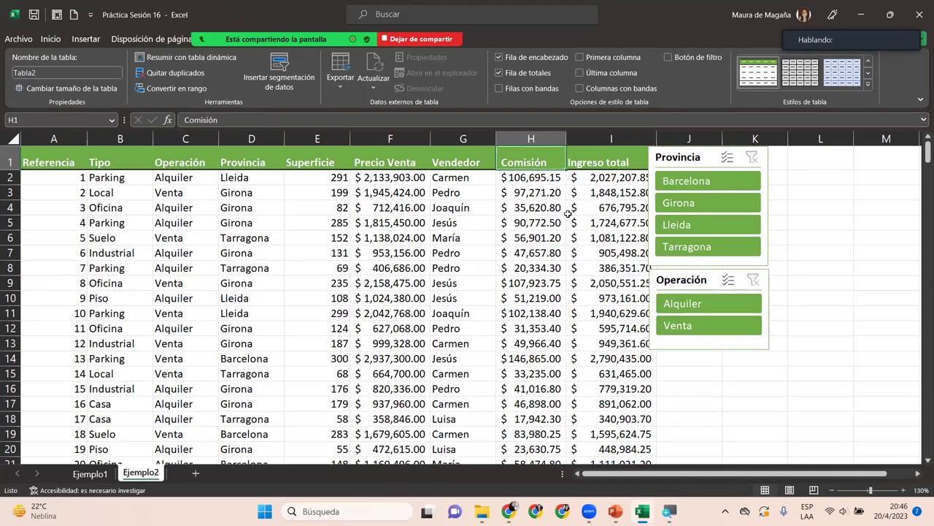
Filter Tabla2 to Lleida and Alquiler with the slicers, leaving 35 of 301 records.
{"action": "left_click", "coordinate": [553, 191]}
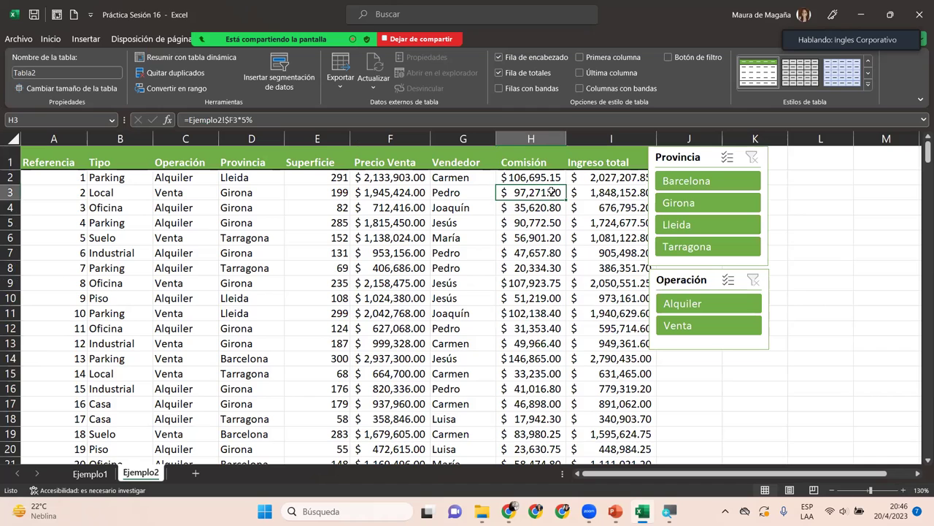
{"action": "left_click", "coordinate": [682, 227]}
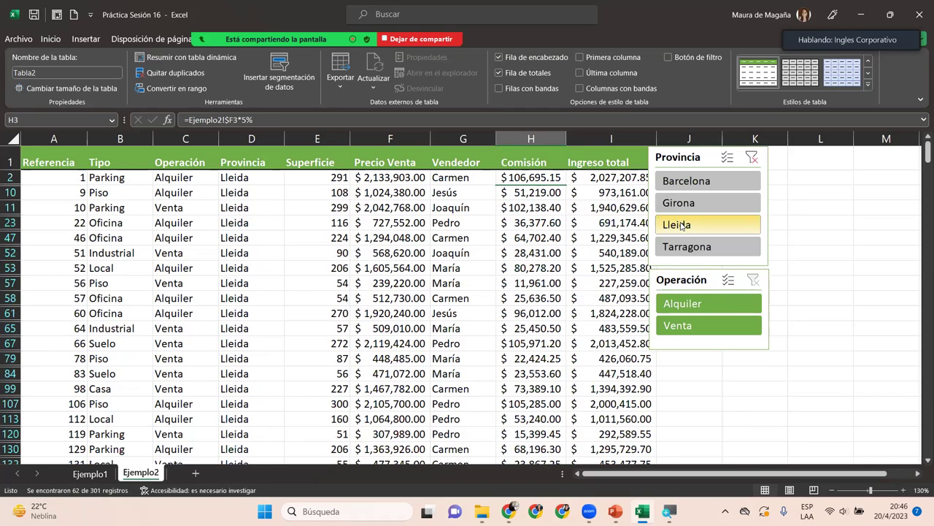
{"action": "left_click", "coordinate": [678, 306]}
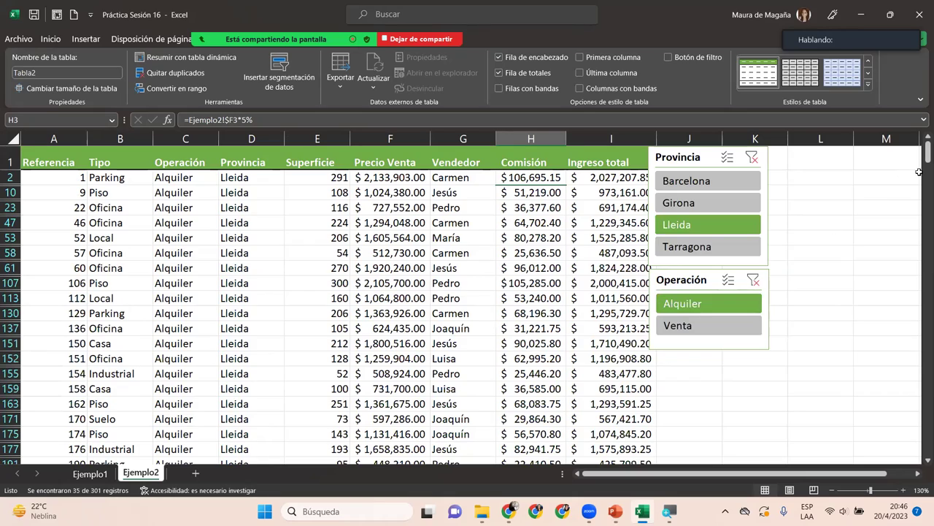
{"action": "left_click_drag", "start_coordinate": [927, 152], "coordinate": [920, 367]}
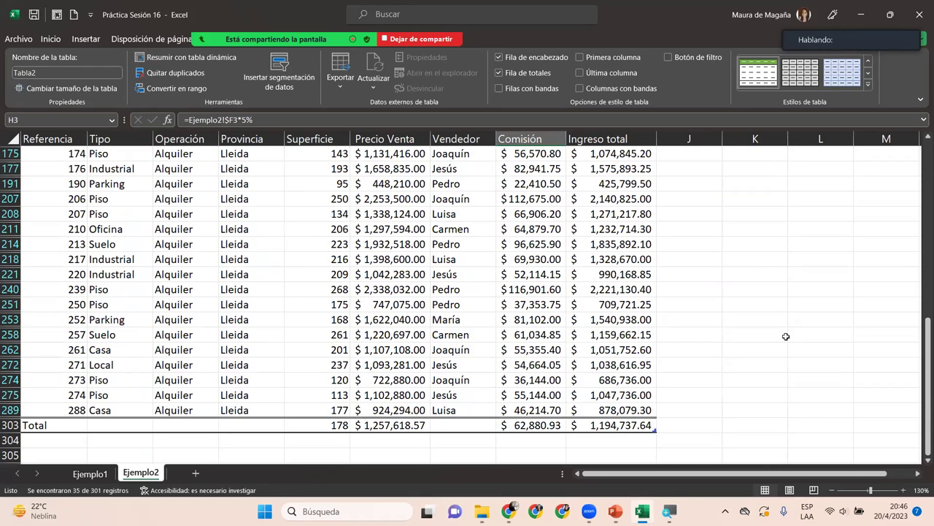
{"action": "left_click_drag", "start_coordinate": [919, 345], "coordinate": [920, 343]}
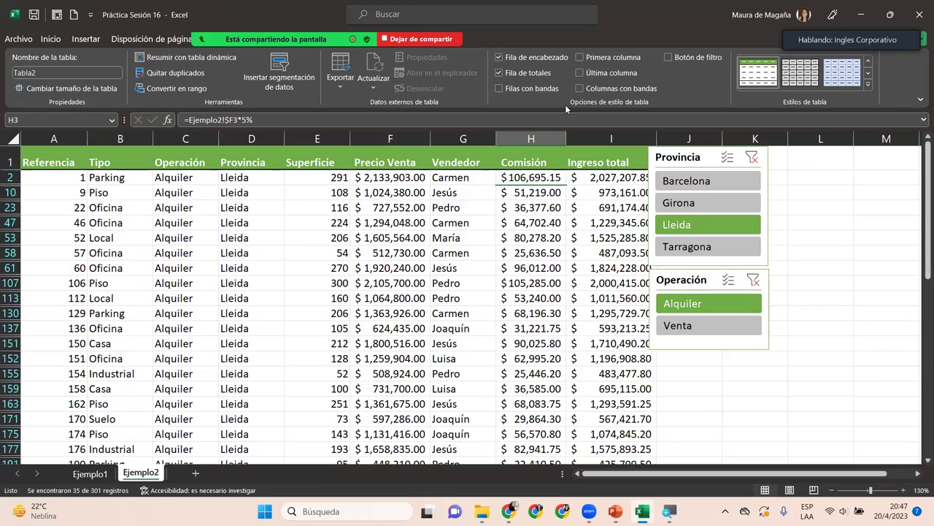
Insert a Vendedor slicer and place it beside the Provincia slicer.
{"action": "left_click", "coordinate": [278, 66]}
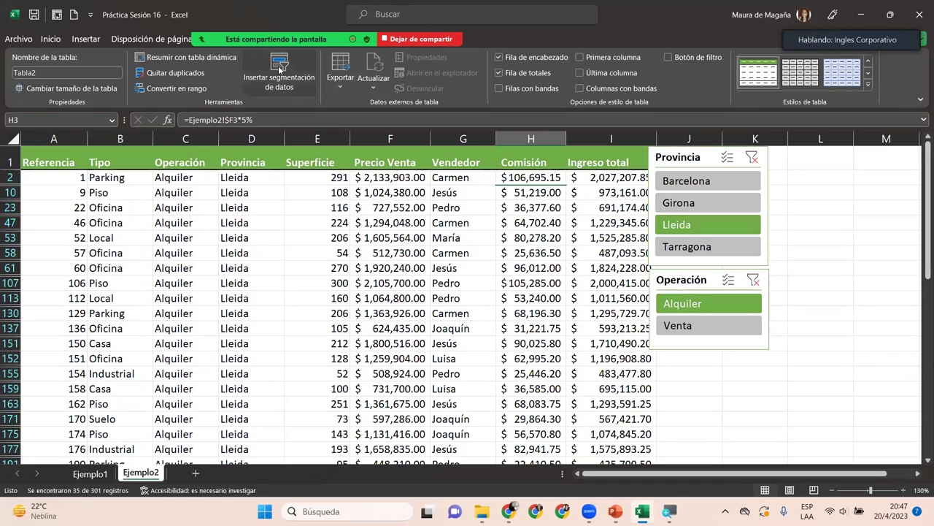
{"action": "left_click", "coordinate": [422, 262]}
{"action": "left_click", "coordinate": [492, 420]}
{"action": "mouse_move", "coordinate": [464, 204]}
{"action": "left_mouse_down"}
{"action": "mouse_move", "coordinate": [808, 162]}
{"action": "mouse_move", "coordinate": [833, 148]}
{"action": "left_mouse_up"}
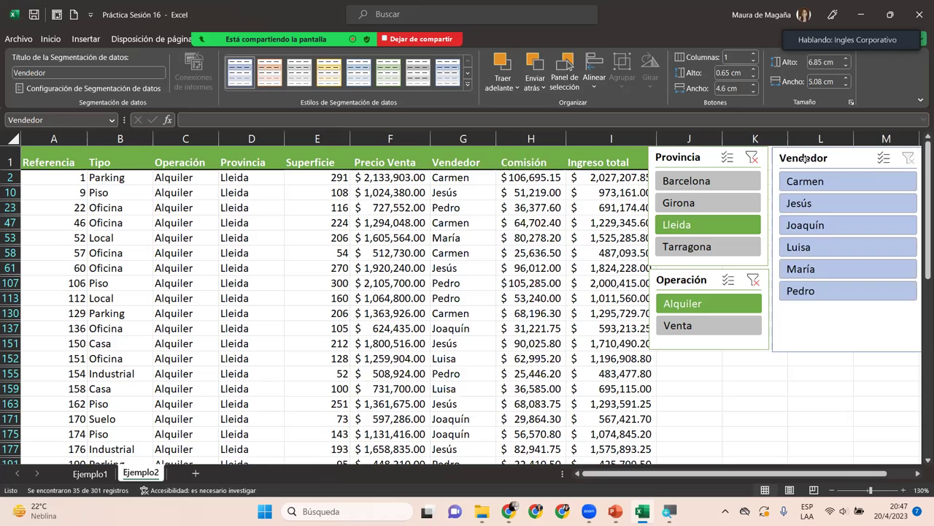
Make the Vendedor slicer 4 cm wide and slightly shorter.
{"action": "left_click", "coordinate": [845, 85]}
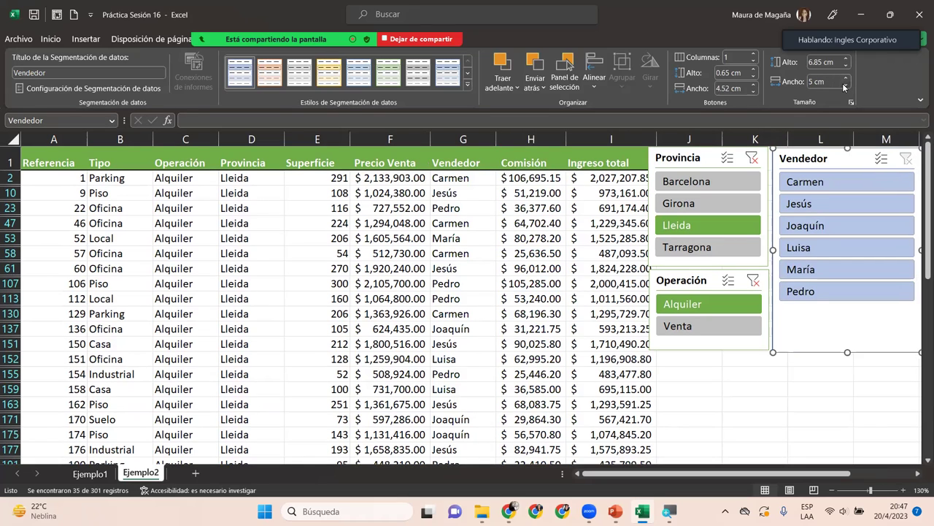
{"action": "left_click", "coordinate": [844, 85]}
{"action": "left_click", "coordinate": [845, 85]}
{"action": "left_click", "coordinate": [844, 86]}
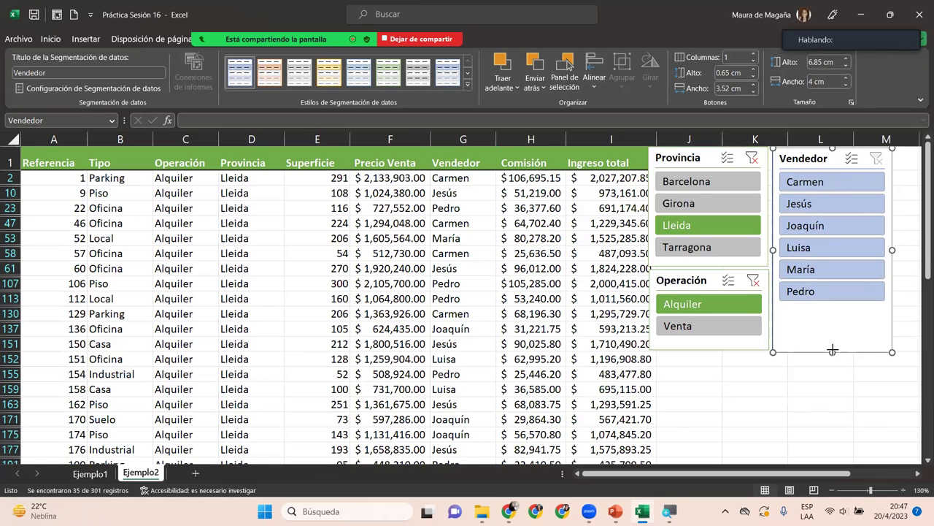
{"action": "left_click", "coordinate": [834, 311]}
{"action": "left_click_drag", "start_coordinate": [833, 312], "coordinate": [832, 314]}
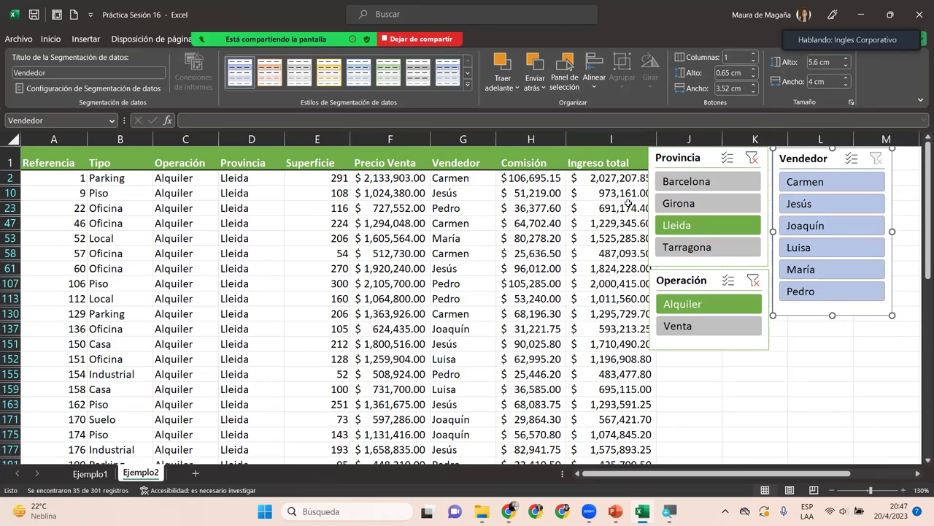
Give the Vendedor slicer a green style and filter to one salesperson's sales.
{"action": "left_click", "coordinate": [468, 86]}
{"action": "left_click", "coordinate": [388, 146]}
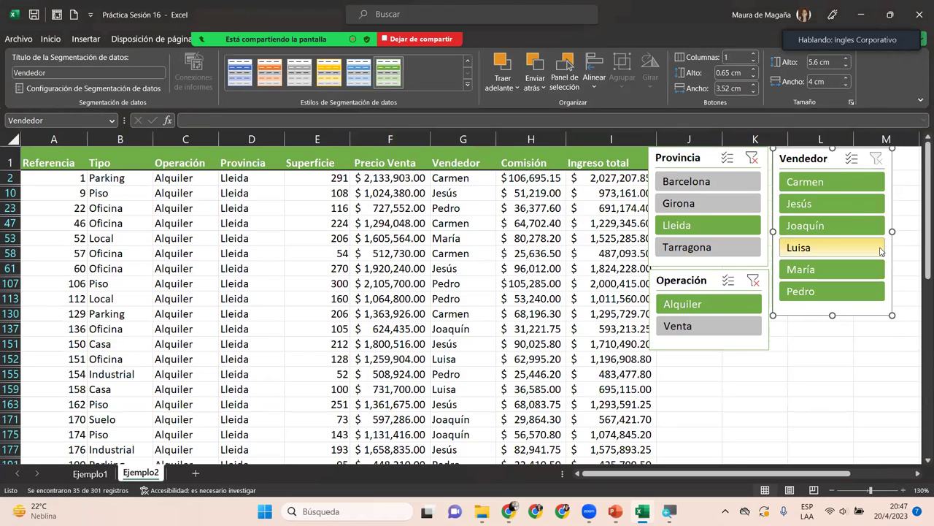
{"action": "left_click", "coordinate": [854, 206]}
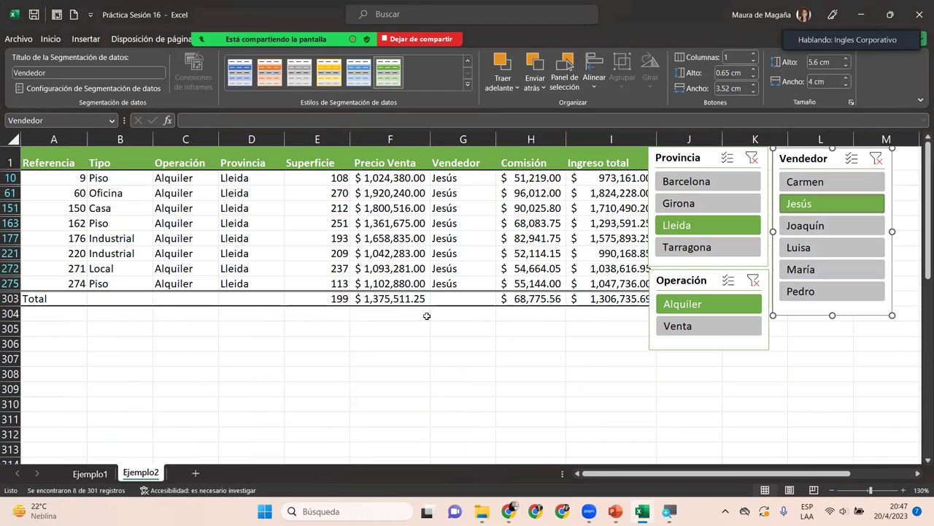
Switch the Vendedor slicer filter to a different salesperson, leaving 5 records.
{"action": "left_click", "coordinate": [841, 248]}
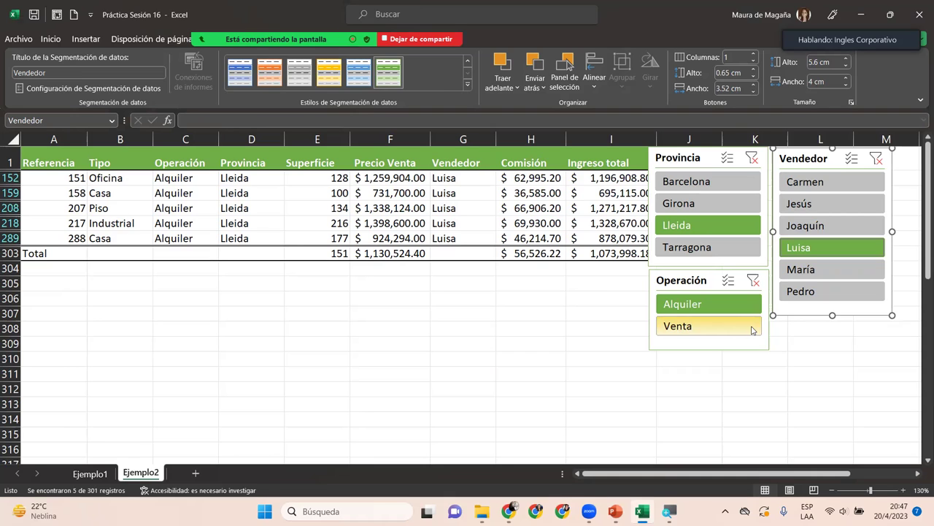
Nudge the Vendedor, Provincia and Operación slicers slightly right so they line up.
{"action": "left_click_drag", "start_coordinate": [804, 158], "coordinate": [823, 158]}
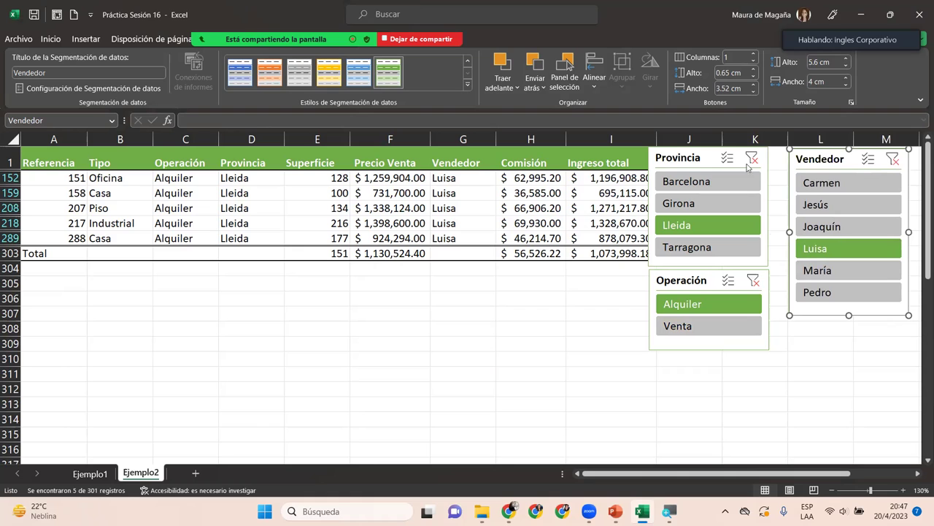
{"action": "key", "text": "Escape"}
{"action": "left_click", "coordinate": [716, 162]}
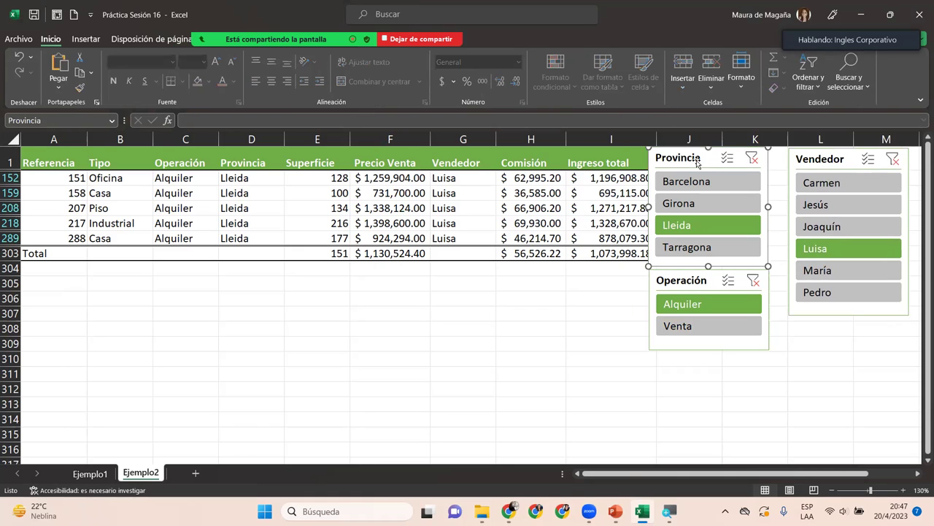
{"action": "left_click_drag", "start_coordinate": [697, 162], "coordinate": [709, 161]}
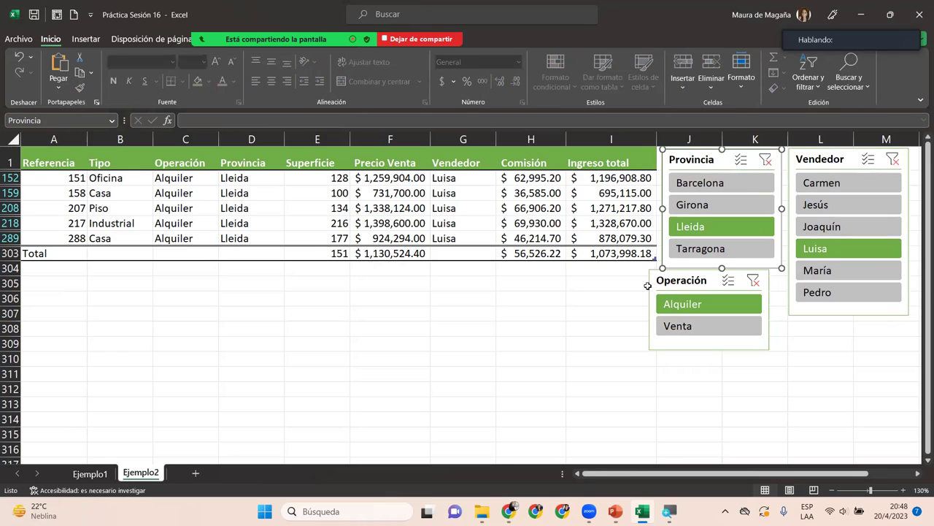
{"action": "left_click_drag", "start_coordinate": [654, 286], "coordinate": [666, 287]}
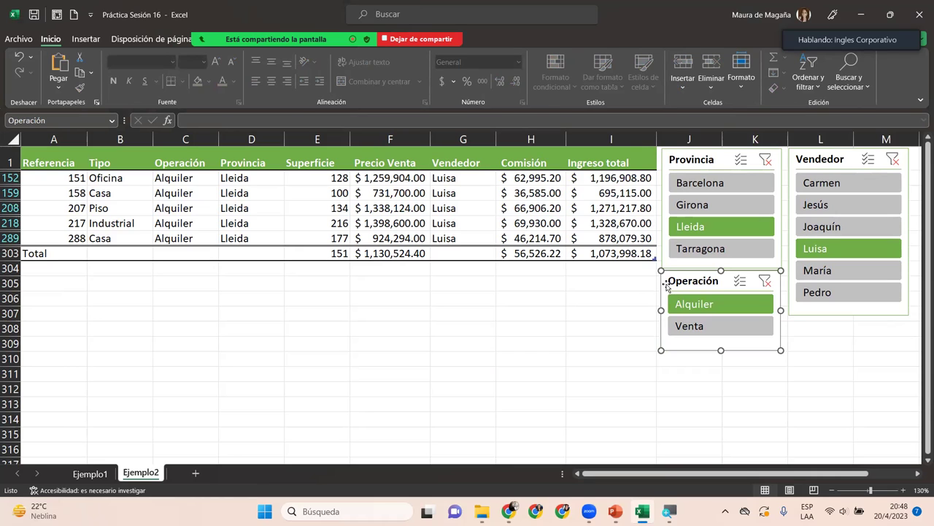
{"action": "left_click", "coordinate": [535, 208]}
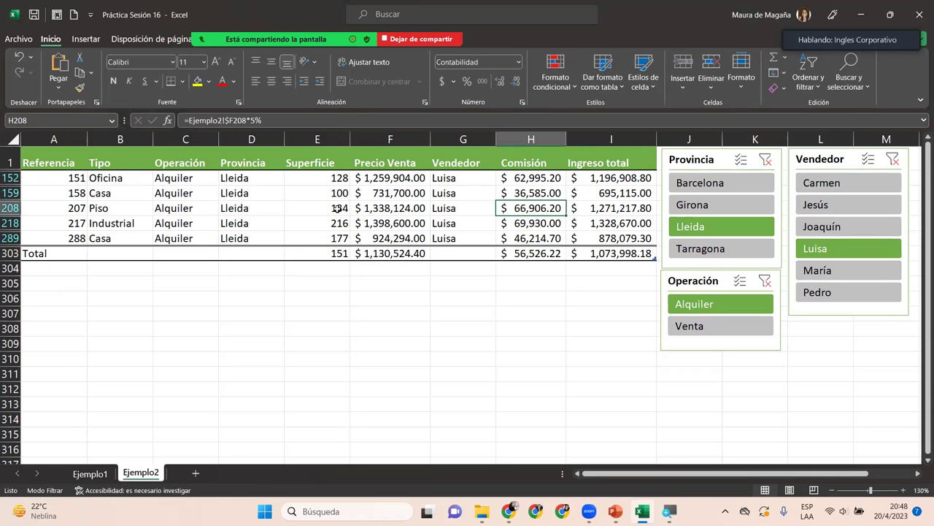
Select cell A152 on the current sheet.
{"action": "left_click", "coordinate": [71, 175]}
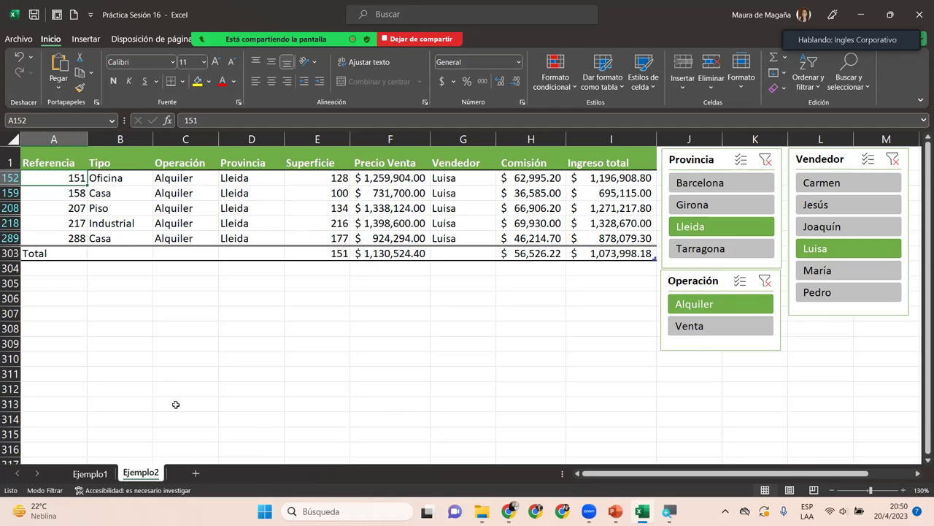
Add a new worksheet and rename it Ejemplo3.
{"action": "left_click", "coordinate": [196, 474]}
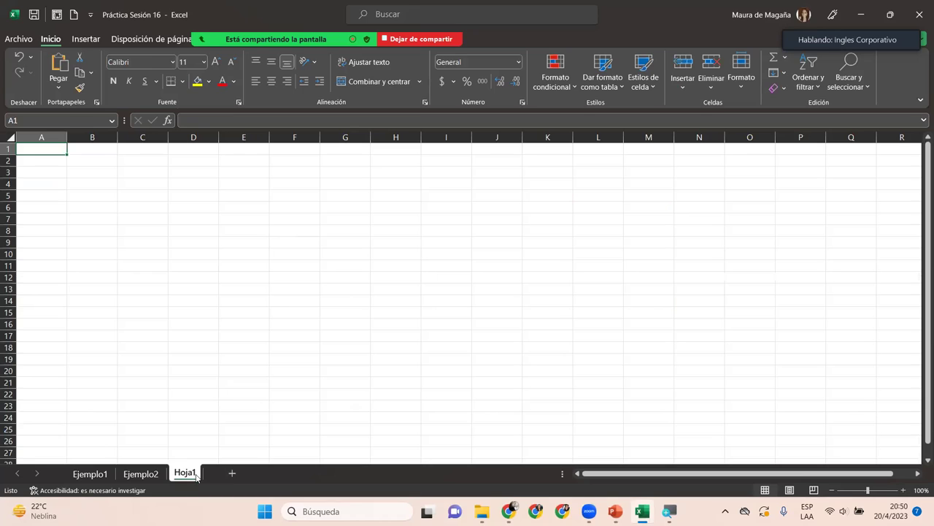
{"action": "double_click", "coordinate": [186, 473]}
{"action": "type", "text": "Ejemplo3"}
{"action": "key", "text": "Return"}
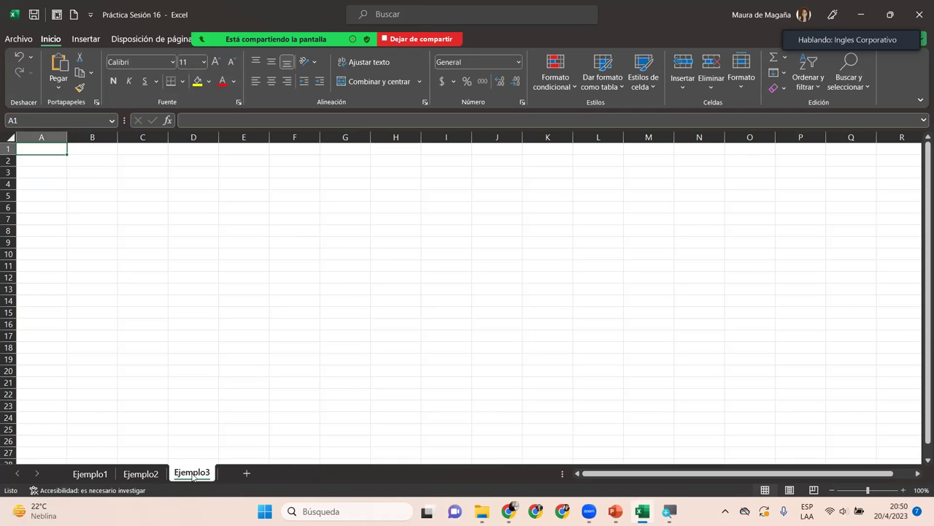
Select cell B2 on the Ejemplo3 sheet.
{"action": "left_click", "coordinate": [93, 165]}
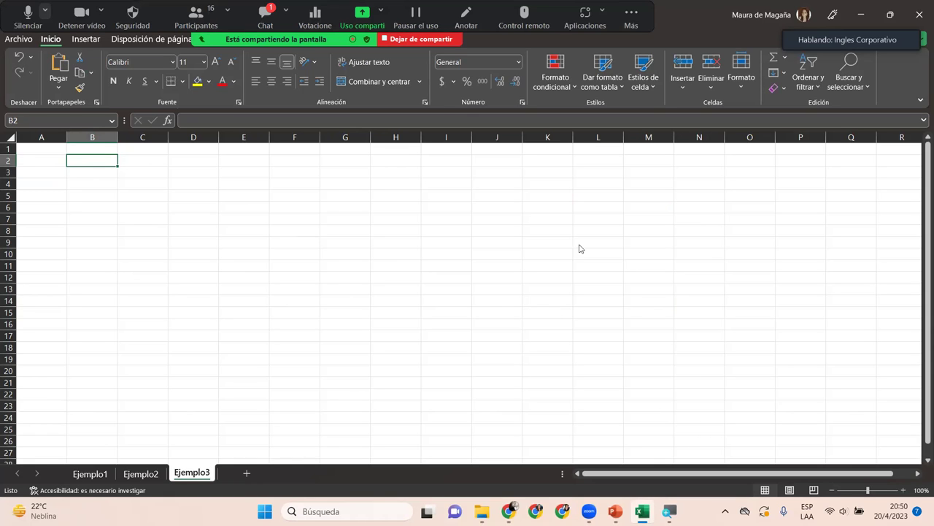
{"action": "key", "text": "alt+h"}
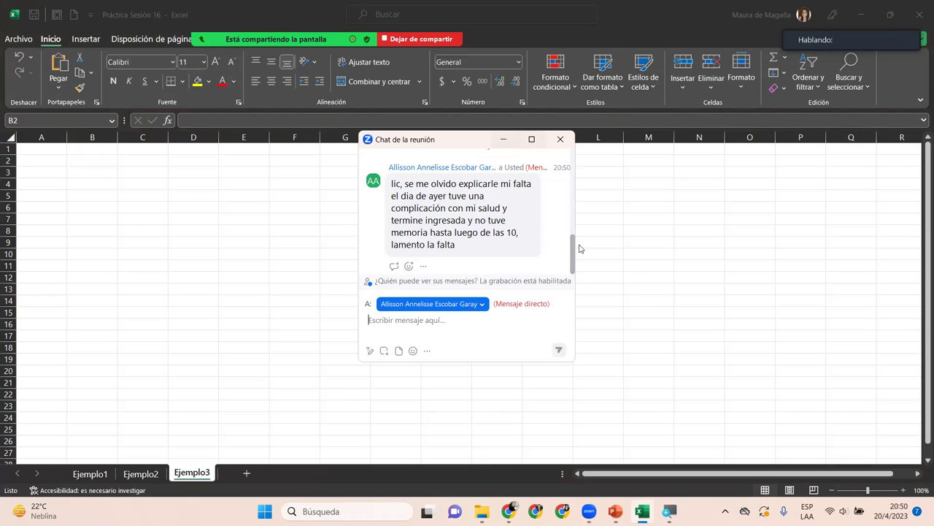
{"action": "key", "text": "alt+h"}
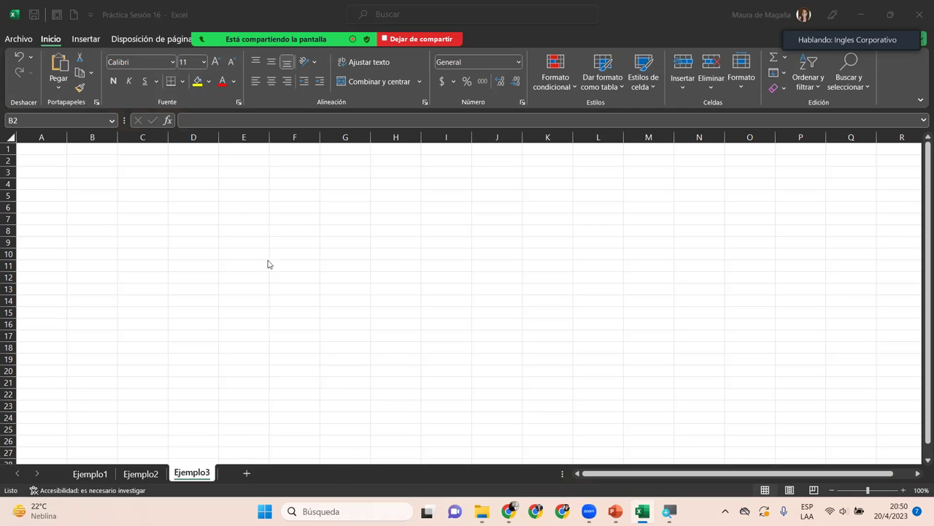
{"action": "left_click", "coordinate": [78, 163]}
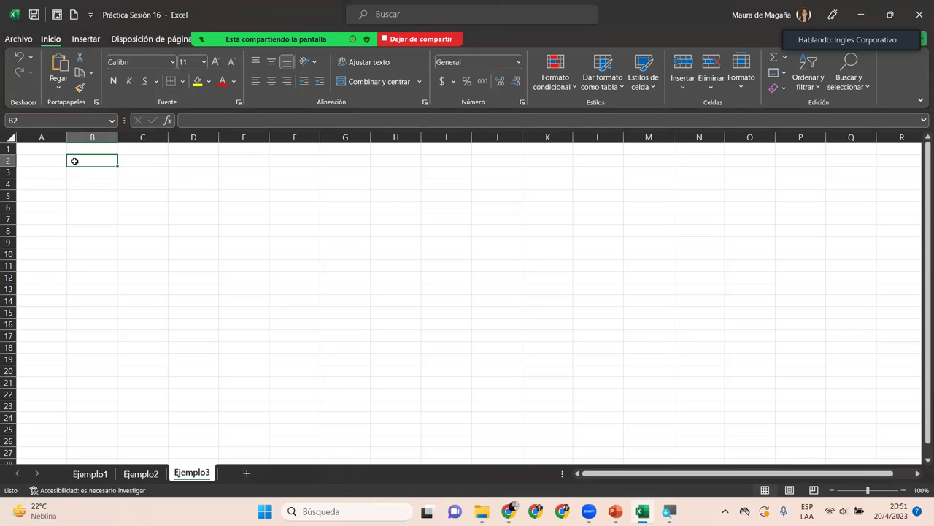
Select B2:H6 on Ejemplo3 and bring up the Dar formato como tabla styles.
{"action": "mouse_move", "coordinate": [75, 161]}
{"action": "left_mouse_down"}
{"action": "mouse_move", "coordinate": [233, 155]}
{"action": "mouse_move", "coordinate": [392, 166]}
{"action": "left_mouse_up"}
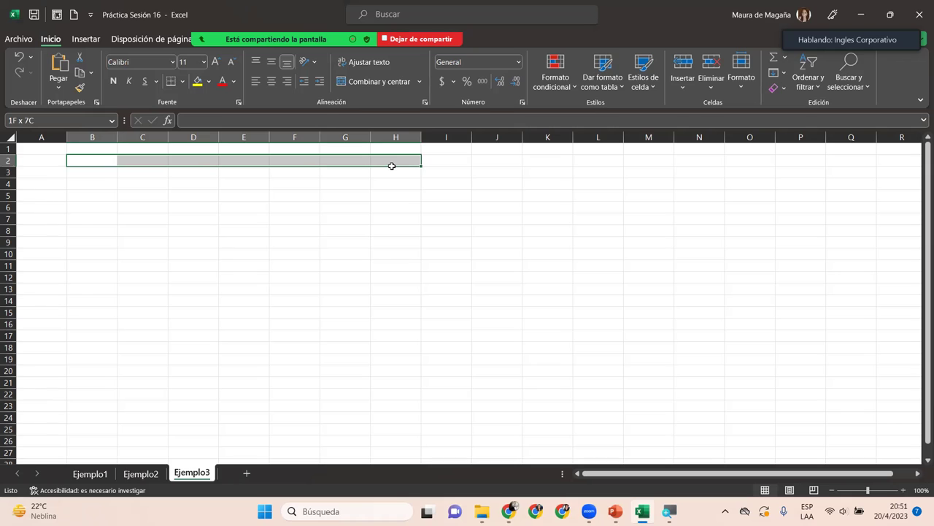
{"action": "left_click_drag", "start_coordinate": [392, 166], "coordinate": [397, 207]}
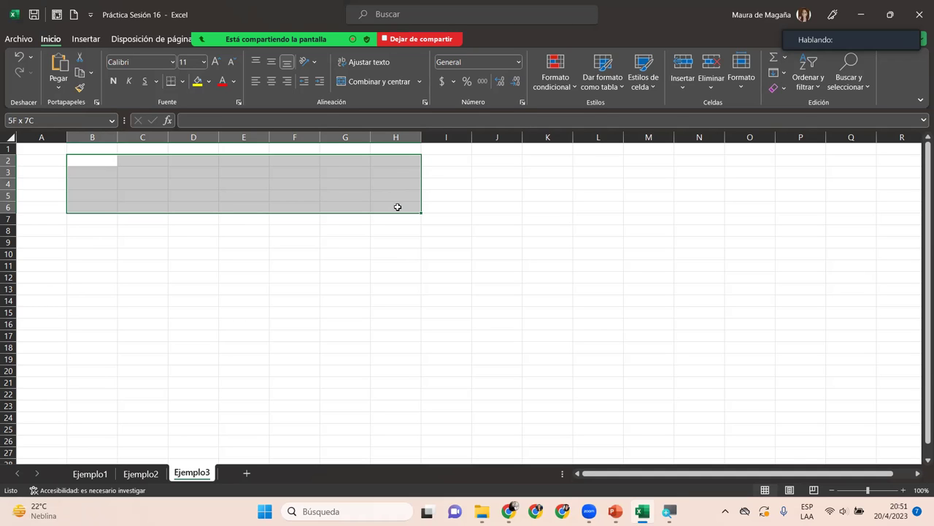
{"action": "left_click_drag", "start_coordinate": [397, 207], "coordinate": [397, 206]}
{"action": "left_click", "coordinate": [612, 92]}
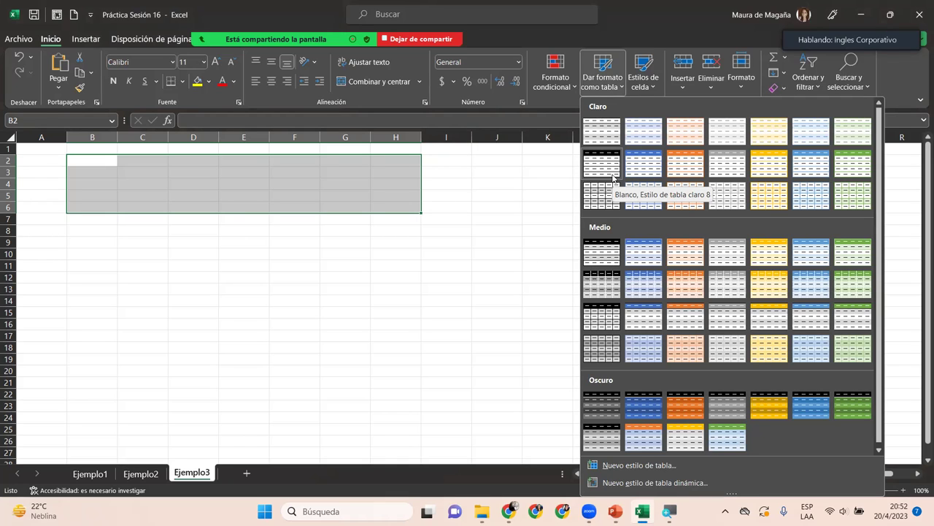
Format B2:H6 as a Blanco light 8 table with a header row.
{"action": "left_click", "coordinate": [613, 176]}
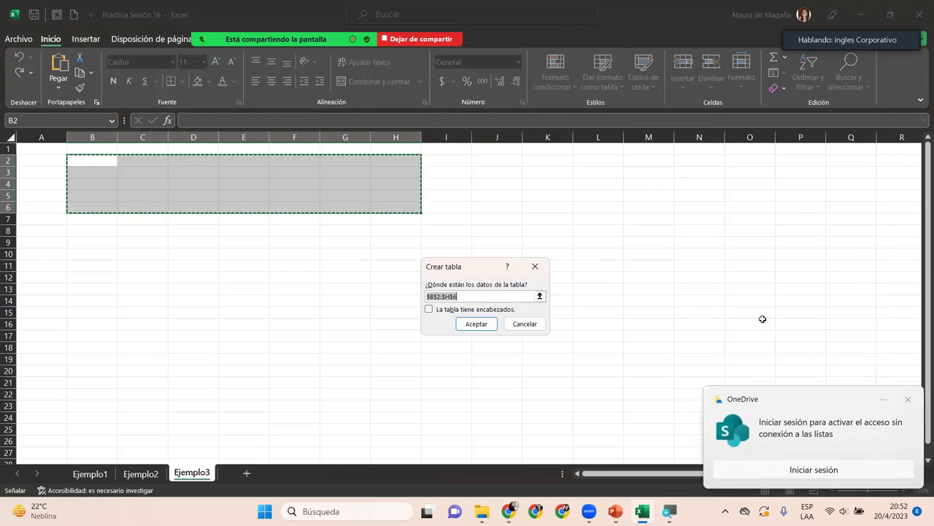
{"action": "left_click", "coordinate": [907, 399]}
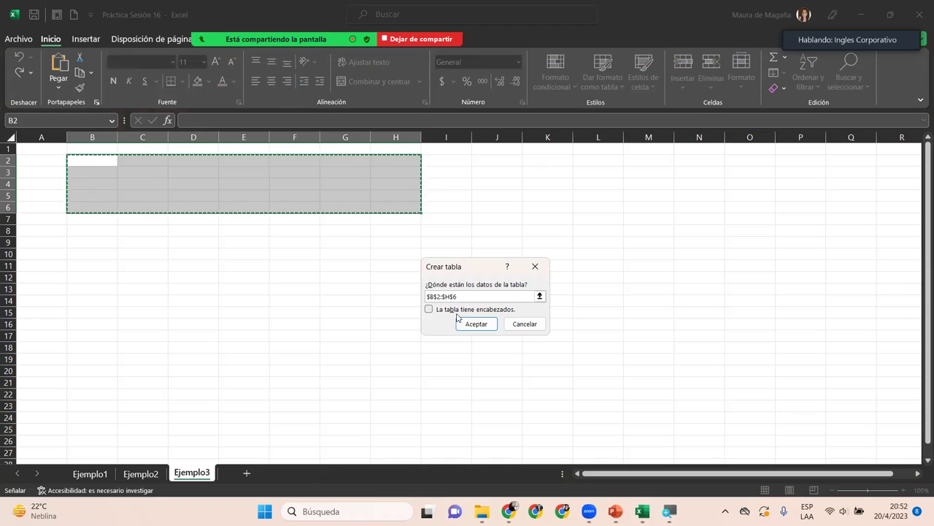
{"action": "left_click", "coordinate": [432, 311]}
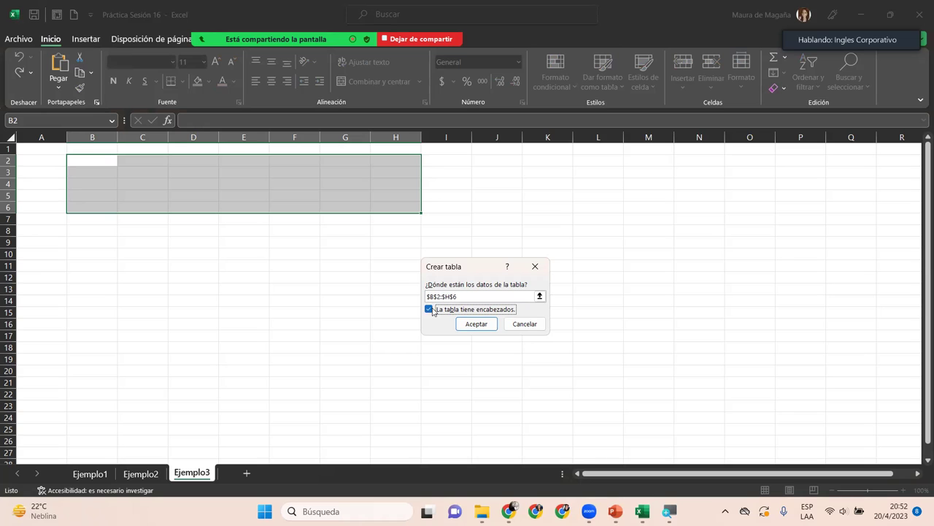
{"action": "left_click", "coordinate": [477, 323]}
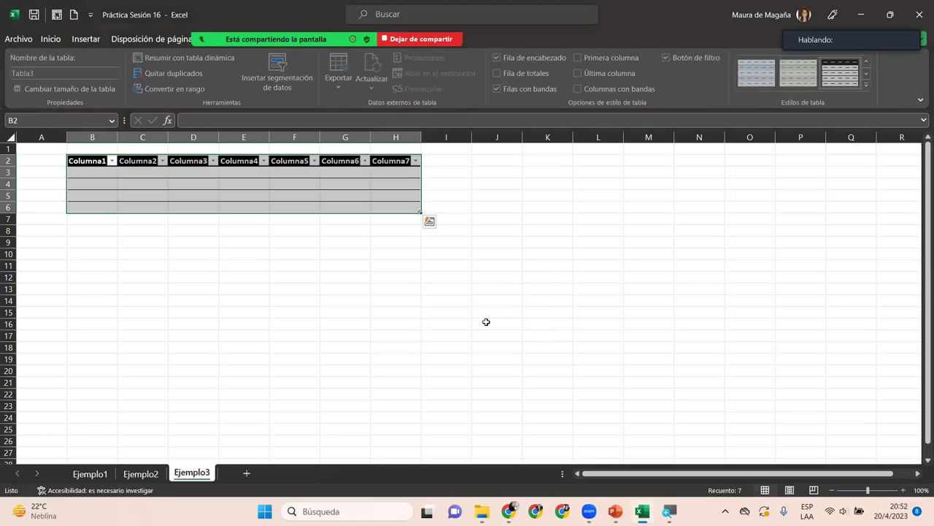
Select header cell B2 and turn off Botón de filtro so the Columna headers lose their arrows.
{"action": "left_click", "coordinate": [76, 172]}
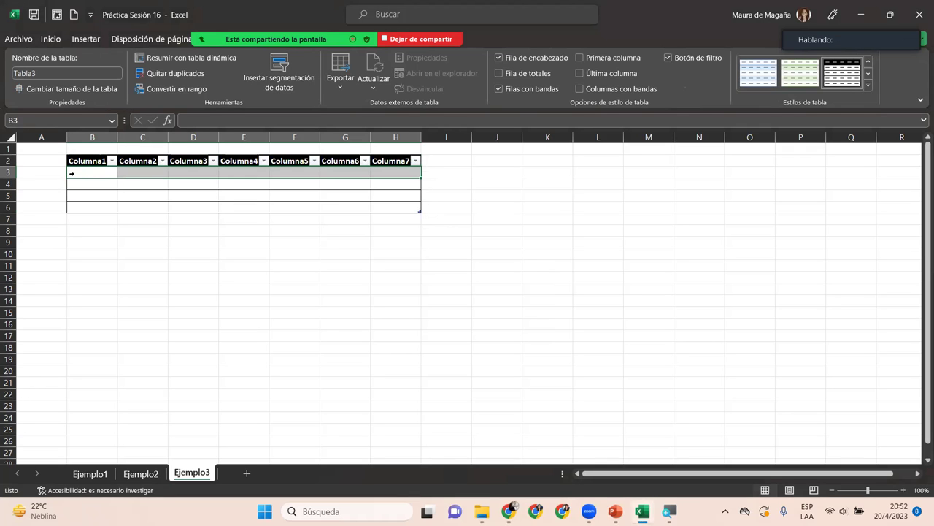
{"action": "left_click", "coordinate": [70, 184]}
{"action": "left_click", "coordinate": [69, 196]}
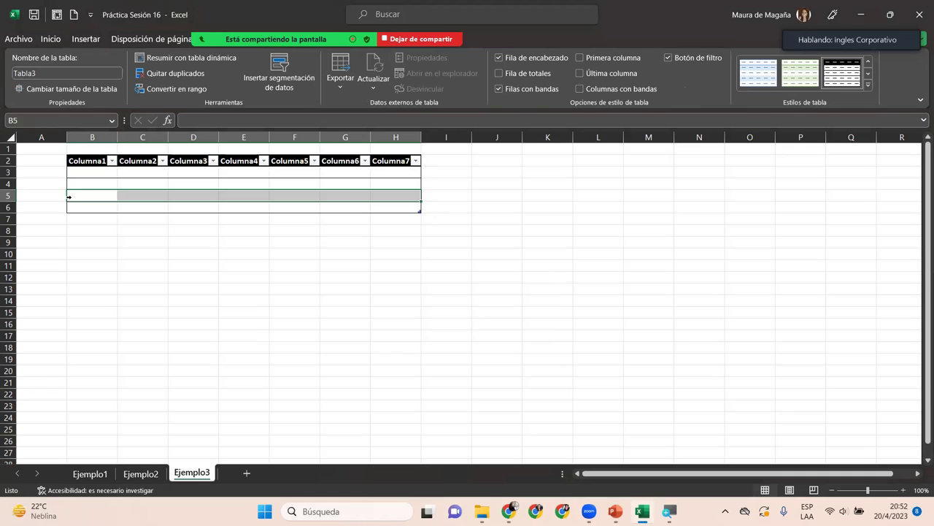
{"action": "left_click", "coordinate": [71, 207]}
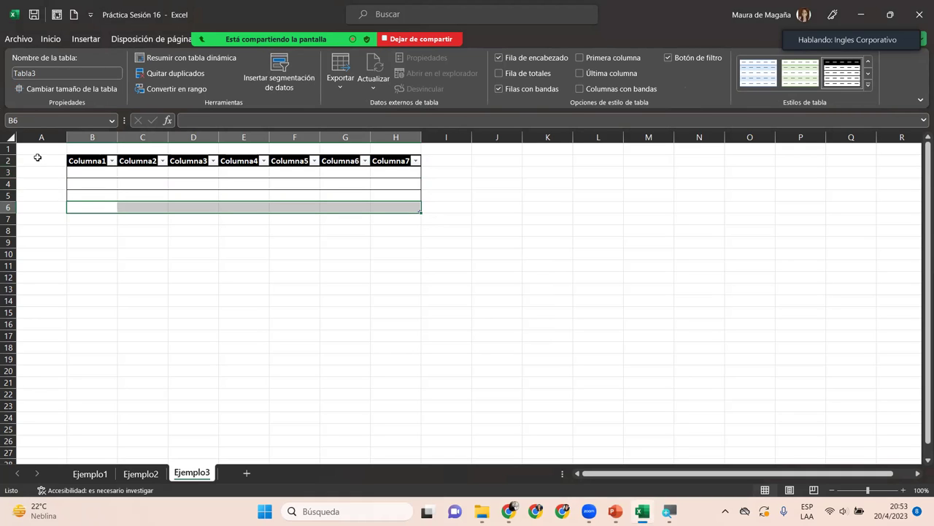
{"action": "left_click", "coordinate": [84, 178]}
{"action": "left_click", "coordinate": [90, 182]}
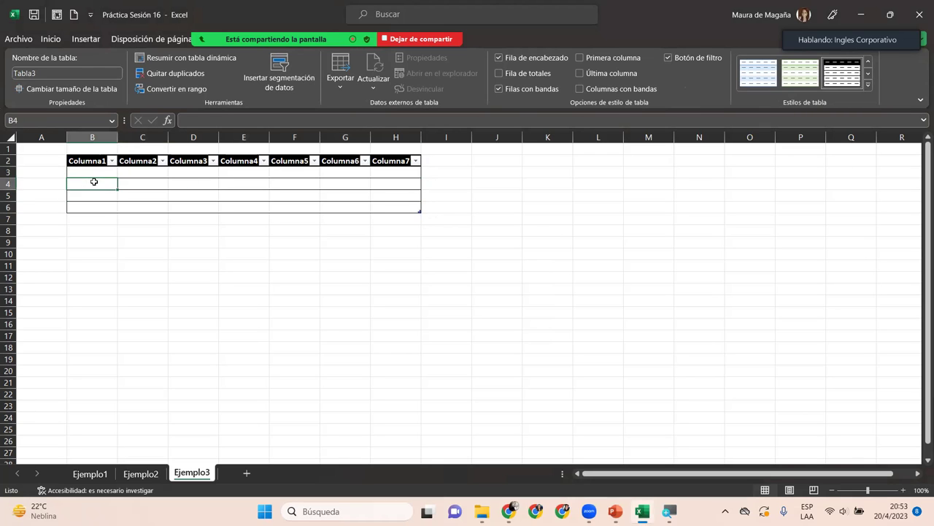
{"action": "left_click", "coordinate": [241, 181]}
{"action": "left_click", "coordinate": [358, 183]}
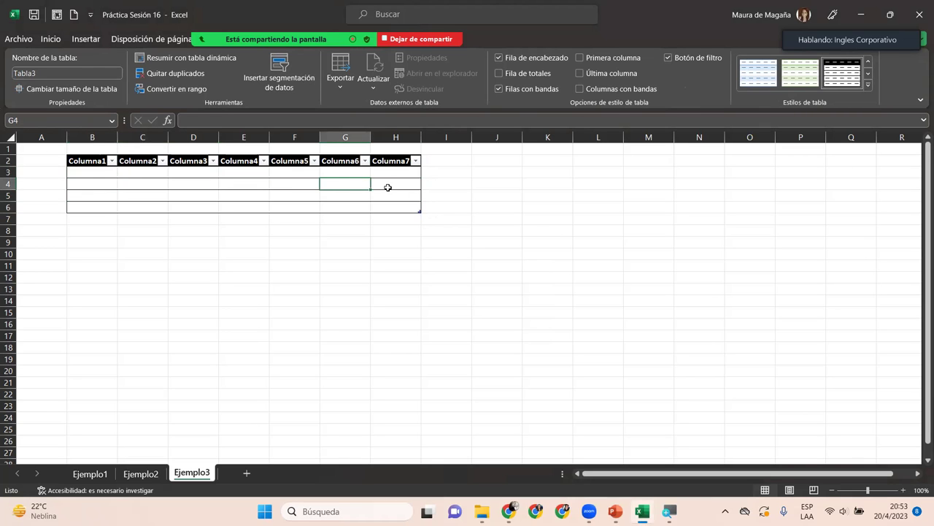
{"action": "left_click", "coordinate": [95, 162]}
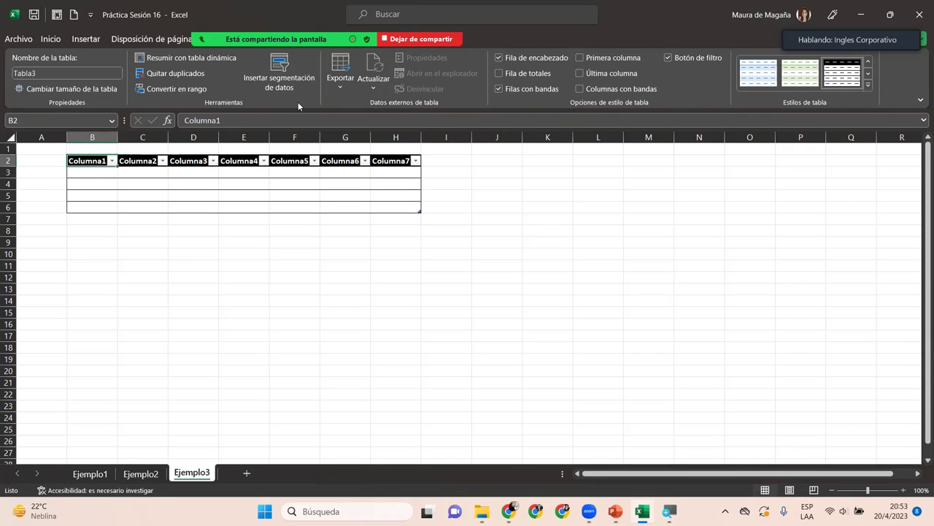
{"action": "left_click", "coordinate": [684, 60]}
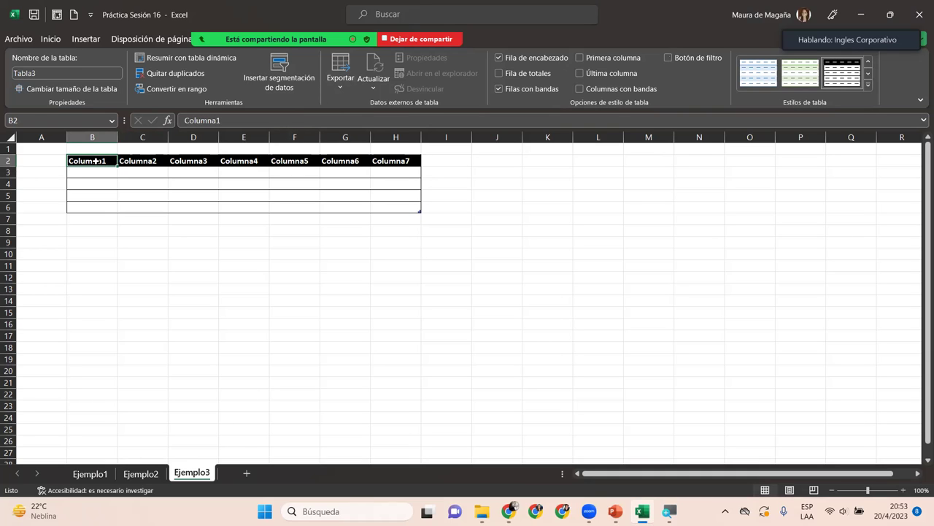
Enter Domingo in B2 and Lunes in C2 as the first two headers.
{"action": "type", "text": "Domin"}
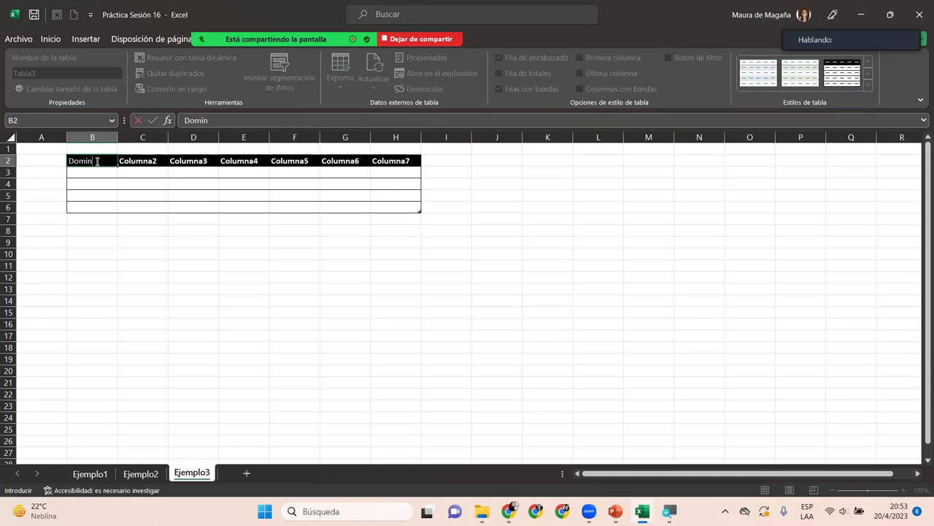
{"action": "type", "text": "go"}
{"action": "key", "text": "Tab"}
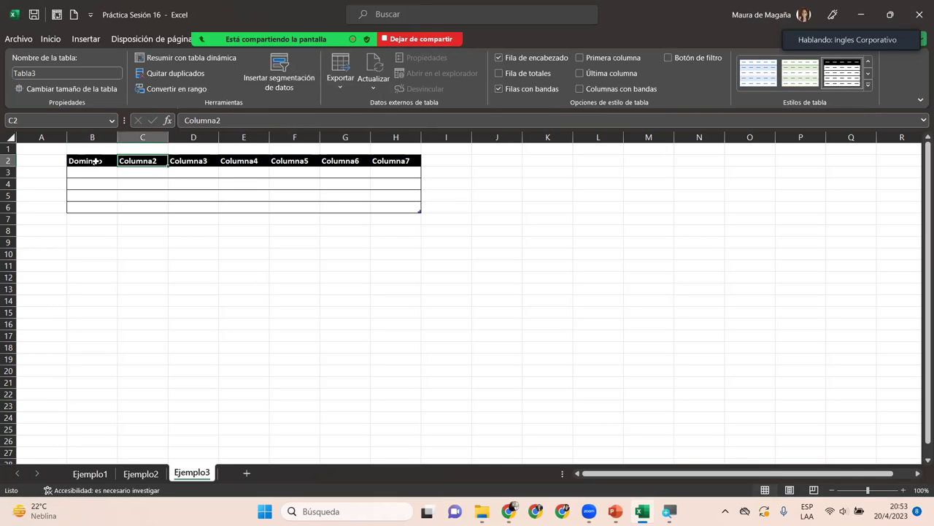
{"action": "type", "text": "Lunes"}
{"action": "key", "text": "Tab"}
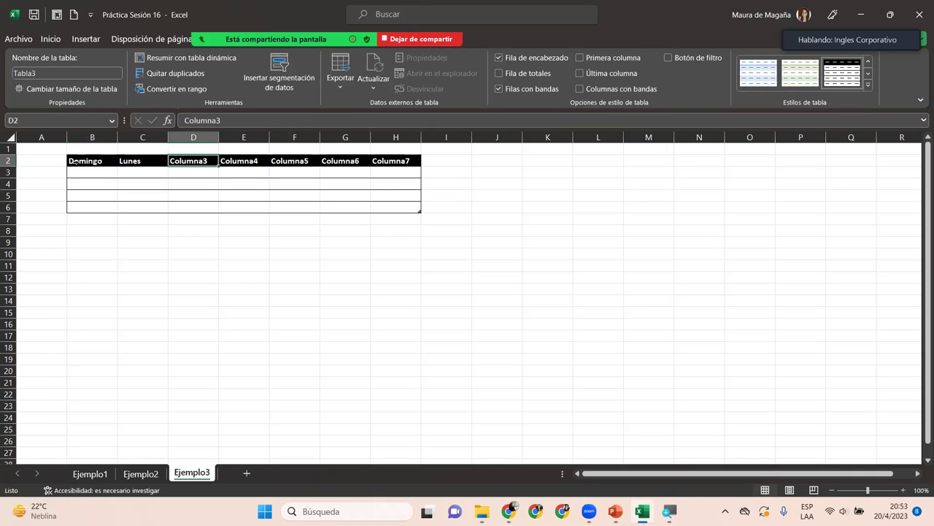
Auto-fill the remaining headers Martes through Sábado from Lunes across to H2.
{"action": "left_click", "coordinate": [136, 164]}
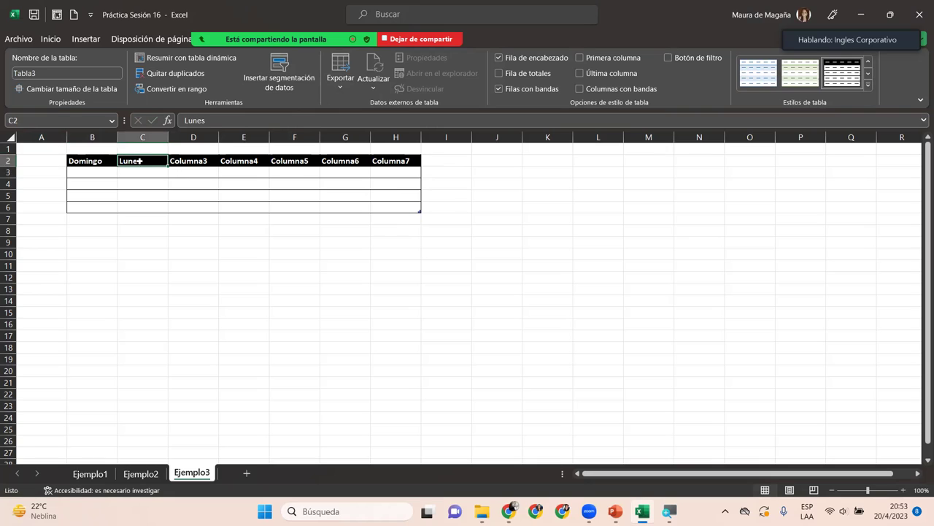
{"action": "left_click_drag", "start_coordinate": [167, 165], "coordinate": [422, 165]}
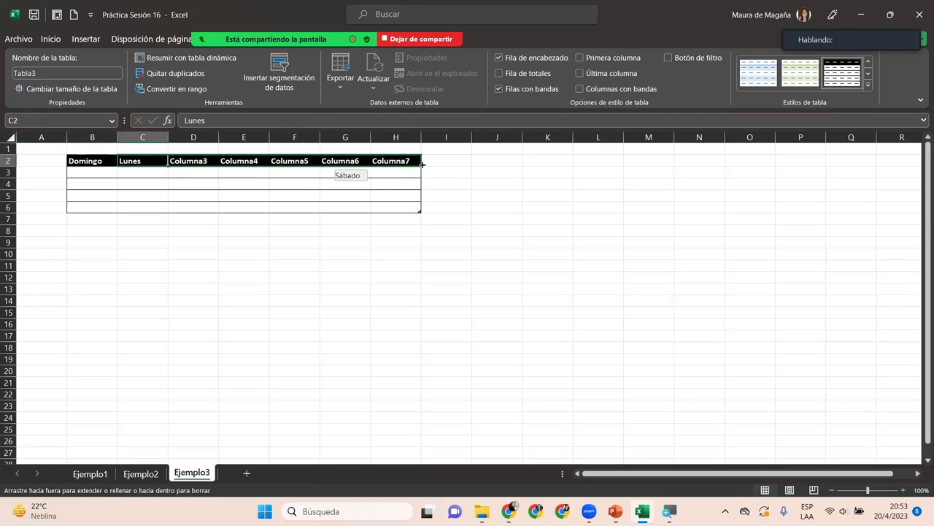
{"action": "left_click", "coordinate": [179, 181]}
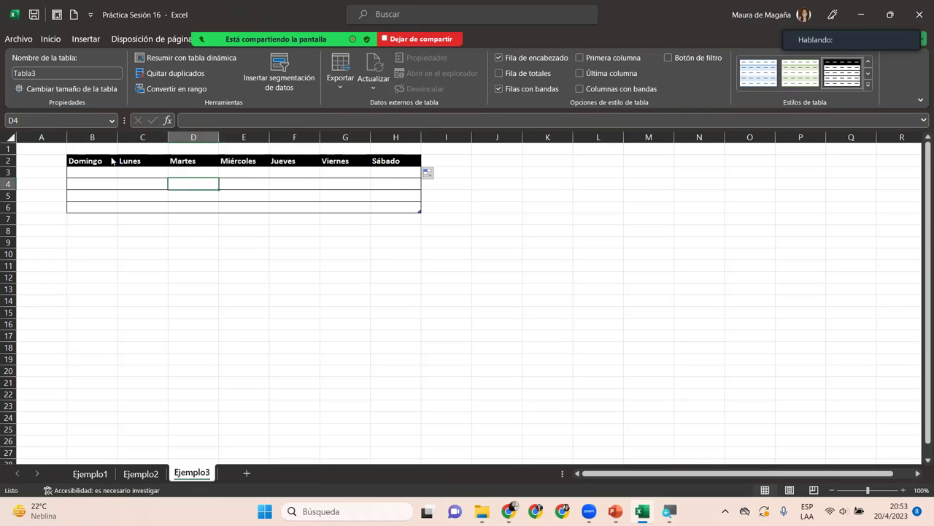
{"action": "left_click", "coordinate": [73, 162]}
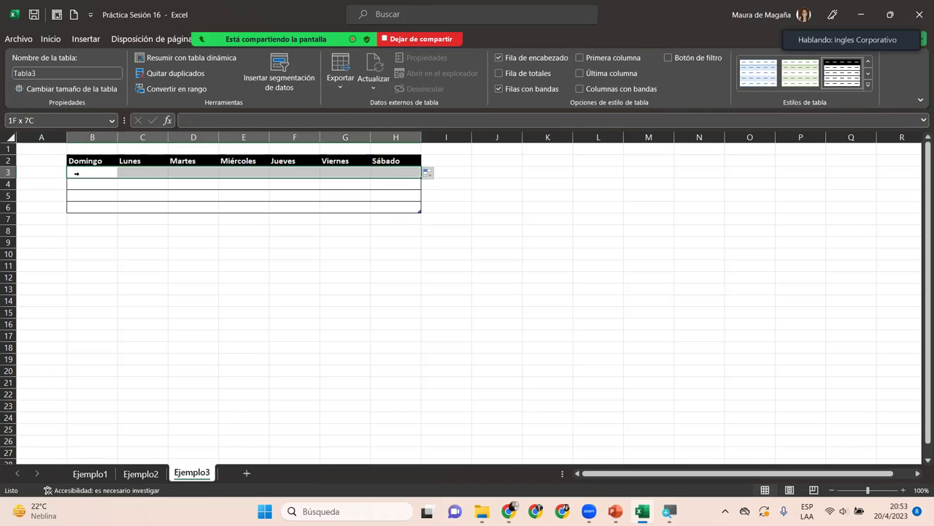
{"action": "left_click", "coordinate": [84, 174]}
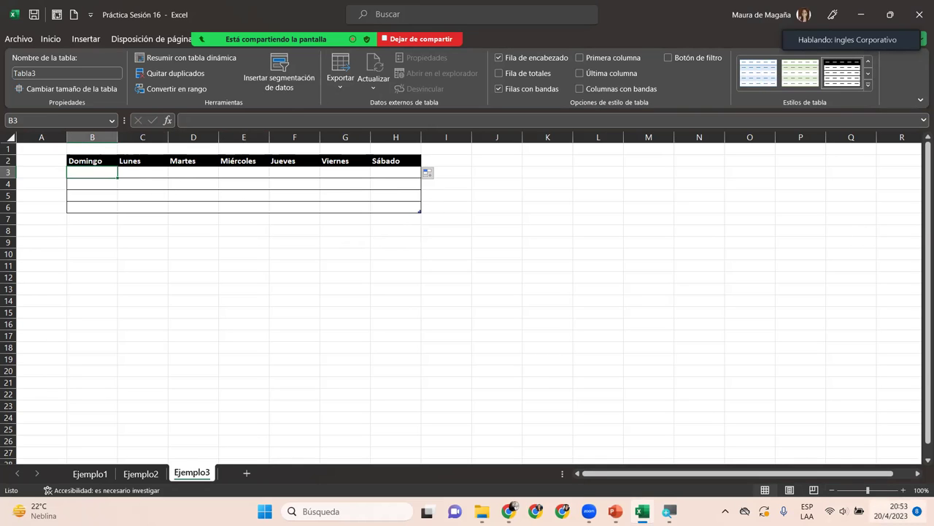
{"action": "left_click", "coordinate": [898, 511]}
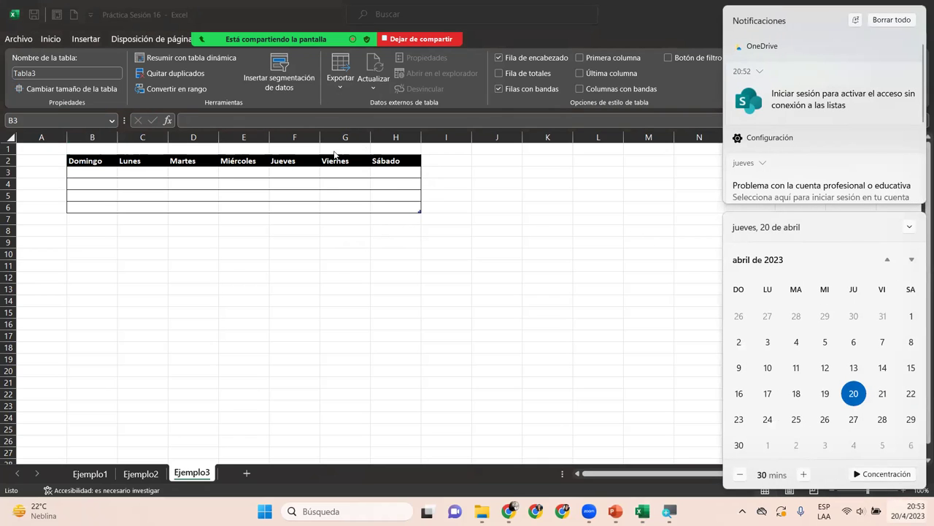
Enter 1 in H3 under Sábado and 2 in B4 under Domingo.
{"action": "left_click", "coordinate": [371, 169]}
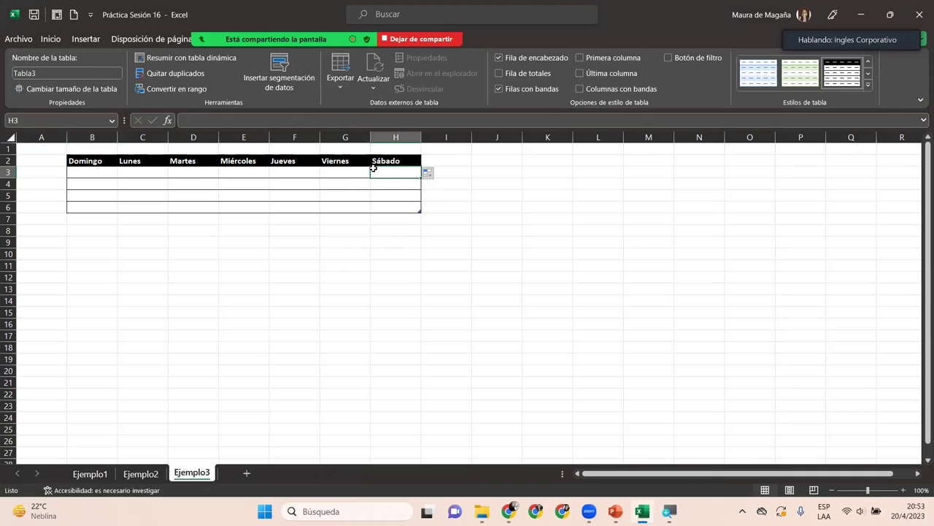
{"action": "type", "text": "1"}
{"action": "key", "text": "Return"}
{"action": "left_click", "coordinate": [84, 181]}
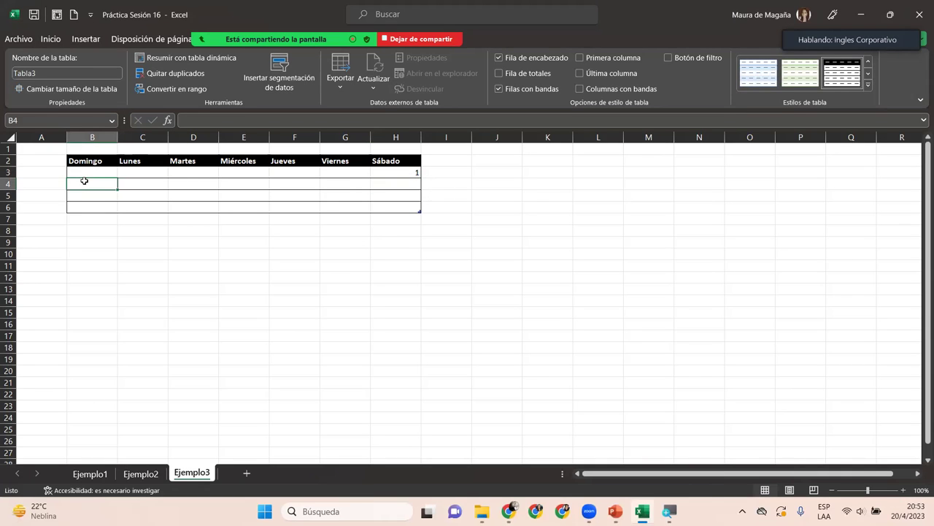
{"action": "type", "text": "2"}
{"action": "key", "text": "Return"}
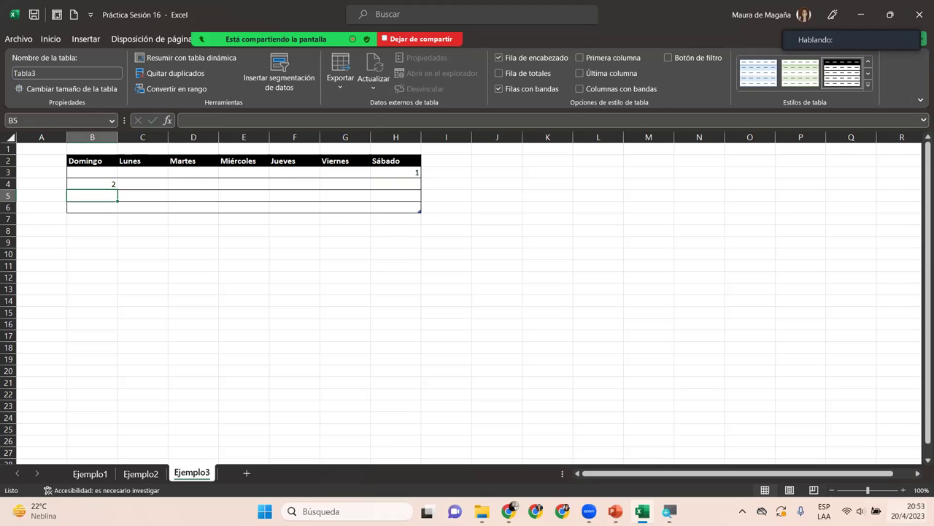
After checking the calendar, enter 9 in B5 and 16 in B6.
{"action": "key", "text": "super+n"}
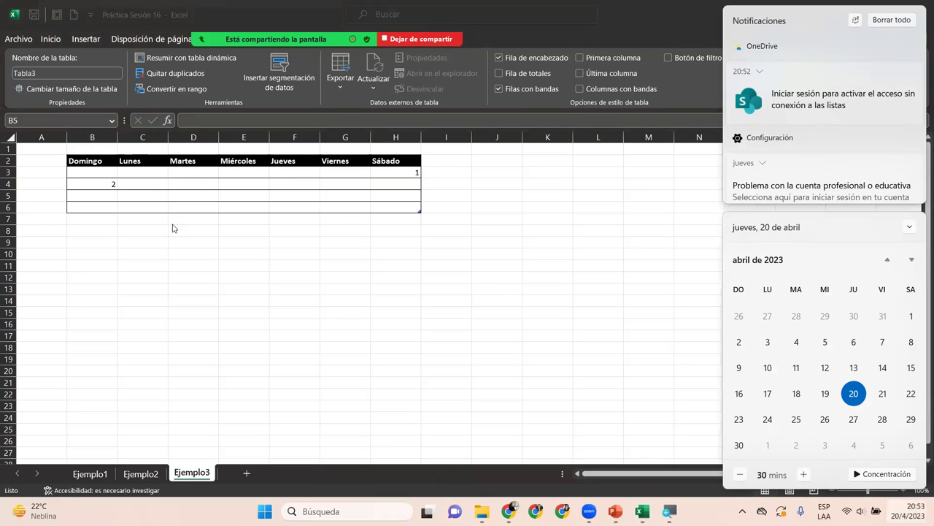
{"action": "left_click", "coordinate": [85, 197]}
{"action": "type", "text": "9"}
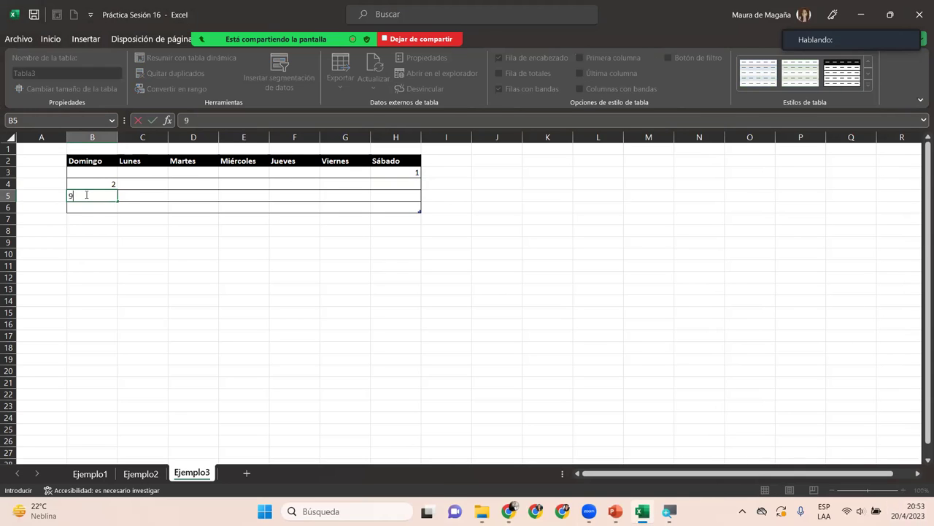
{"action": "key", "text": "Return"}
{"action": "type", "text": "16"}
{"action": "key", "text": "Return"}
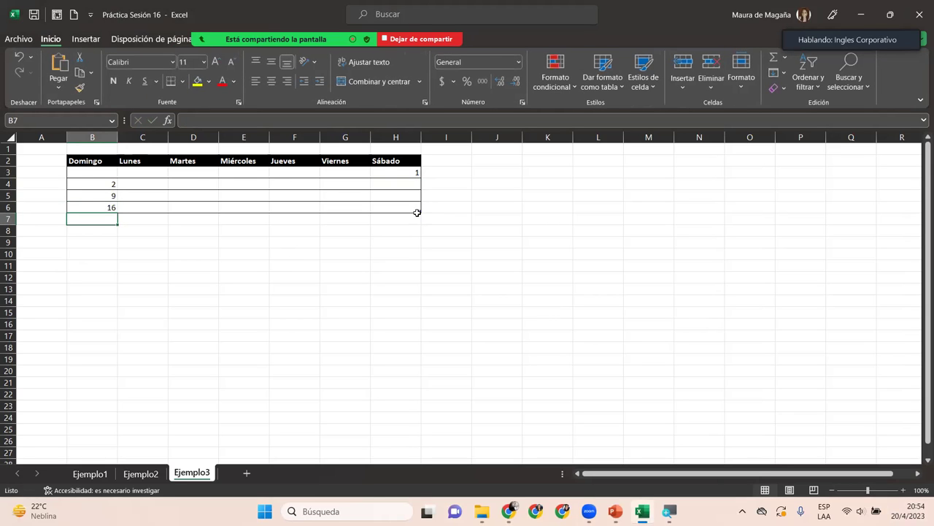
Extend the table through row 8 and enter 23 in B7 and 30 in B8.
{"action": "left_click_drag", "start_coordinate": [418, 219], "coordinate": [417, 238]}
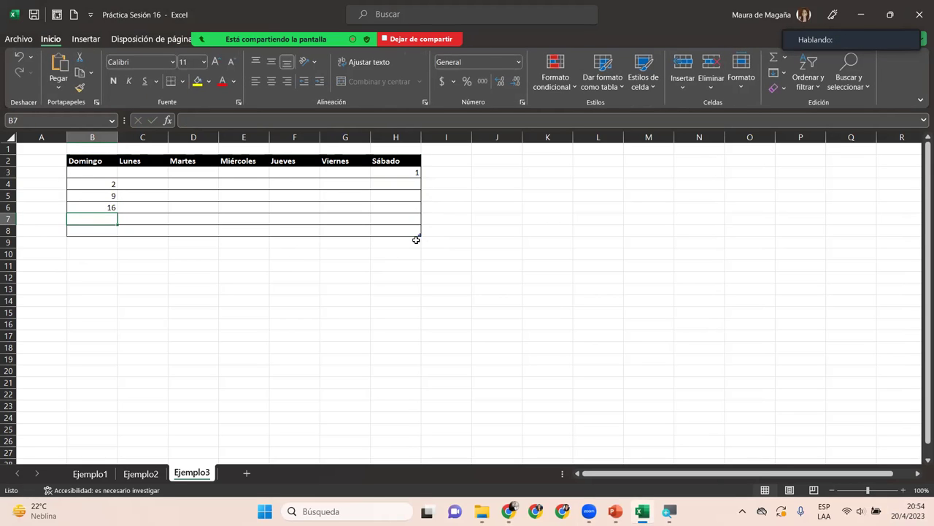
{"action": "type", "text": "29"}
{"action": "key", "text": "Return"}
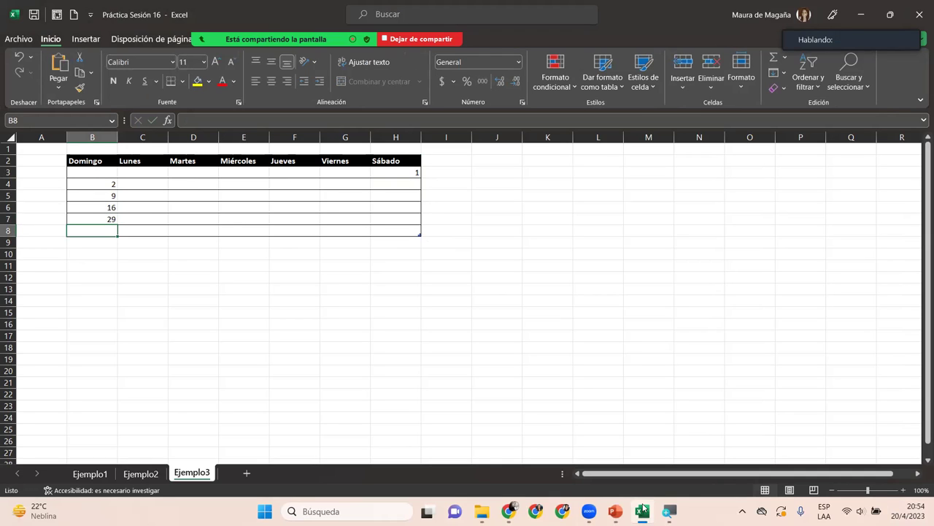
{"action": "left_click", "coordinate": [905, 511]}
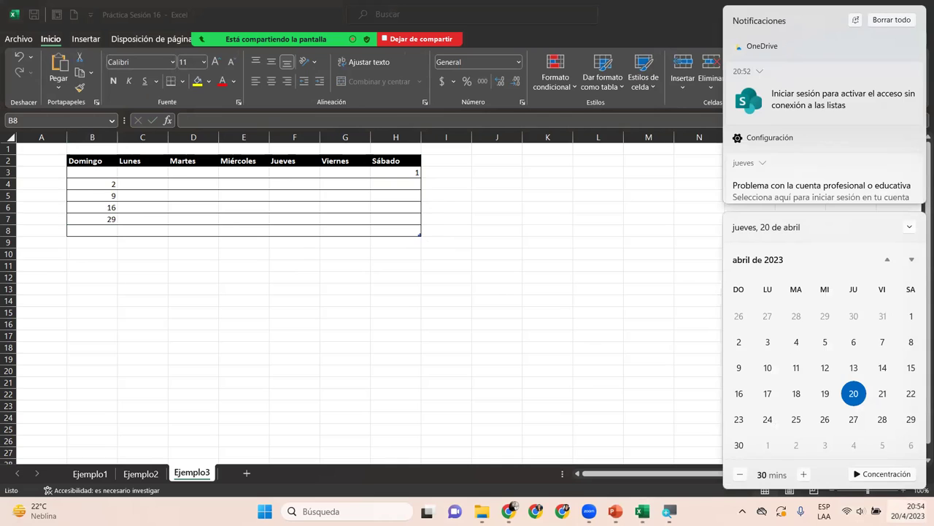
{"action": "left_click", "coordinate": [111, 219]}
{"action": "left_click", "coordinate": [111, 219]}
{"action": "type", "text": "23"}
{"action": "key", "text": "Return"}
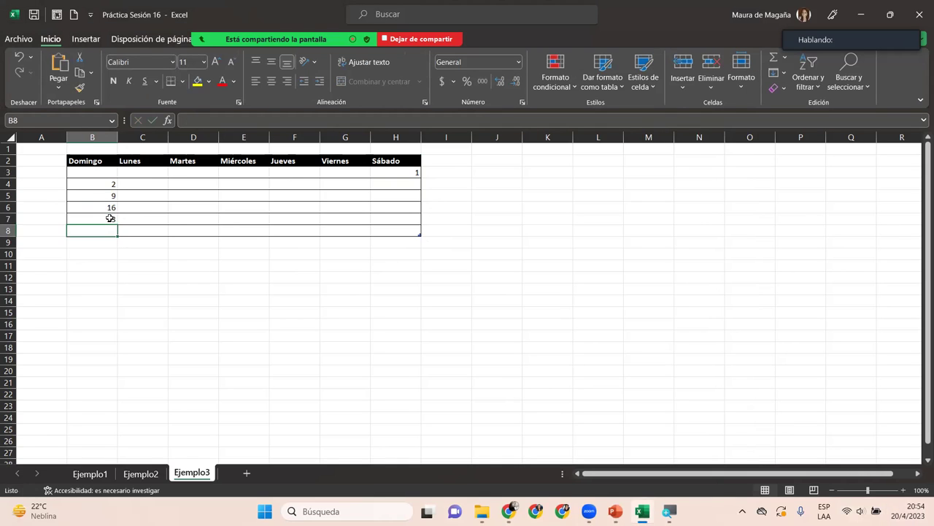
{"action": "type", "text": "30"}
{"action": "key", "text": "Return"}
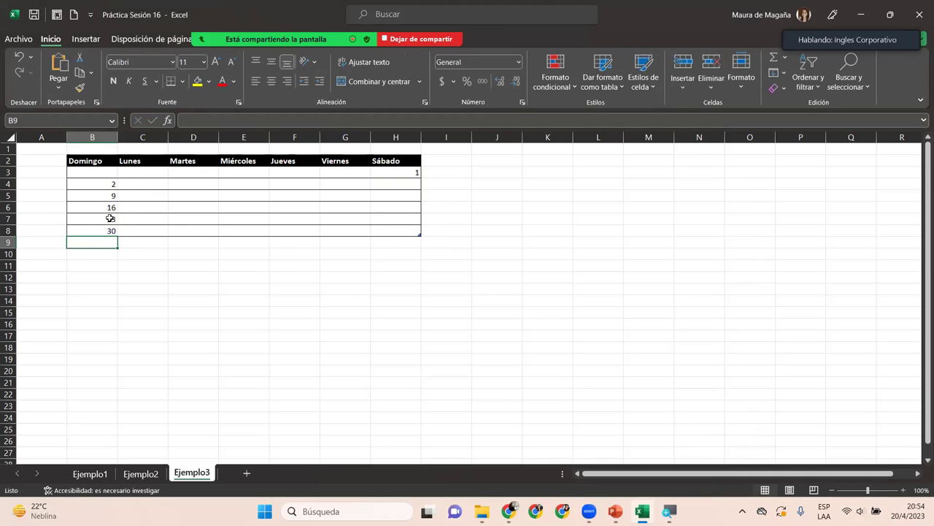
{"action": "left_click", "coordinate": [143, 182]}
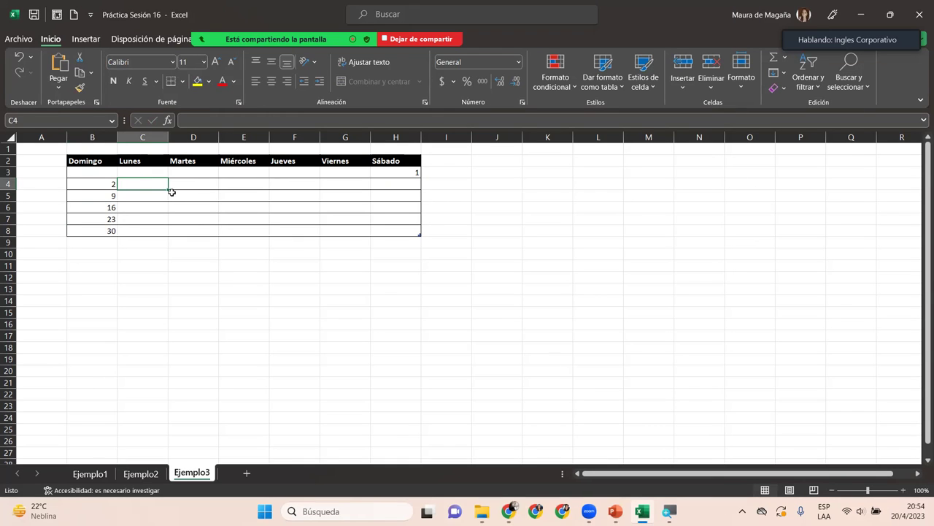
{"action": "left_click", "coordinate": [110, 185]}
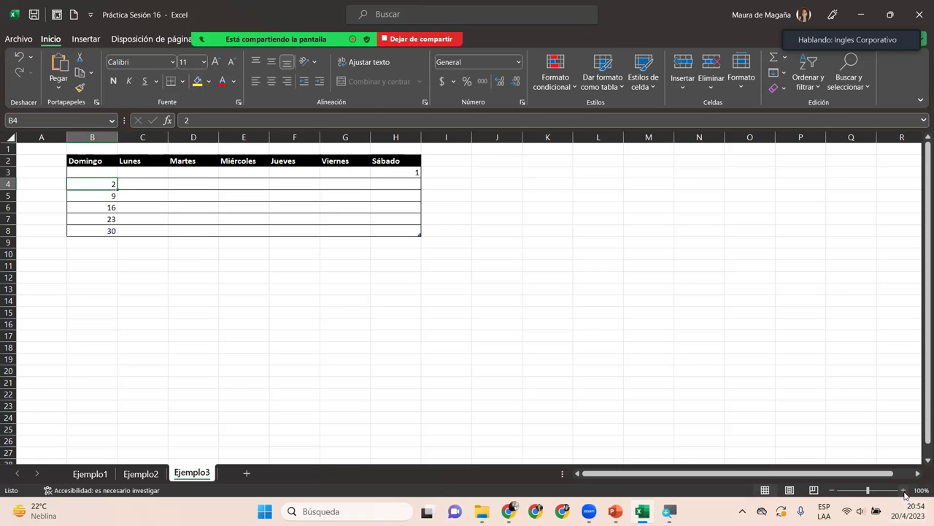
Zoom the sheet to 160% and select B4:B7 holding the dates 2, 9, 16, 23.
{"action": "left_click", "coordinate": [904, 490]}
{"action": "left_click", "coordinate": [904, 490]}
{"action": "left_click", "coordinate": [904, 490]}
{"action": "left_click", "coordinate": [904, 490]}
{"action": "left_click", "coordinate": [904, 490]}
{"action": "left_click", "coordinate": [905, 491]}
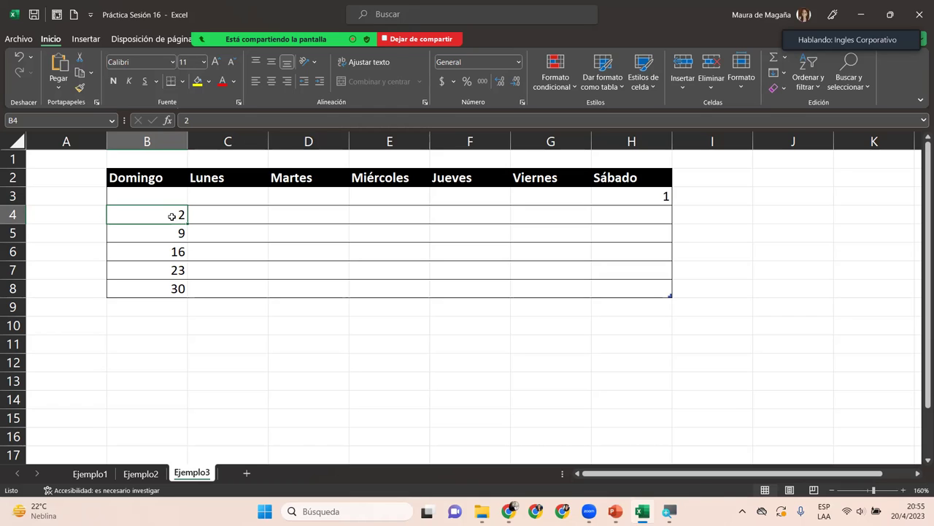
{"action": "left_click_drag", "start_coordinate": [171, 216], "coordinate": [178, 269]}
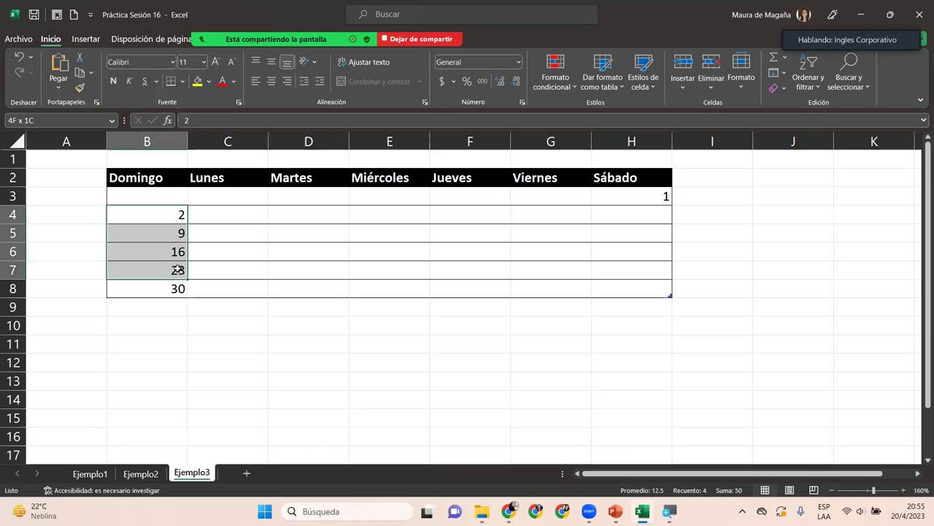
{"action": "left_click_drag", "start_coordinate": [178, 269], "coordinate": [179, 270]}
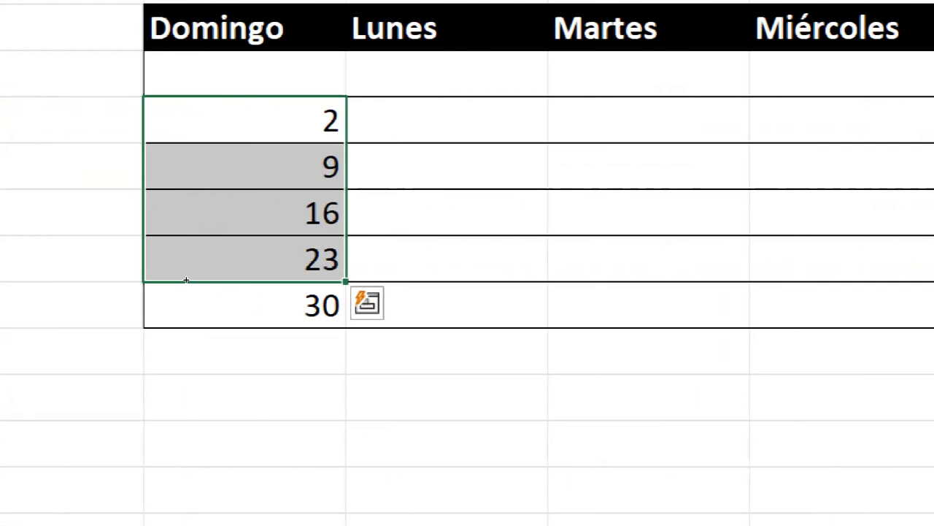
Try copying the Sunday dates into the Lunes column with Ctrl+R, then undo it.
{"action": "key", "text": "shift+Right"}
{"action": "key", "text": "ctrl+r"}
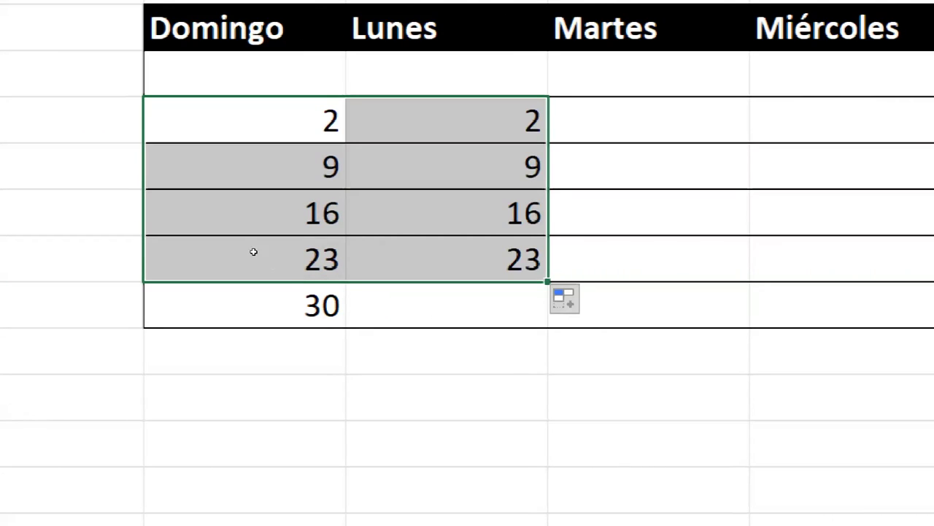
{"action": "key", "text": "Escape"}
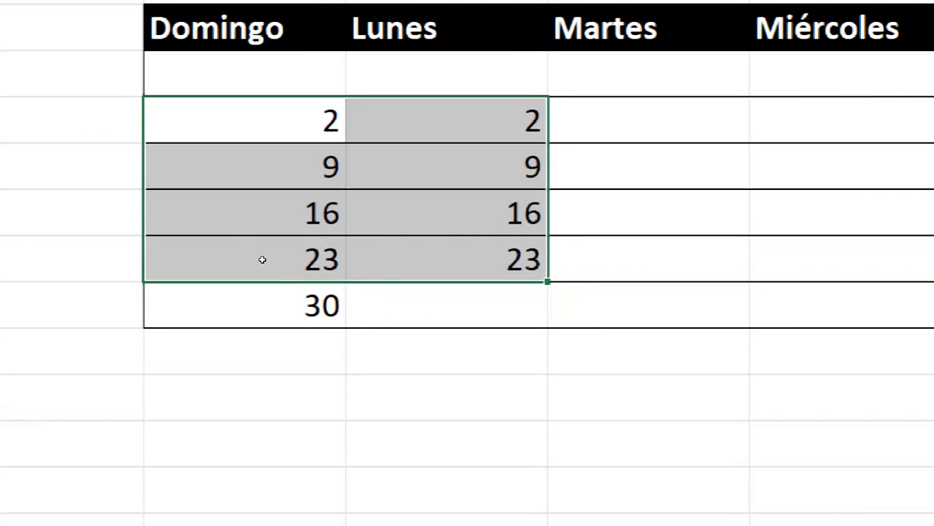
{"action": "key", "text": "ctrl+z"}
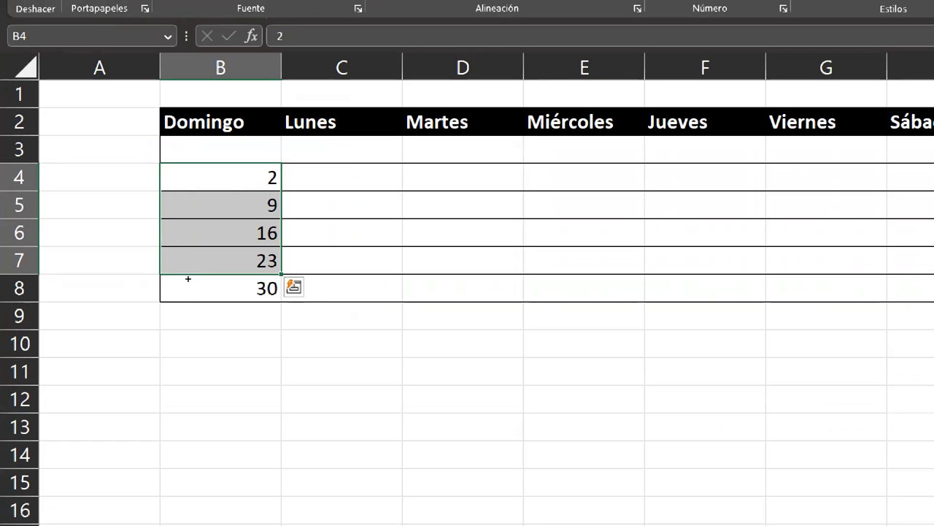
Fill rows 4–7 from Lunes to Sábado as a running date series 3 through 29.
{"action": "mouse_move", "coordinate": [281, 274]}
{"action": "left_mouse_down"}
{"action": "mouse_move", "coordinate": [507, 231]}
{"action": "mouse_move", "coordinate": [643, 239]}
{"action": "left_mouse_up"}
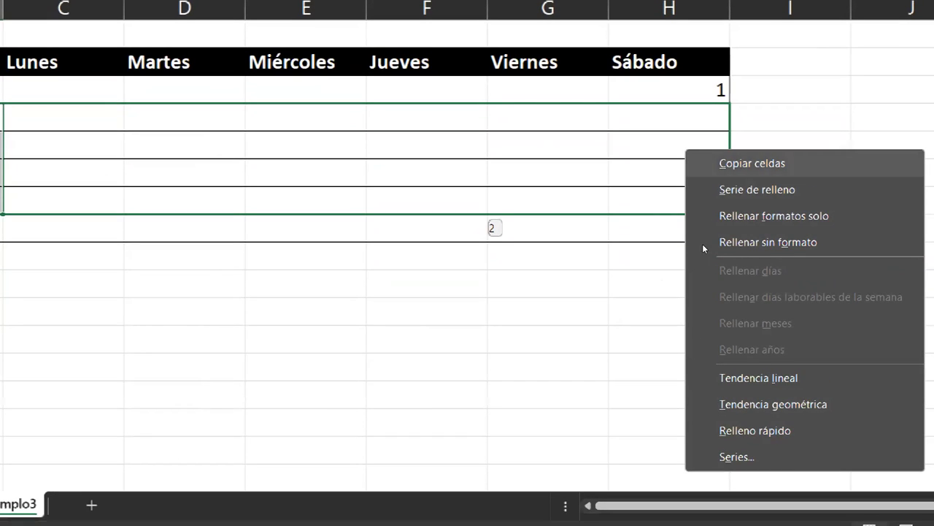
{"action": "key", "text": "Return"}
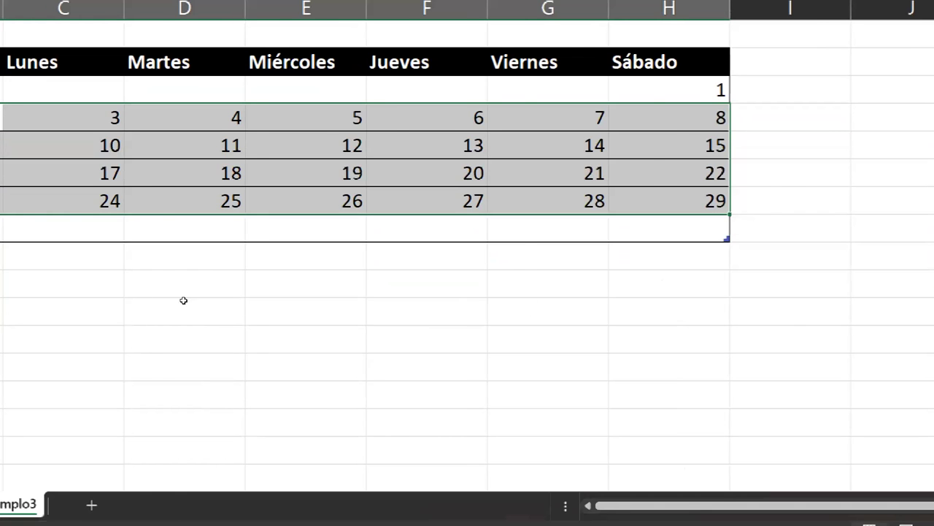
{"action": "scroll", "coordinate": [183, 300], "scroll_direction": "left", "scroll_amount": 2}
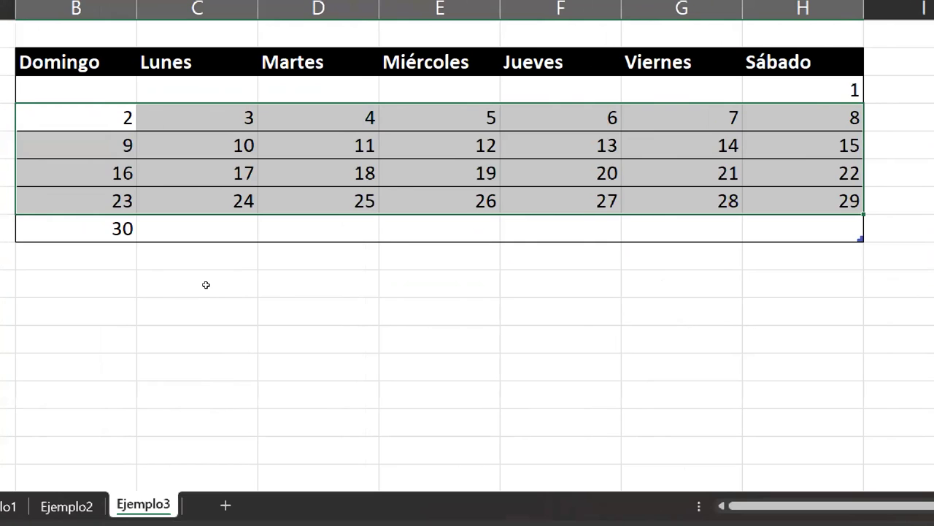
{"action": "left_click", "coordinate": [206, 284]}
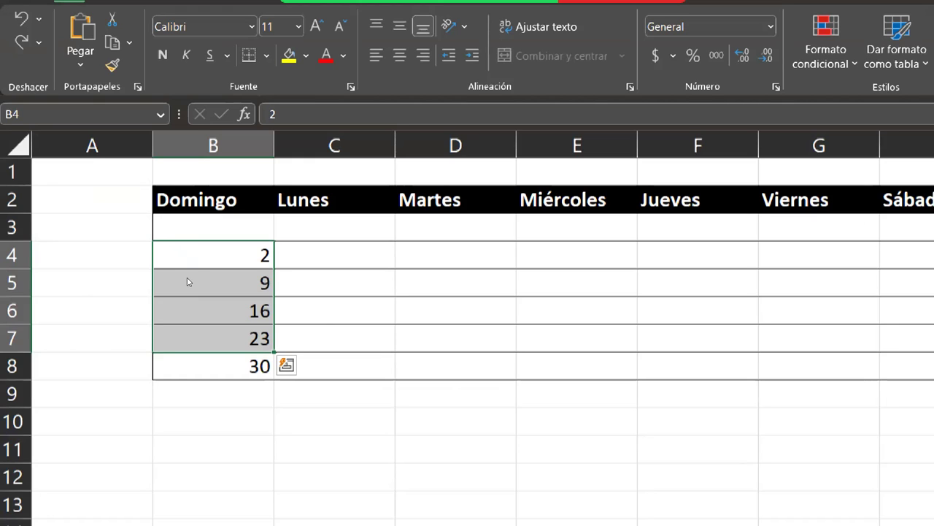
{"action": "left_click_drag", "start_coordinate": [187, 282], "coordinate": [587, 227]}
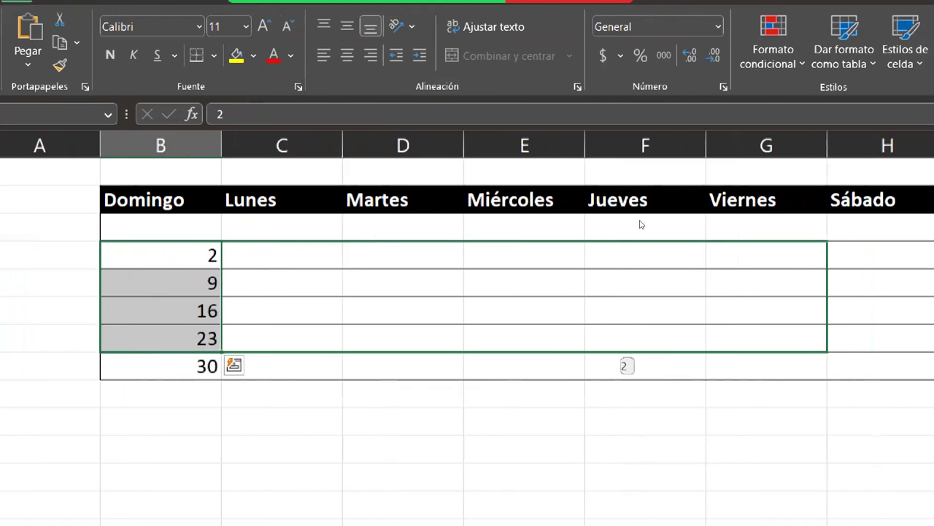
{"action": "left_click_drag", "start_coordinate": [587, 227], "coordinate": [664, 223]}
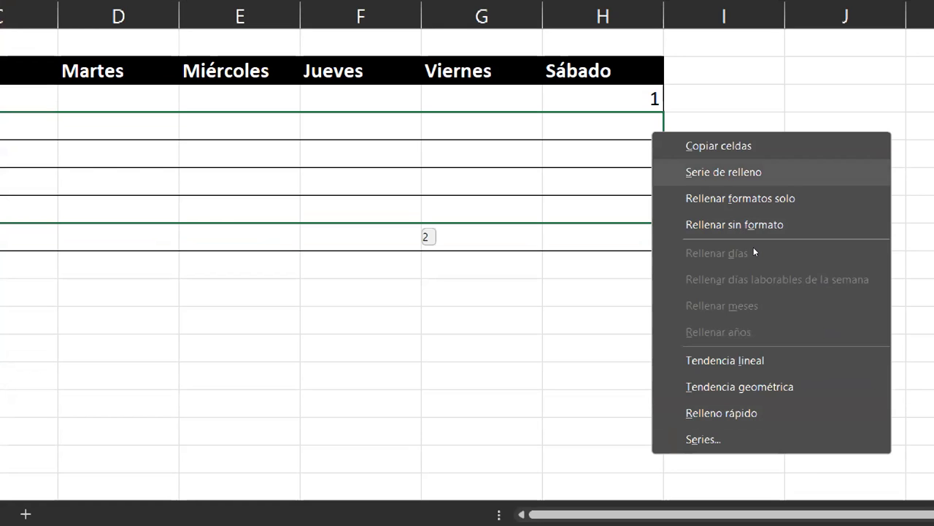
{"action": "key", "text": "Return"}
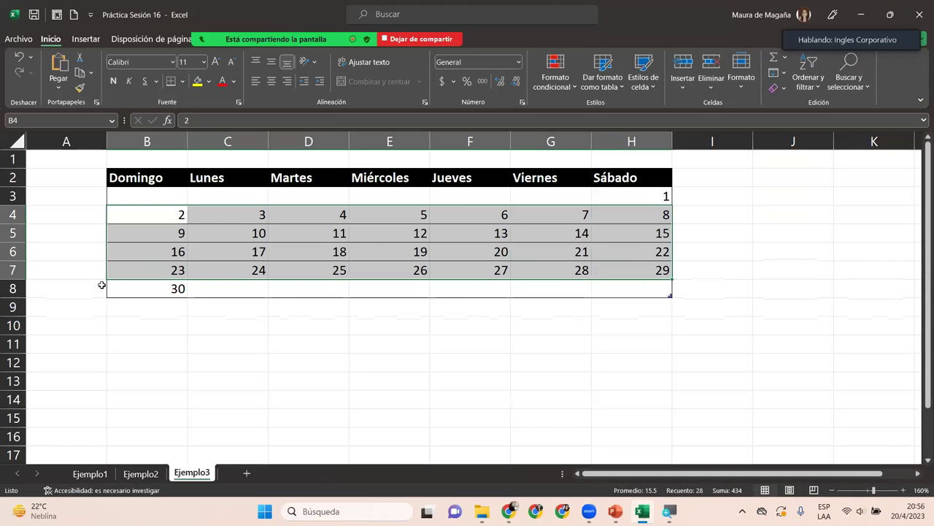
Check cells B8 and B2, then undo the weekday date series fill.
{"action": "left_click", "coordinate": [134, 285]}
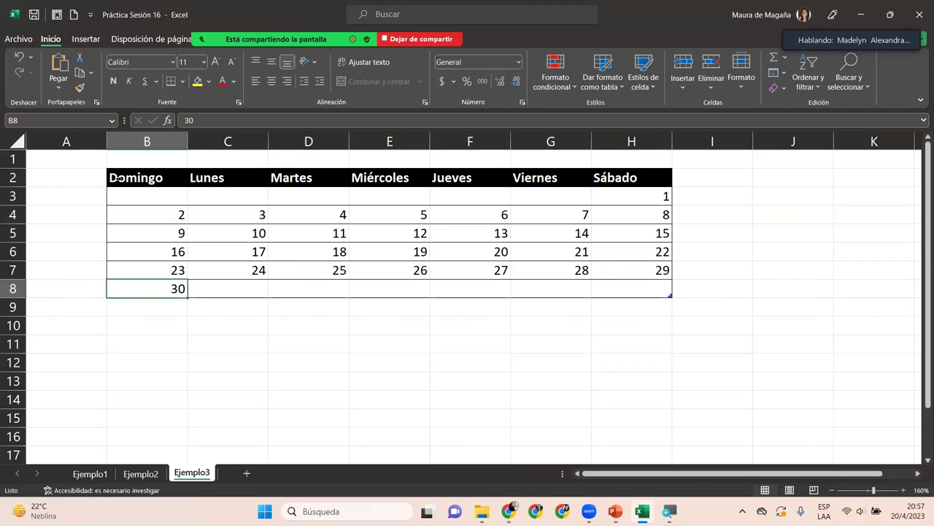
{"action": "left_click", "coordinate": [145, 176]}
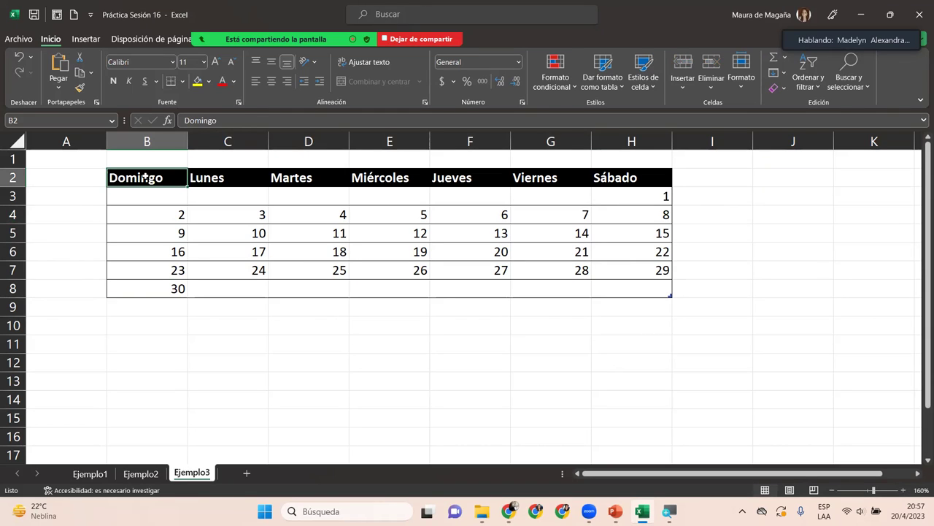
{"action": "key", "text": "ctrl+z"}
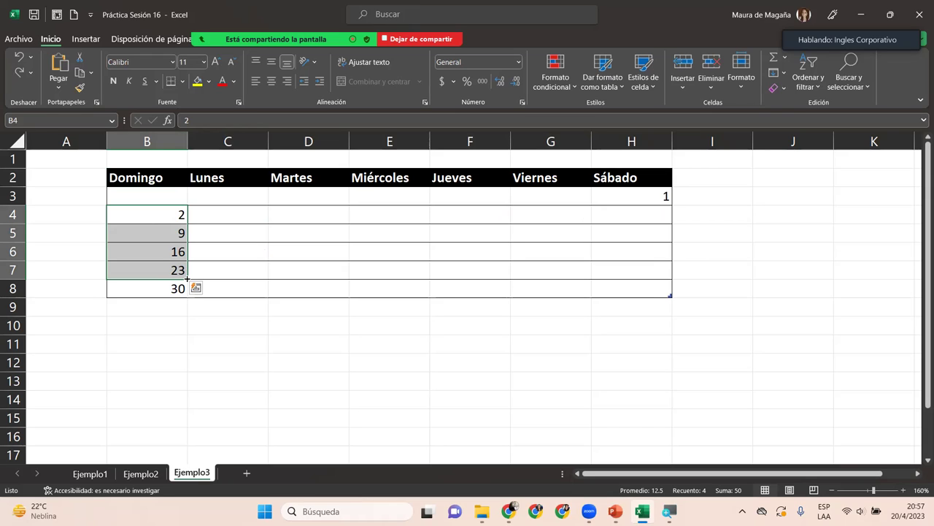
Fill B4:B7 across to H7 with Serie de relleno, producing dates 3 through 29.
{"action": "left_click_drag", "start_coordinate": [187, 279], "coordinate": [674, 237]}
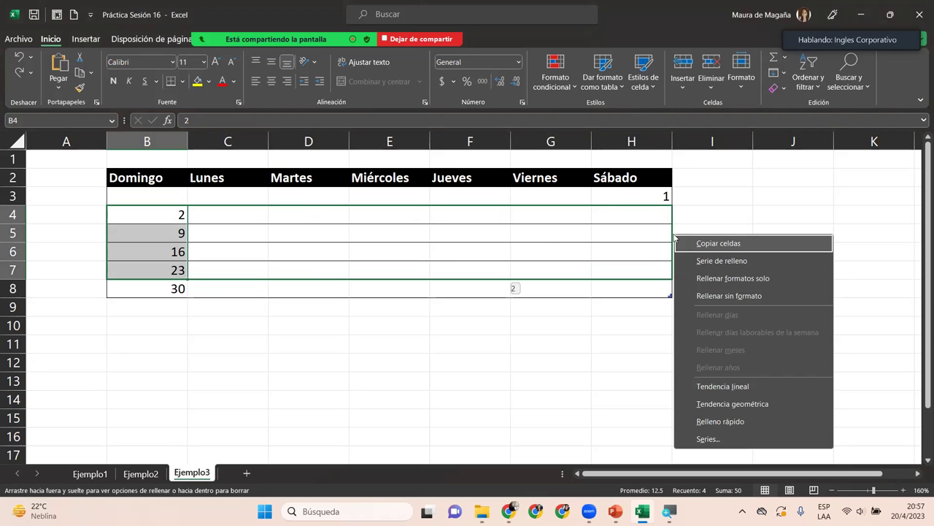
{"action": "left_click", "coordinate": [771, 261]}
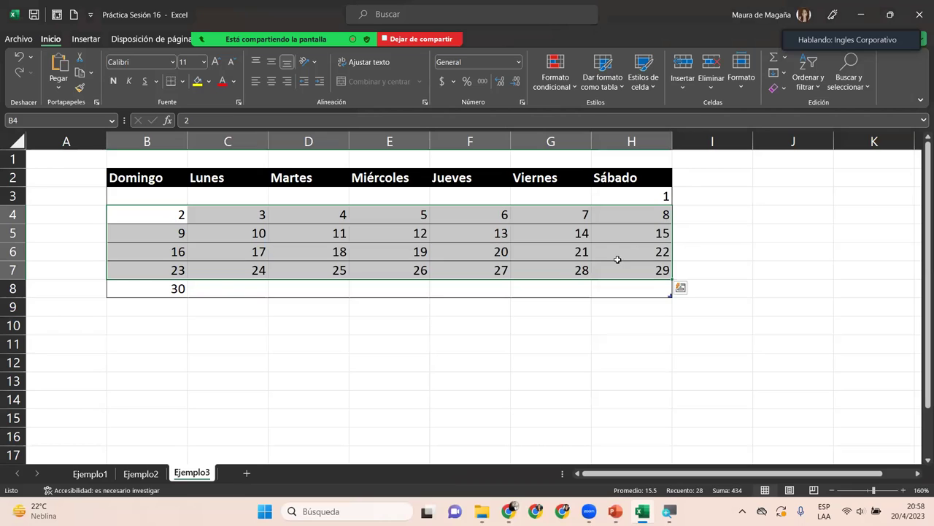
{"action": "left_click", "coordinate": [387, 293]}
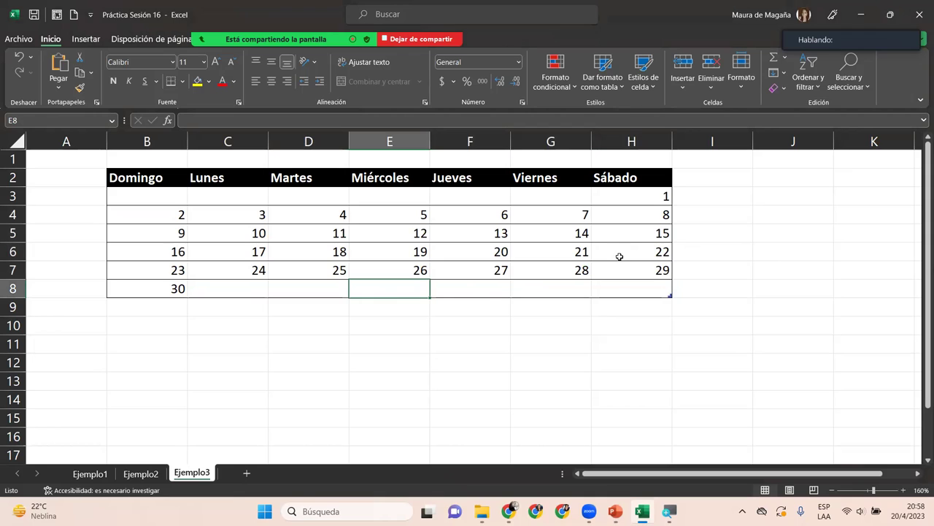
Select empty cell H8 inside Tabla3 and scroll the ribbon tabs to Diseño de tabla.
{"action": "left_click", "coordinate": [613, 283]}
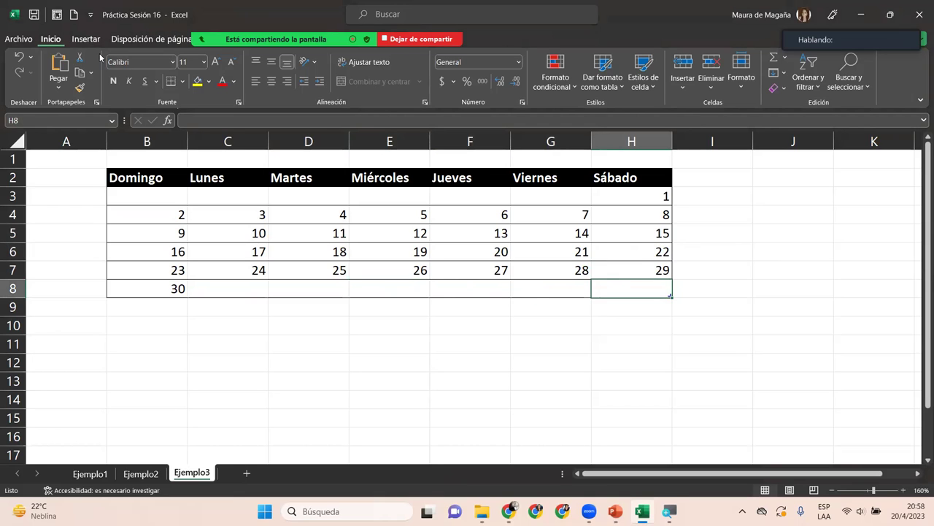
{"action": "scroll", "coordinate": [100, 56], "scroll_direction": "down", "scroll_amount": 2}
{"action": "scroll", "coordinate": [100, 56], "scroll_direction": "down", "scroll_amount": 2}
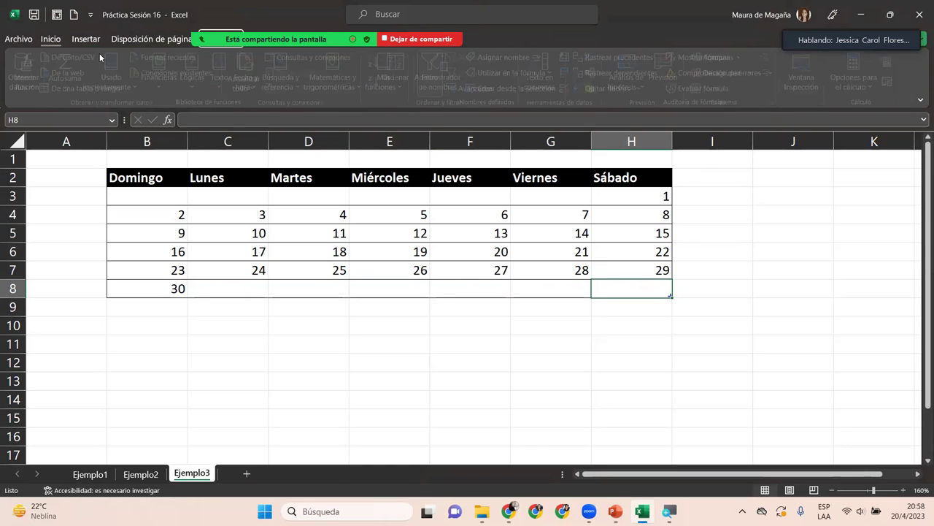
{"action": "scroll", "coordinate": [100, 57], "scroll_direction": "down", "scroll_amount": 2}
{"action": "scroll", "coordinate": [100, 57], "scroll_direction": "down", "scroll_amount": 2}
{"action": "scroll", "coordinate": [100, 57], "scroll_direction": "down", "scroll_amount": 1}
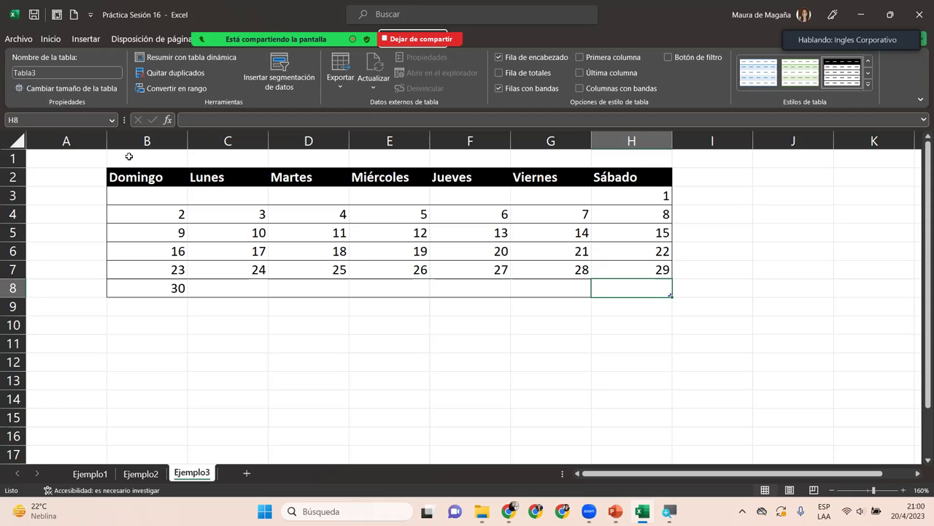
Select the date rows 3 through 8 by dragging down their row headers.
{"action": "left_click", "coordinate": [137, 190]}
{"action": "left_click_drag", "start_coordinate": [12, 195], "coordinate": [22, 300]}
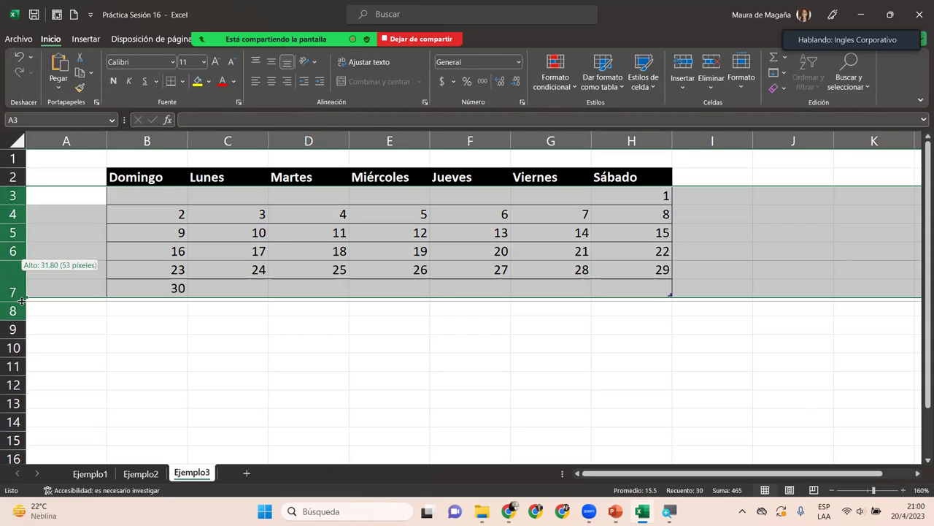
Set Alto de fila for rows 3–8 to 40, correcting an initial entry of 3.
{"action": "left_click_drag", "start_coordinate": [22, 300], "coordinate": [21, 302]}
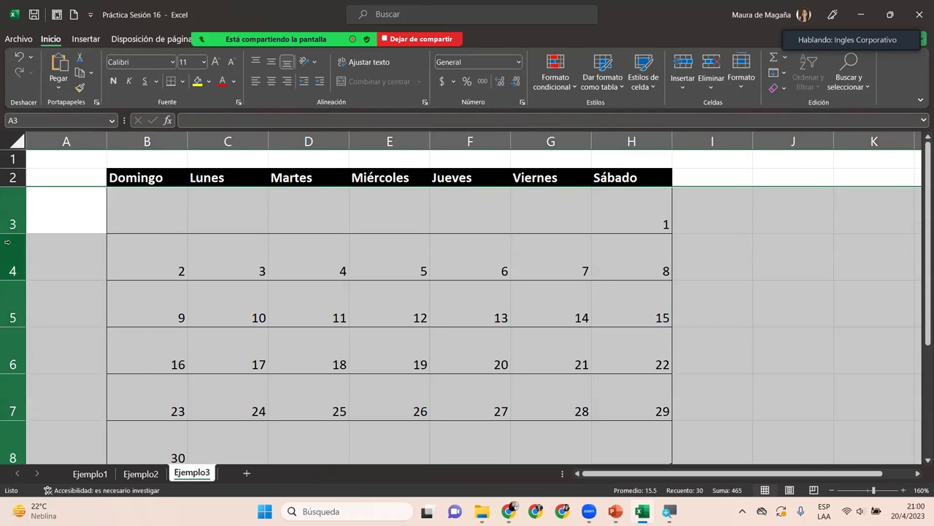
{"action": "right_click", "coordinate": [8, 241]}
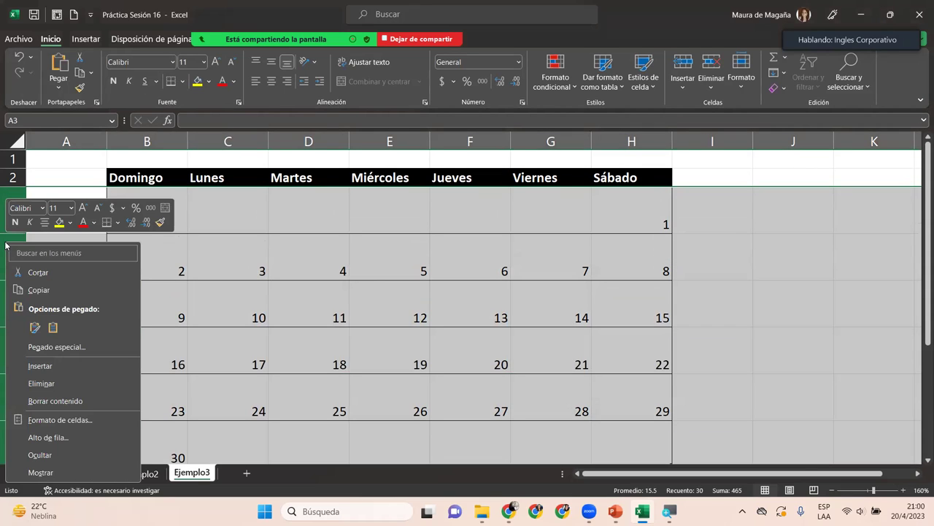
{"action": "left_click", "coordinate": [90, 438]}
{"action": "type", "text": "30"}
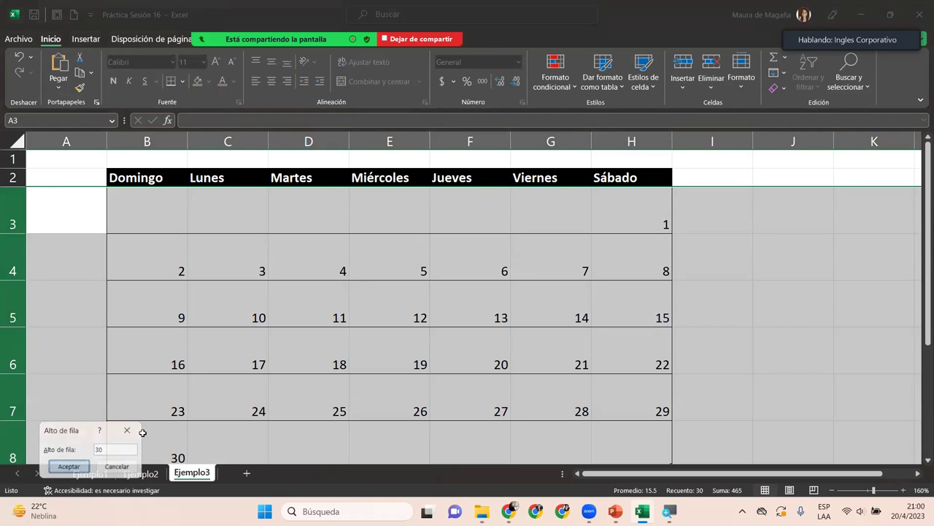
{"action": "key", "text": "Return"}
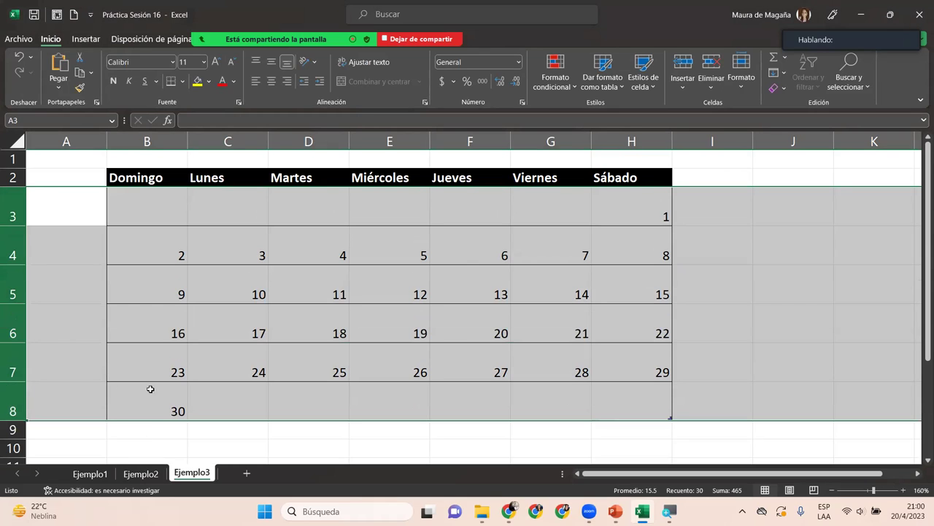
{"action": "right_click", "coordinate": [13, 216]}
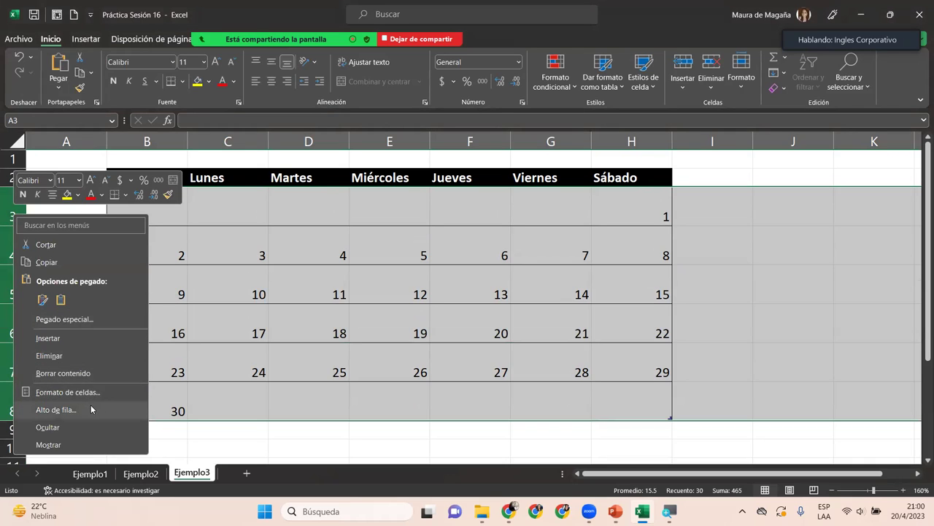
{"action": "left_click", "coordinate": [93, 409]}
{"action": "type", "text": "40"}
{"action": "key", "text": "Return"}
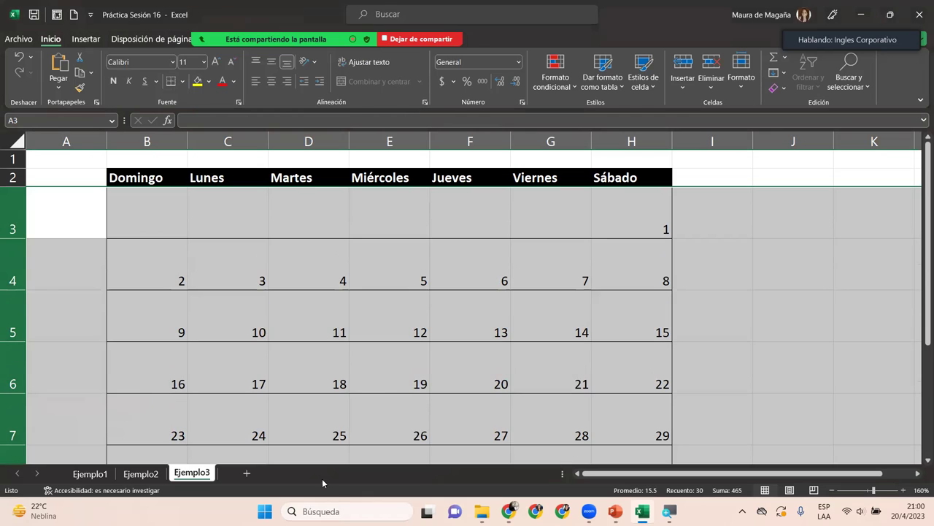
Zoom out and center the weekday headers in B2:H2 horizontally and vertically.
{"action": "left_click", "coordinate": [248, 228]}
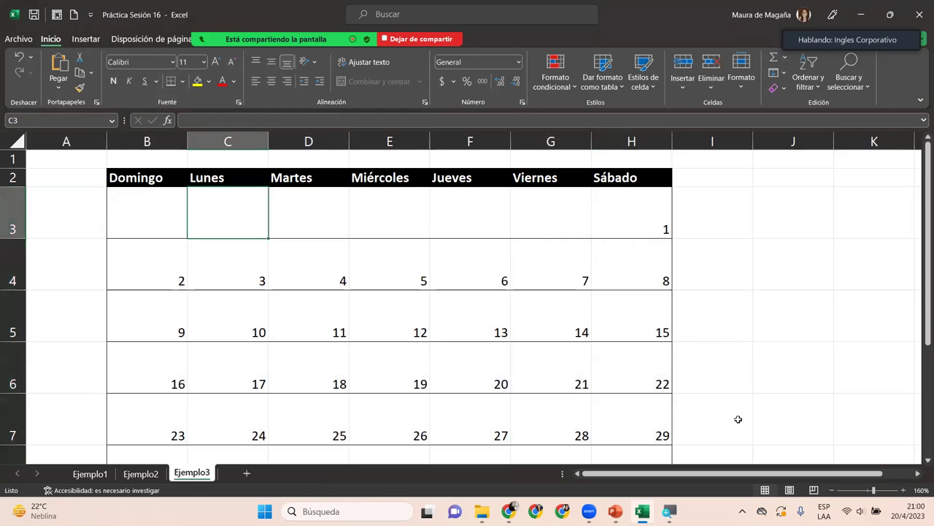
{"action": "left_click", "coordinate": [833, 490]}
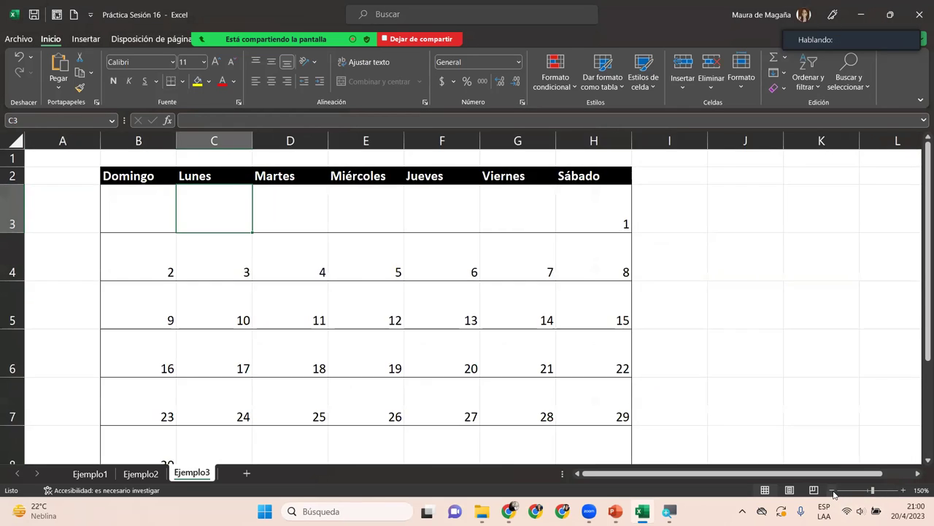
{"action": "left_click", "coordinate": [832, 490]}
{"action": "left_click", "coordinate": [832, 491]}
{"action": "left_click", "coordinate": [832, 491]}
{"action": "left_click", "coordinate": [832, 491]}
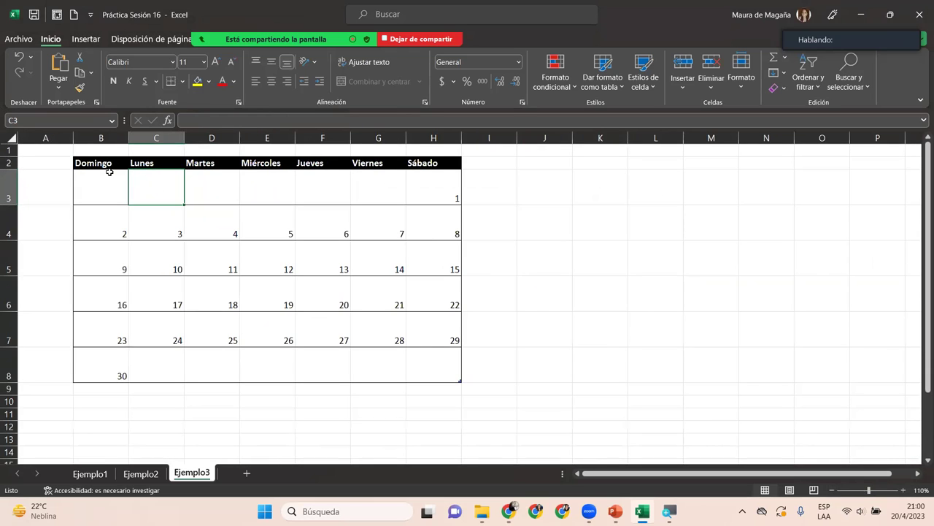
{"action": "left_click_drag", "start_coordinate": [105, 163], "coordinate": [438, 162]}
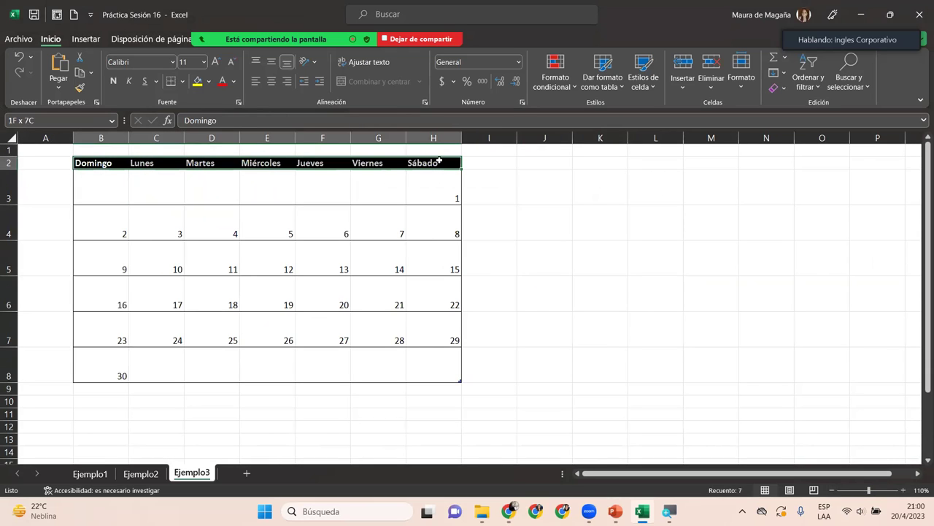
{"action": "left_click", "coordinate": [273, 83]}
{"action": "left_click", "coordinate": [271, 61]}
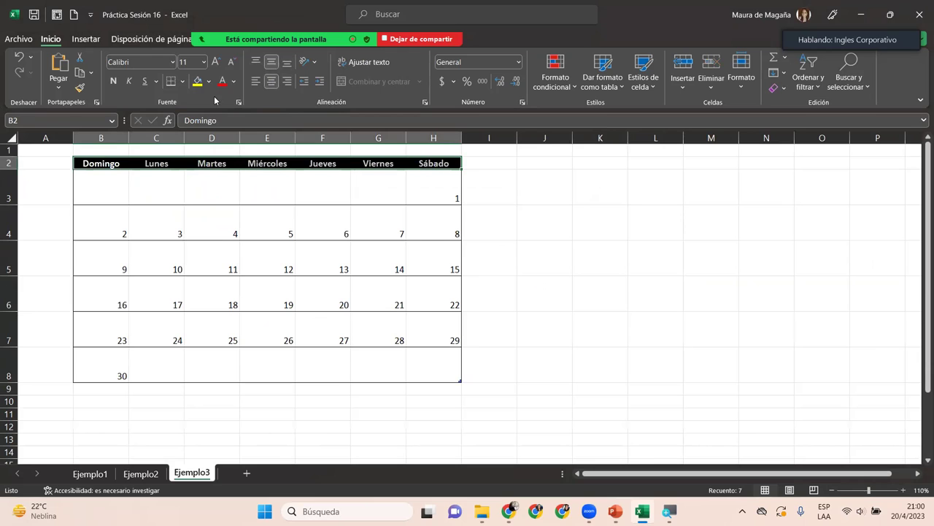
{"action": "left_click", "coordinate": [187, 195]}
Align the dates in B3:H8 to the top-right corner of their cells.
{"action": "left_click_drag", "start_coordinate": [112, 190], "coordinate": [443, 373]}
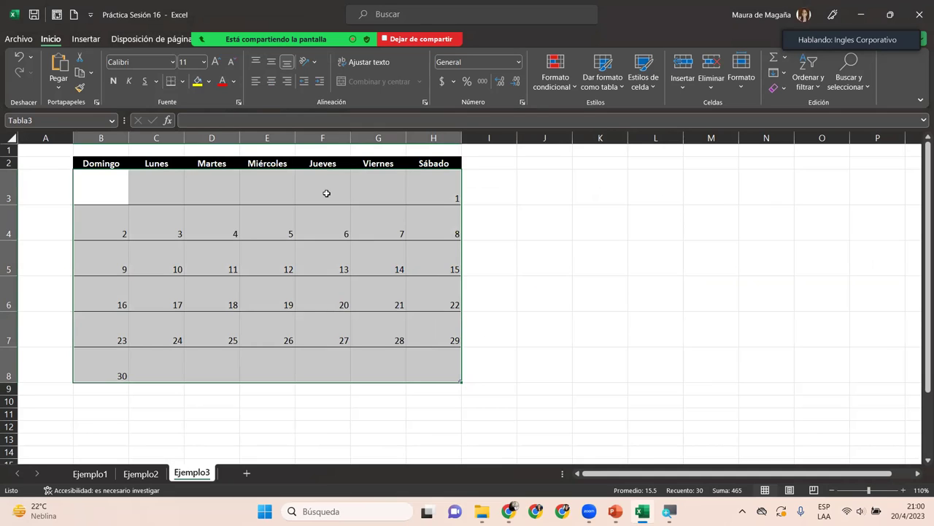
{"action": "left_click", "coordinate": [286, 81]}
{"action": "left_click", "coordinate": [256, 61]}
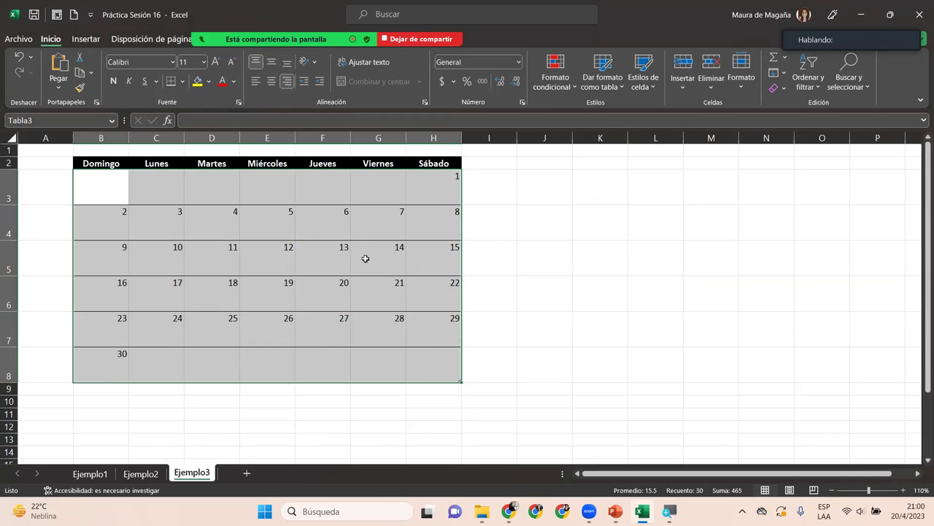
{"action": "left_click", "coordinate": [399, 233]}
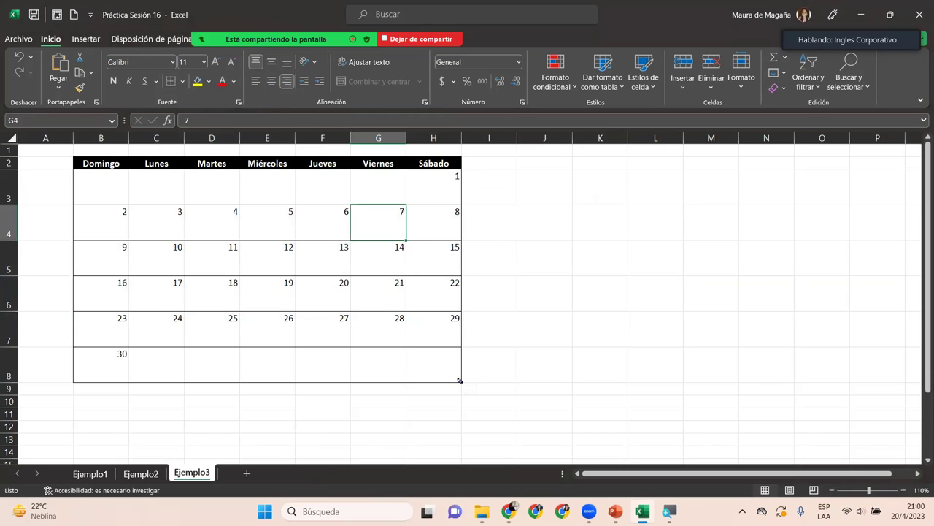
{"action": "mouse_move", "coordinate": [459, 380]}
{"action": "left_mouse_down"}
{"action": "mouse_move", "coordinate": [341, 278]}
{"action": "mouse_move", "coordinate": [444, 309]}
{"action": "mouse_move", "coordinate": [459, 382]}
{"action": "mouse_move", "coordinate": [400, 334]}
{"action": "left_mouse_up"}
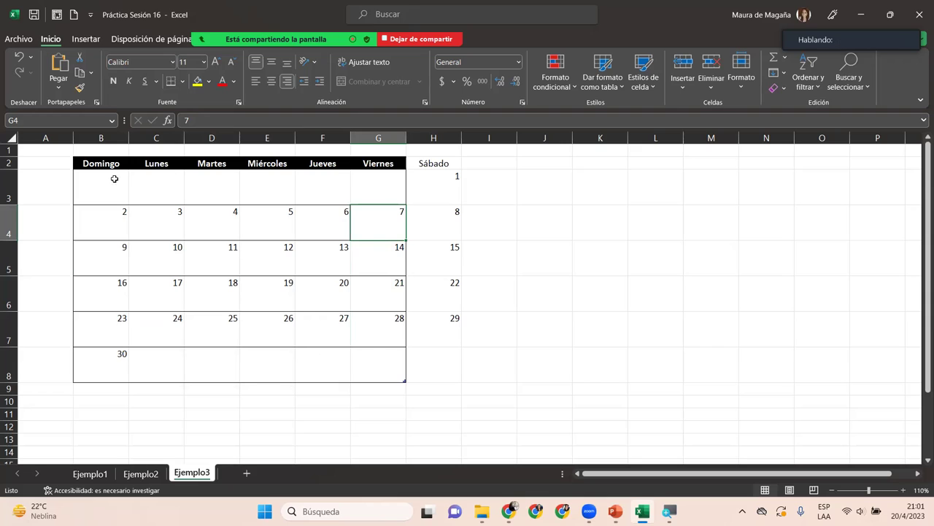
{"action": "left_click_drag", "start_coordinate": [405, 379], "coordinate": [458, 383]}
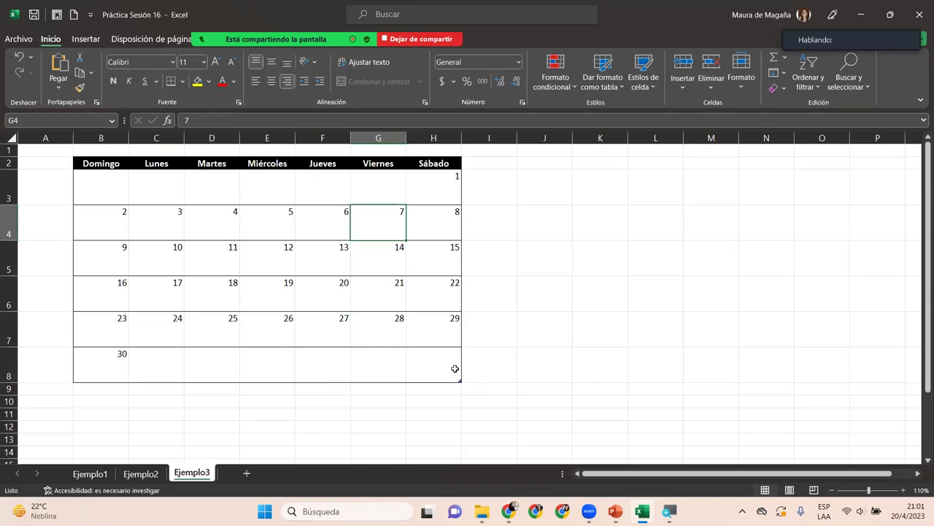
{"action": "left_click_drag", "start_coordinate": [459, 379], "coordinate": [520, 376]}
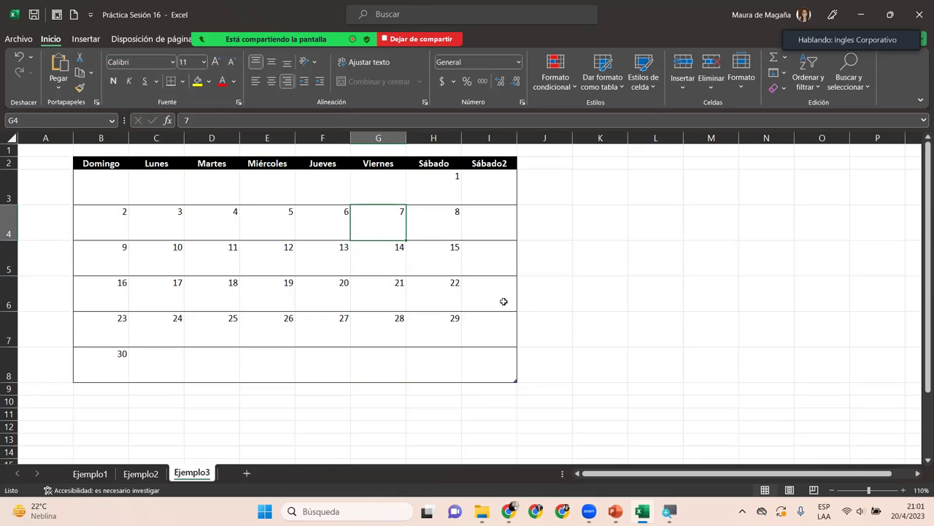
{"action": "key", "text": "ctrl+z"}
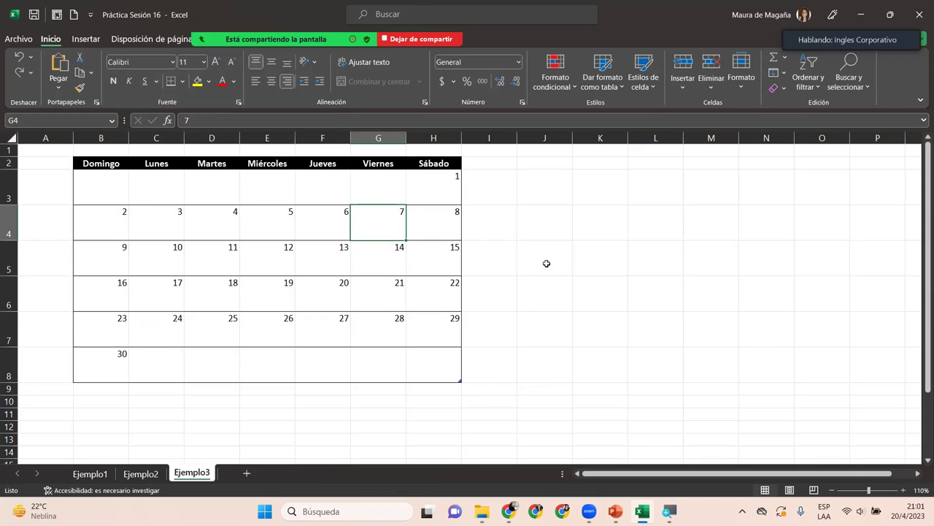
{"action": "left_click", "coordinate": [438, 183]}
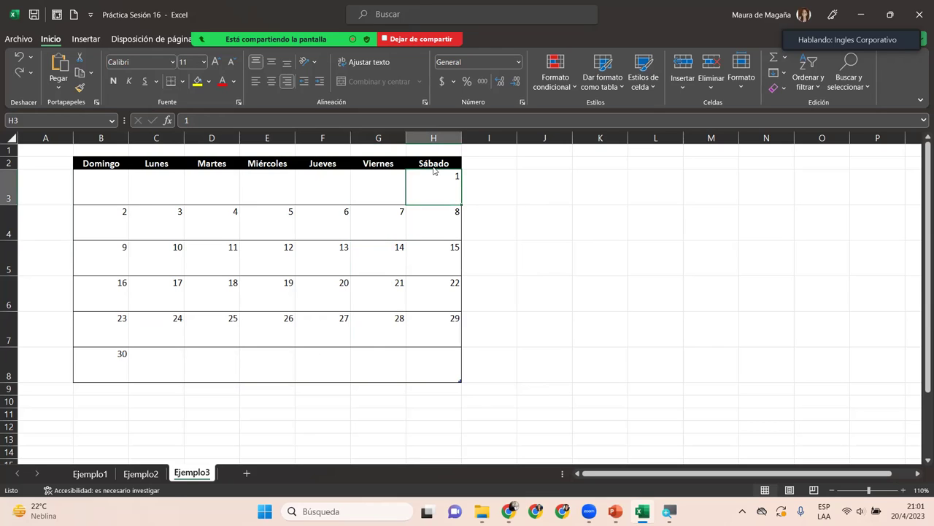
{"action": "left_click", "coordinate": [431, 162]}
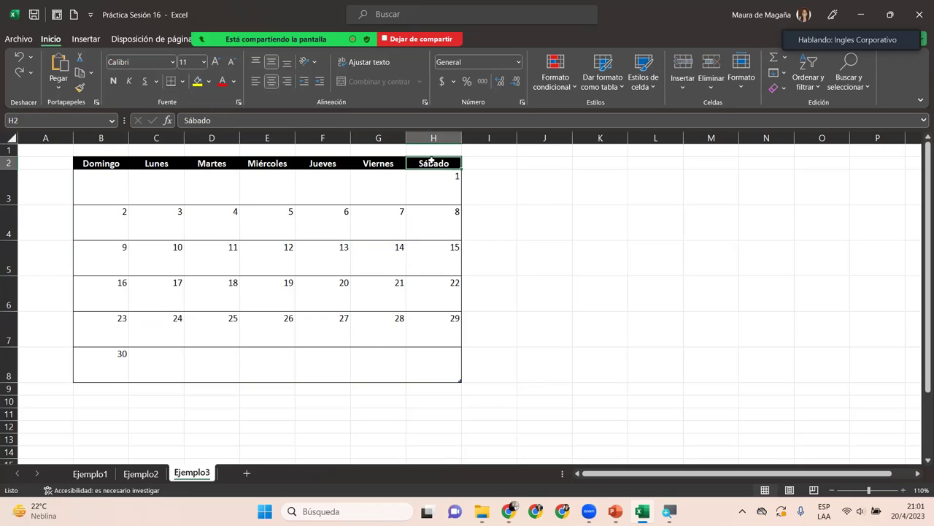
{"action": "left_click", "coordinate": [227, 378]}
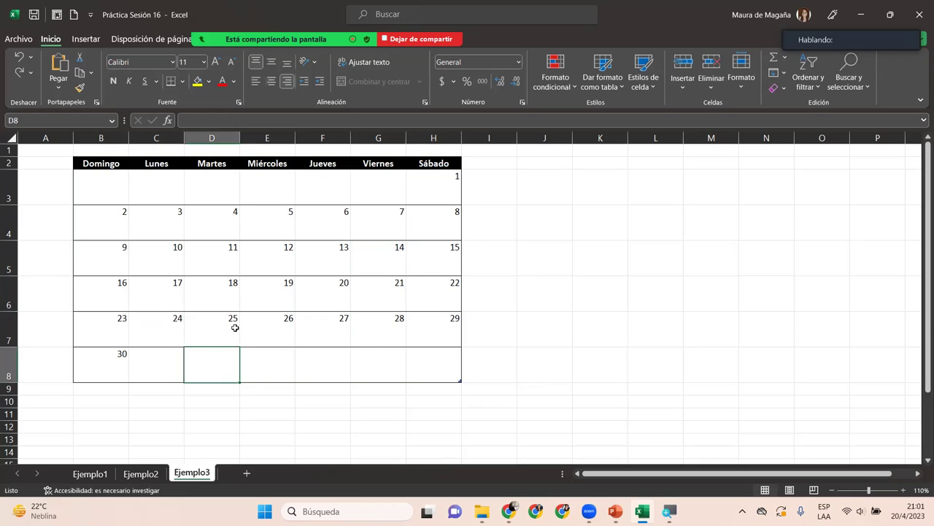
{"action": "left_click", "coordinate": [120, 177]}
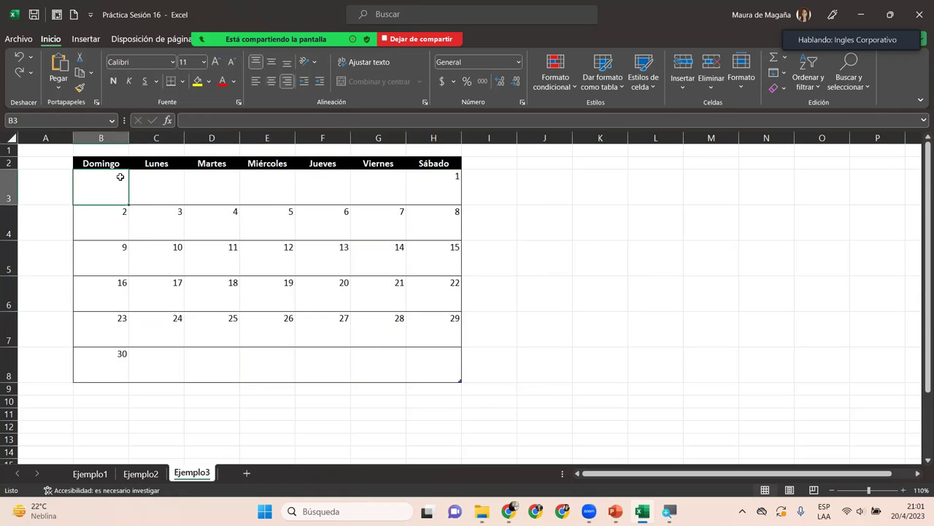
Check the Abril and Miguel cells on Ejemplo1, then return to the Ejemplo3 calendar.
{"action": "left_click", "coordinate": [98, 473]}
{"action": "left_click", "coordinate": [98, 244]}
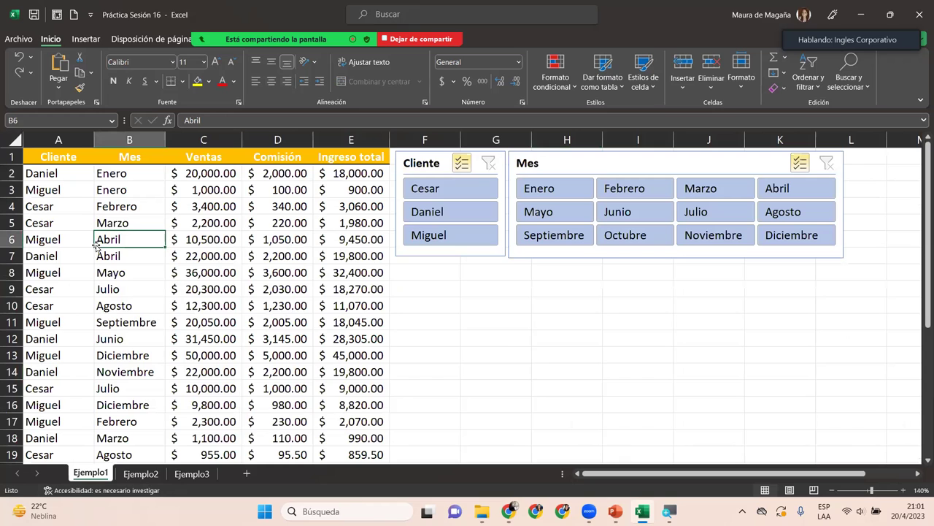
{"action": "left_click", "coordinate": [192, 473]}
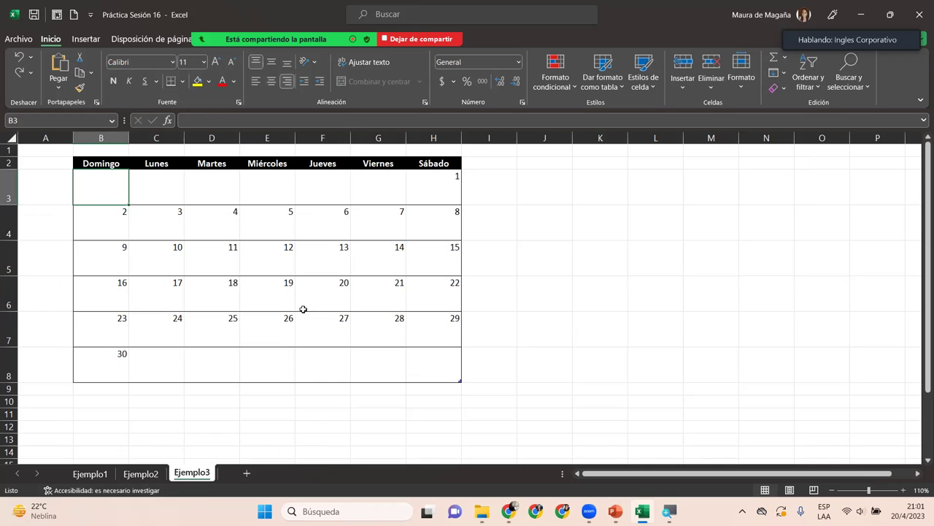
{"action": "left_click", "coordinate": [80, 473]}
{"action": "left_click", "coordinate": [65, 192]}
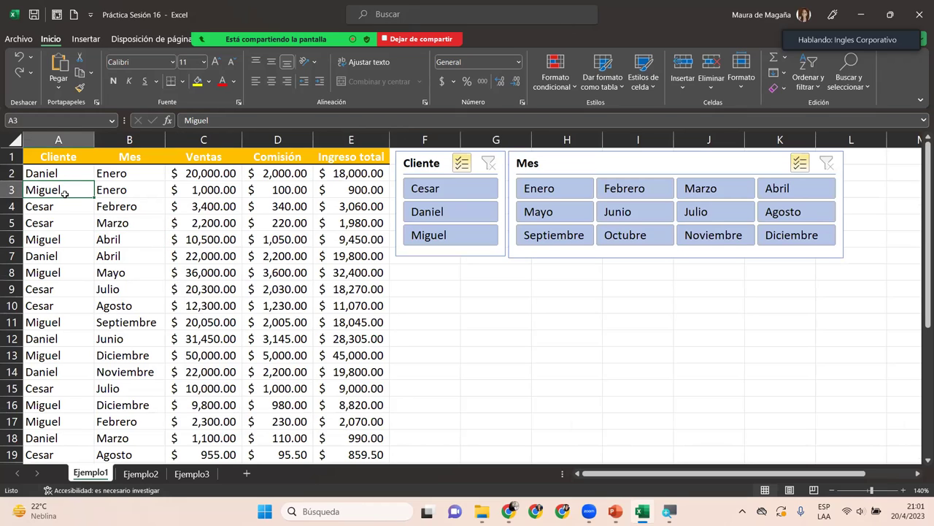
{"action": "left_click", "coordinate": [182, 473]}
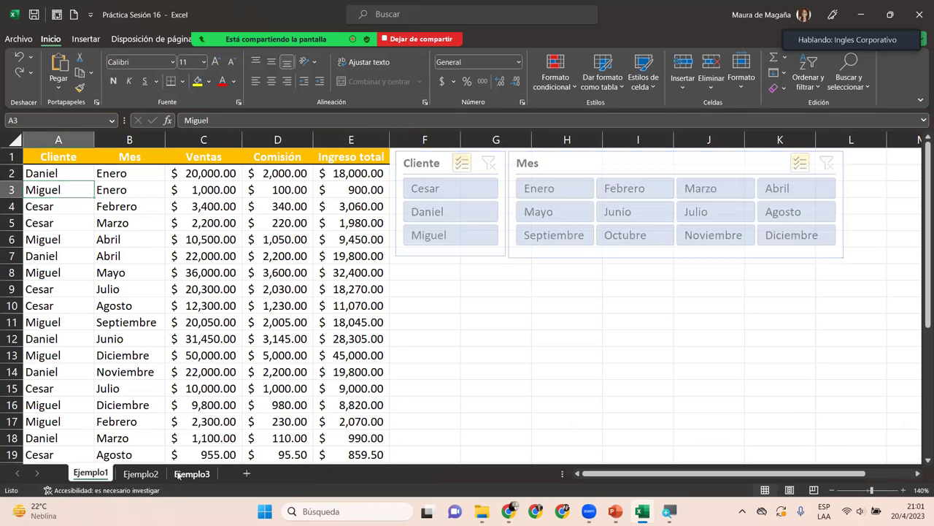
Glance at the Format as Table styles, then switch to the PowerPoint DESARROLLO slide.
{"action": "left_click", "coordinate": [601, 87]}
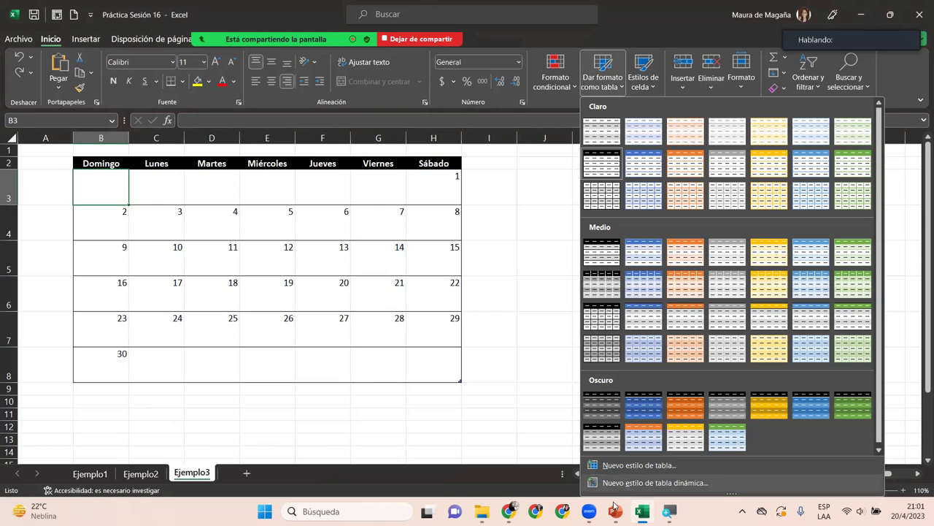
{"action": "key", "text": "Escape"}
{"action": "key", "text": "alt+Tab"}
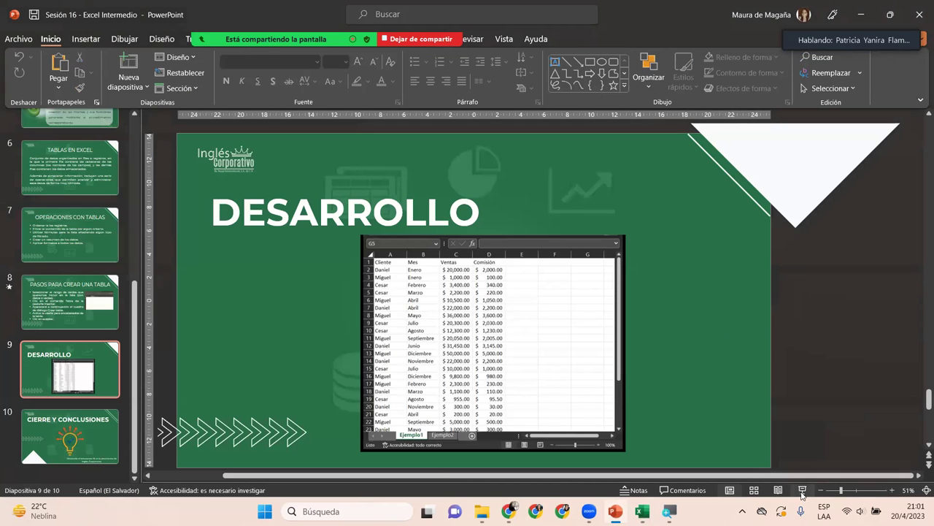
Run the slide show on slide 10, CIERRE Y CONCLUSIONES, with Zoom's participant gallery expanded.
{"action": "left_click", "coordinate": [802, 491]}
{"action": "key", "text": "Right"}
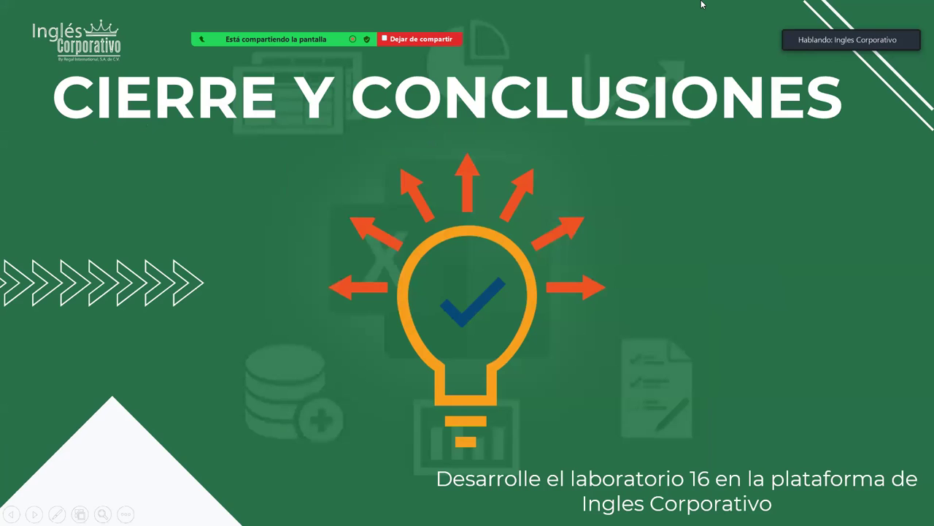
{"action": "left_click", "coordinate": [780, 26]}
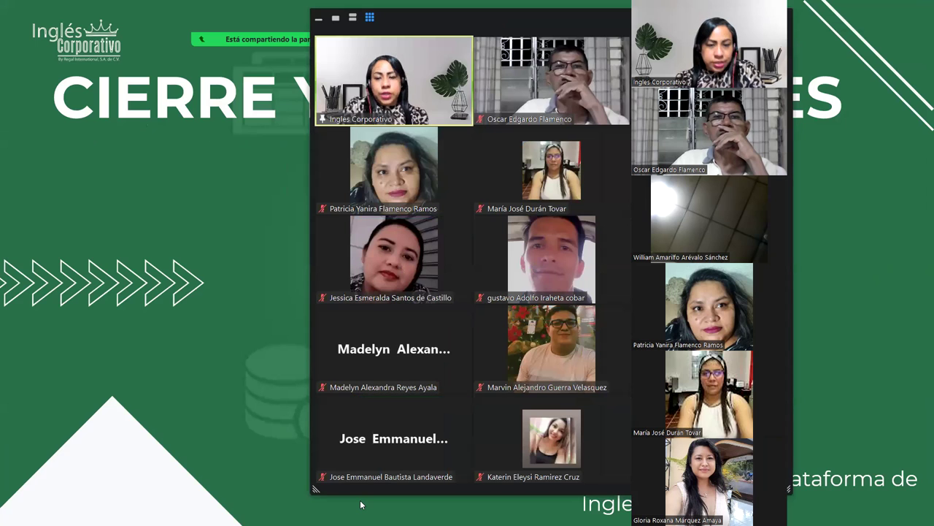
Widen the Zoom gallery, end the slide show, and dismiss the screen-share options.
{"action": "left_click_drag", "start_coordinate": [149, 483], "coordinate": [151, 484]}
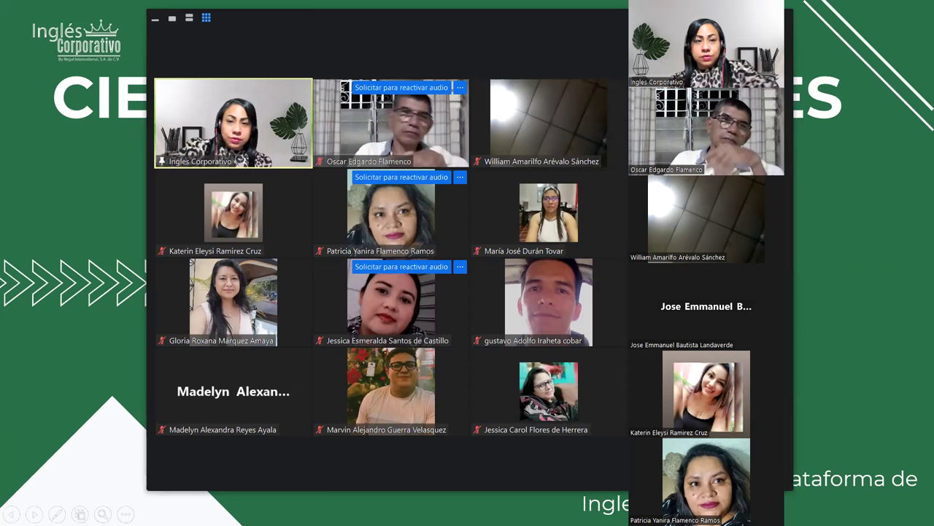
{"action": "key", "text": "Escape"}
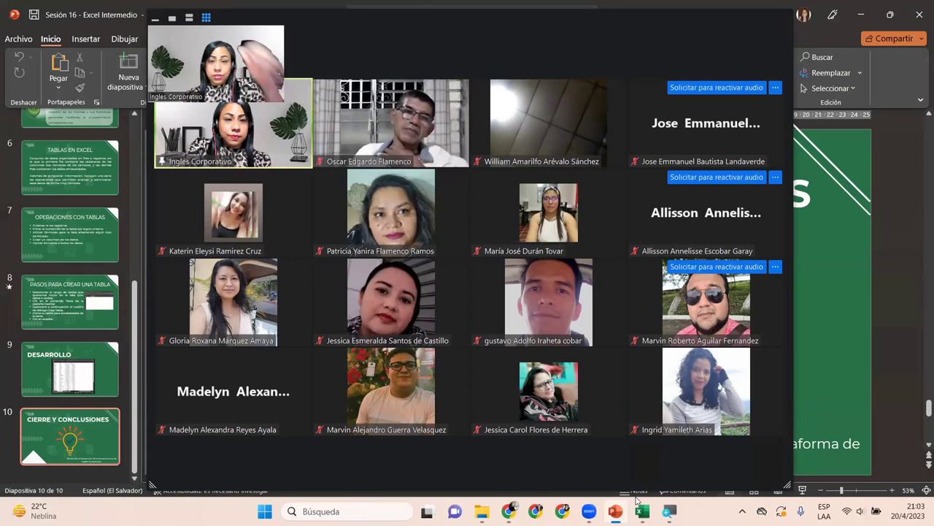
{"action": "key", "text": "alt+s"}
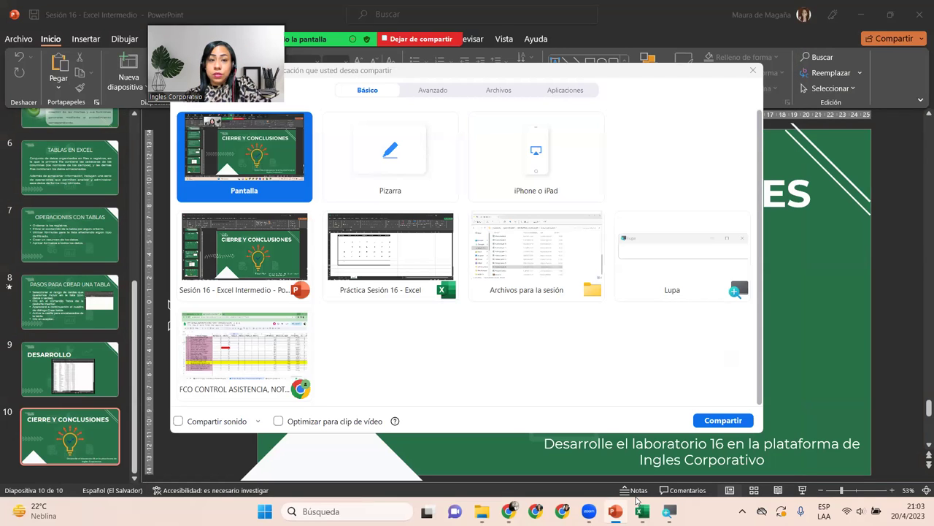
{"action": "key", "text": "Escape"}
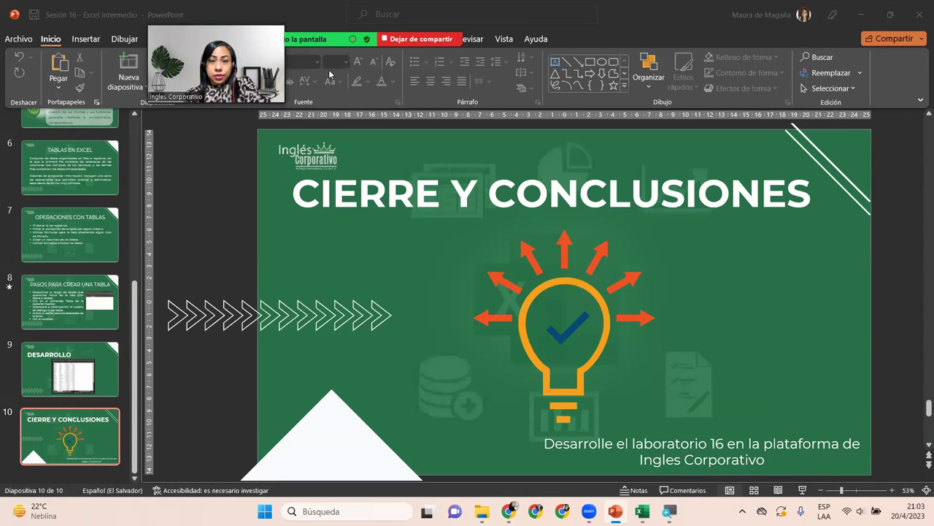